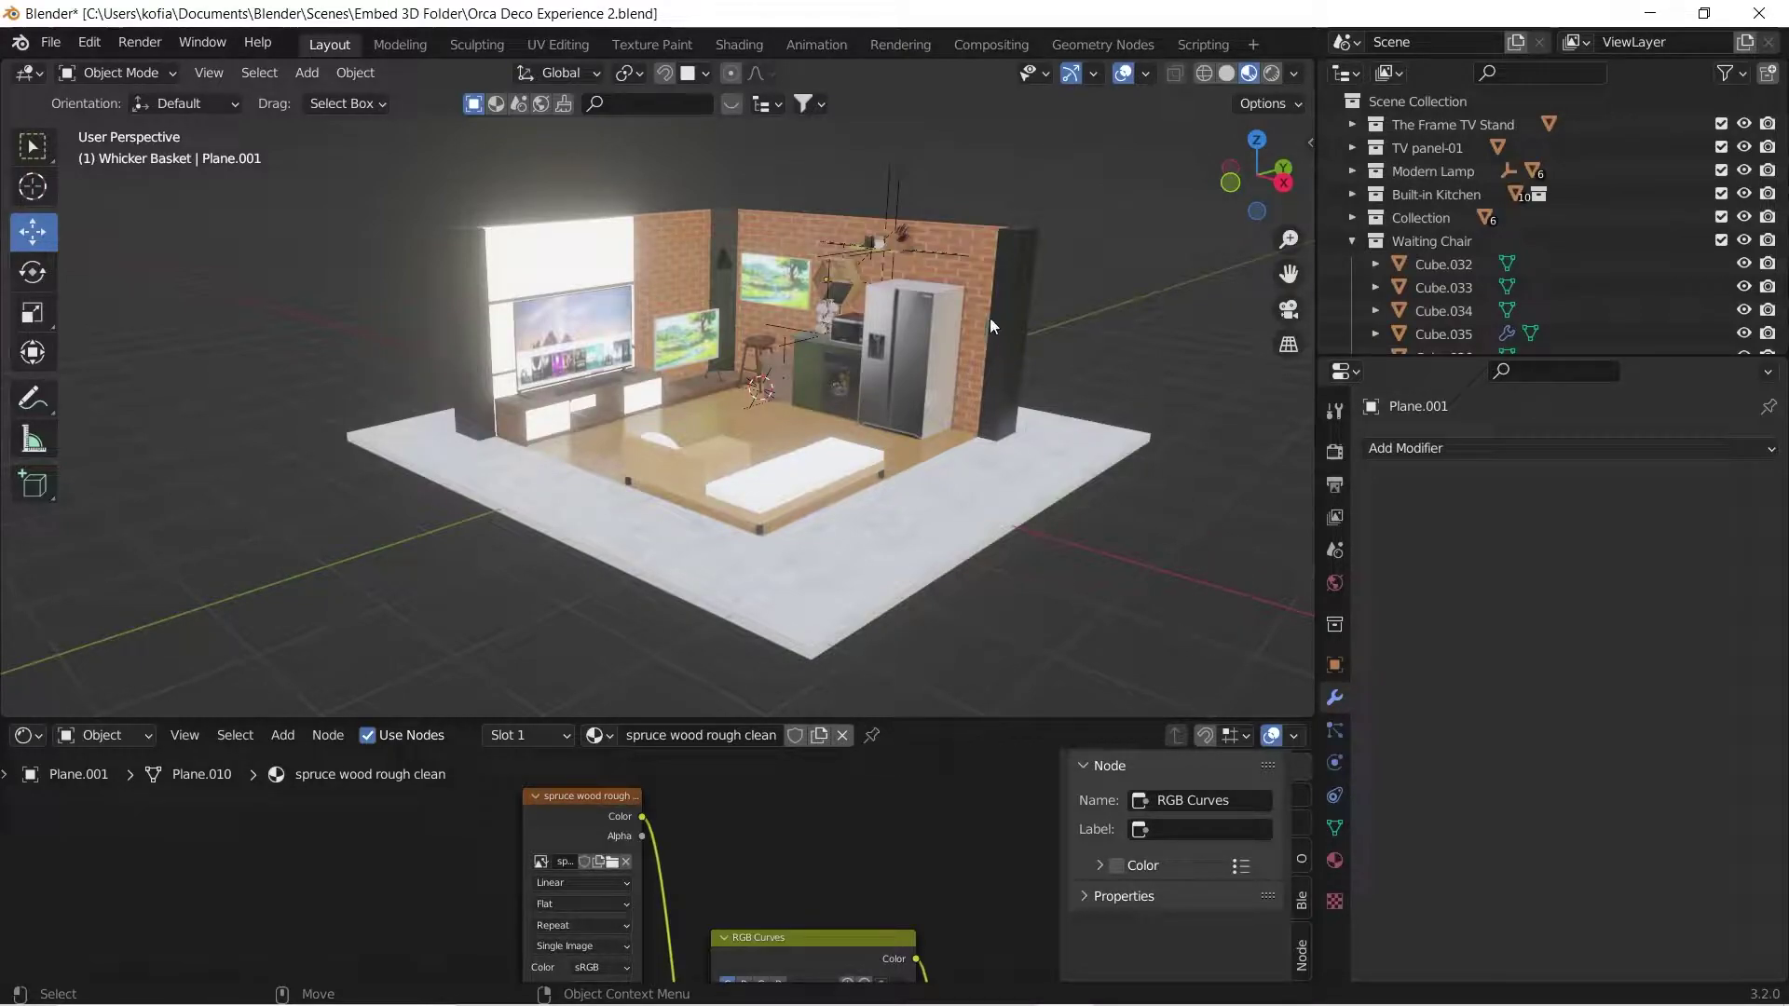
# Enlarge the 3D viewport by shrinking the shader node editor down to its header.
pyautogui.moveTo(698, 375); pyautogui.dragTo(815, 375, button='middle')
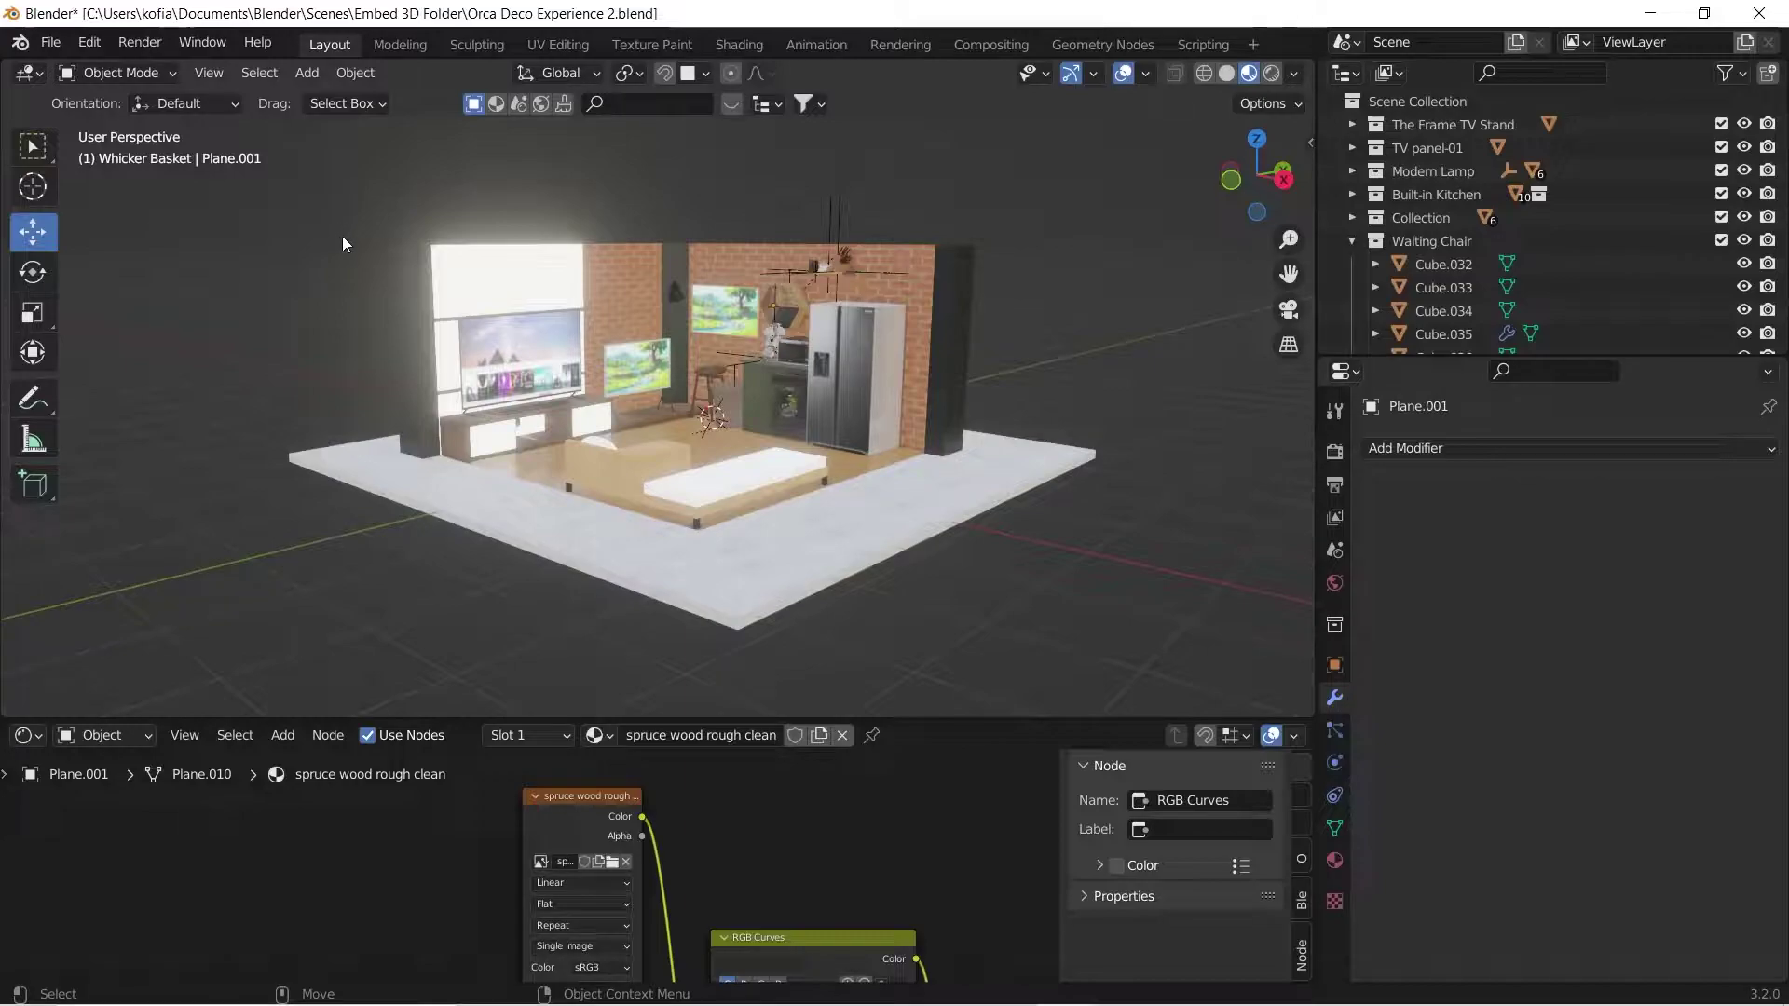
pyautogui.click(813, 316)
pyautogui.moveTo(348, 338); pyautogui.dragTo(345, 288, button='middle')
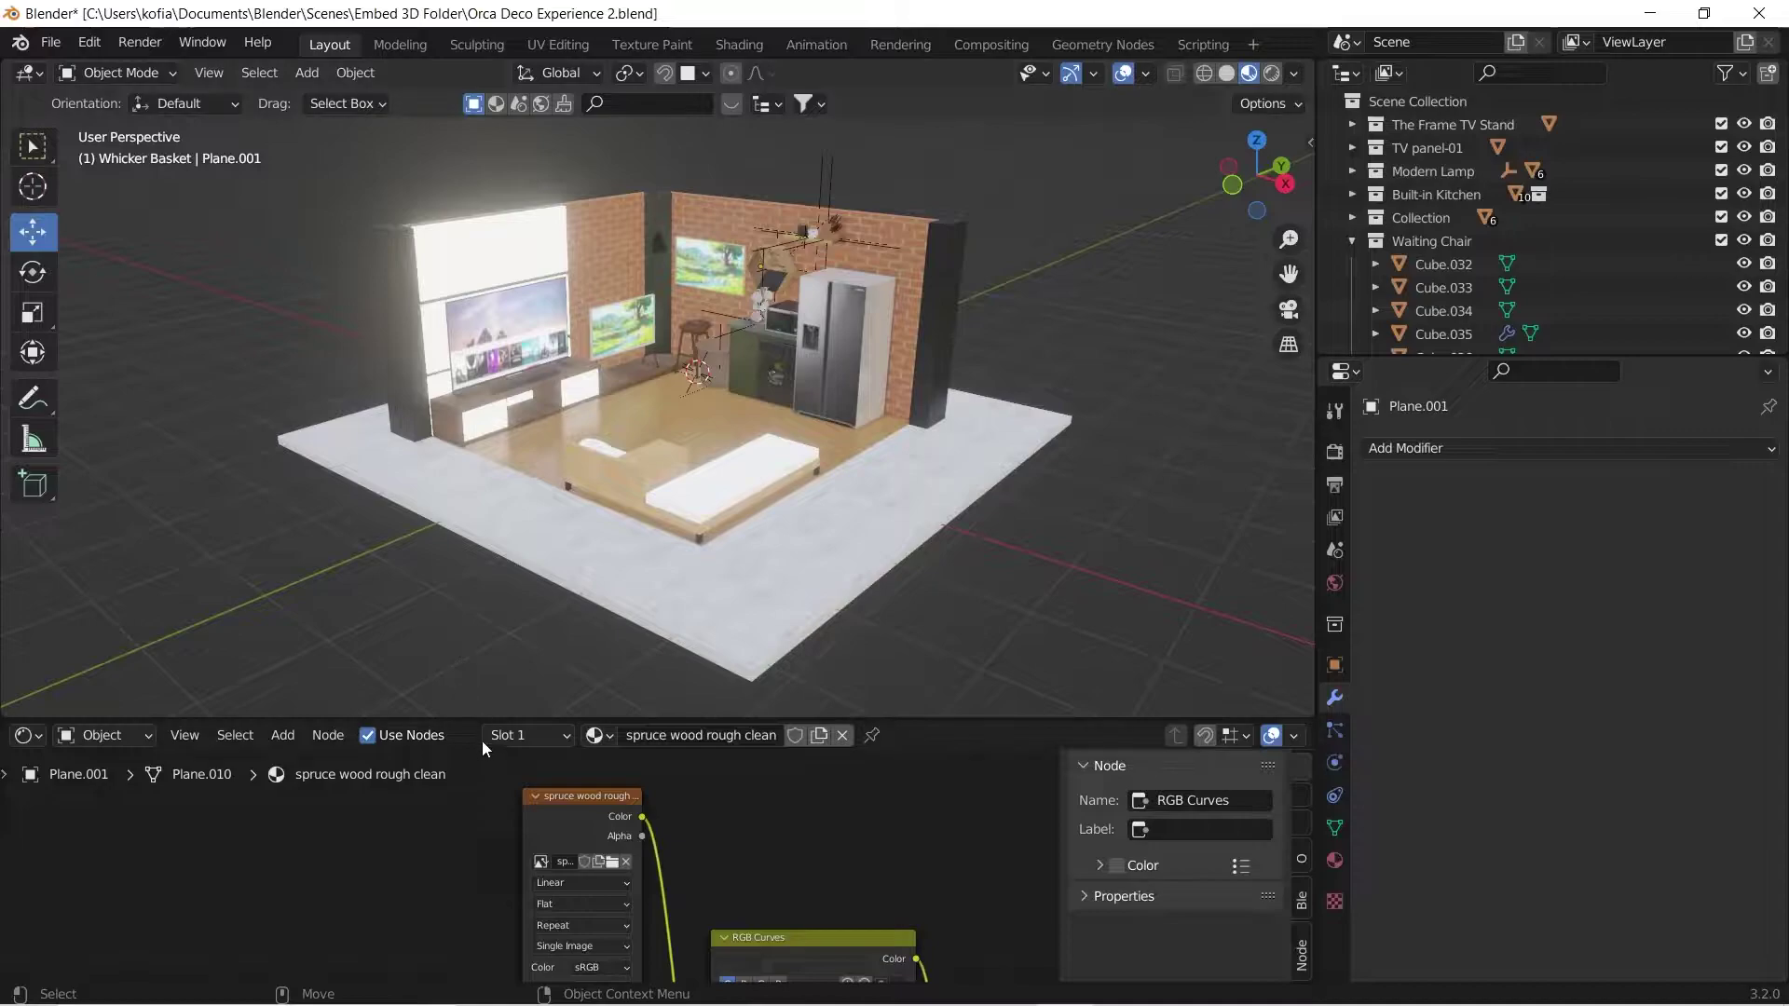
pyautogui.moveTo(478, 719); pyautogui.dragTo(463, 969)
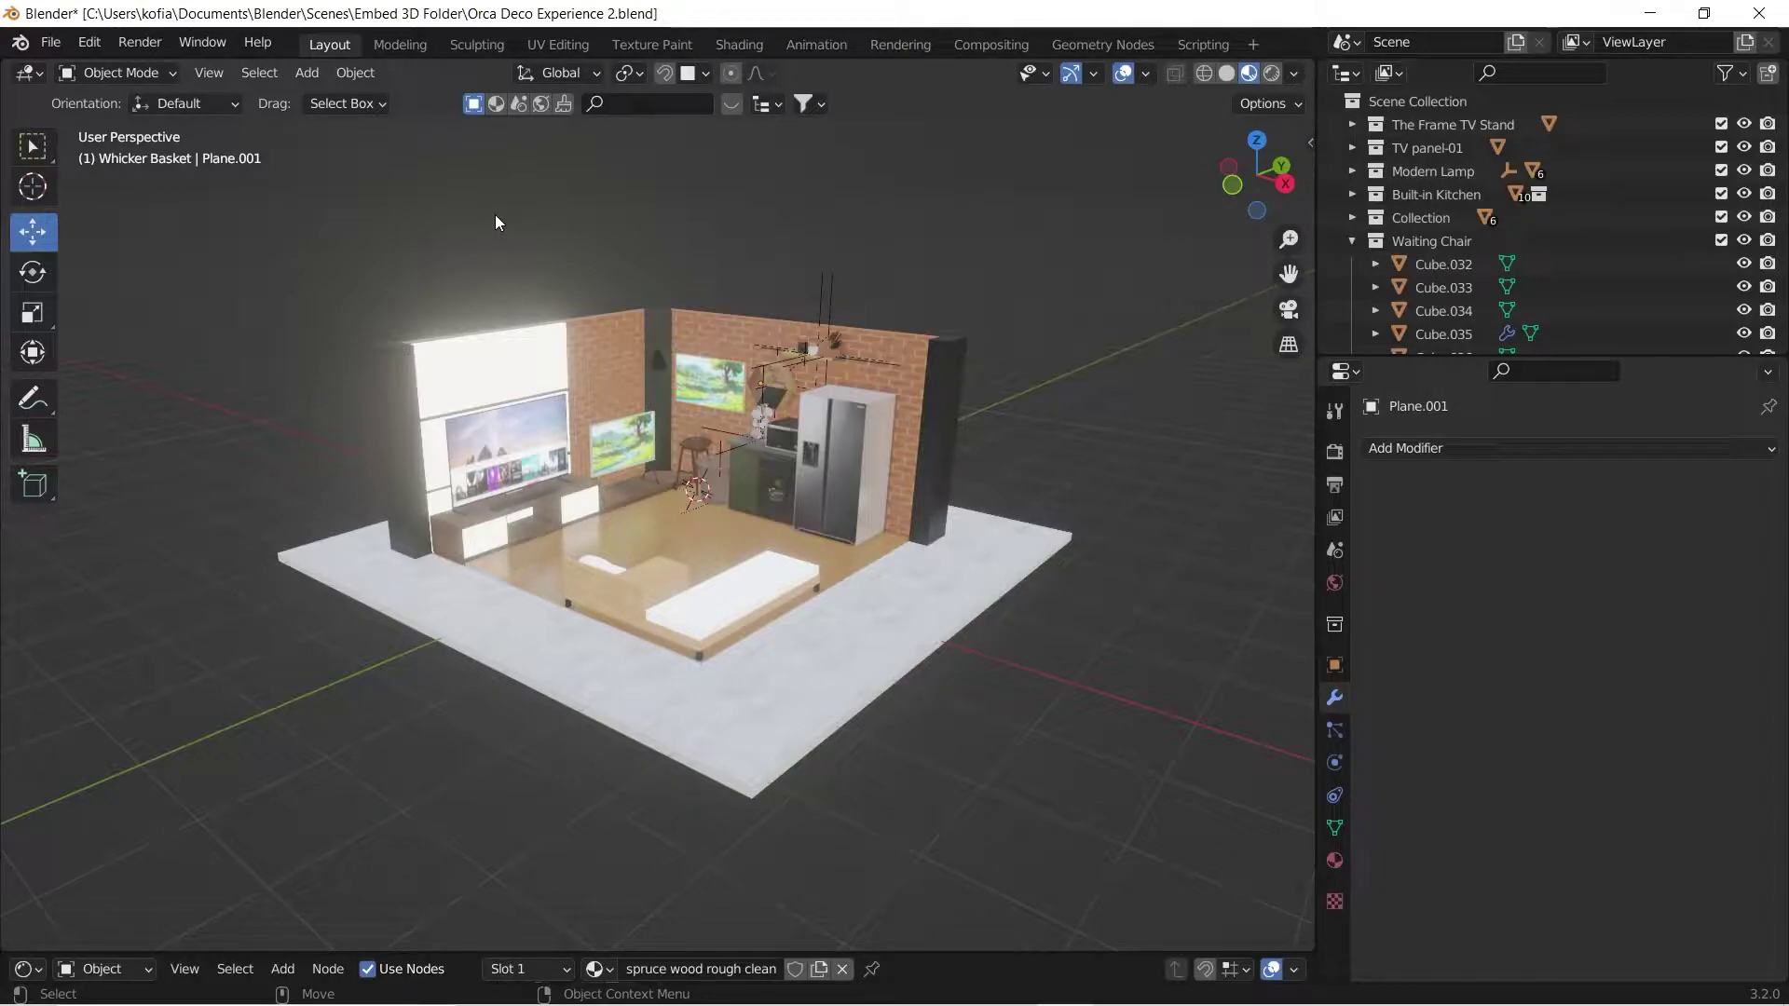
# Select every object in the room scene, pack all external resources into the blend file, and clear the selection.
pyautogui.moveTo(406, 311); pyautogui.dragTo(399, 359, button='middle')
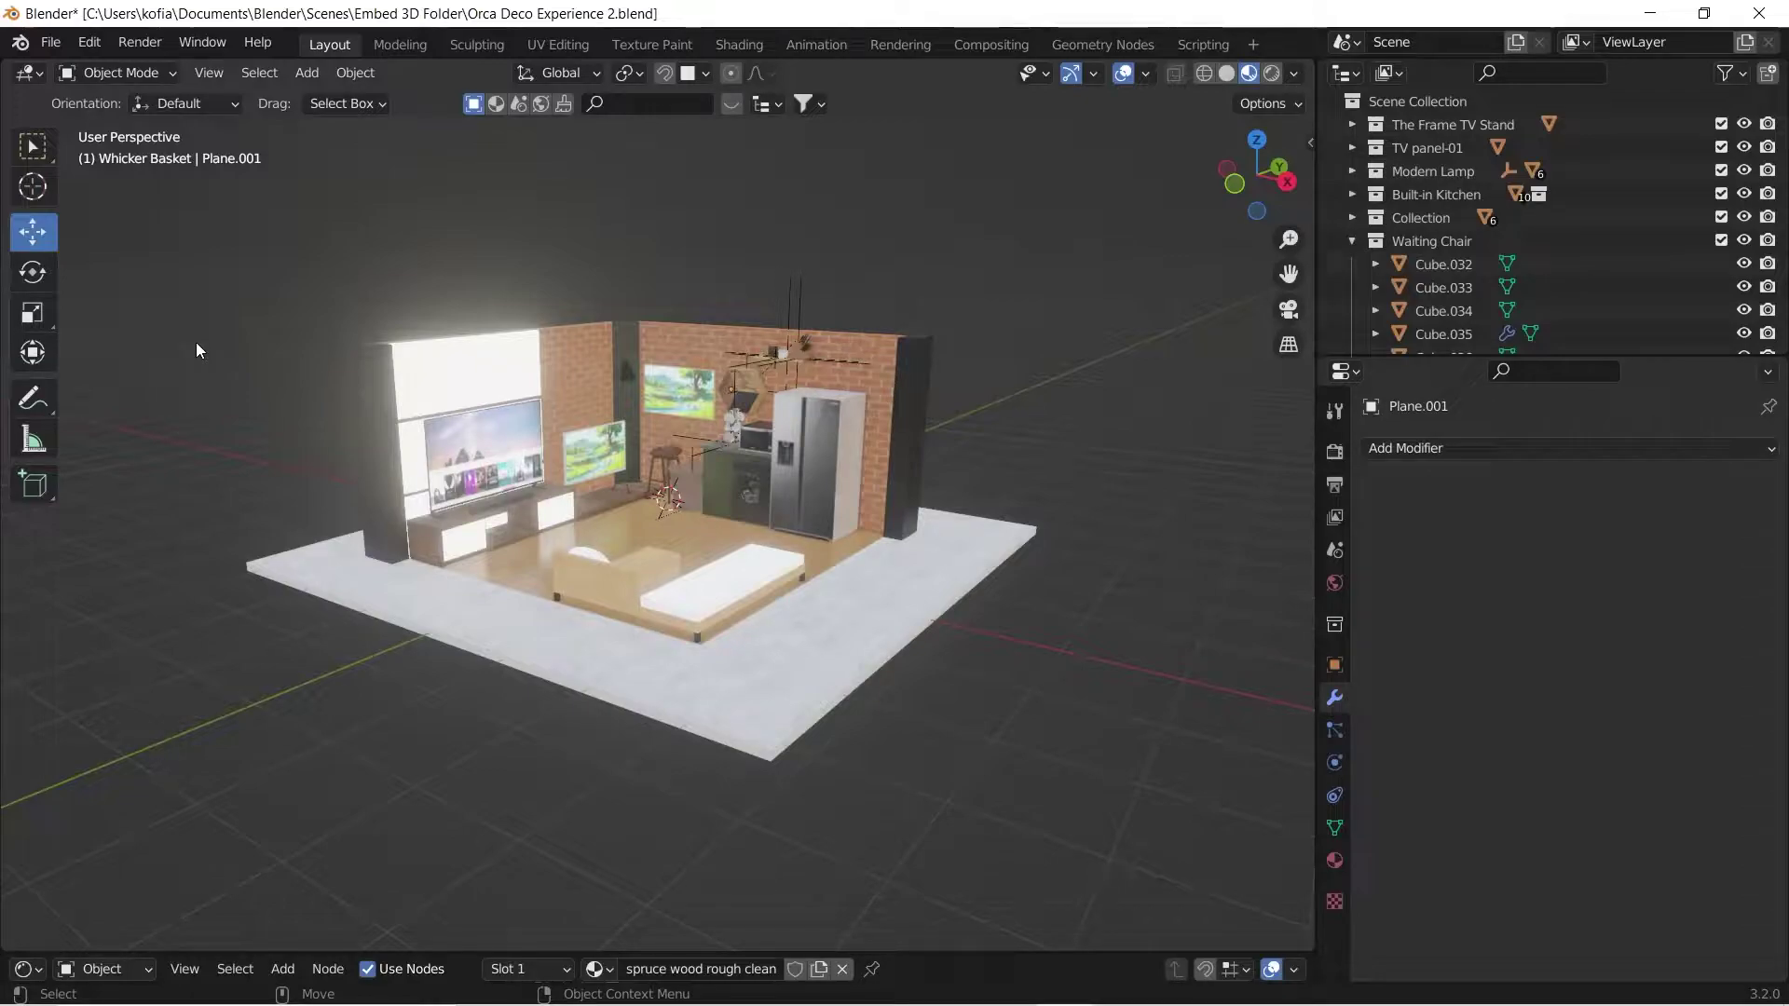
pyautogui.moveTo(245, 299)
pyautogui.mouseDown(button='middle')
pyautogui.moveTo(250, 317)
pyautogui.moveTo(265, 275)
pyautogui.mouseUp(button='middle')
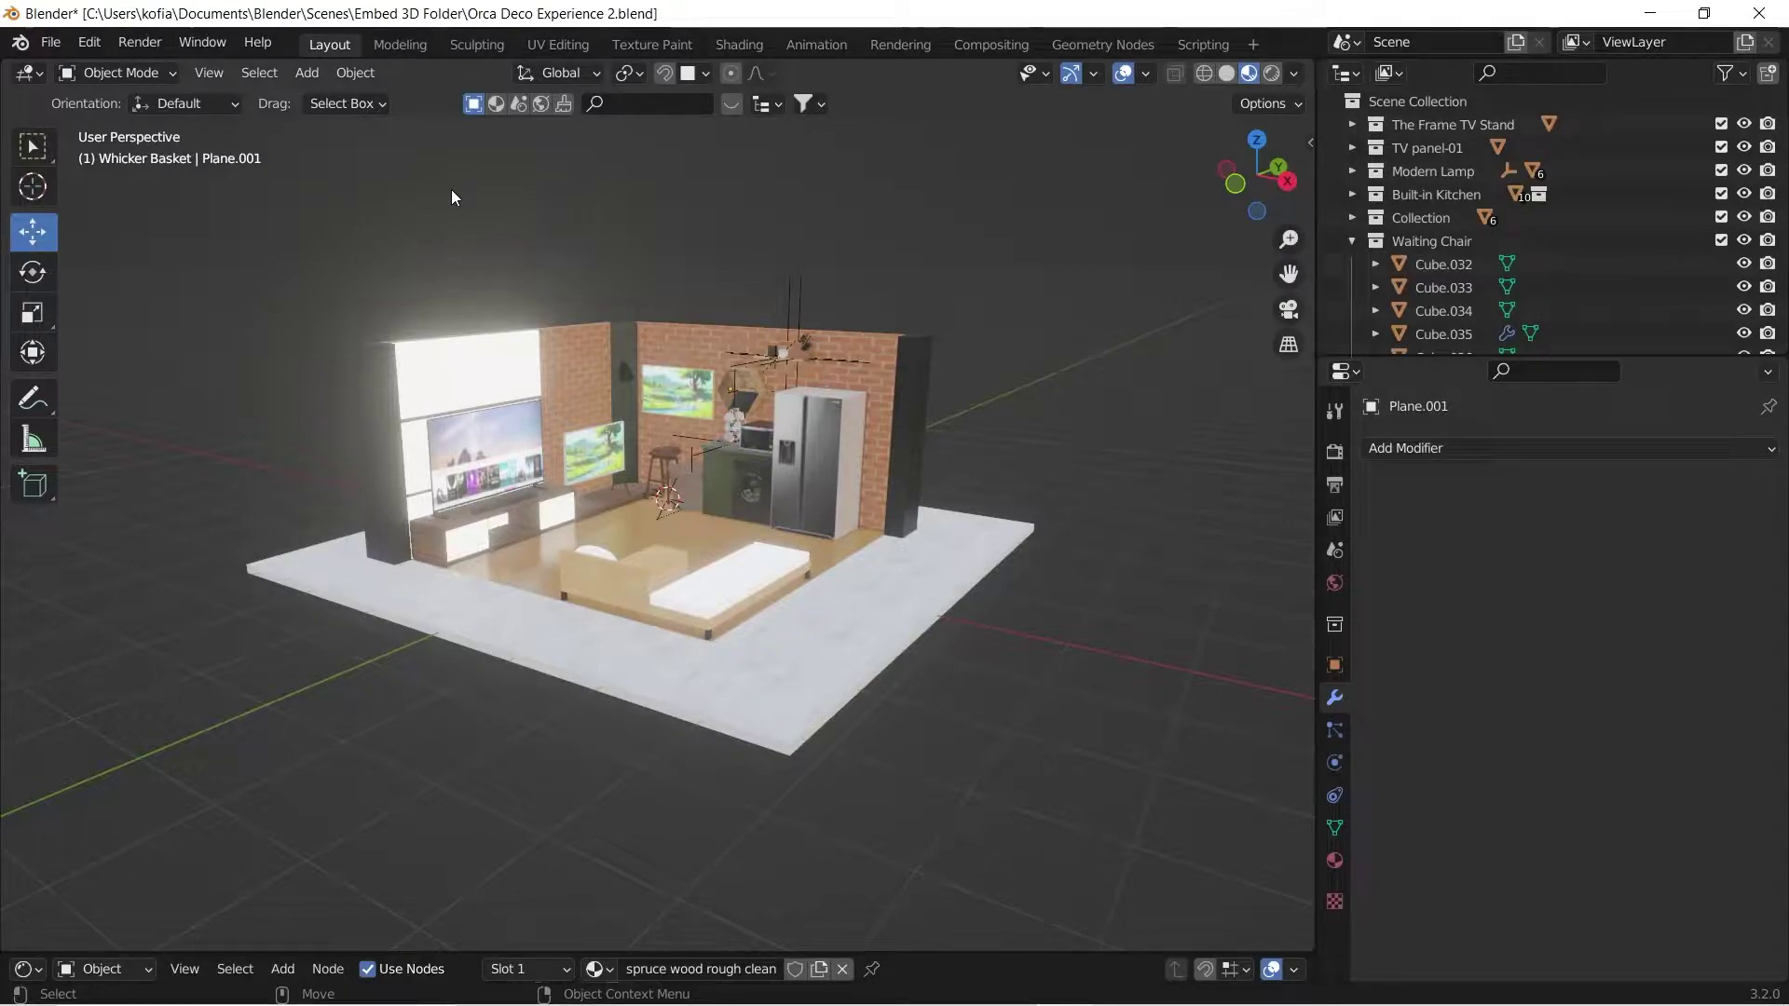
pyautogui.moveTo(414, 206); pyautogui.dragTo(396, 217, button='middle')
pyautogui.press('a')
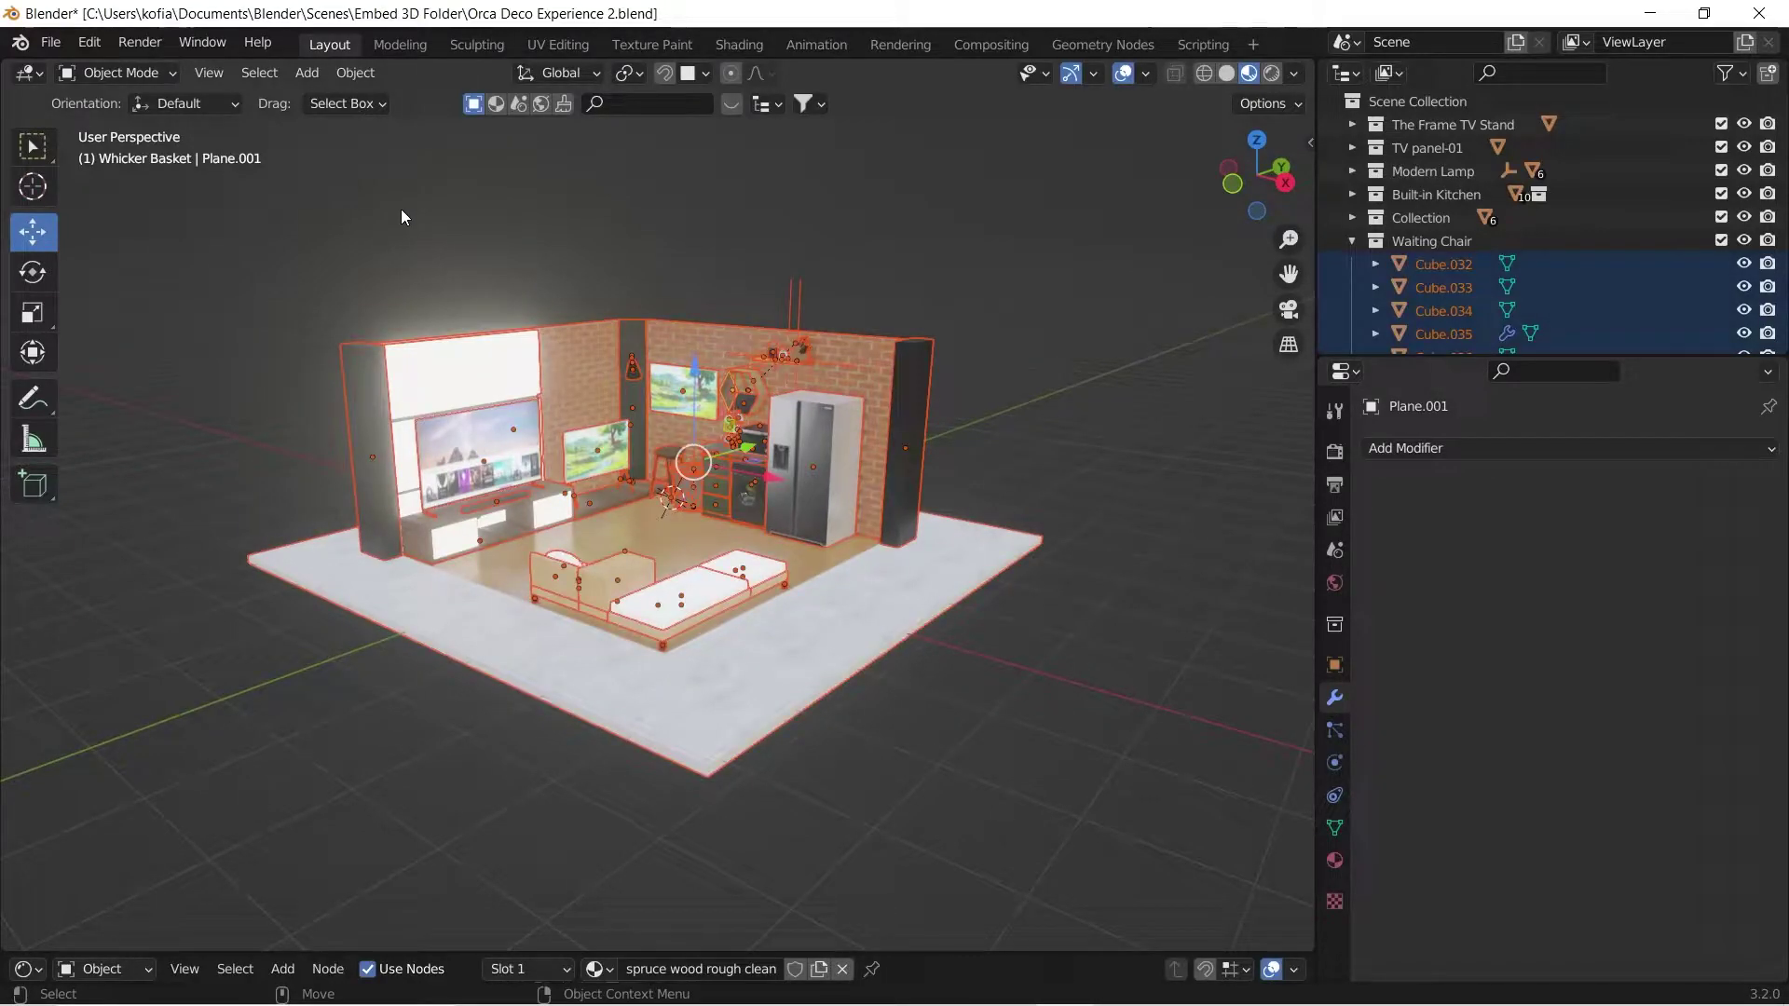
pyautogui.click(53, 43)
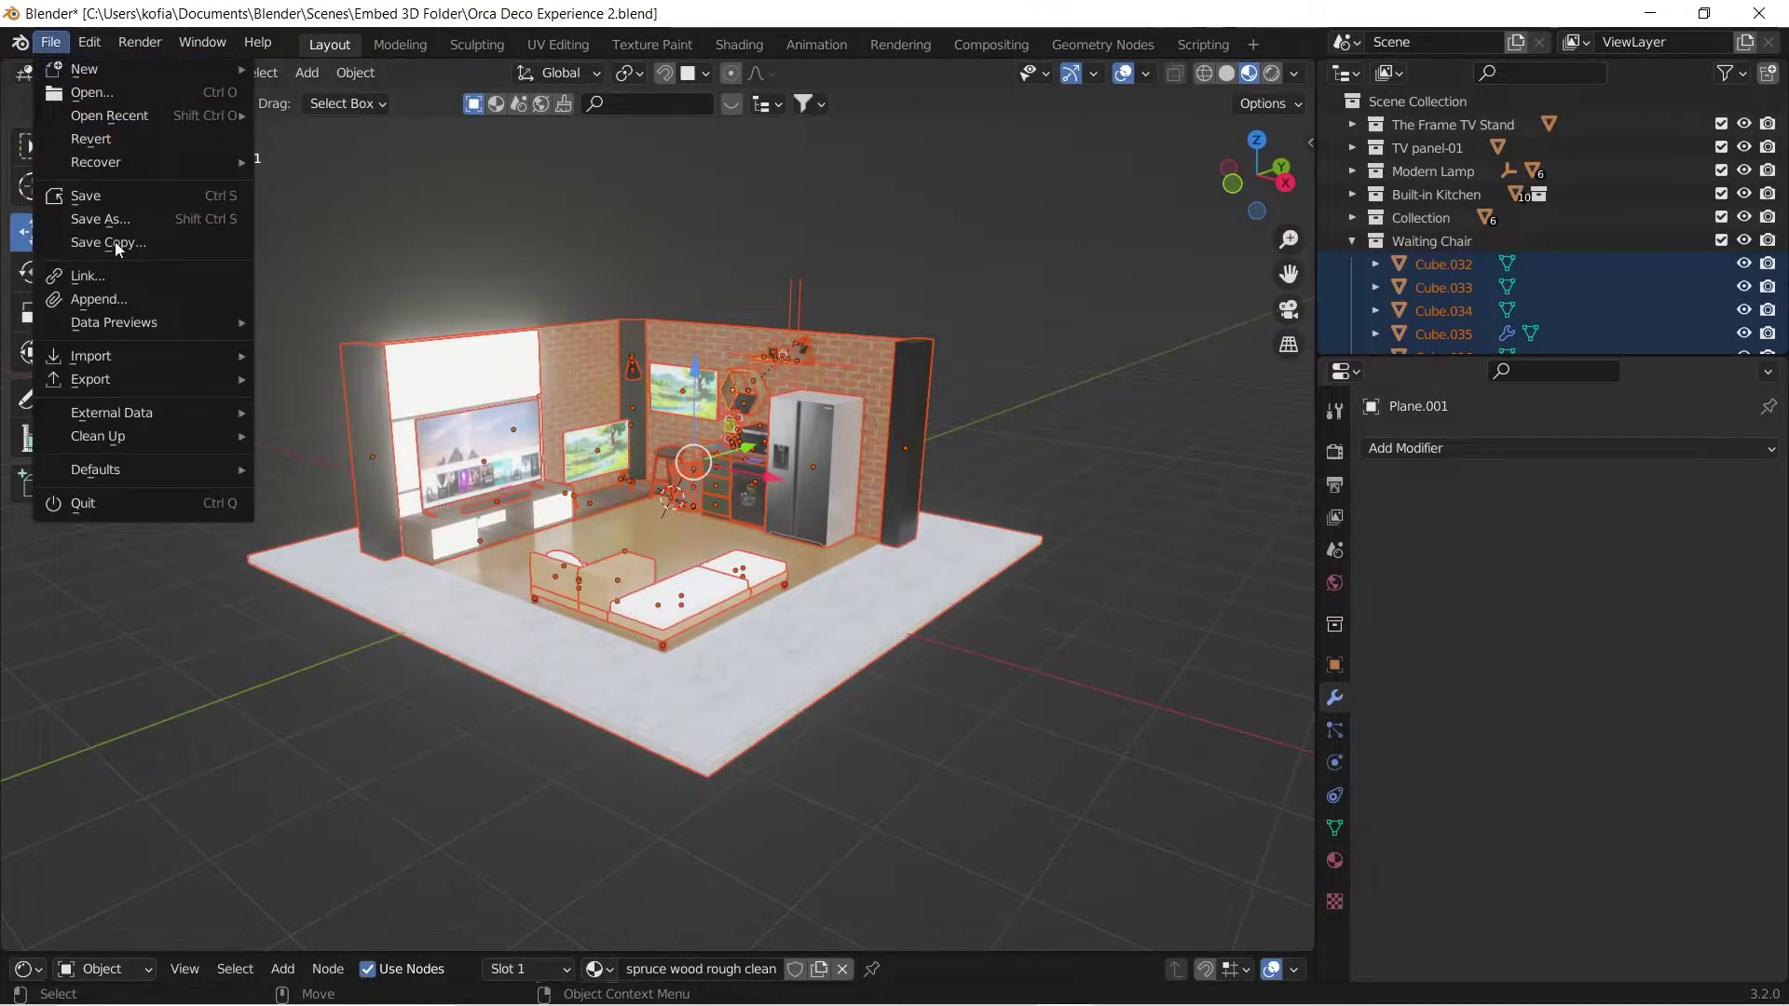
pyautogui.moveTo(124, 414)
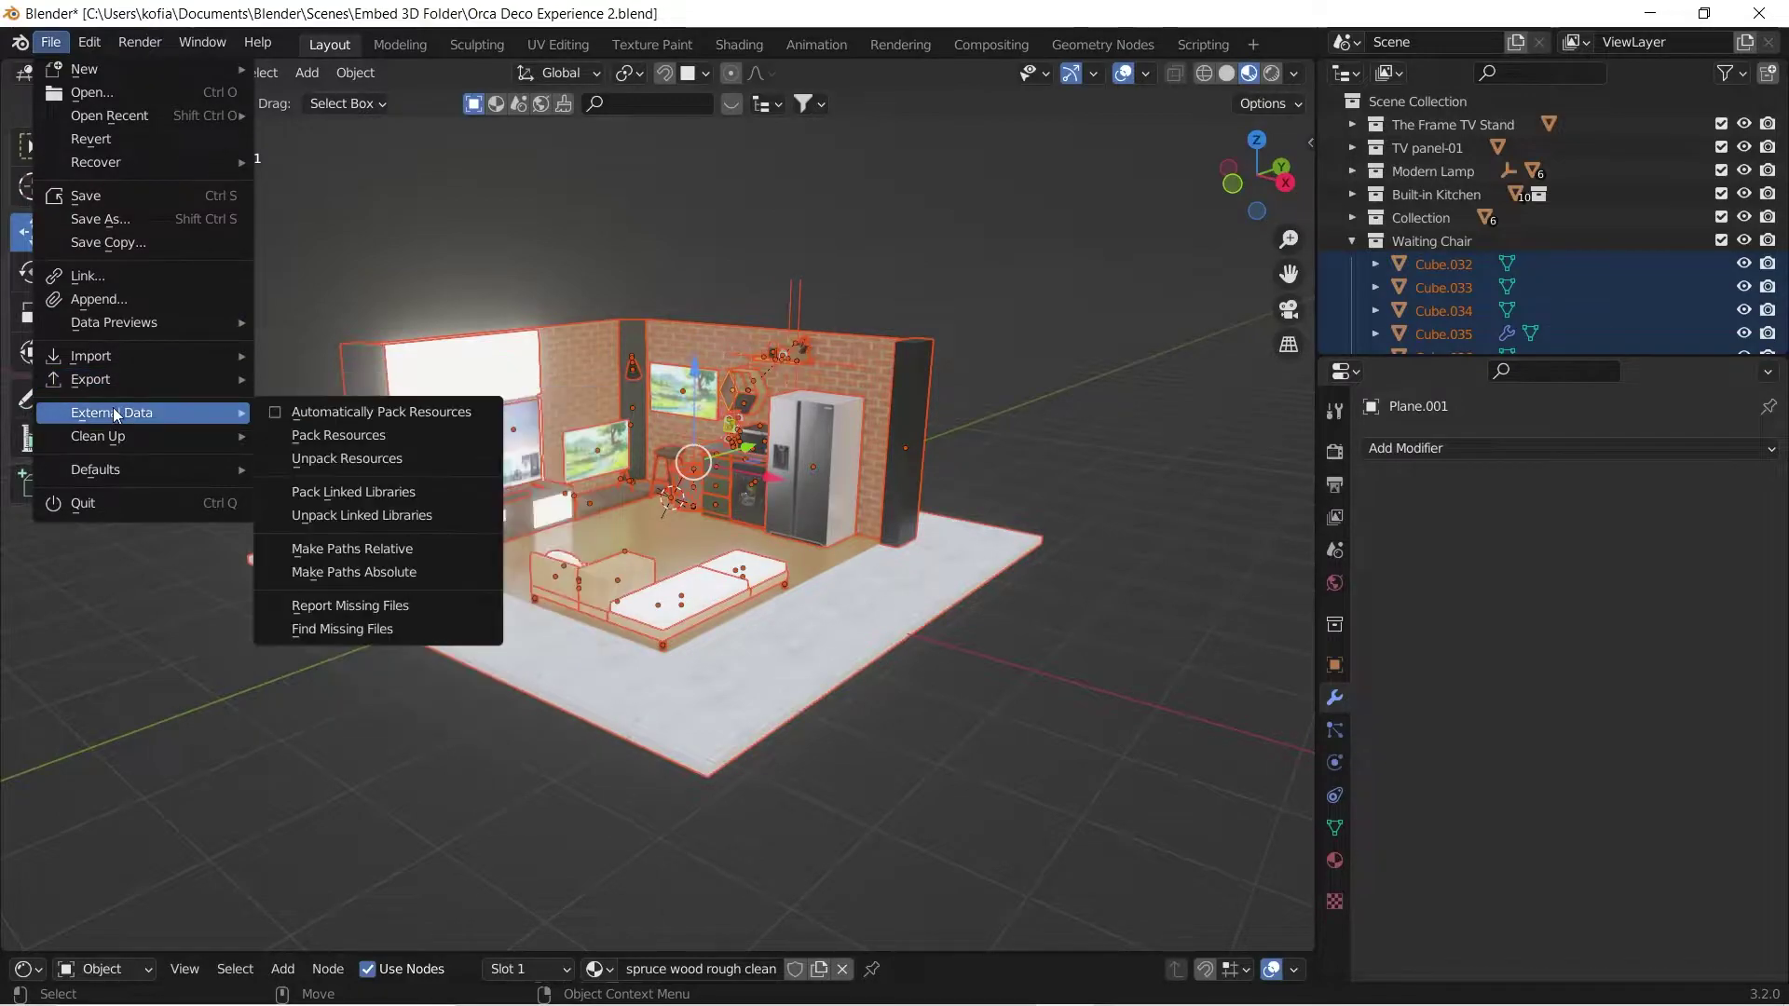
pyautogui.click(318, 436)
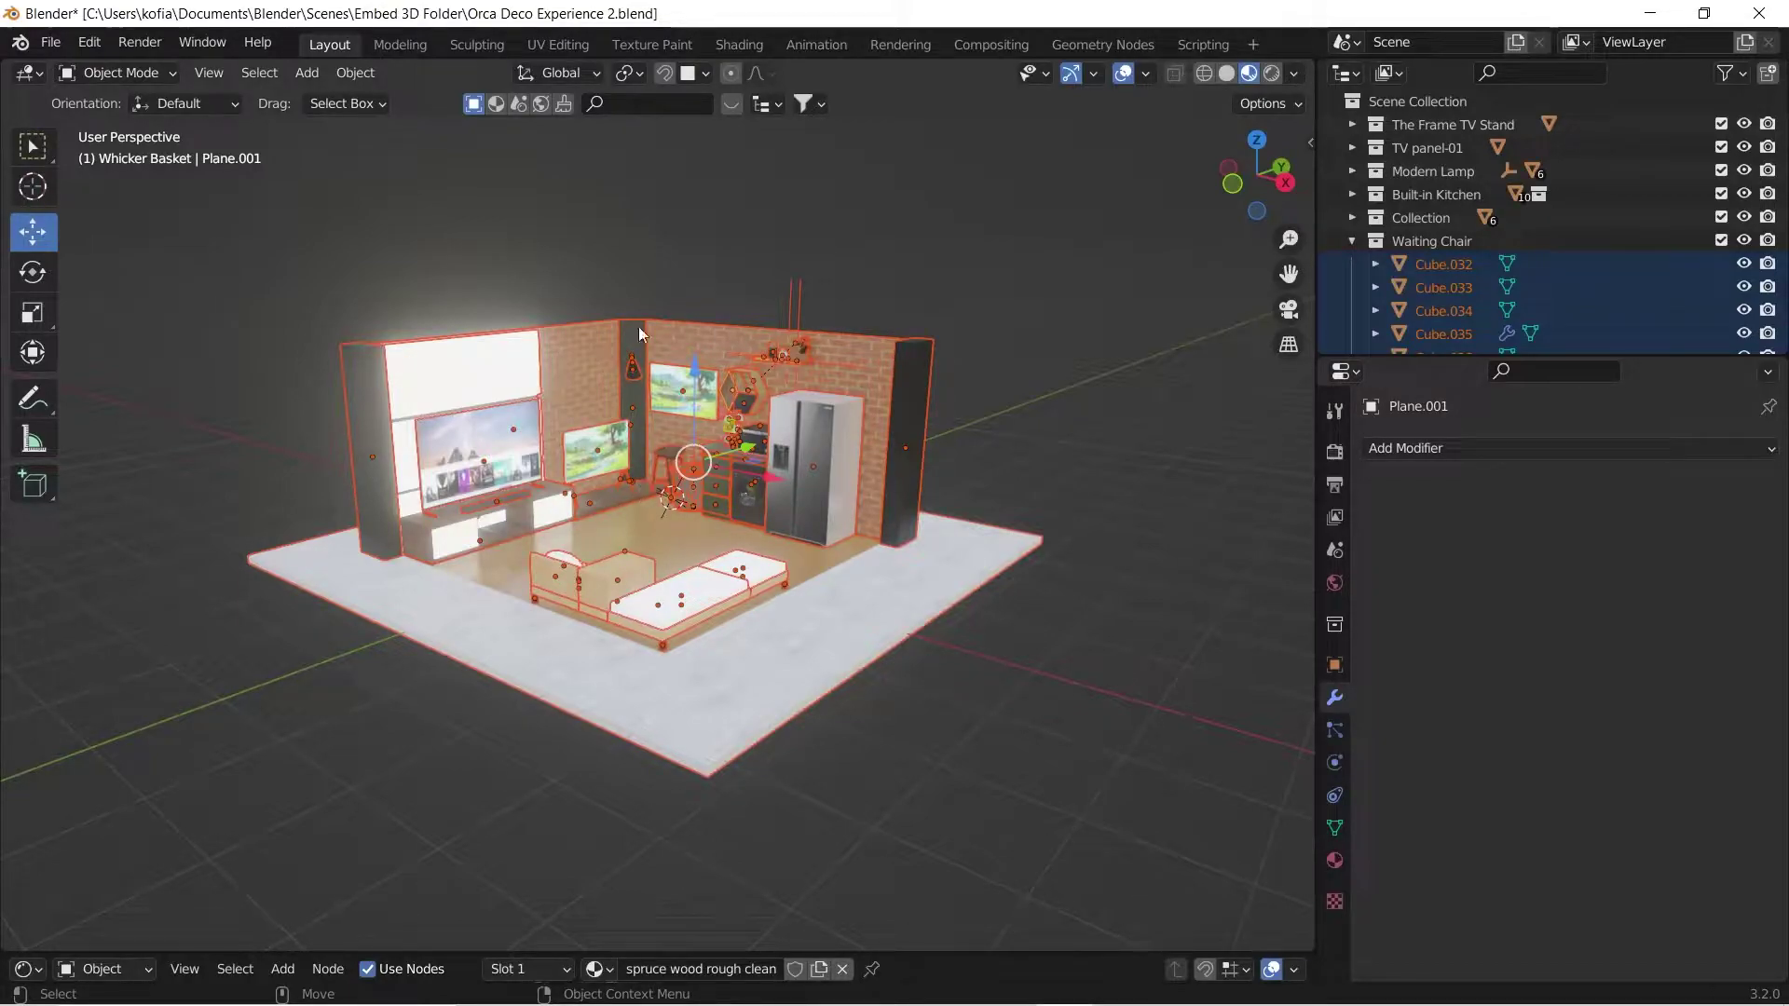
pyautogui.click(572, 238)
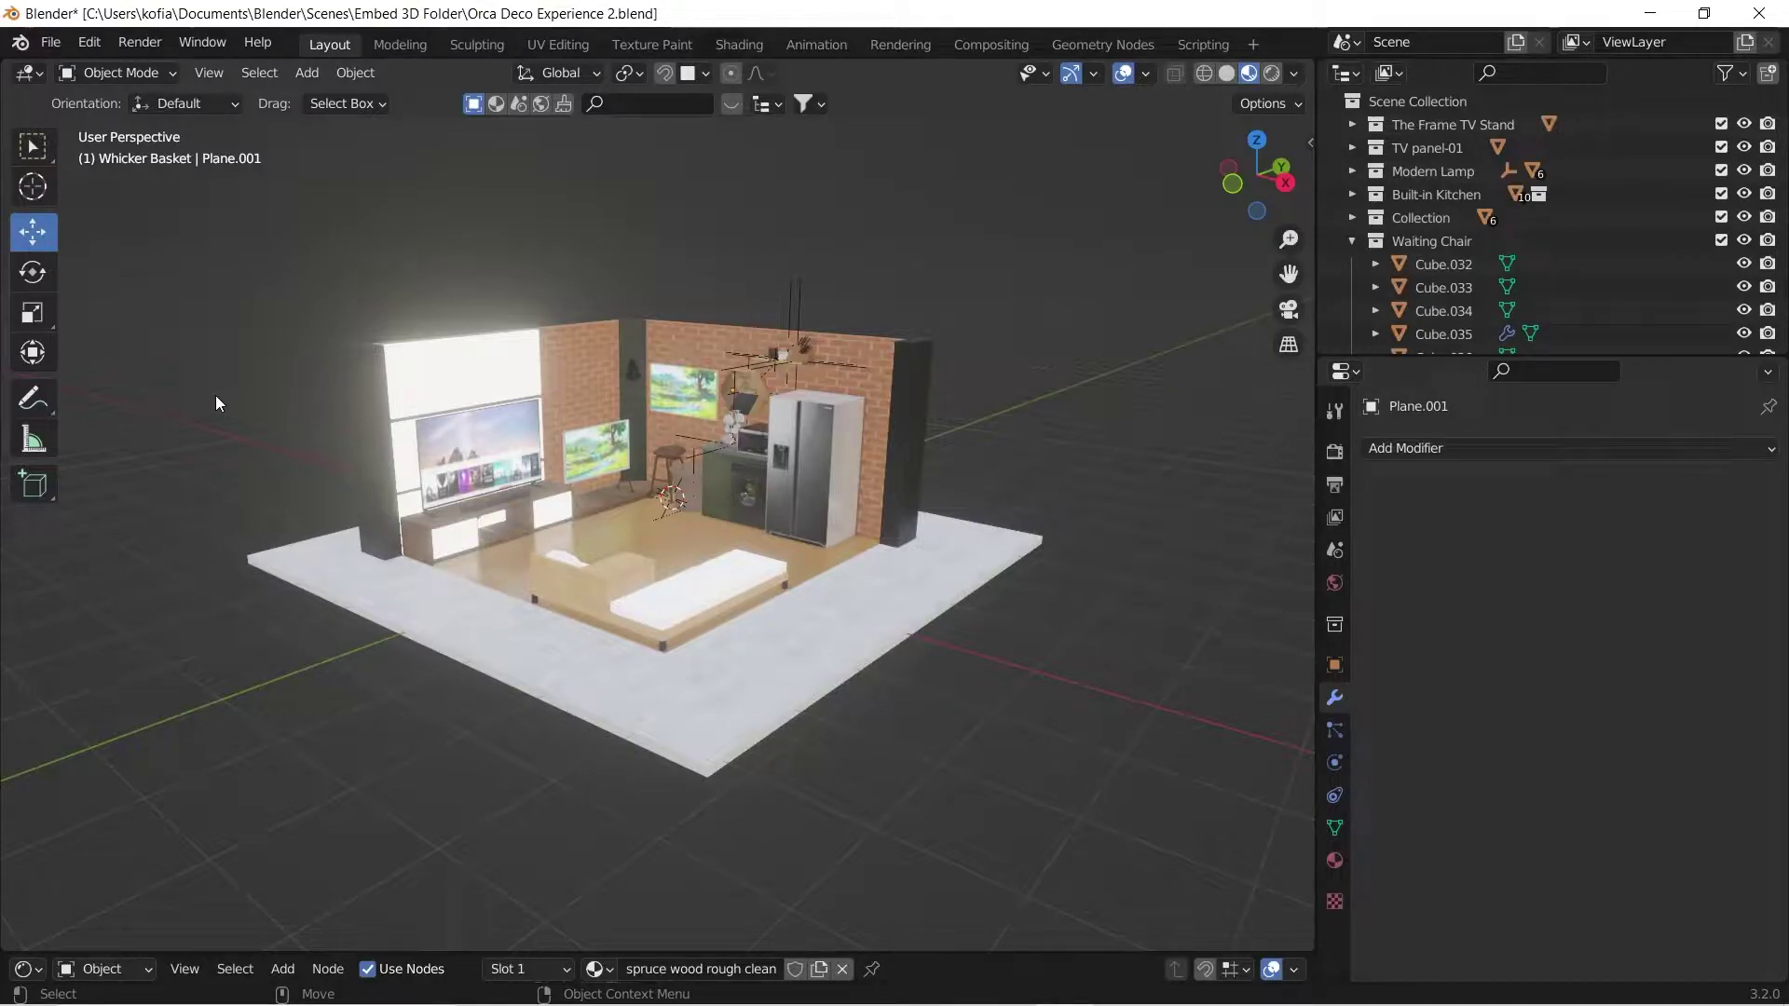
# Unpack the packed resources, writing the files to the current directory and overwriting existing files.
pyautogui.click(56, 50)
pyautogui.moveTo(114, 418)
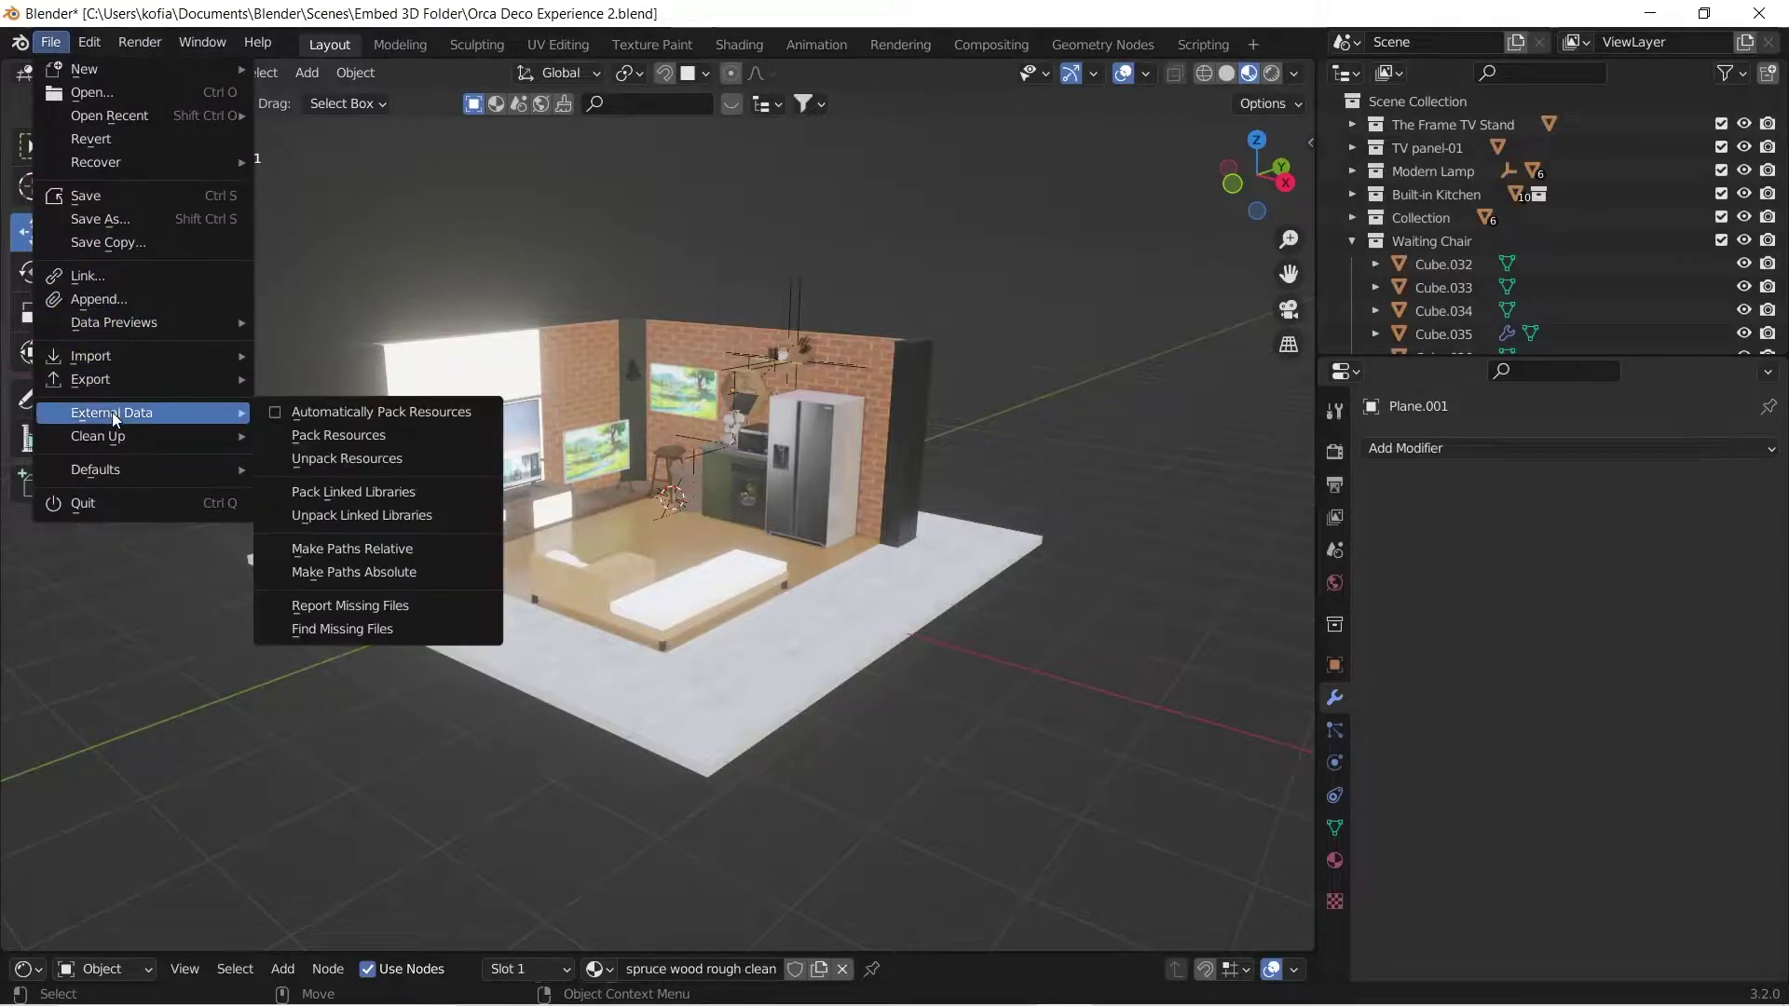
pyautogui.click(376, 459)
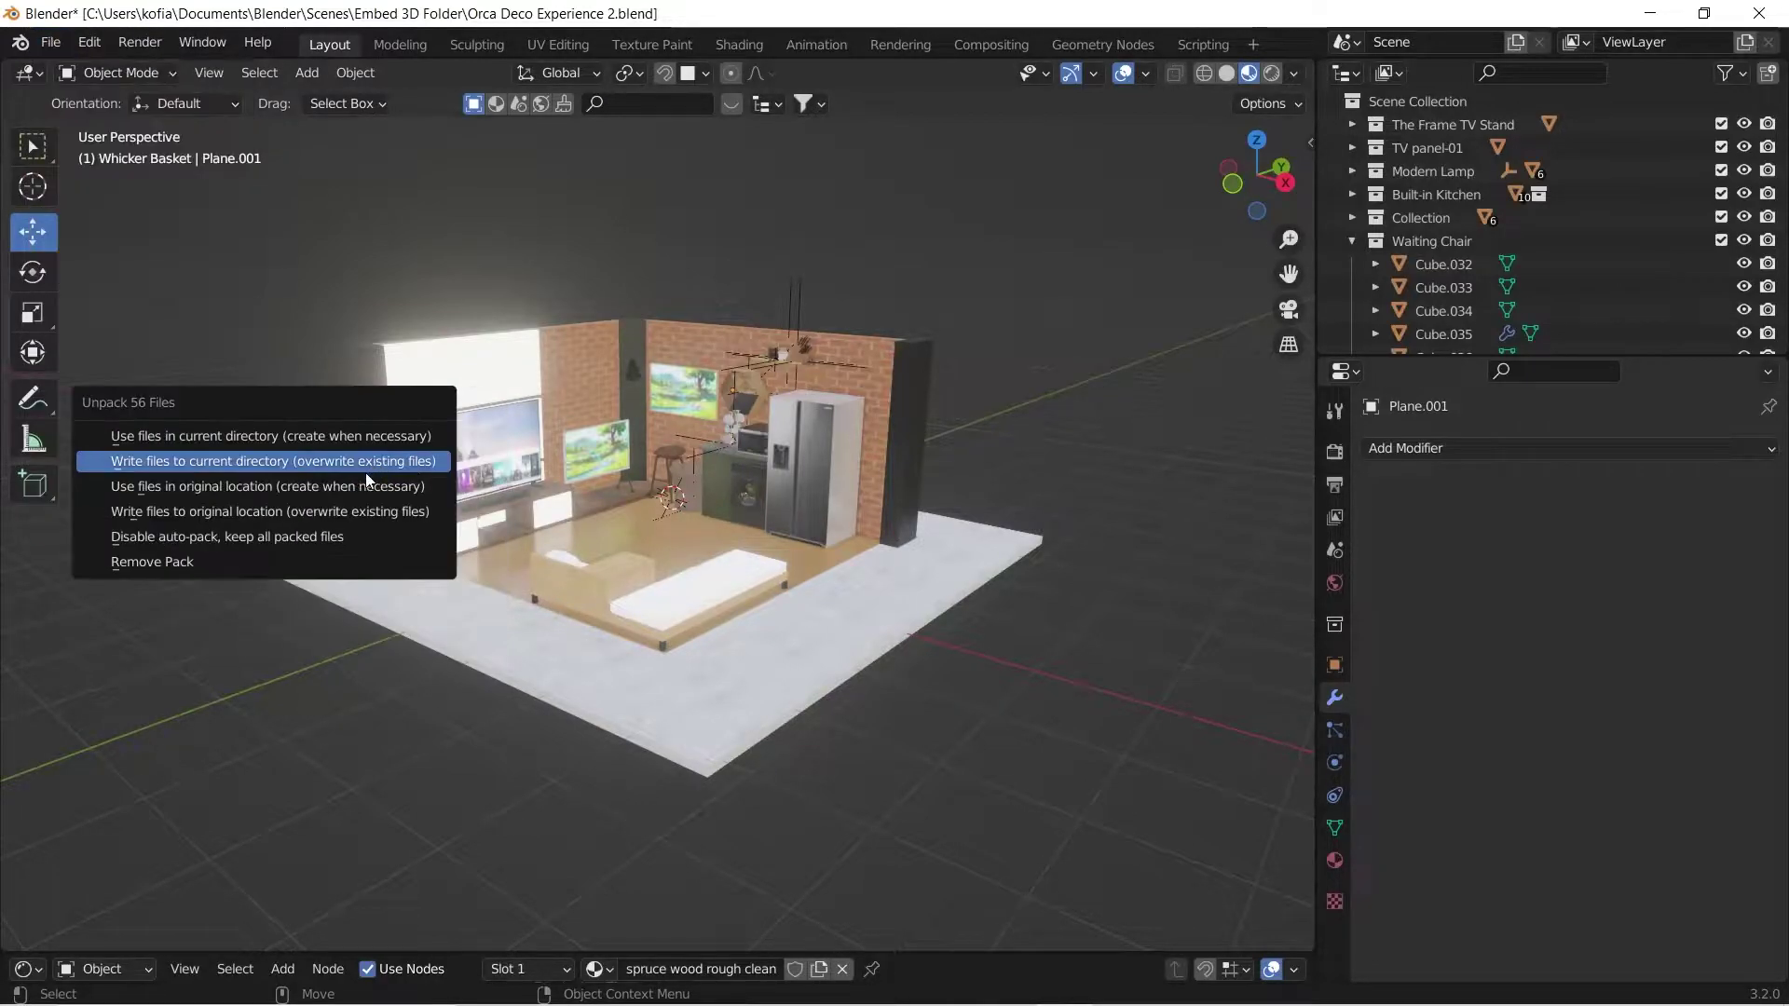
pyautogui.click(255, 462)
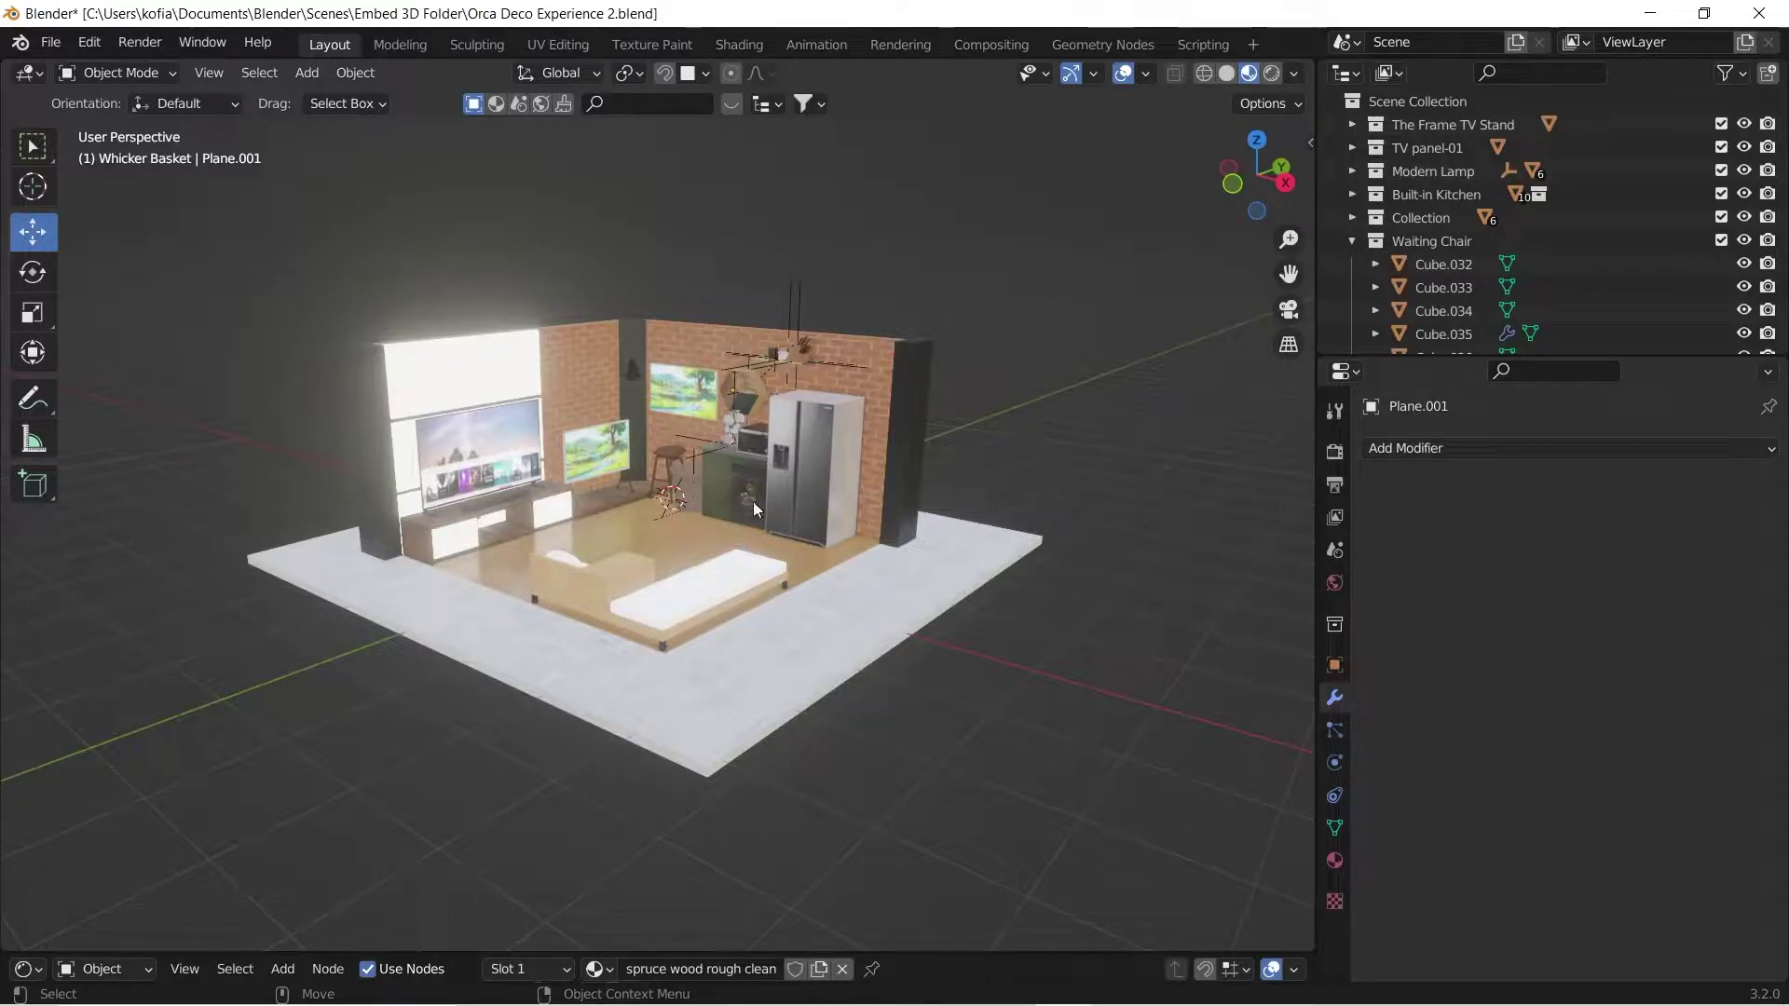
# Switch to File Explorer and open the Embed 3D Folder inside Documents, Blender, Scenes.
pyautogui.hotkey('alt', 'Tab')
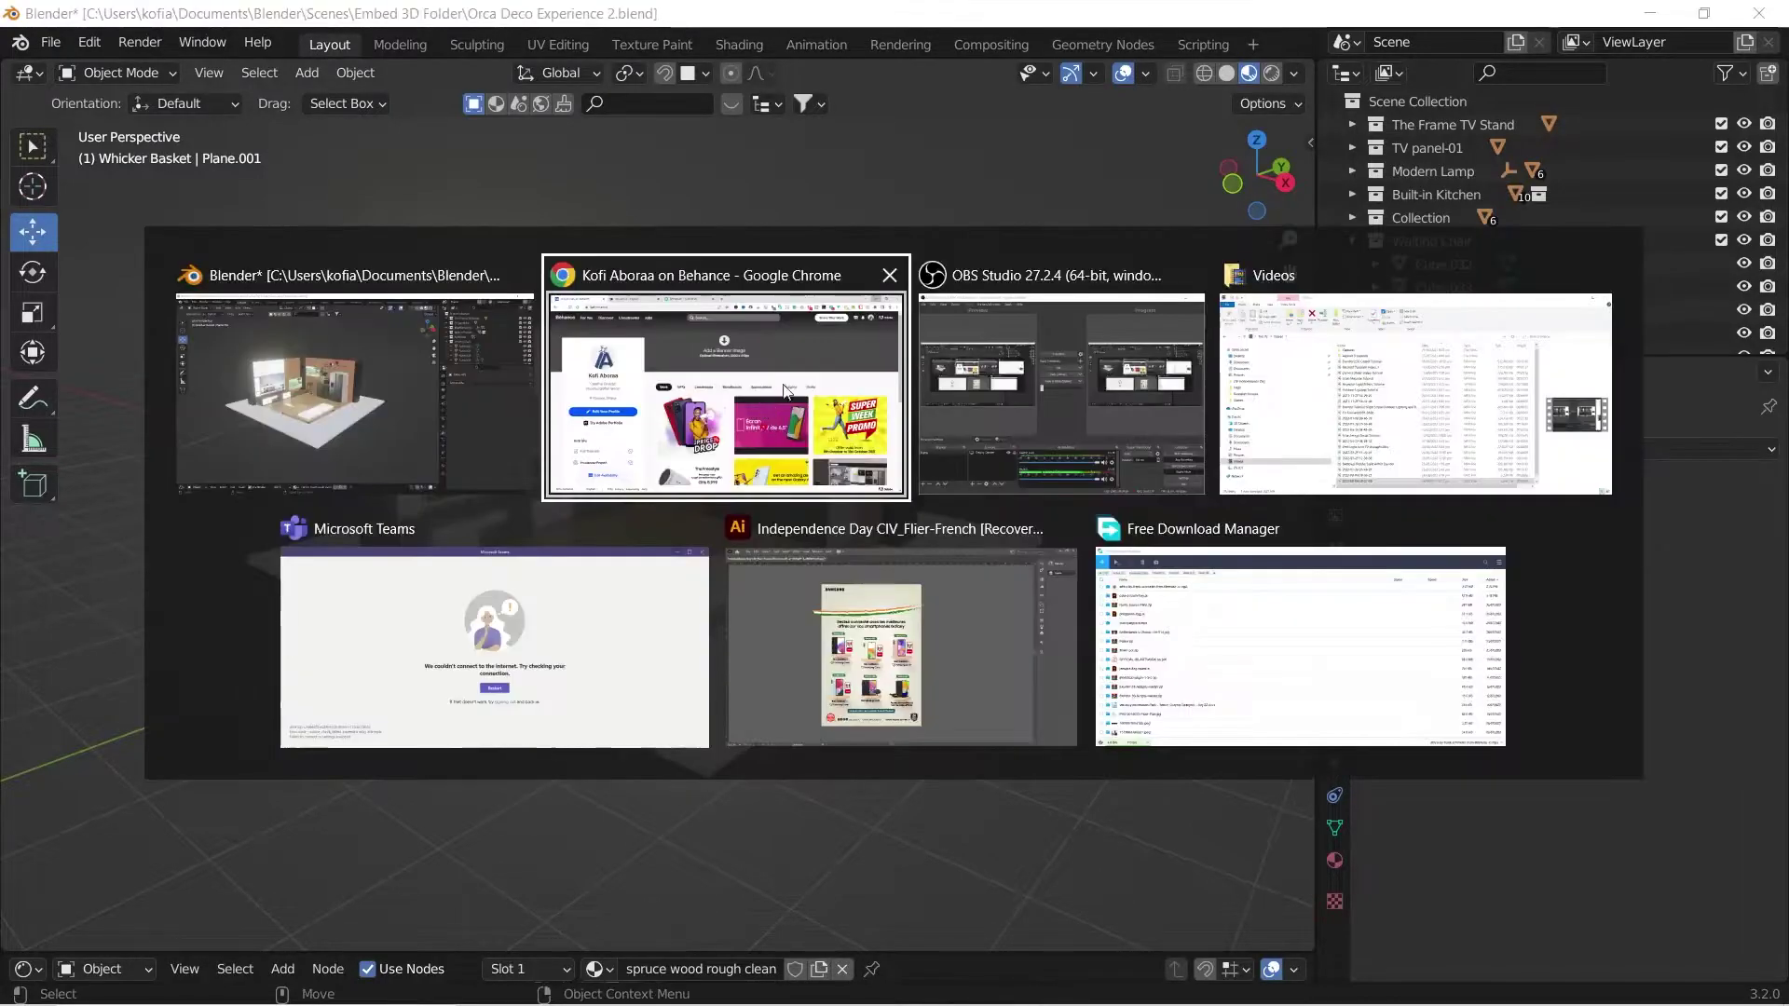
pyautogui.click(1376, 428)
pyautogui.click(121, 384)
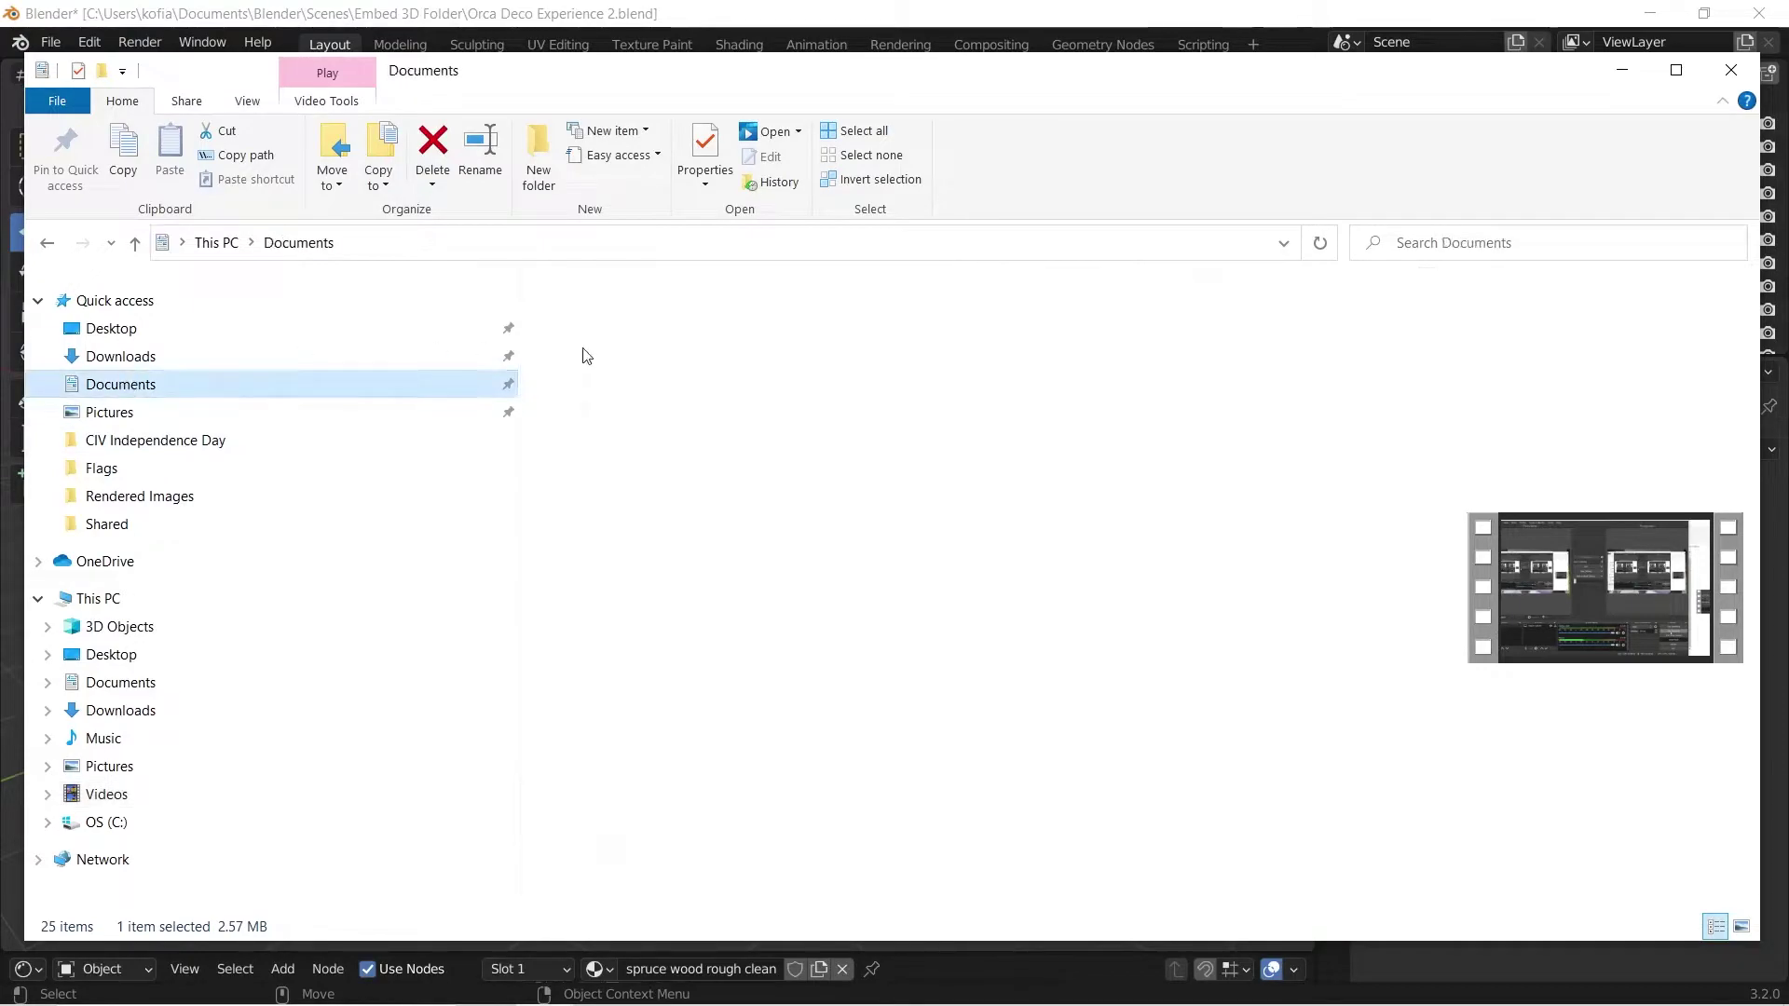
pyautogui.doubleClick(601, 392)
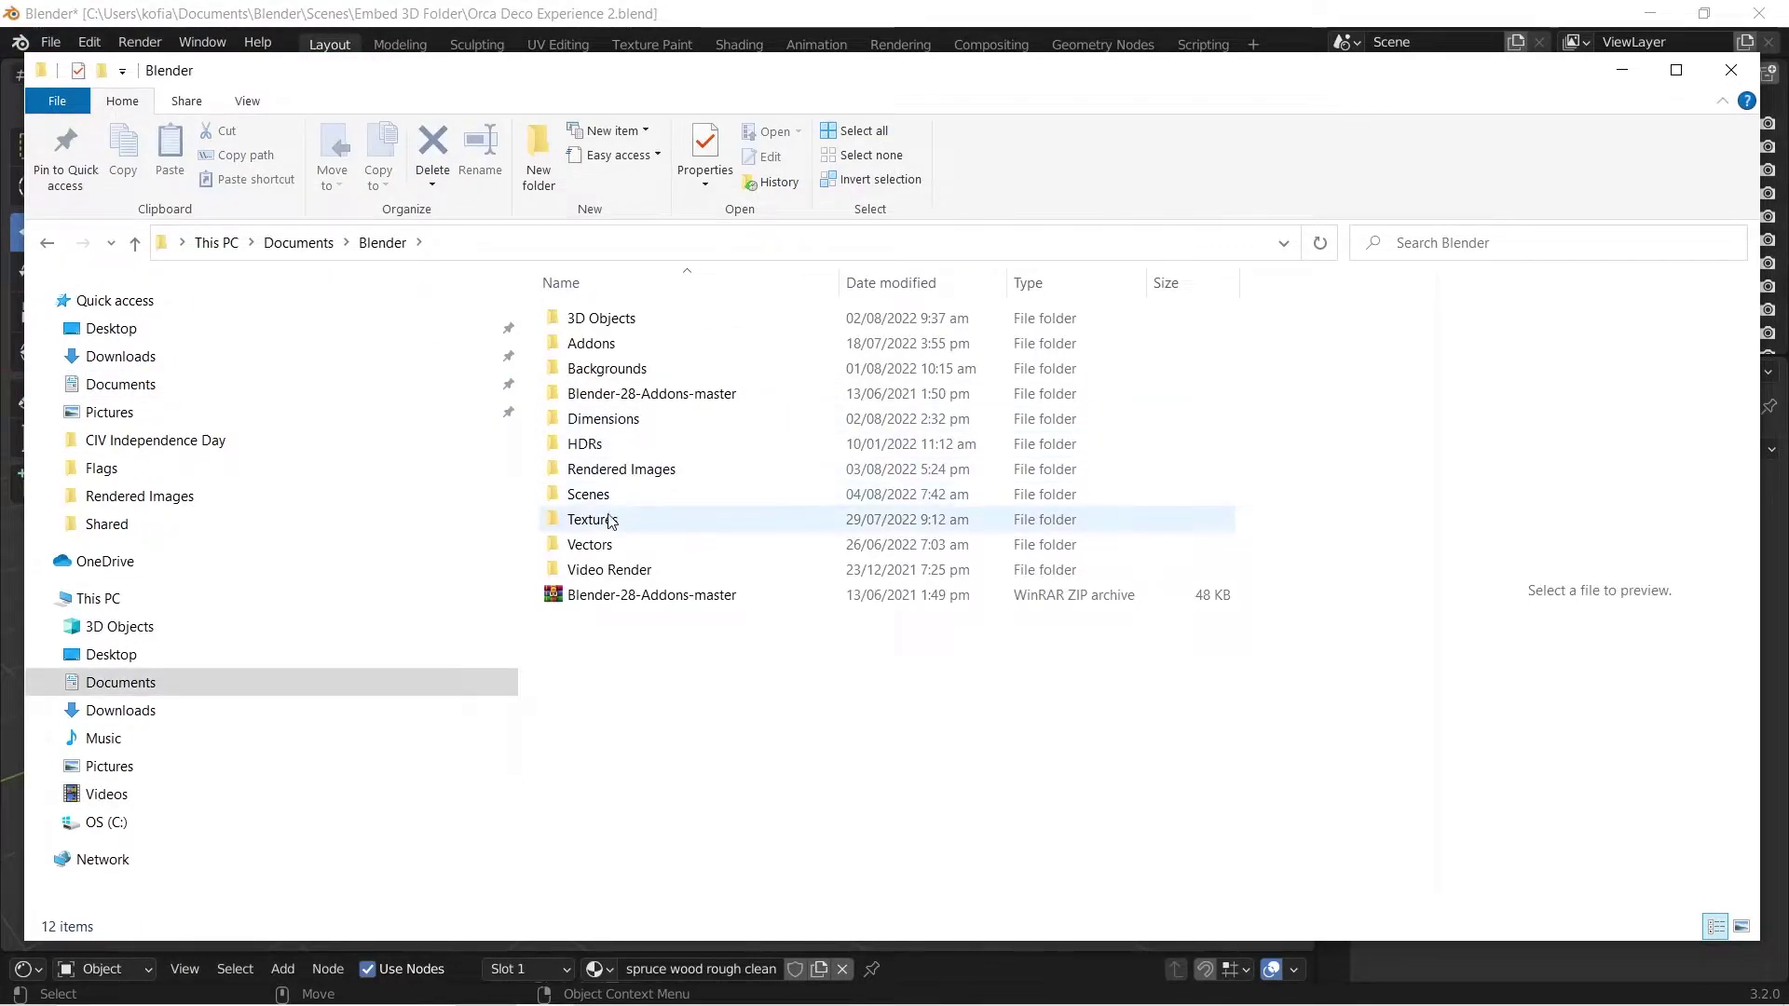
pyautogui.doubleClick(590, 494)
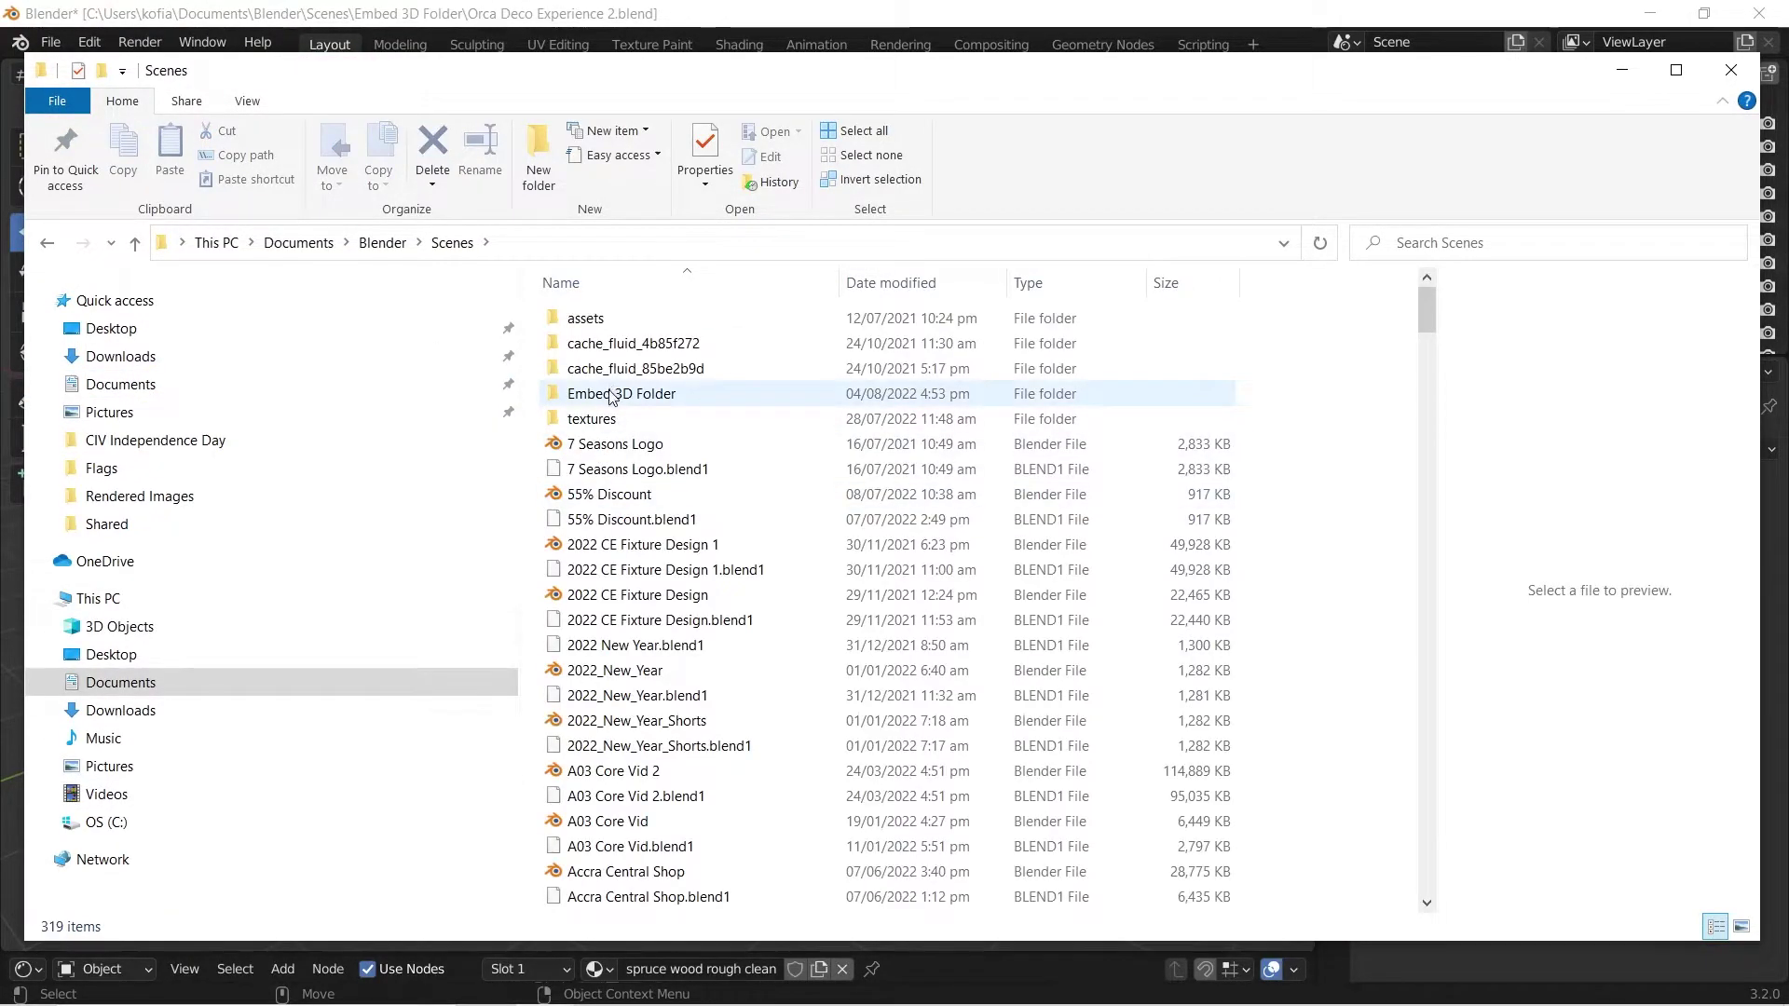
pyautogui.doubleClick(611, 396)
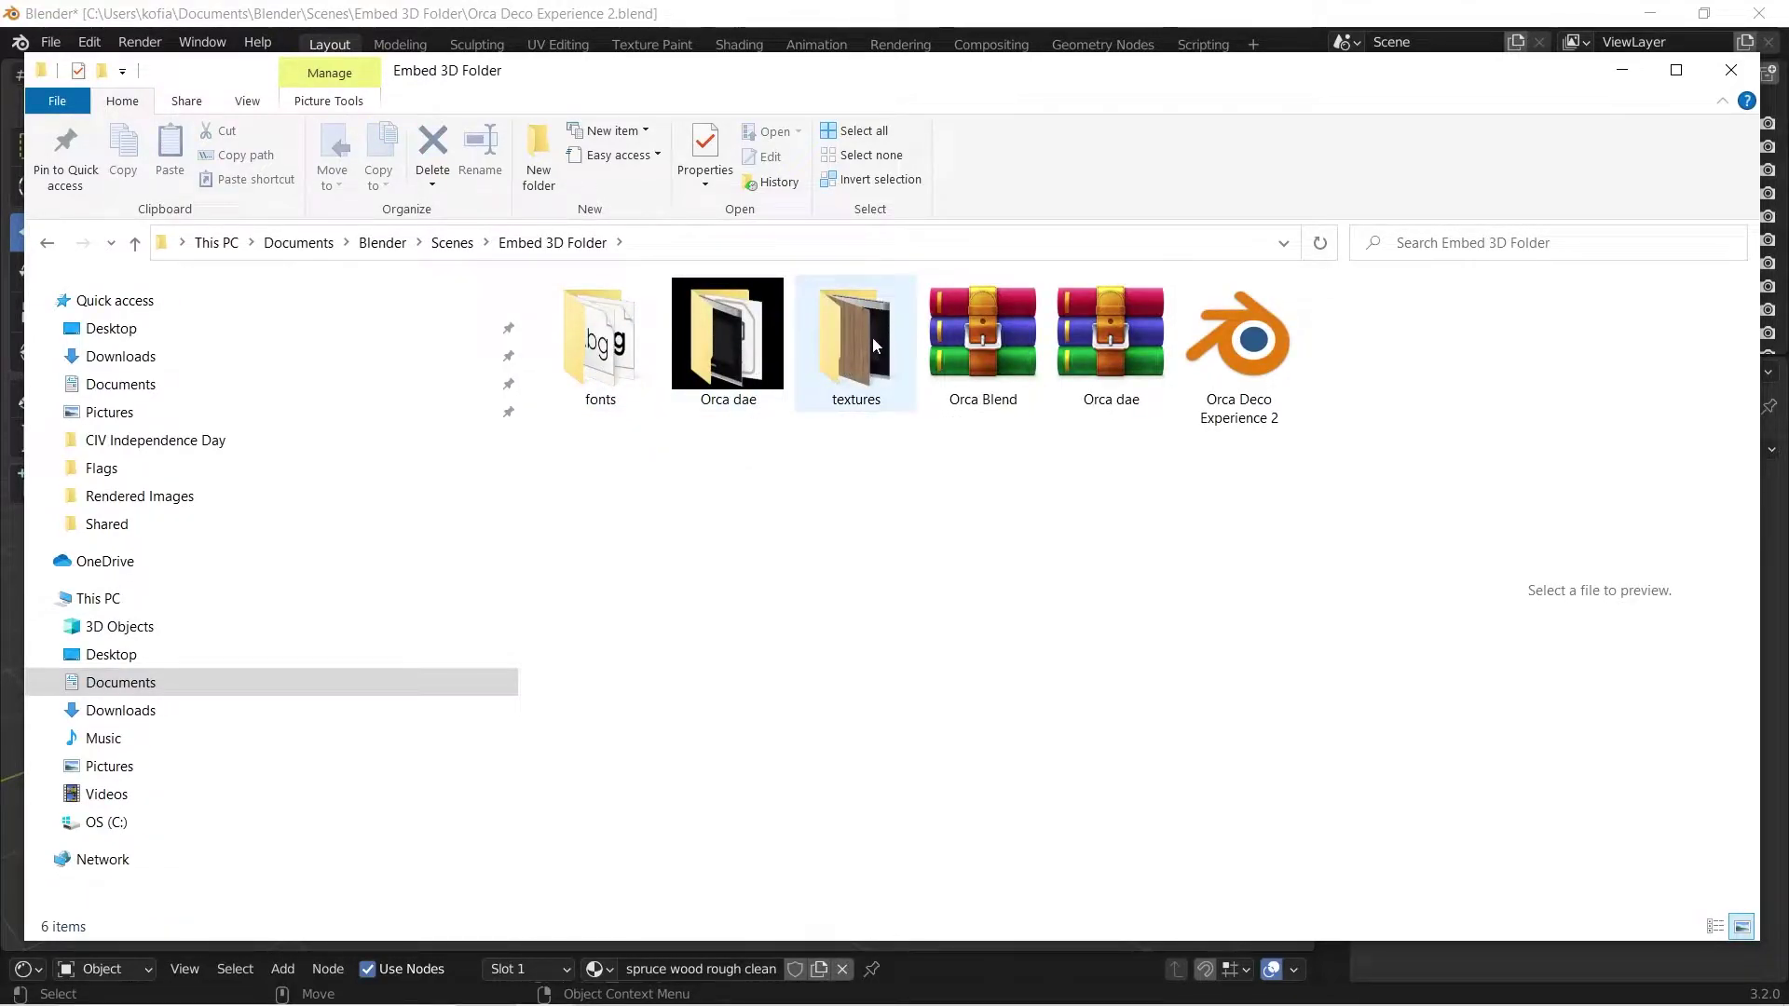
# Permanently delete the Orca dae folder and the Orca Blend and Orca dae archives from the Embed 3D Folder.
pyautogui.click(757, 358)
pyautogui.keyDown('ctrl'); pyautogui.click(974, 339); pyautogui.keyUp('ctrl')
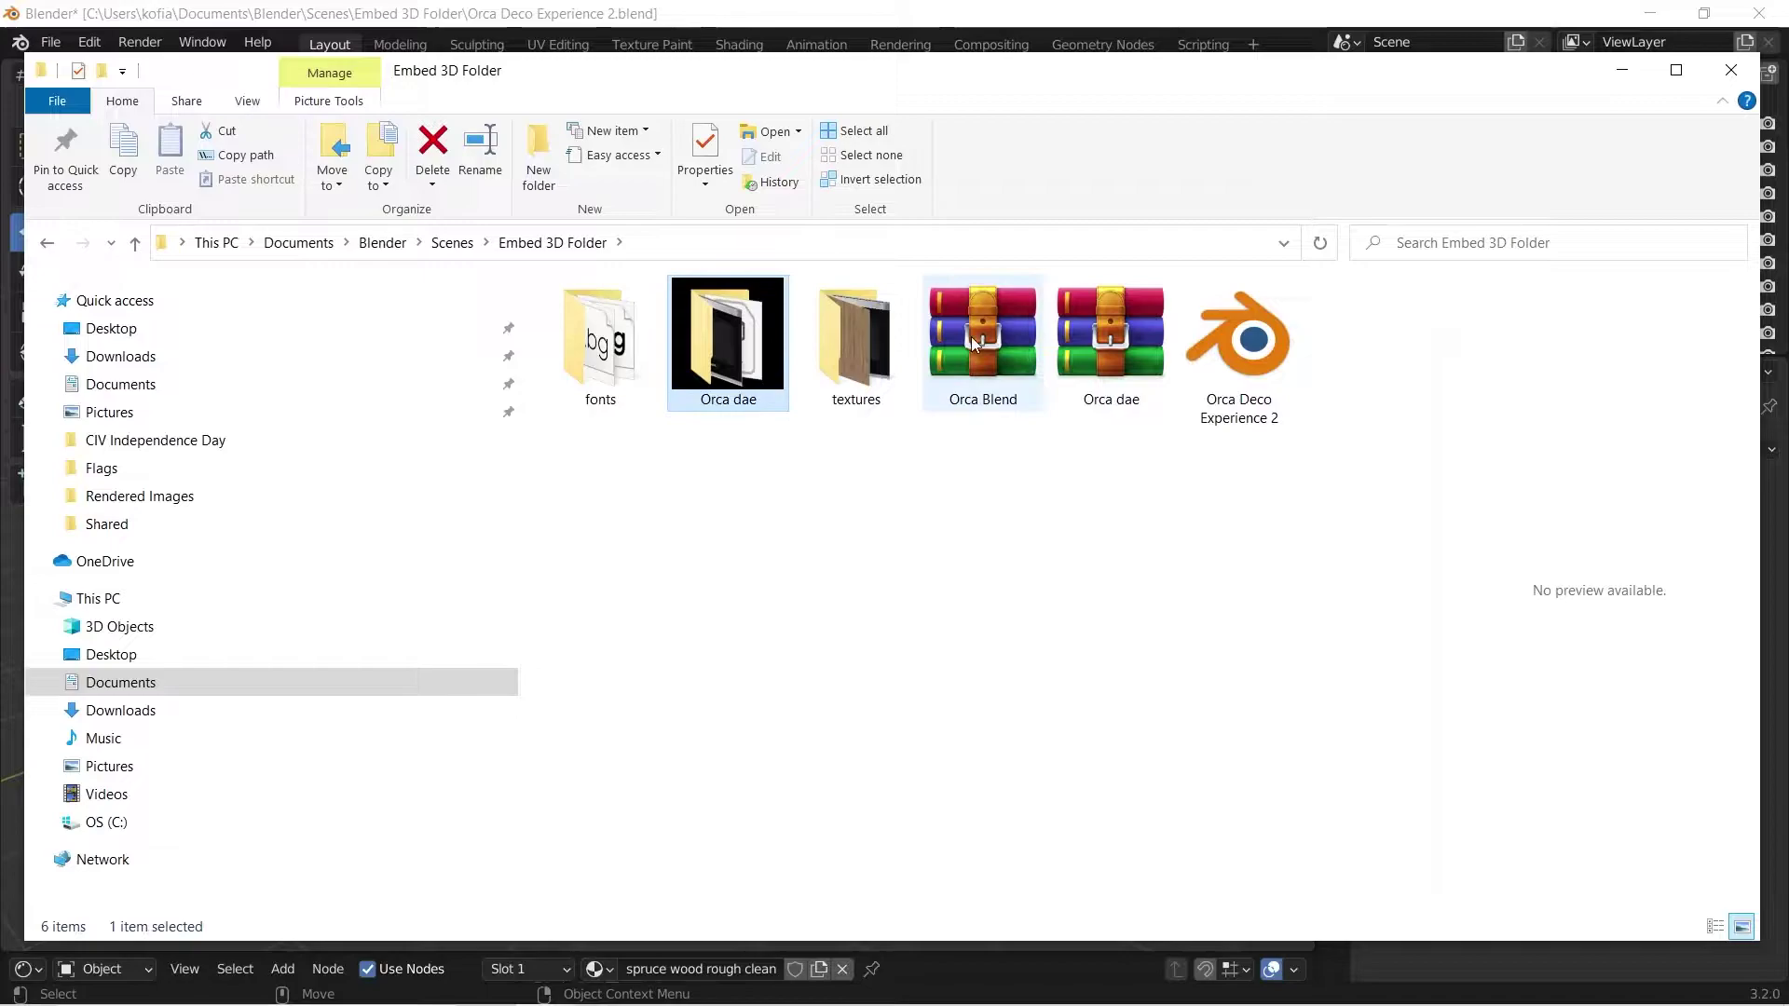
pyautogui.keyDown('ctrl'); pyautogui.click(1069, 336); pyautogui.keyUp('ctrl')
pyautogui.hotkey('shift', 'Delete')
pyautogui.press('Return')
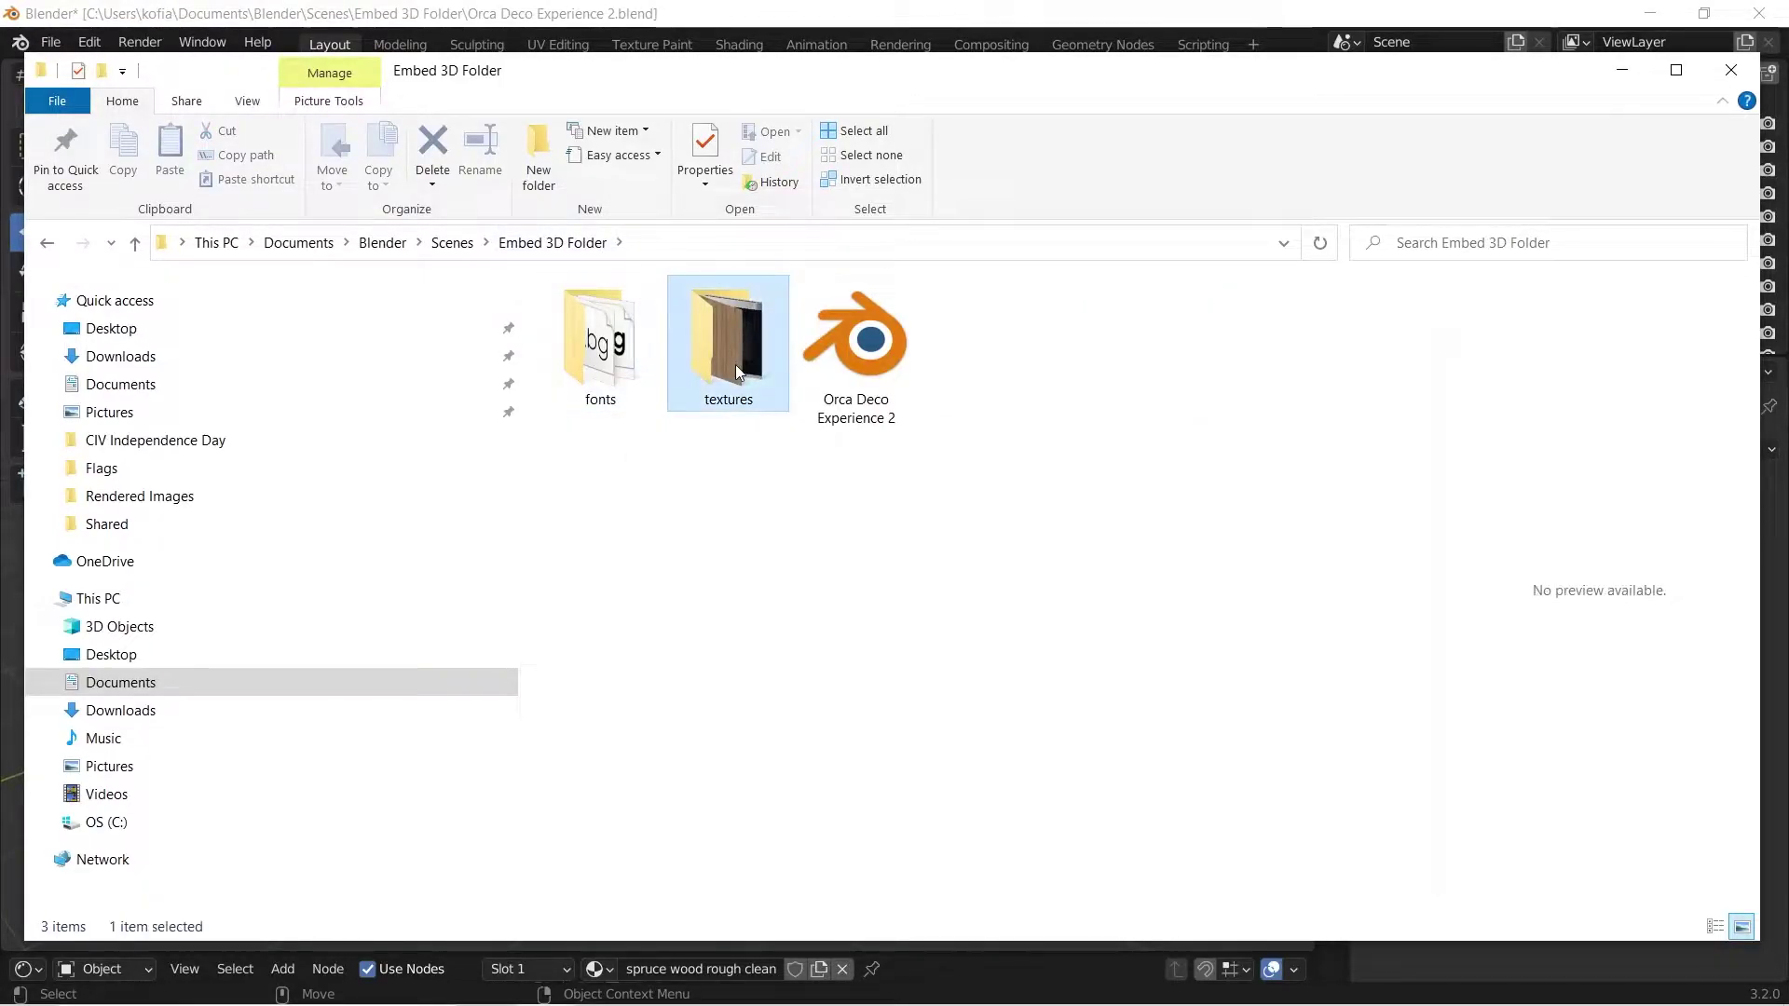
# Look through the unpacked images in the textures folder and return to Blender.
pyautogui.doubleClick(746, 341)
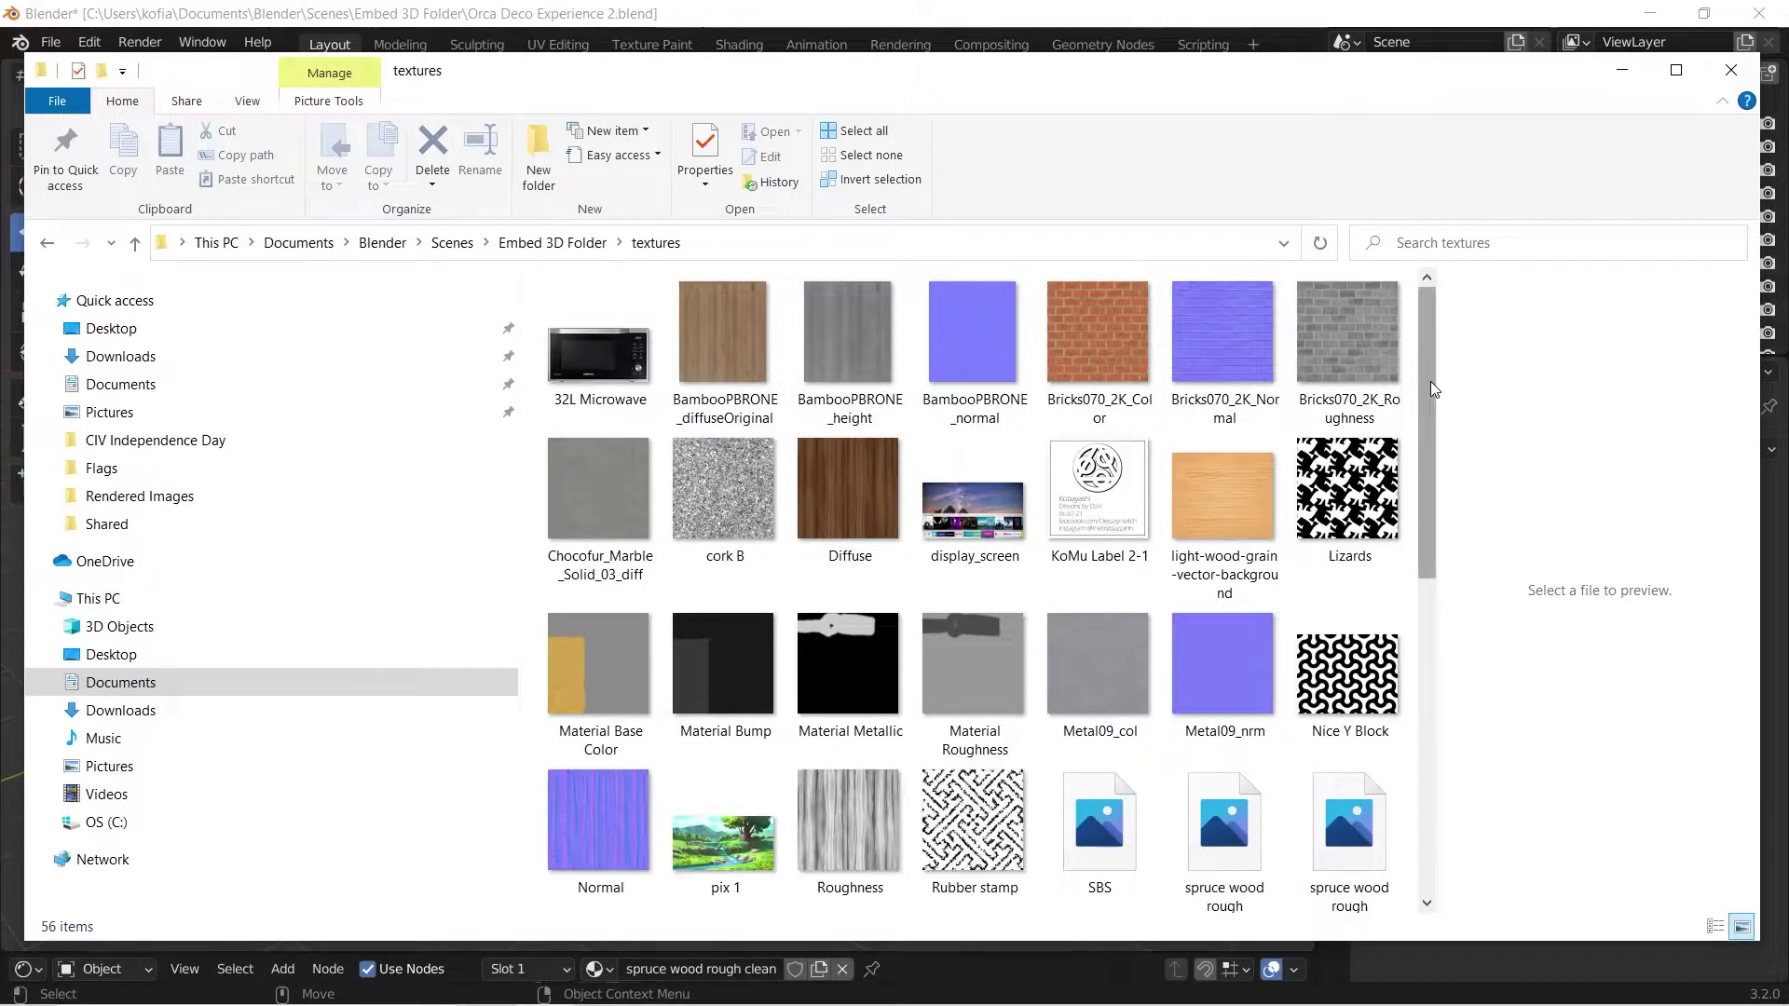
pyautogui.moveTo(1430, 383)
pyautogui.mouseDown()
pyautogui.moveTo(1450, 727)
pyautogui.moveTo(1450, 373)
pyautogui.mouseUp()
pyautogui.click(1046, 49)
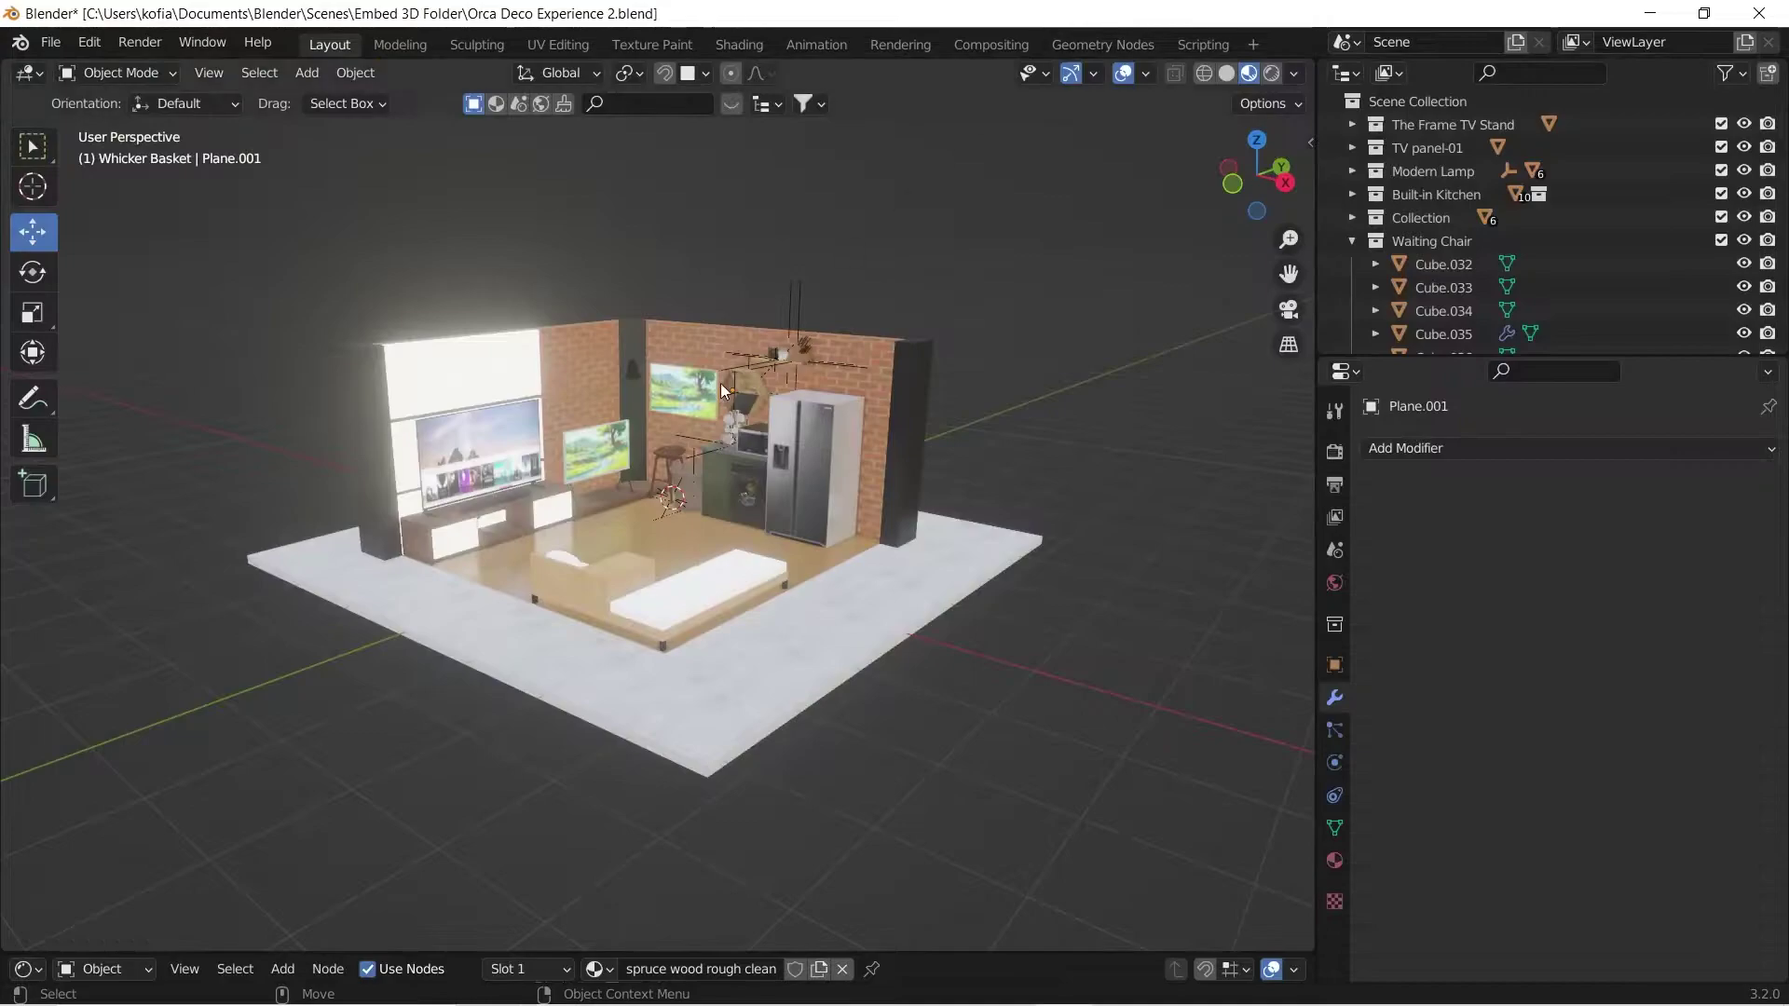
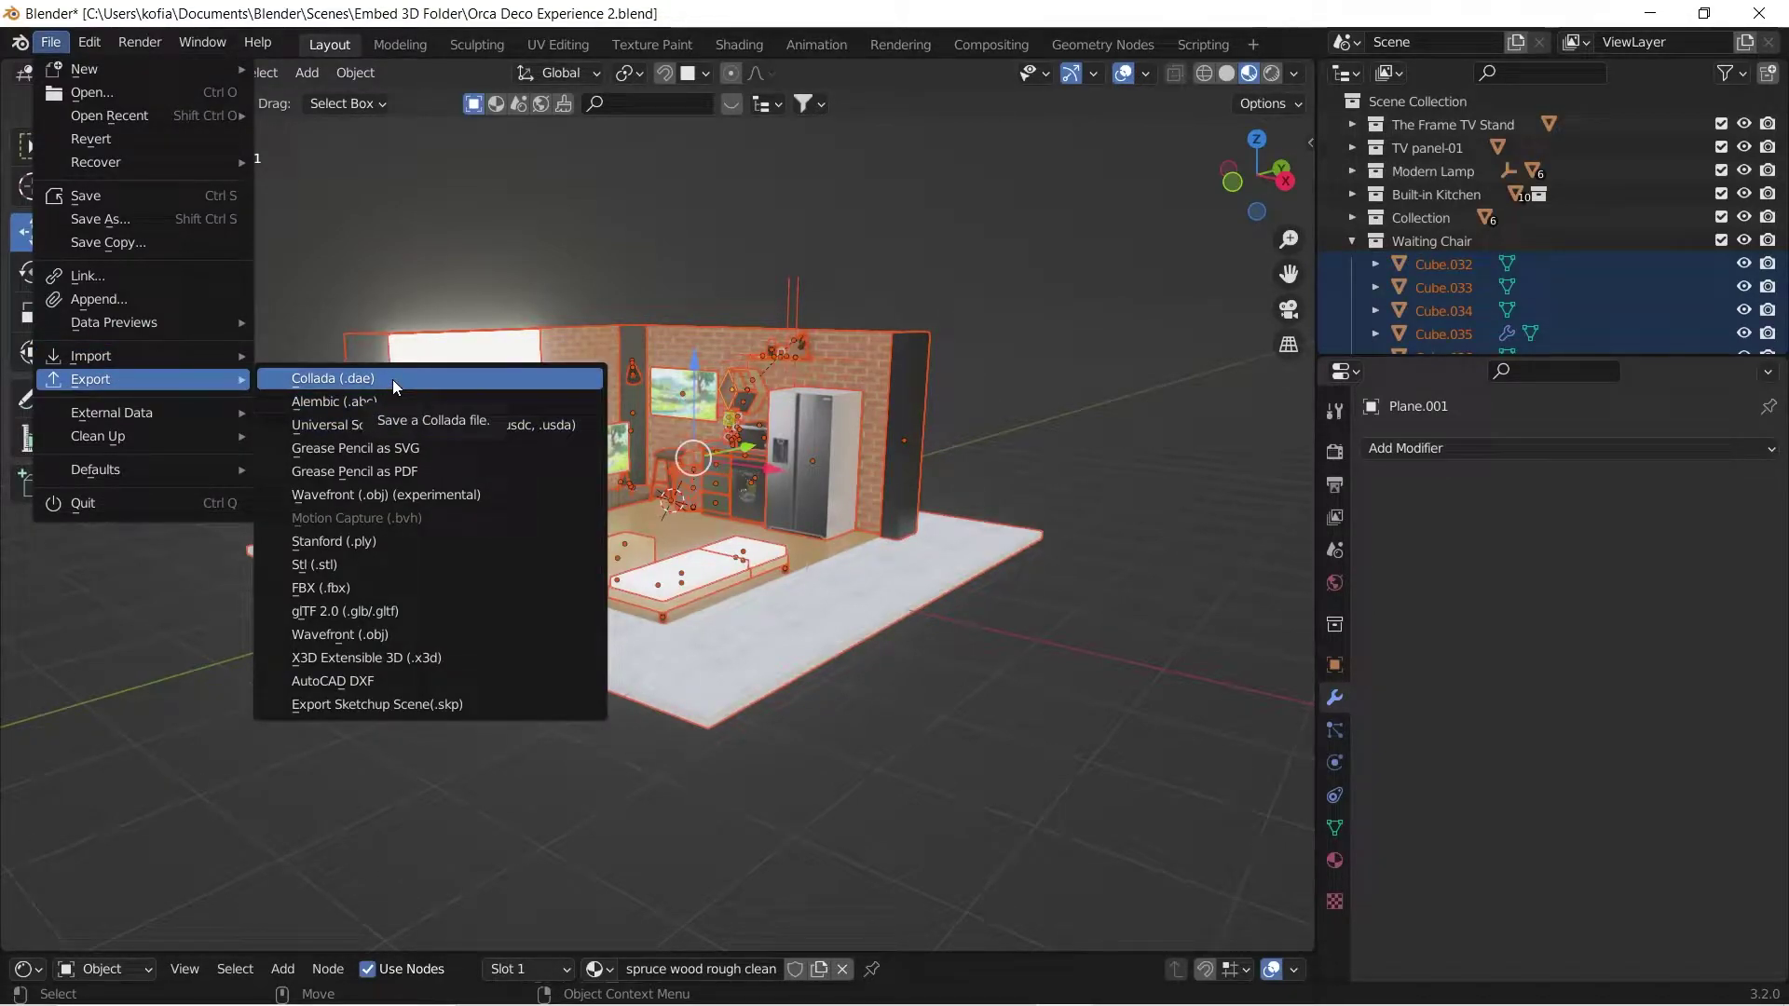
# Set up a Collada export of the whole selected scene into Embed 3D Folder, named Experiential Trial.dae.
pyautogui.click(393, 379)
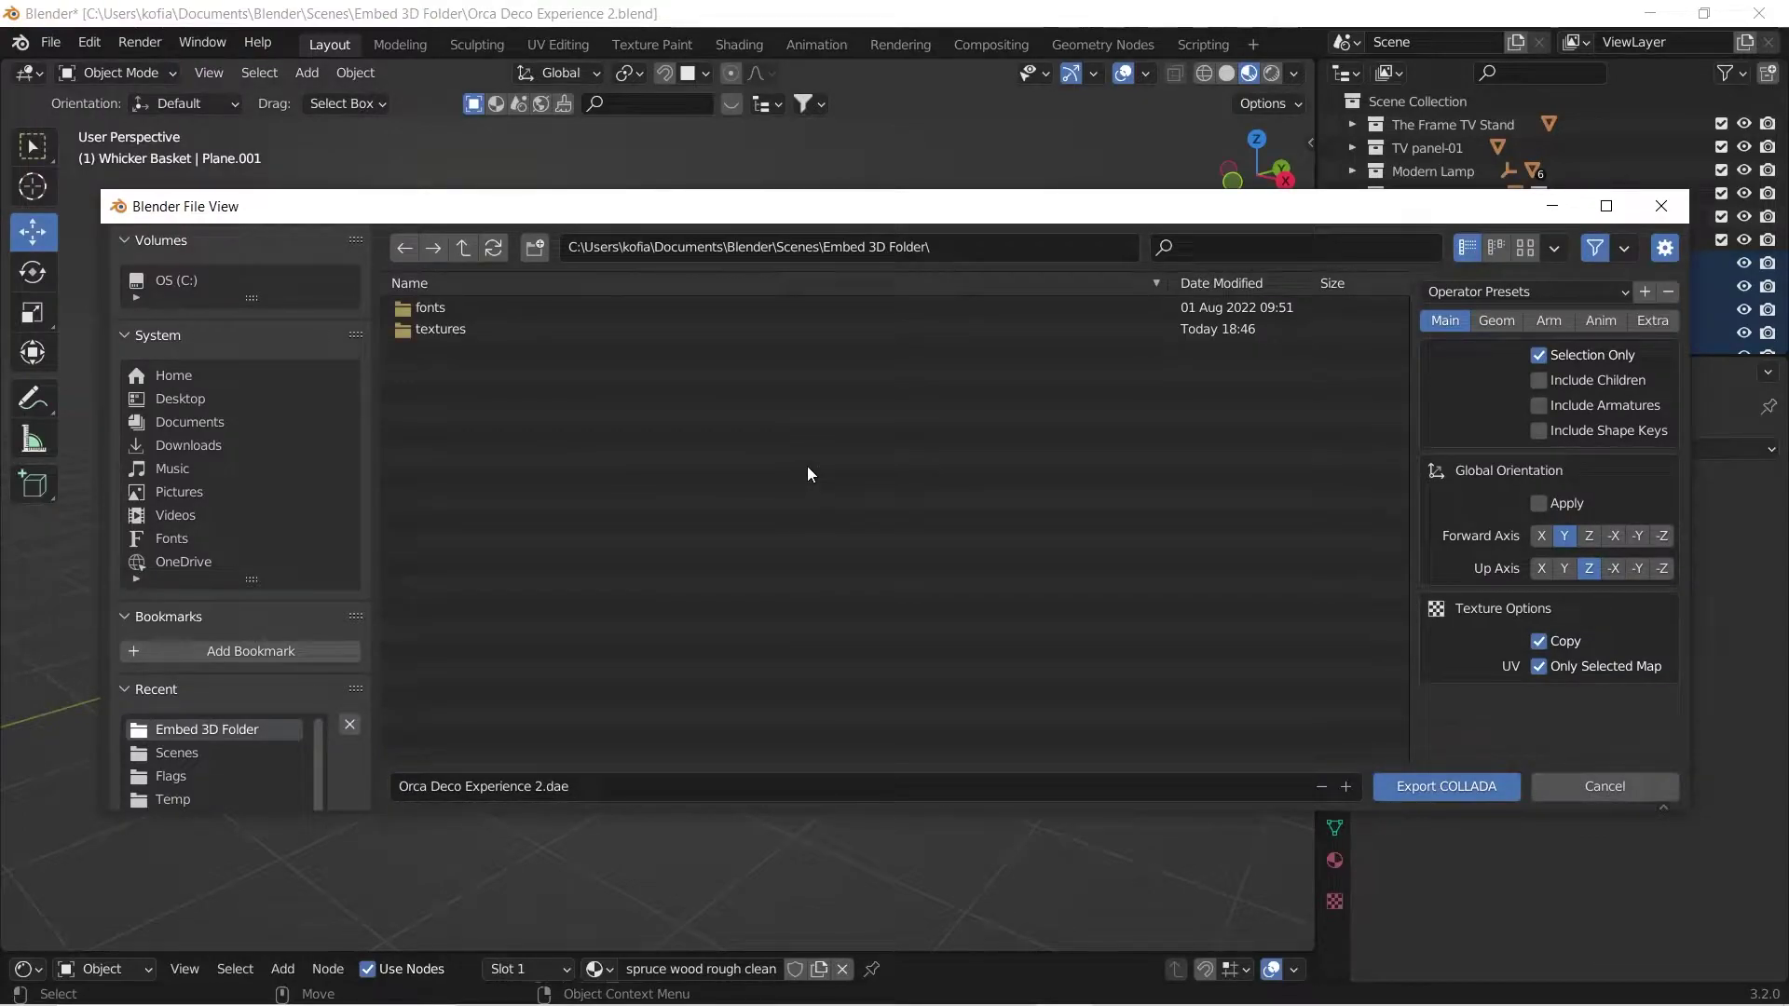
pyautogui.click(534, 785)
pyautogui.doubleClick(536, 785)
pyautogui.hotkey('ctrl', 'a')
pyautogui.write('Exp')
pyautogui.moveTo(1324, 221); pyautogui.dragTo(1348, 480)
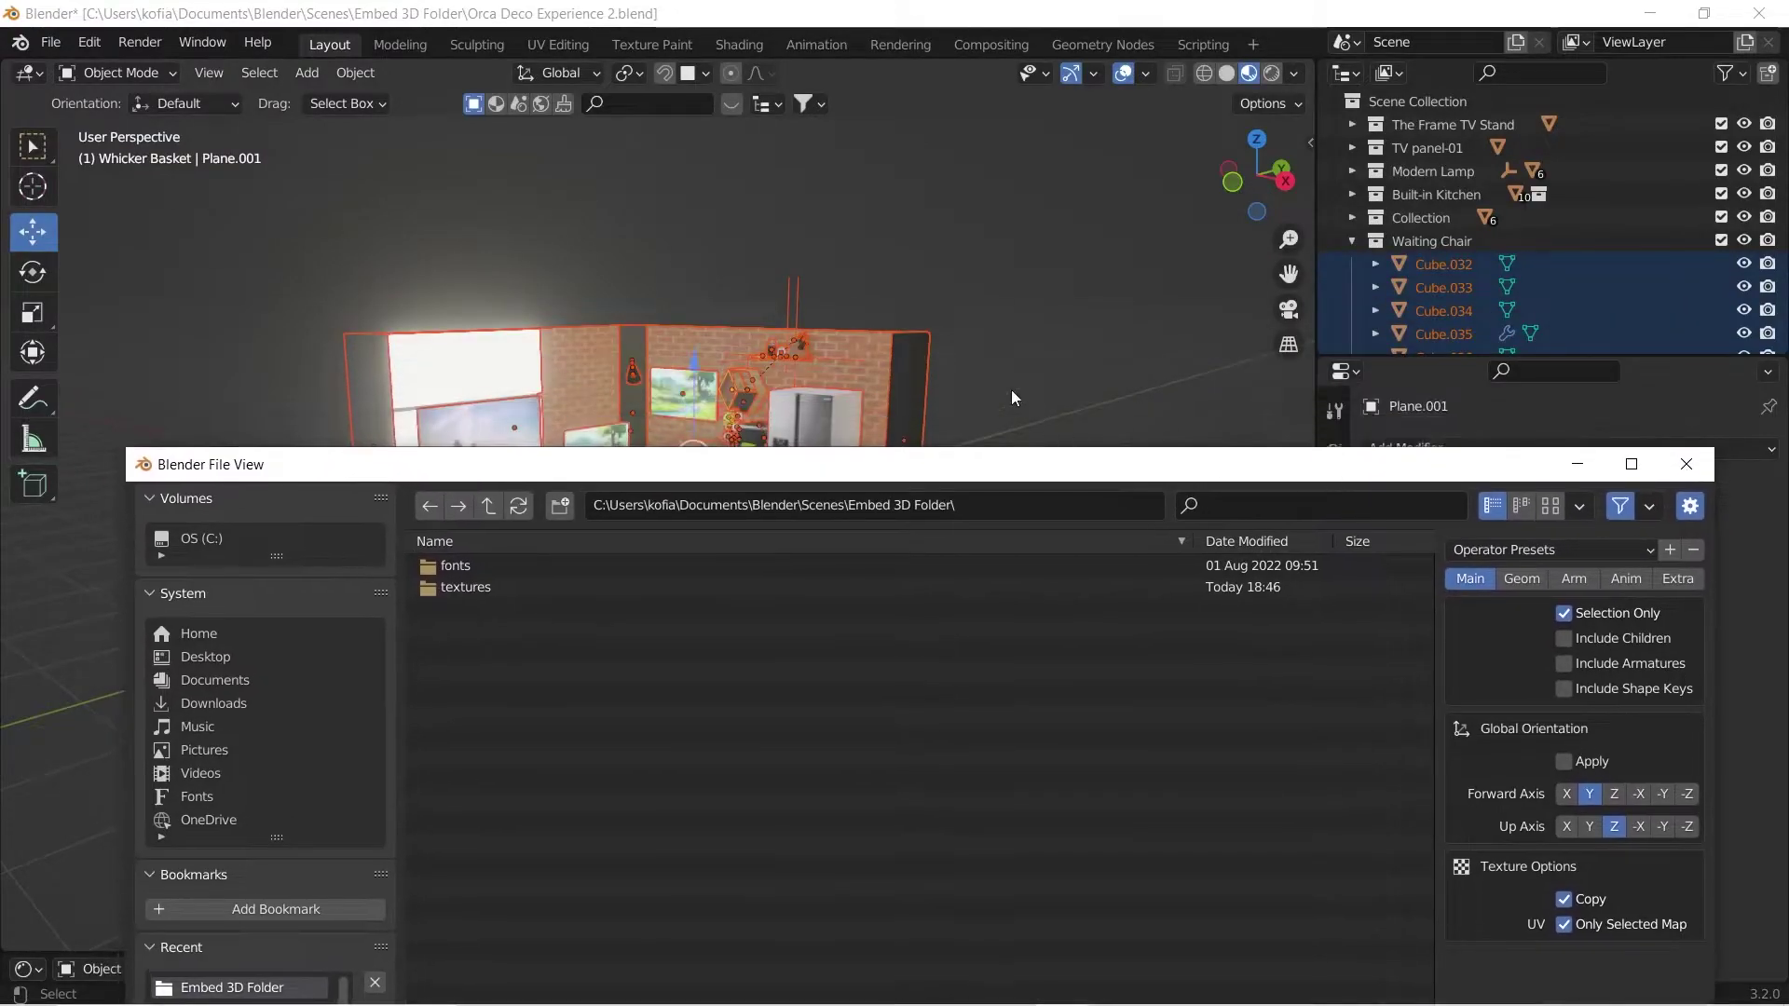
pyautogui.moveTo(711, 482); pyautogui.dragTo(709, 217)
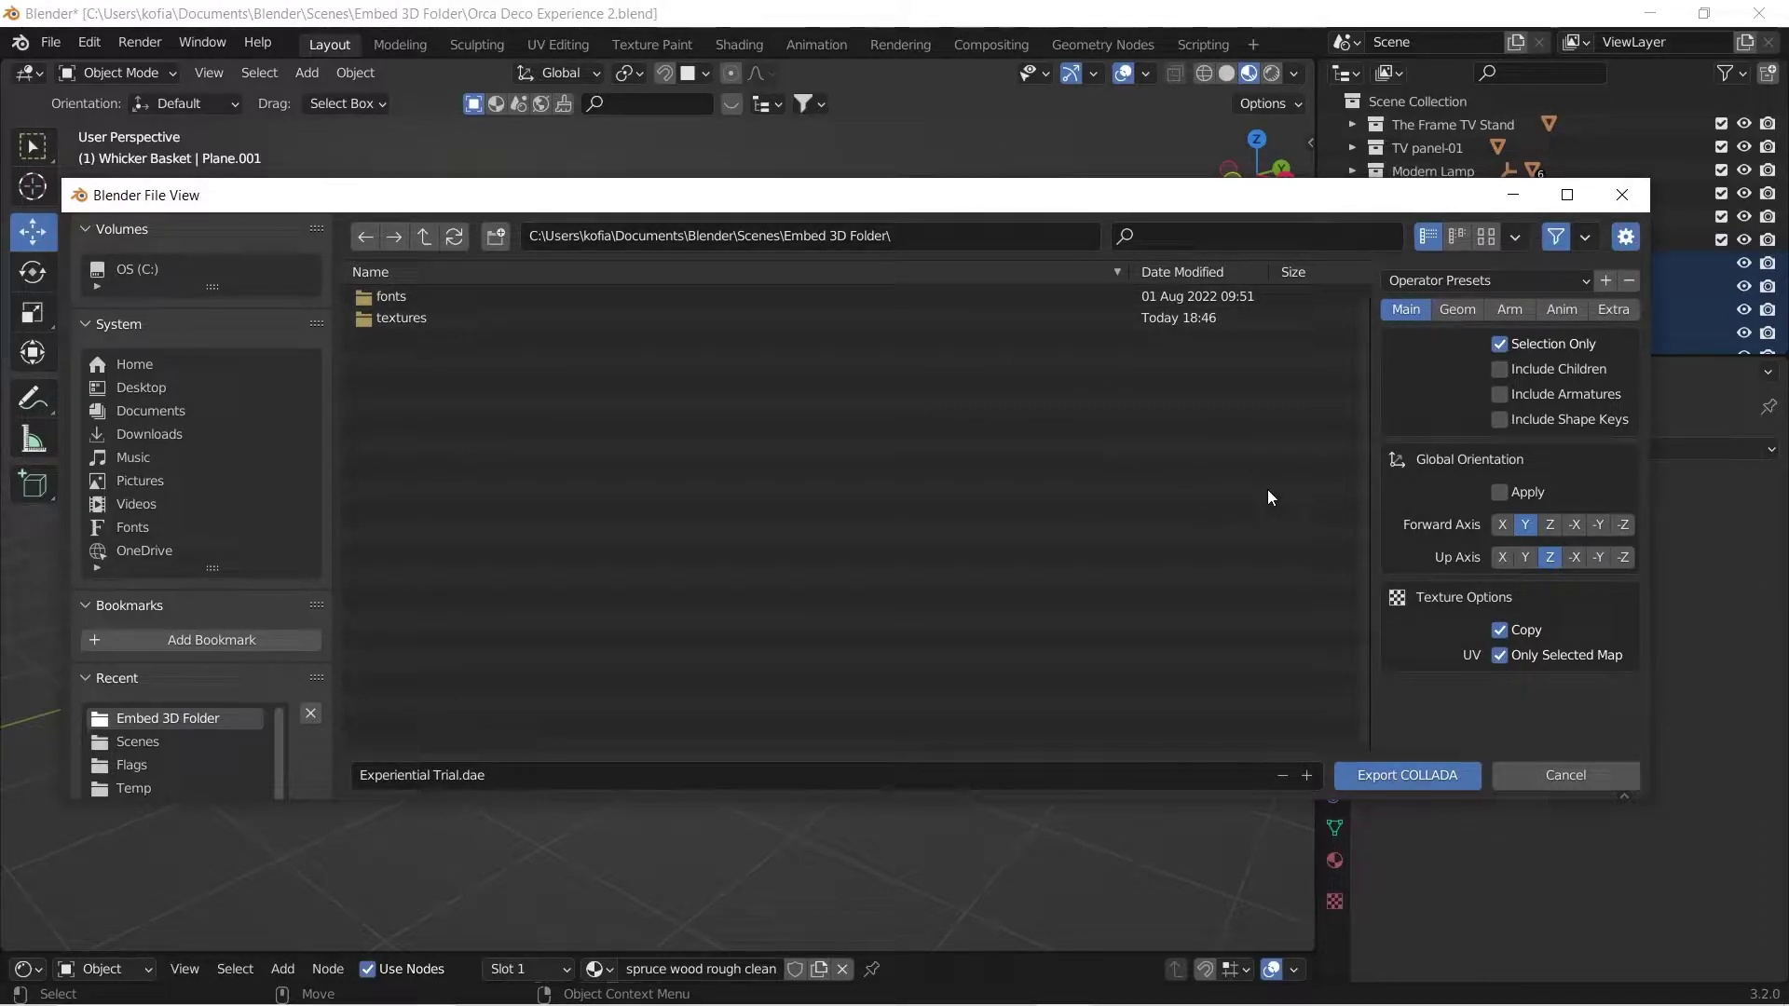
pyautogui.moveTo(1221, 216)
pyautogui.mouseDown()
pyautogui.moveTo(1206, 233)
pyautogui.moveTo(1230, 245)
pyautogui.mouseUp()
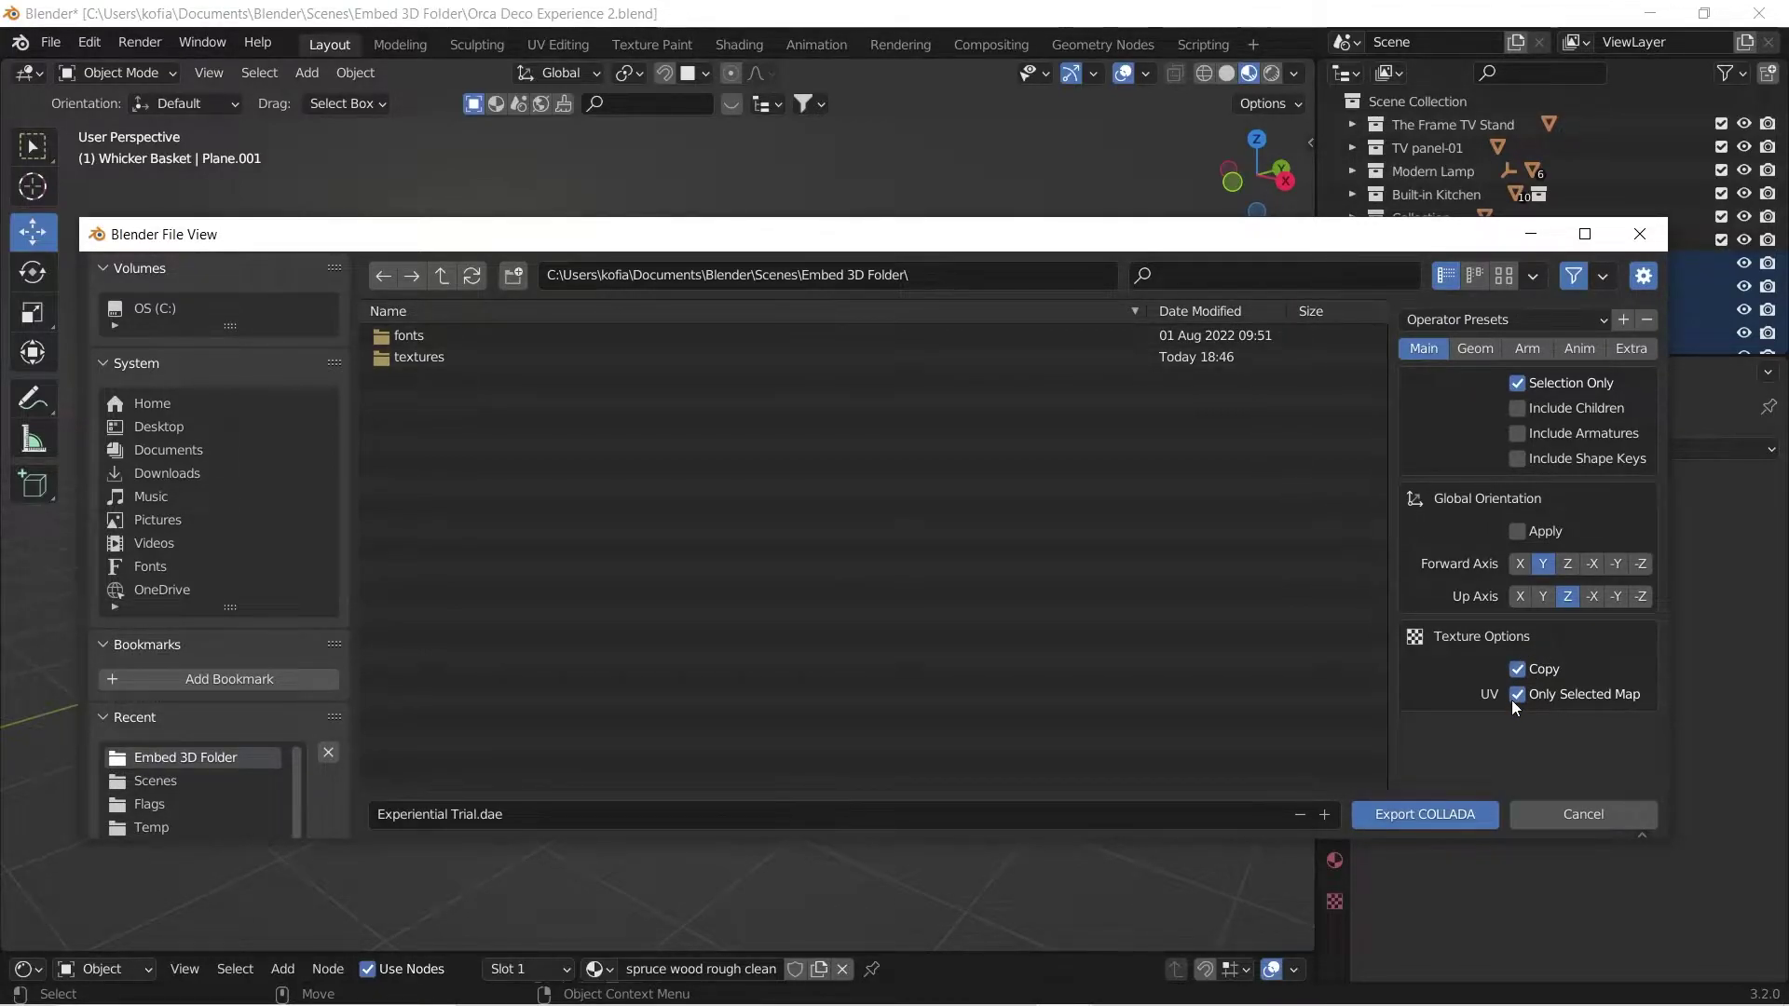
# Review the geometry, armature, animation and extra export options, run the Collada export, and deselect the objects.
pyautogui.click(1472, 348)
pyautogui.click(1525, 350)
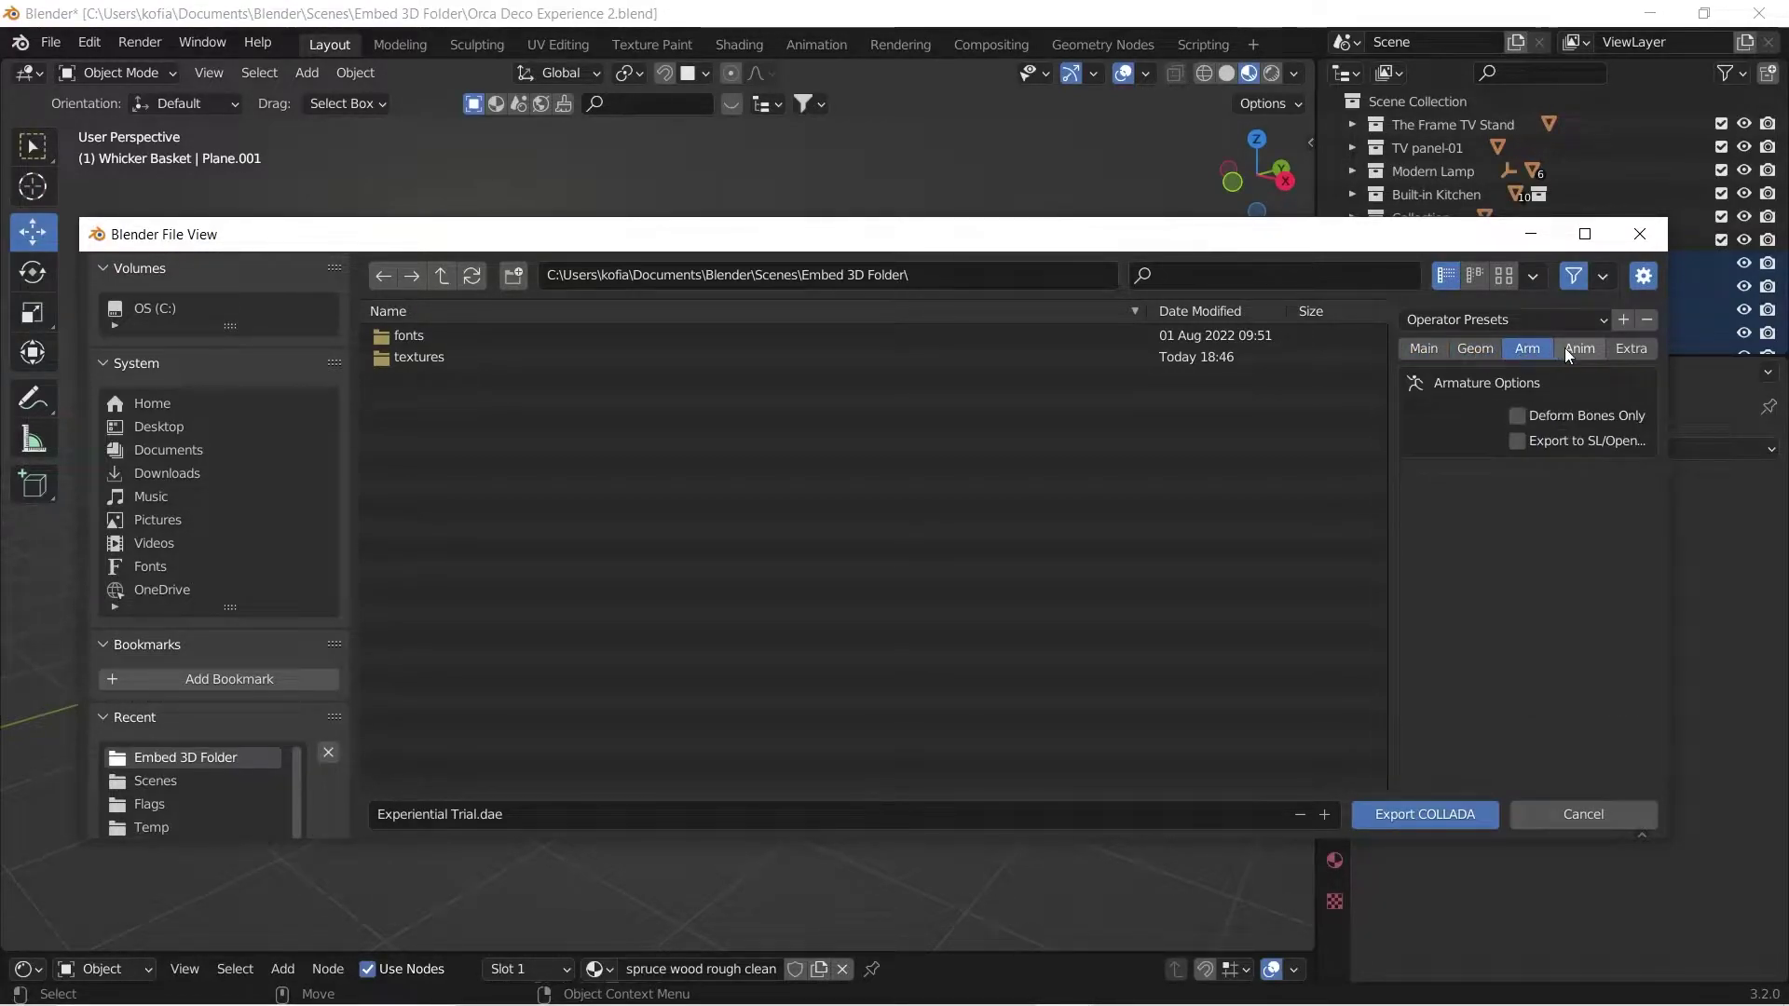
pyautogui.click(1566, 349)
pyautogui.click(1621, 352)
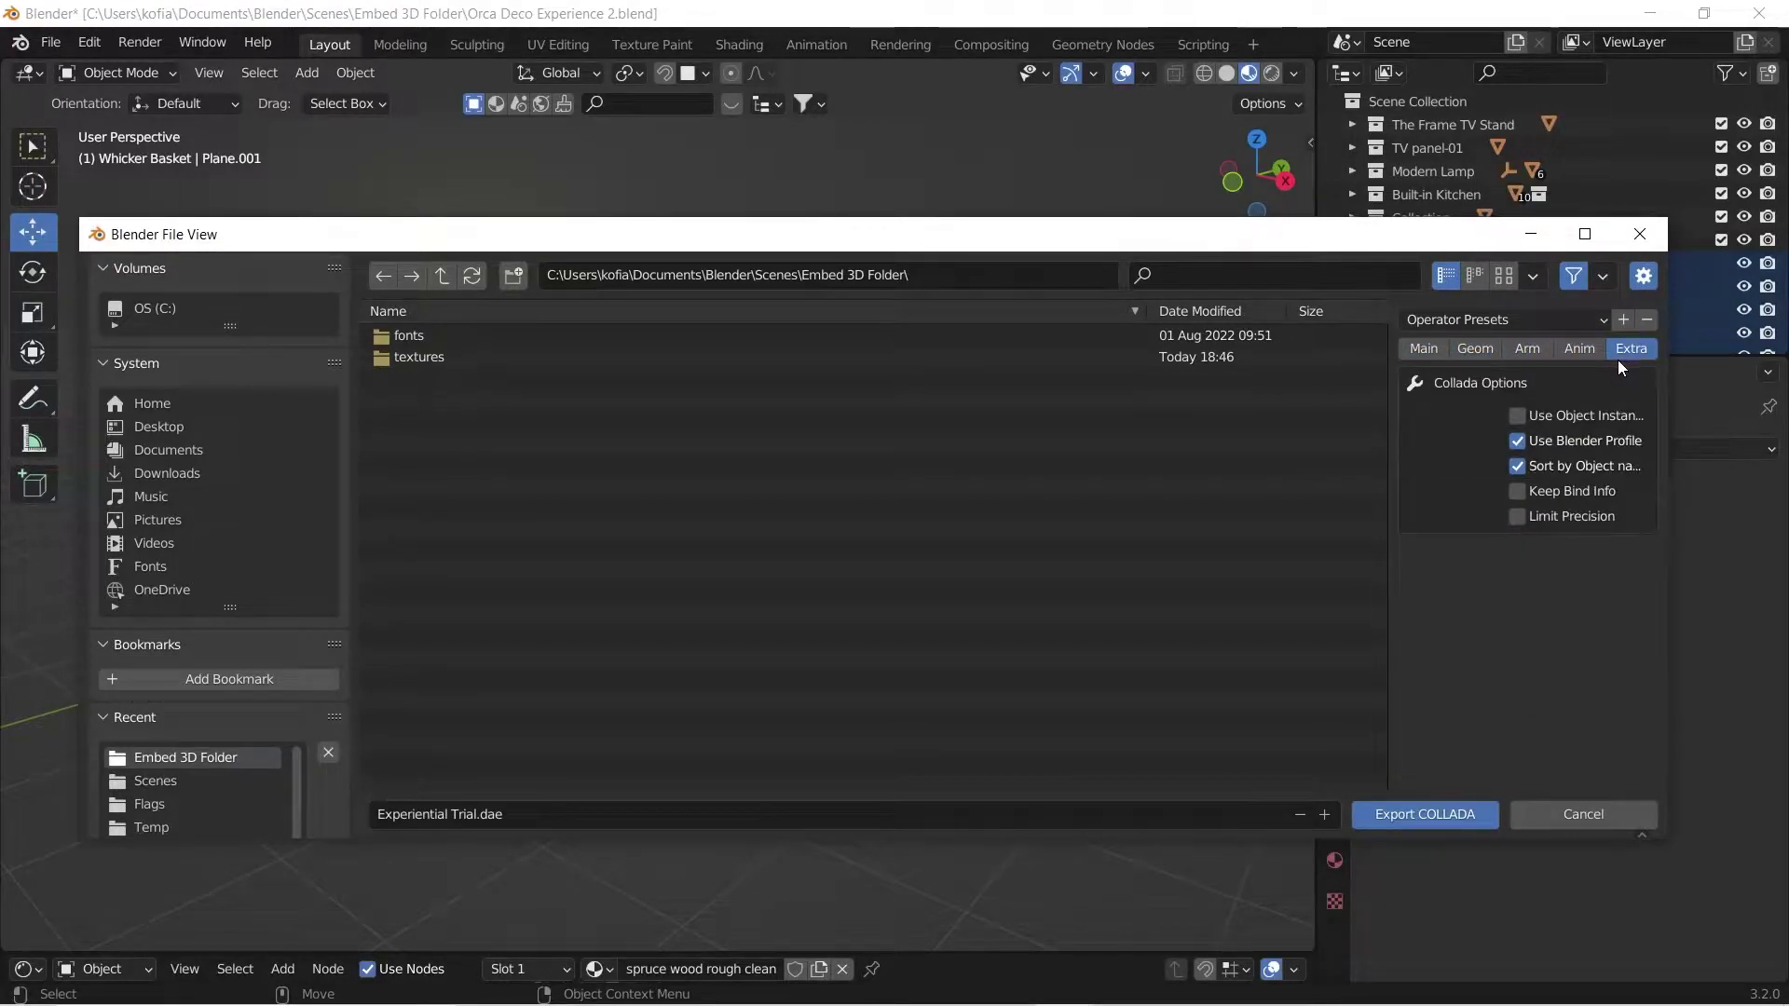
pyautogui.click(1426, 352)
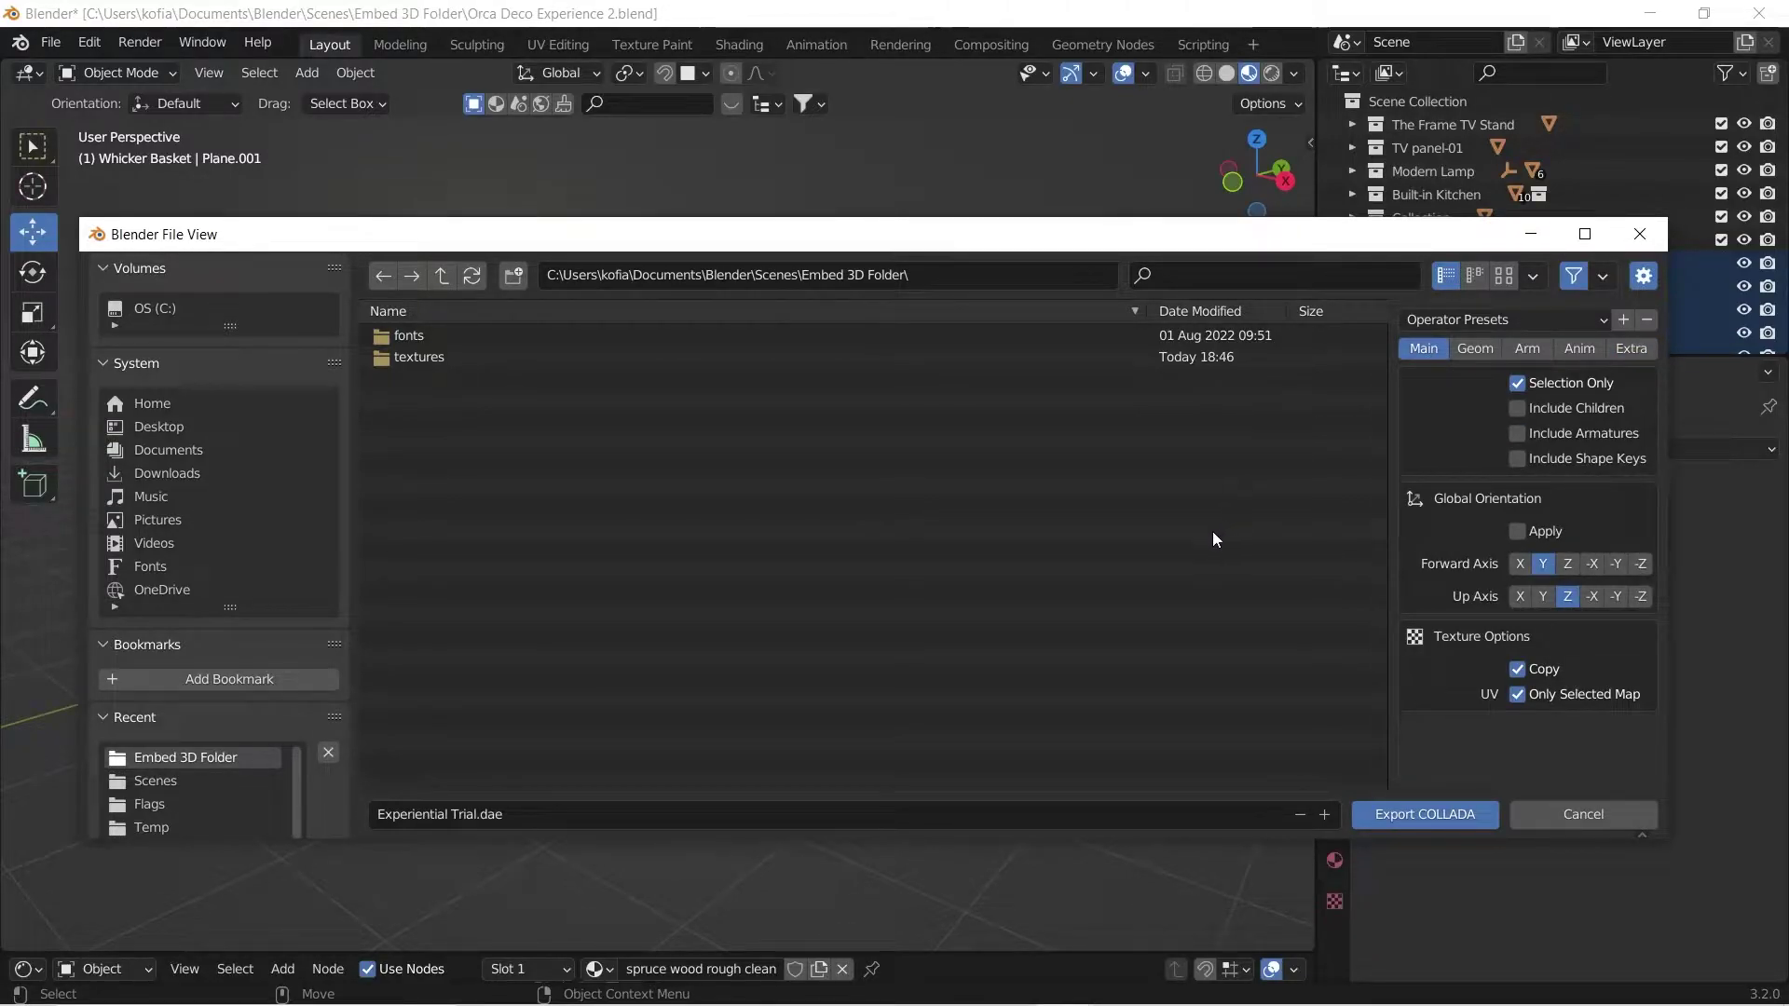
pyautogui.click(1400, 814)
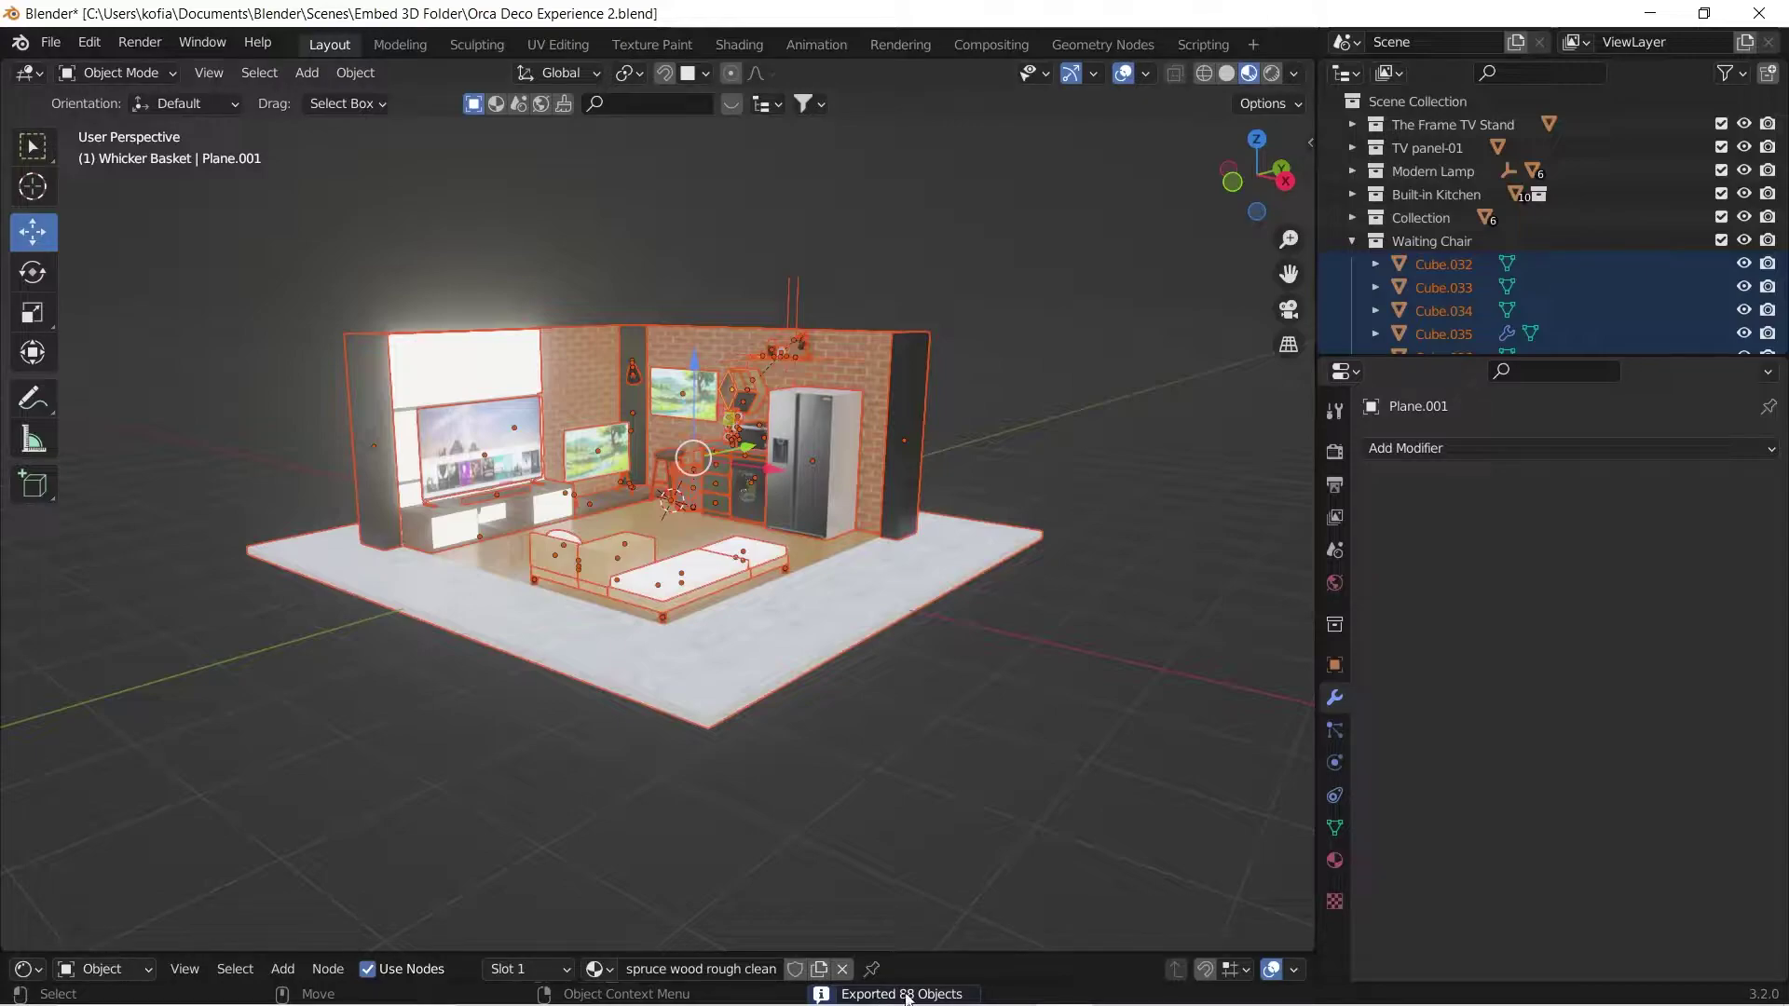
pyautogui.click(996, 699)
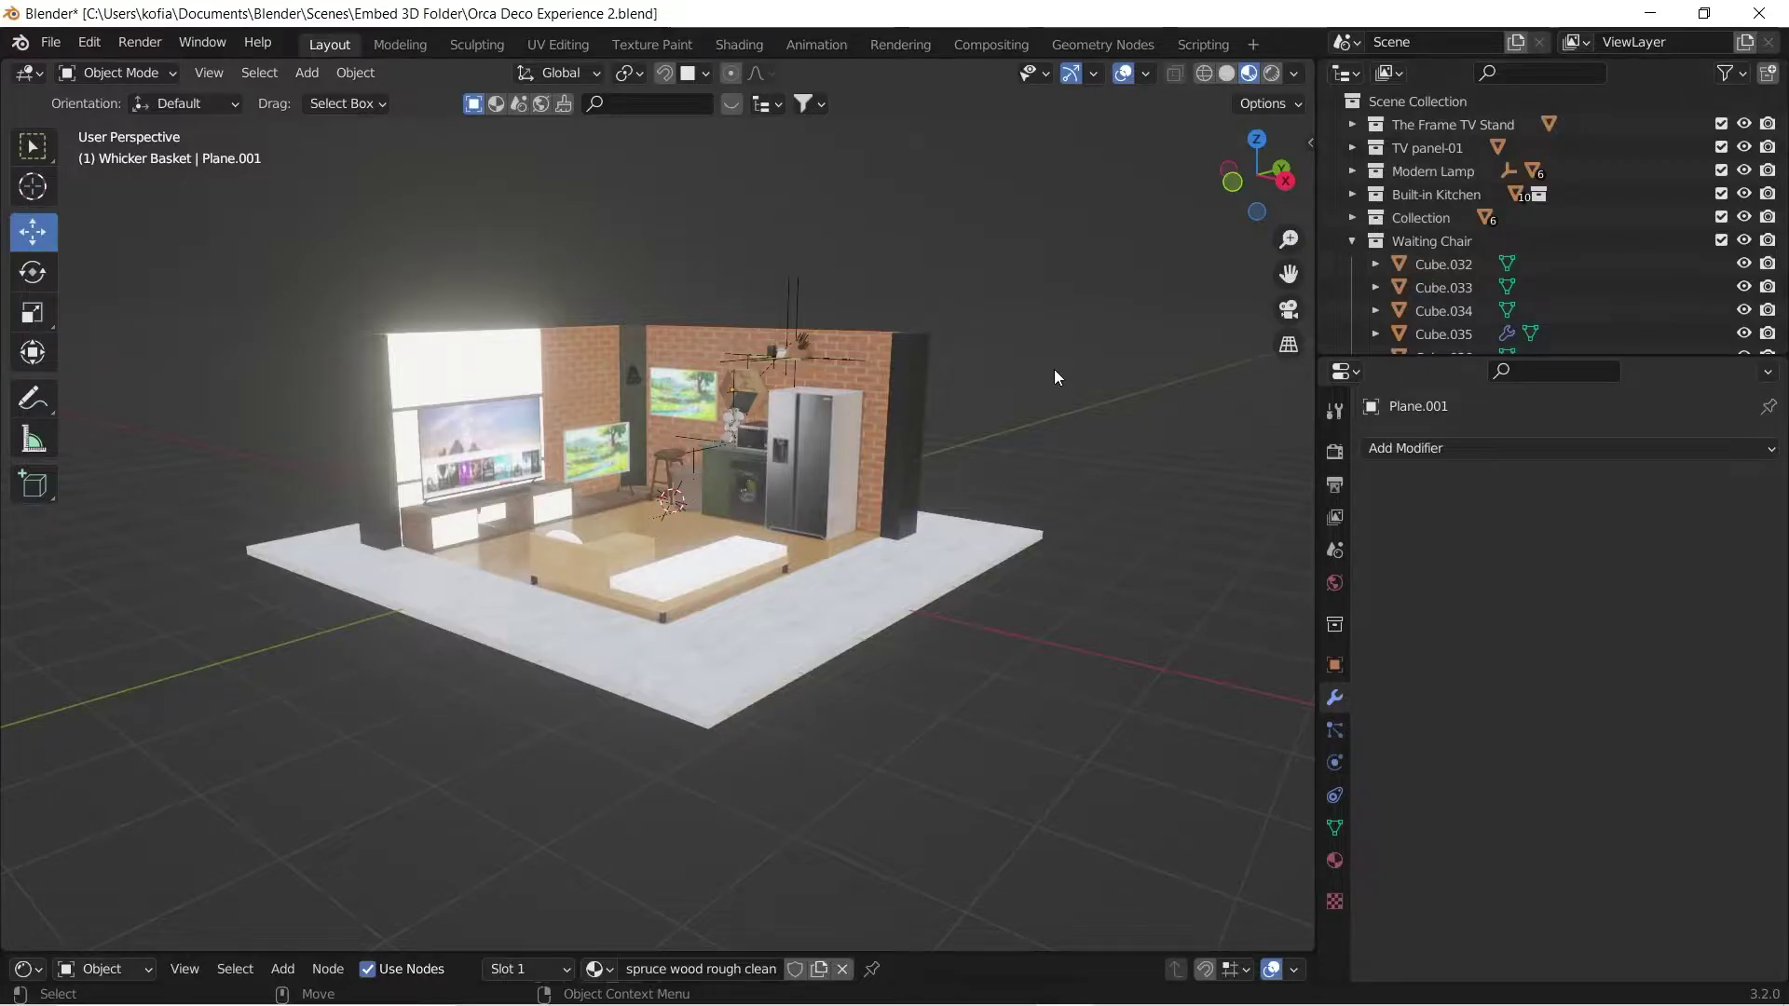
# Switch to Sketchfab in the browser, open the new model upload form, and return to Embed 3D Folder in File Explorer.
pyautogui.hotkey('alt', 'Tab')
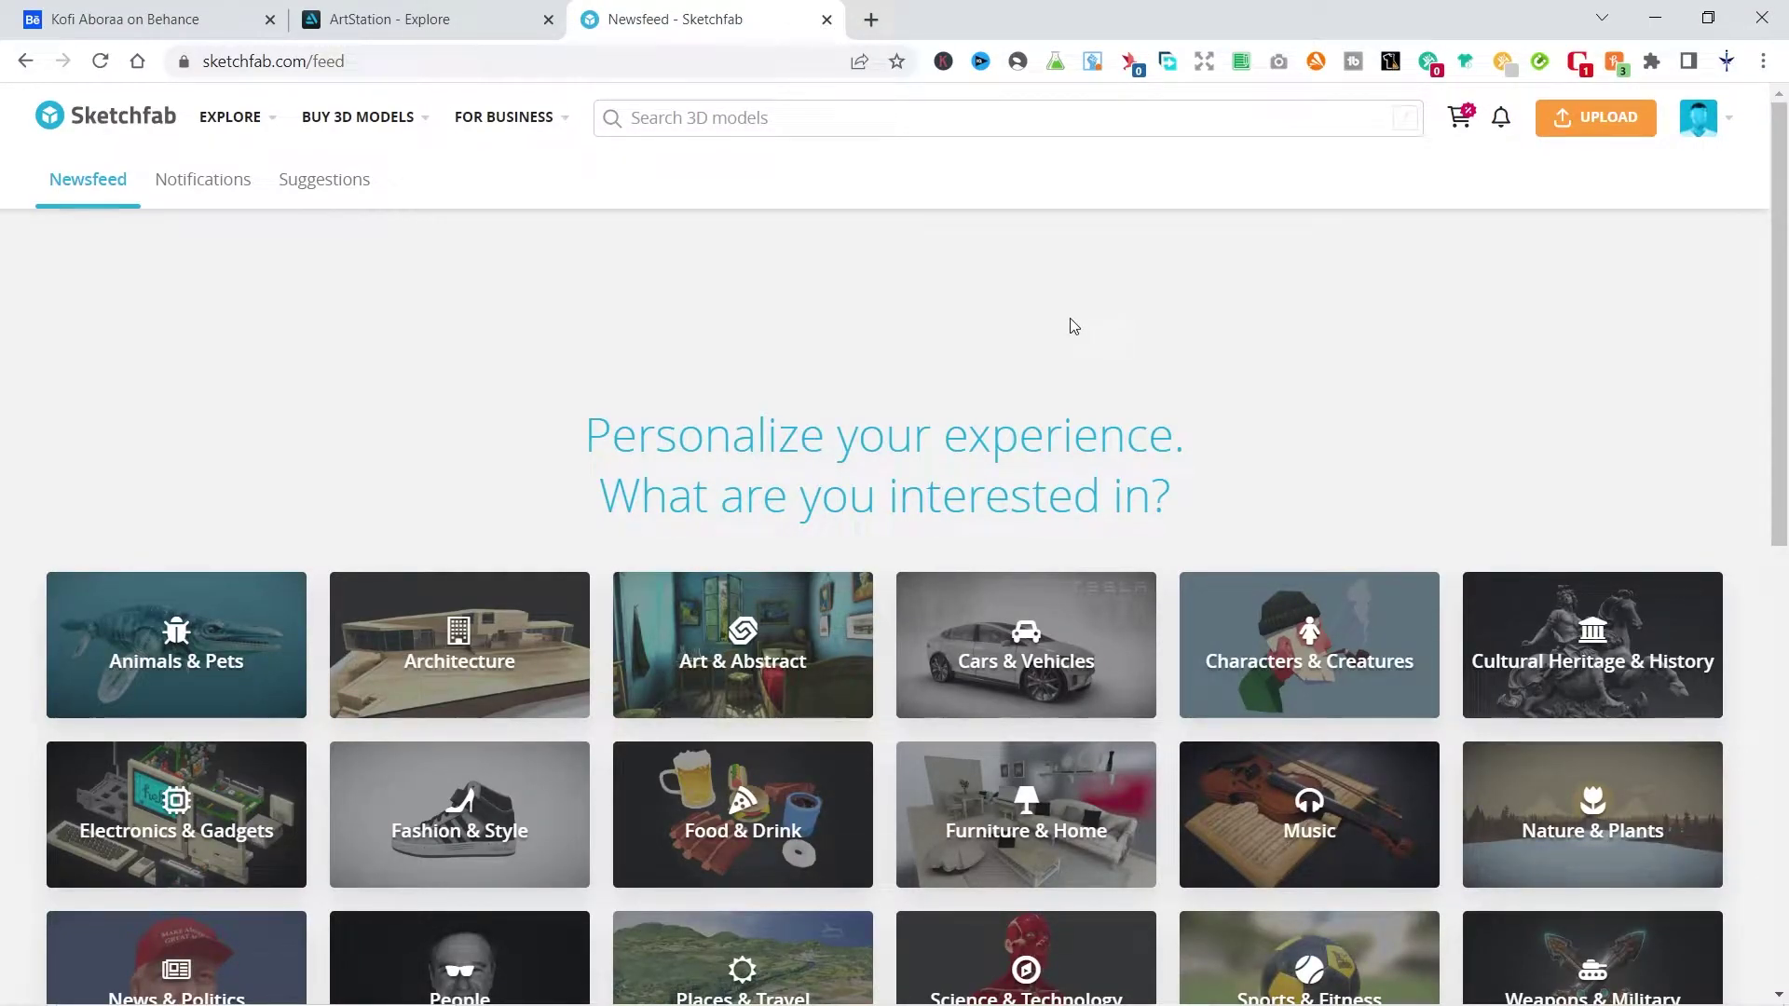
pyautogui.click(1623, 130)
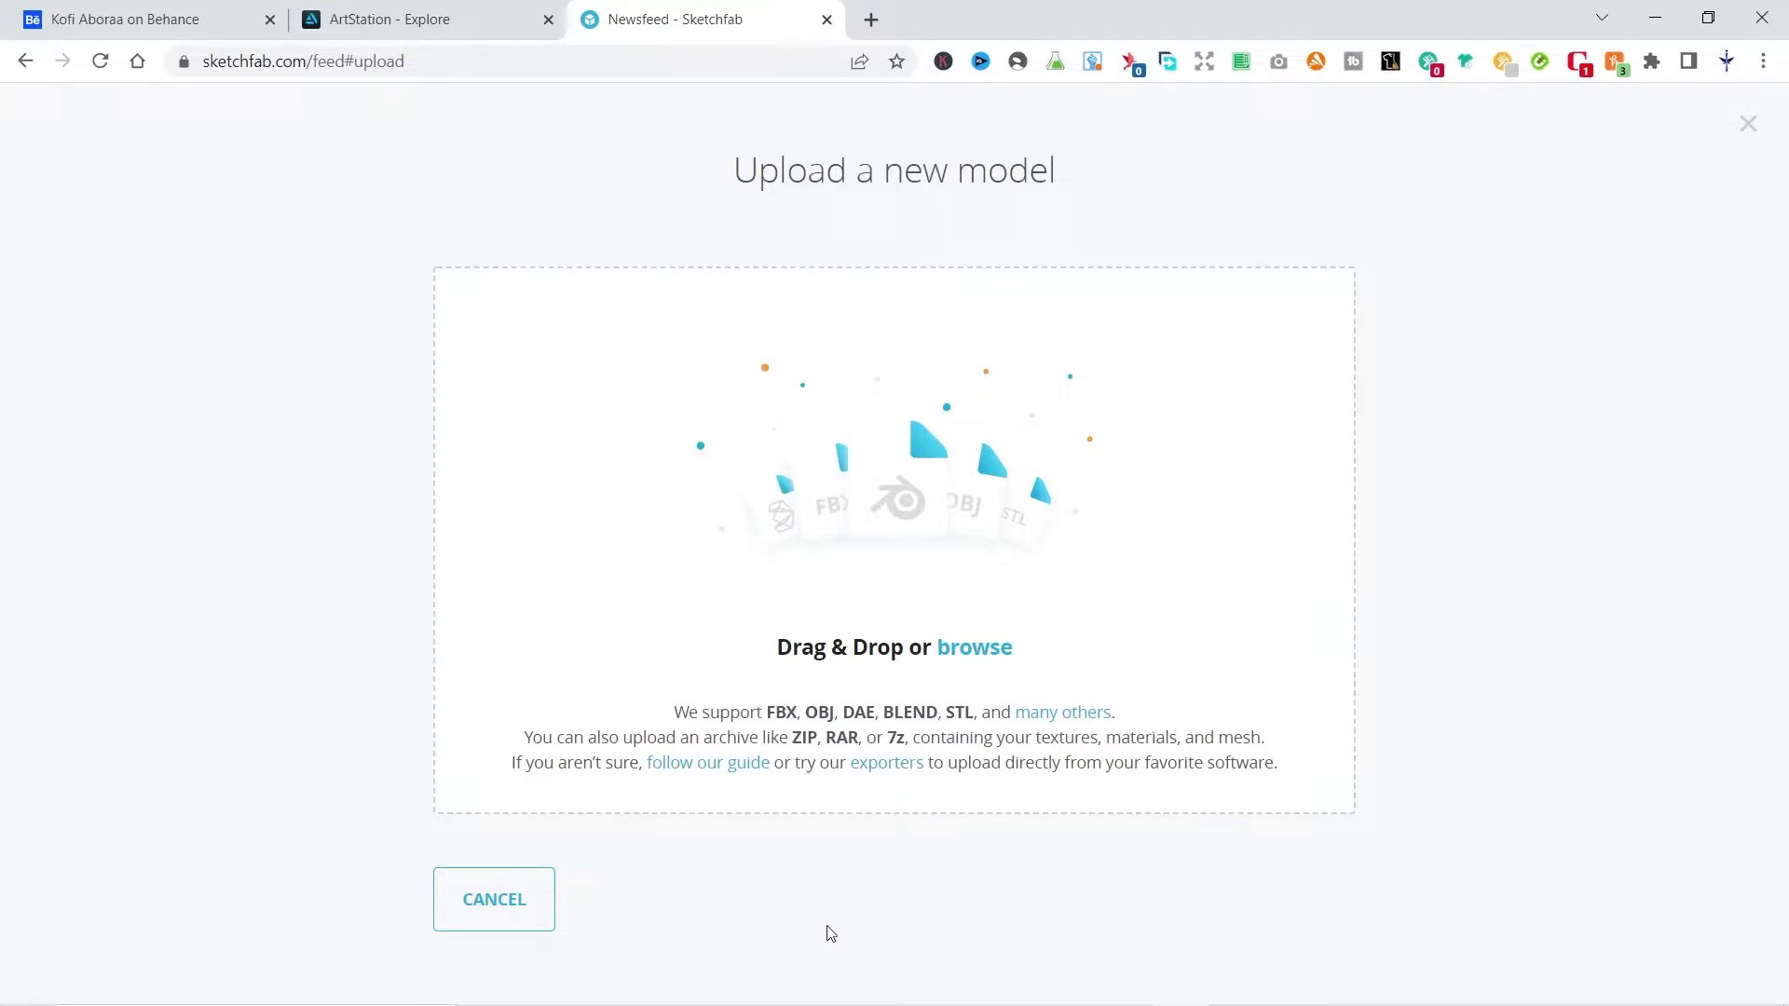
pyautogui.click(540, 988)
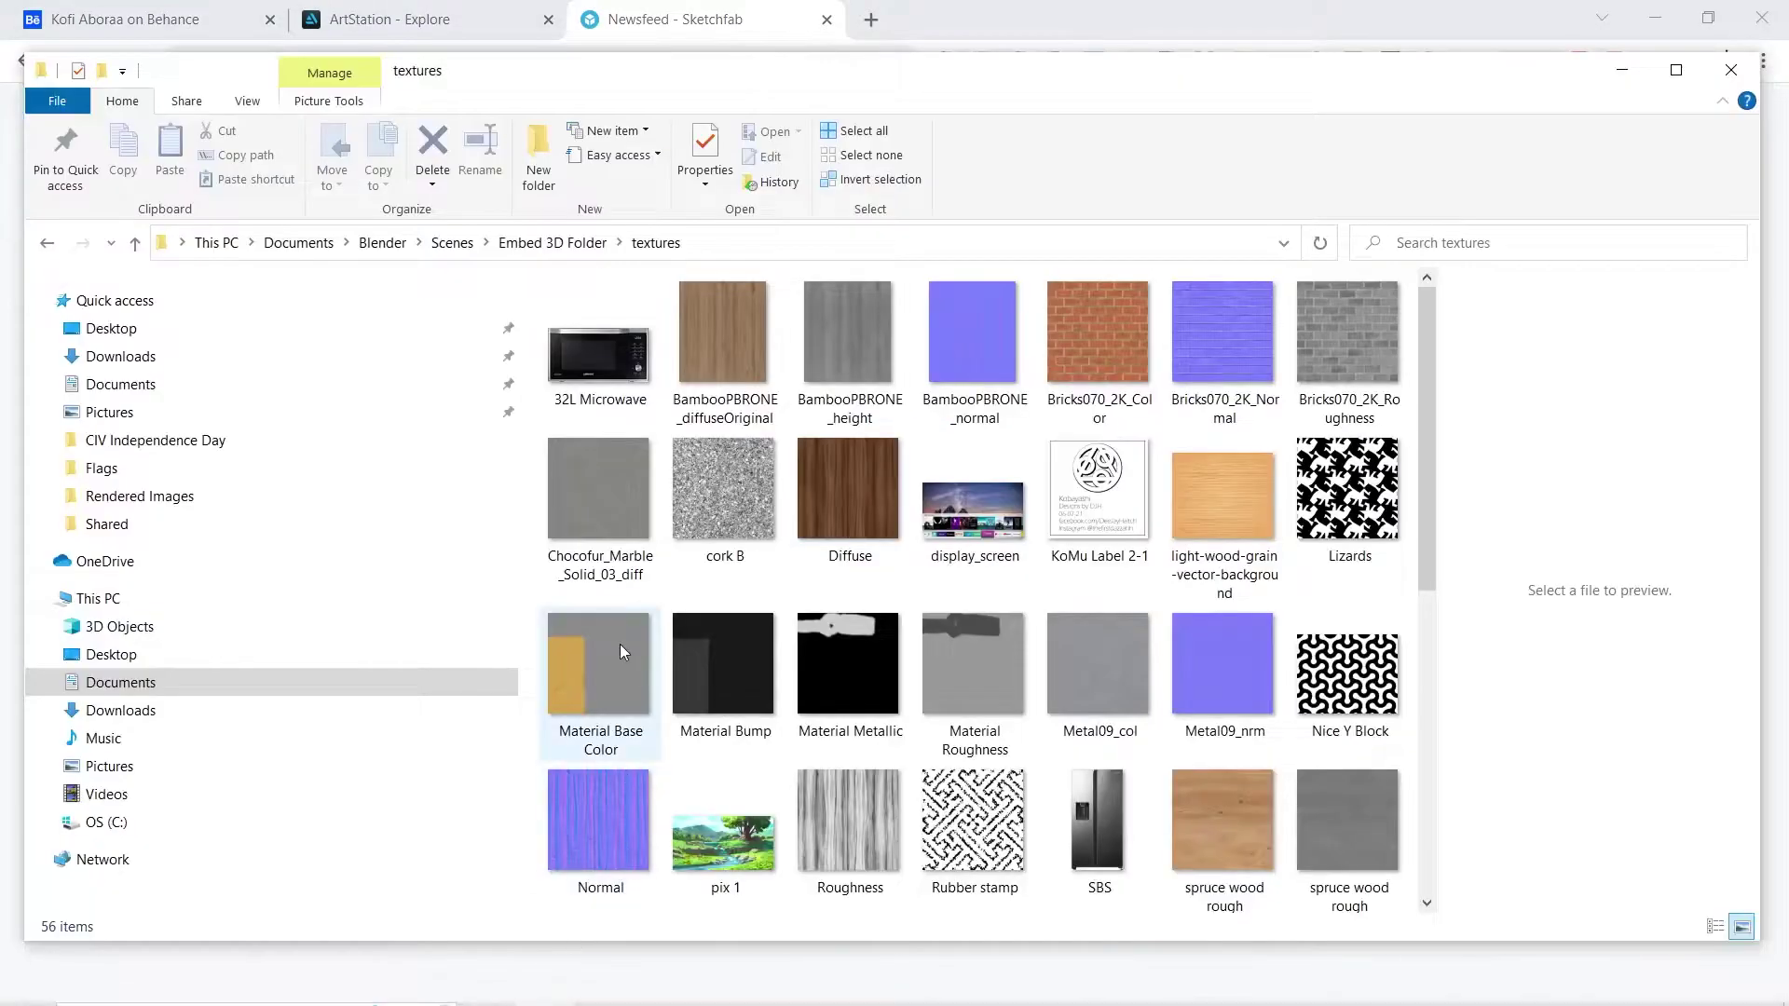
pyautogui.click(540, 244)
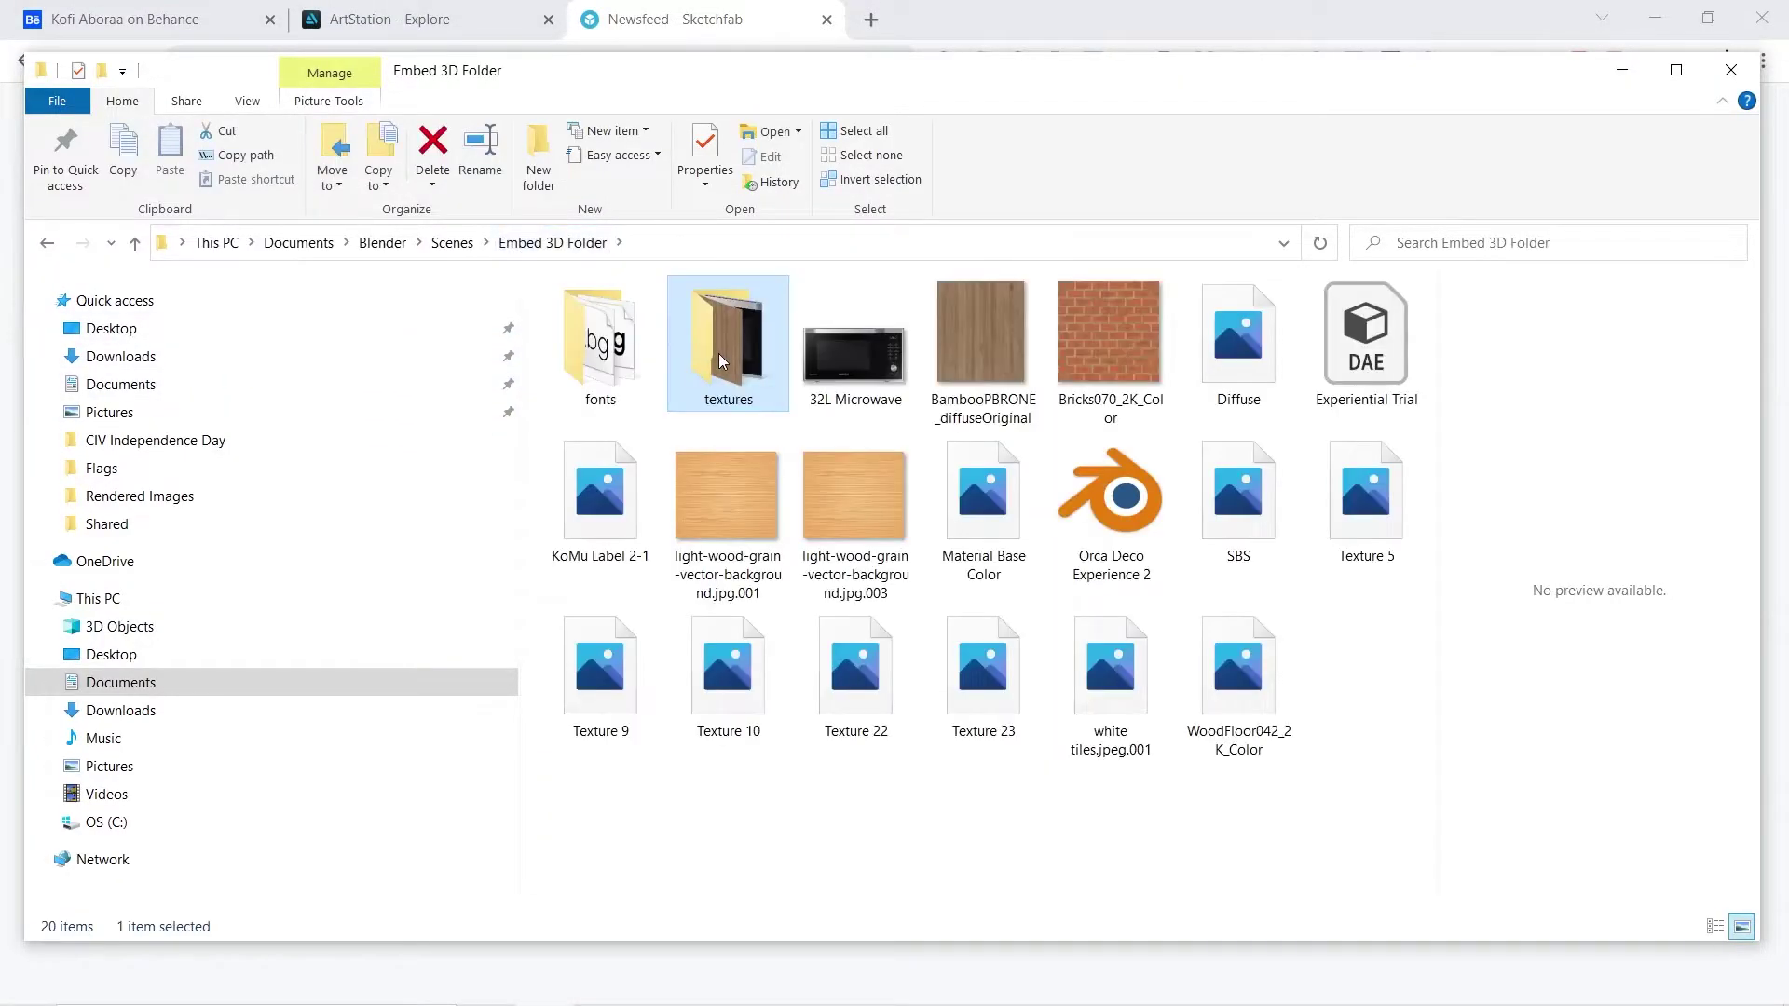
# Look over the loose texture images exported beside the Experiential Trial DAE file in Embed 3D Folder.
pyautogui.click(986, 341)
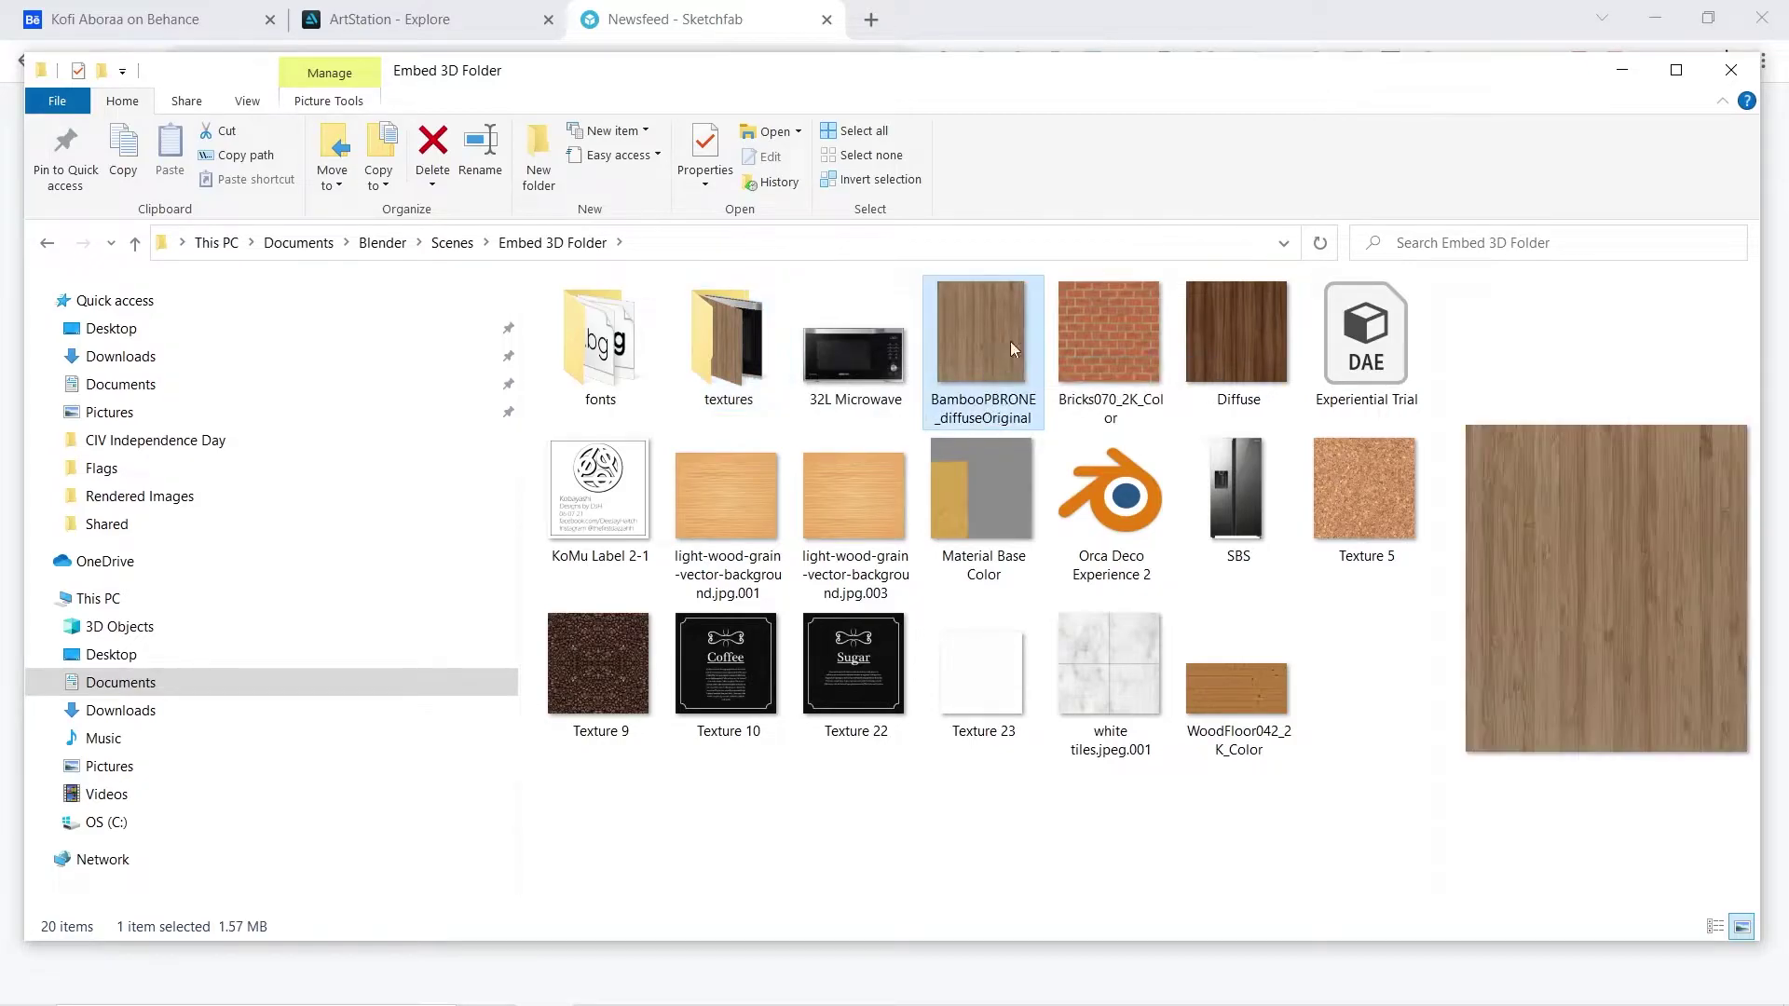
pyautogui.keyDown('ctrl'); pyautogui.click(1127, 350); pyautogui.keyUp('ctrl')
pyautogui.keyDown('ctrl'); pyautogui.click(1247, 334); pyautogui.keyUp('ctrl')
pyautogui.keyDown('ctrl'); pyautogui.click(1366, 451); pyautogui.keyUp('ctrl')
pyautogui.keyDown('ctrl'); pyautogui.click(1210, 490); pyautogui.keyUp('ctrl')
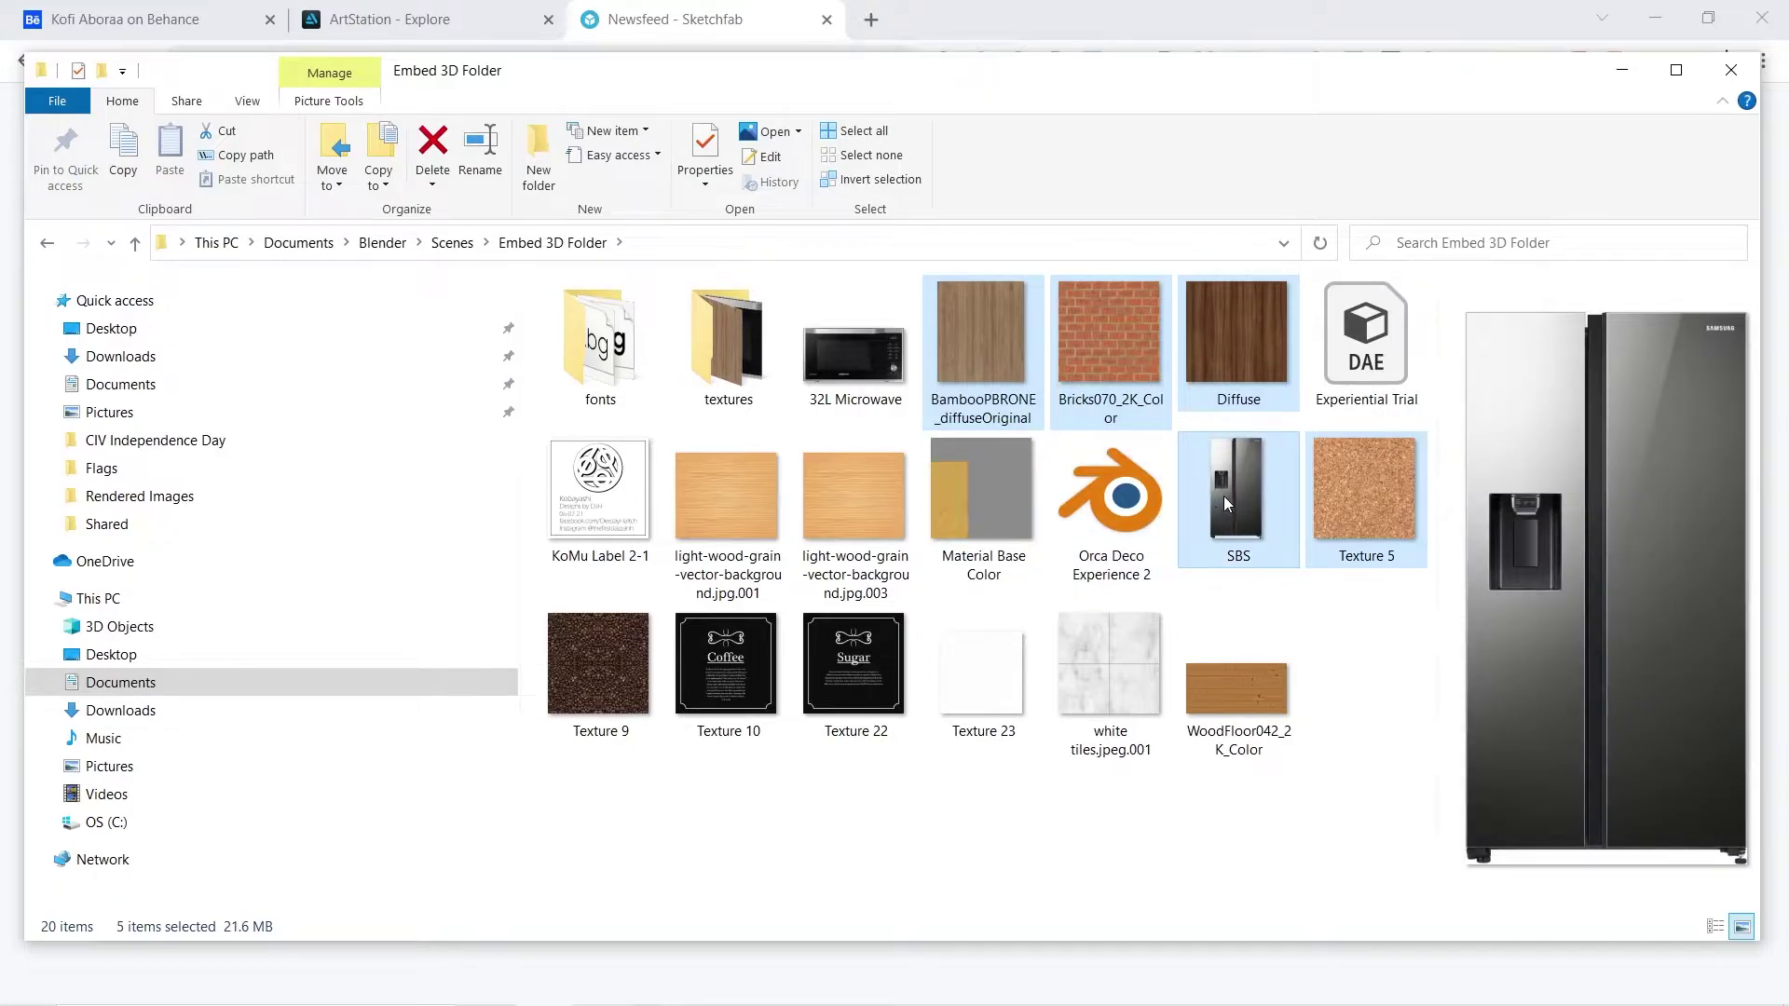
pyautogui.keyDown('ctrl'); pyautogui.click(990, 510); pyautogui.keyUp('ctrl')
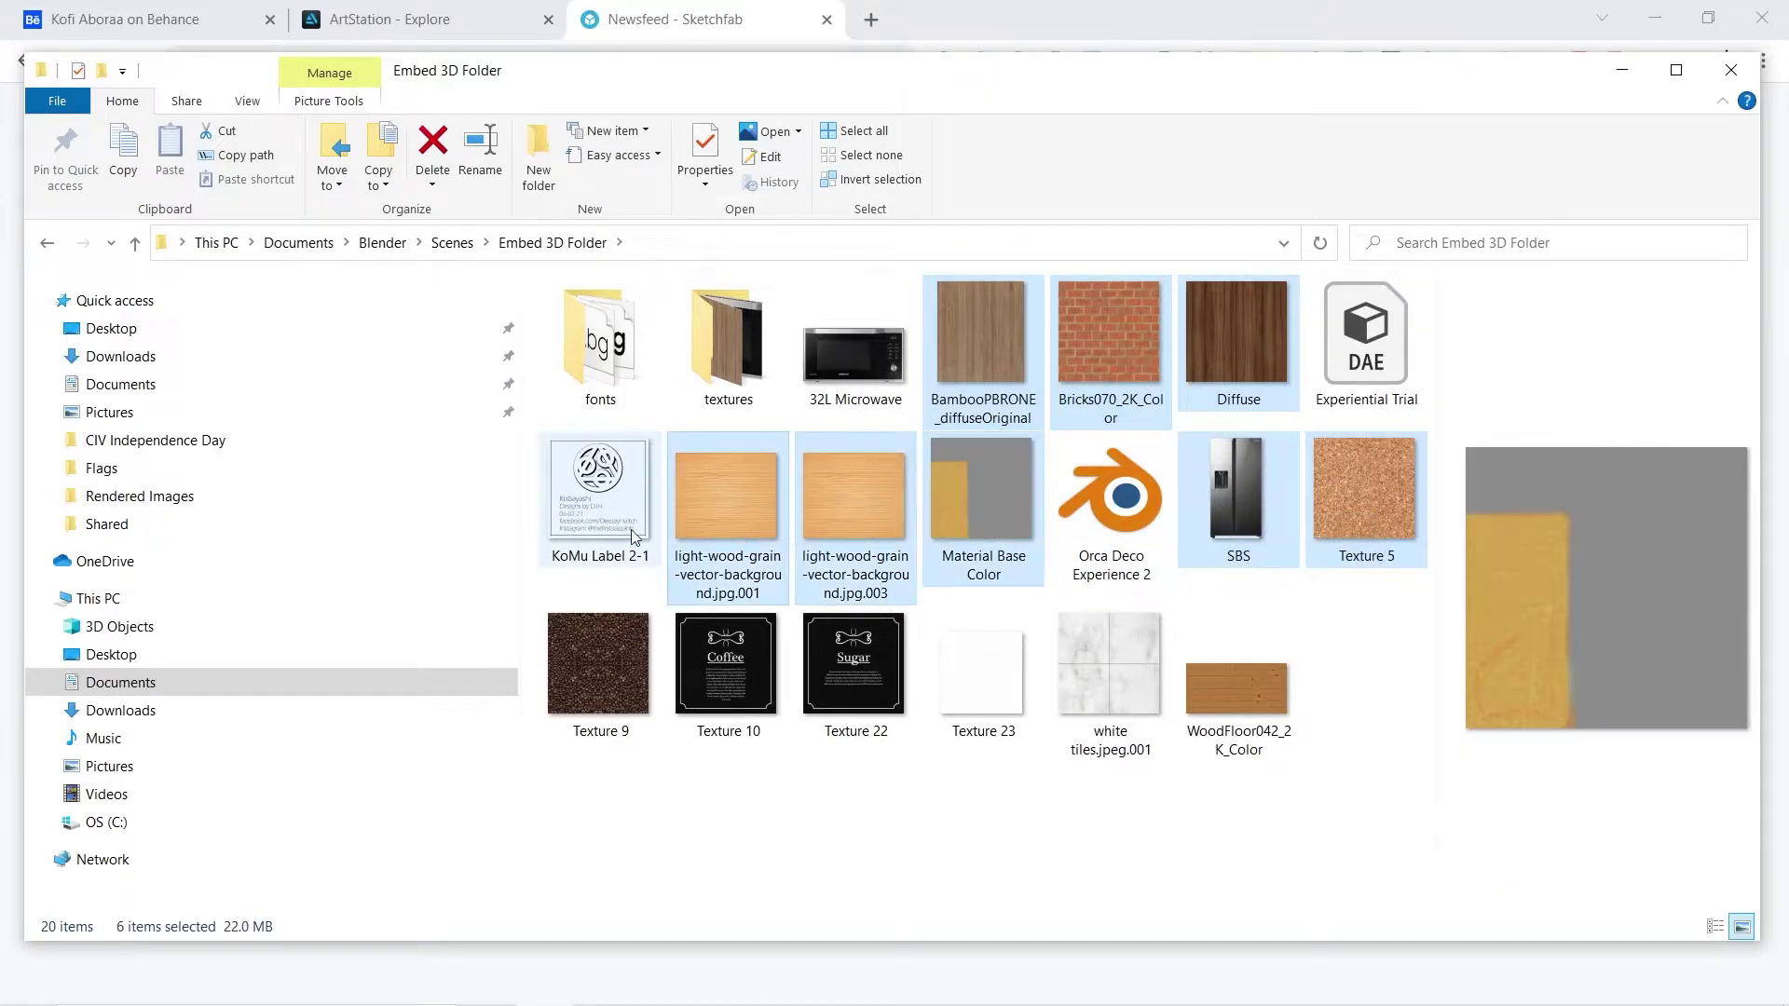
pyautogui.keyDown('ctrl'); pyautogui.click(648, 527); pyautogui.keyUp('ctrl')
pyautogui.keyDown('ctrl'); pyautogui.click(622, 643); pyautogui.keyUp('ctrl')
pyautogui.keyDown('ctrl'); pyautogui.click(703, 667); pyautogui.keyUp('ctrl')
pyautogui.keyDown('ctrl'); pyautogui.click(842, 679); pyautogui.keyUp('ctrl')
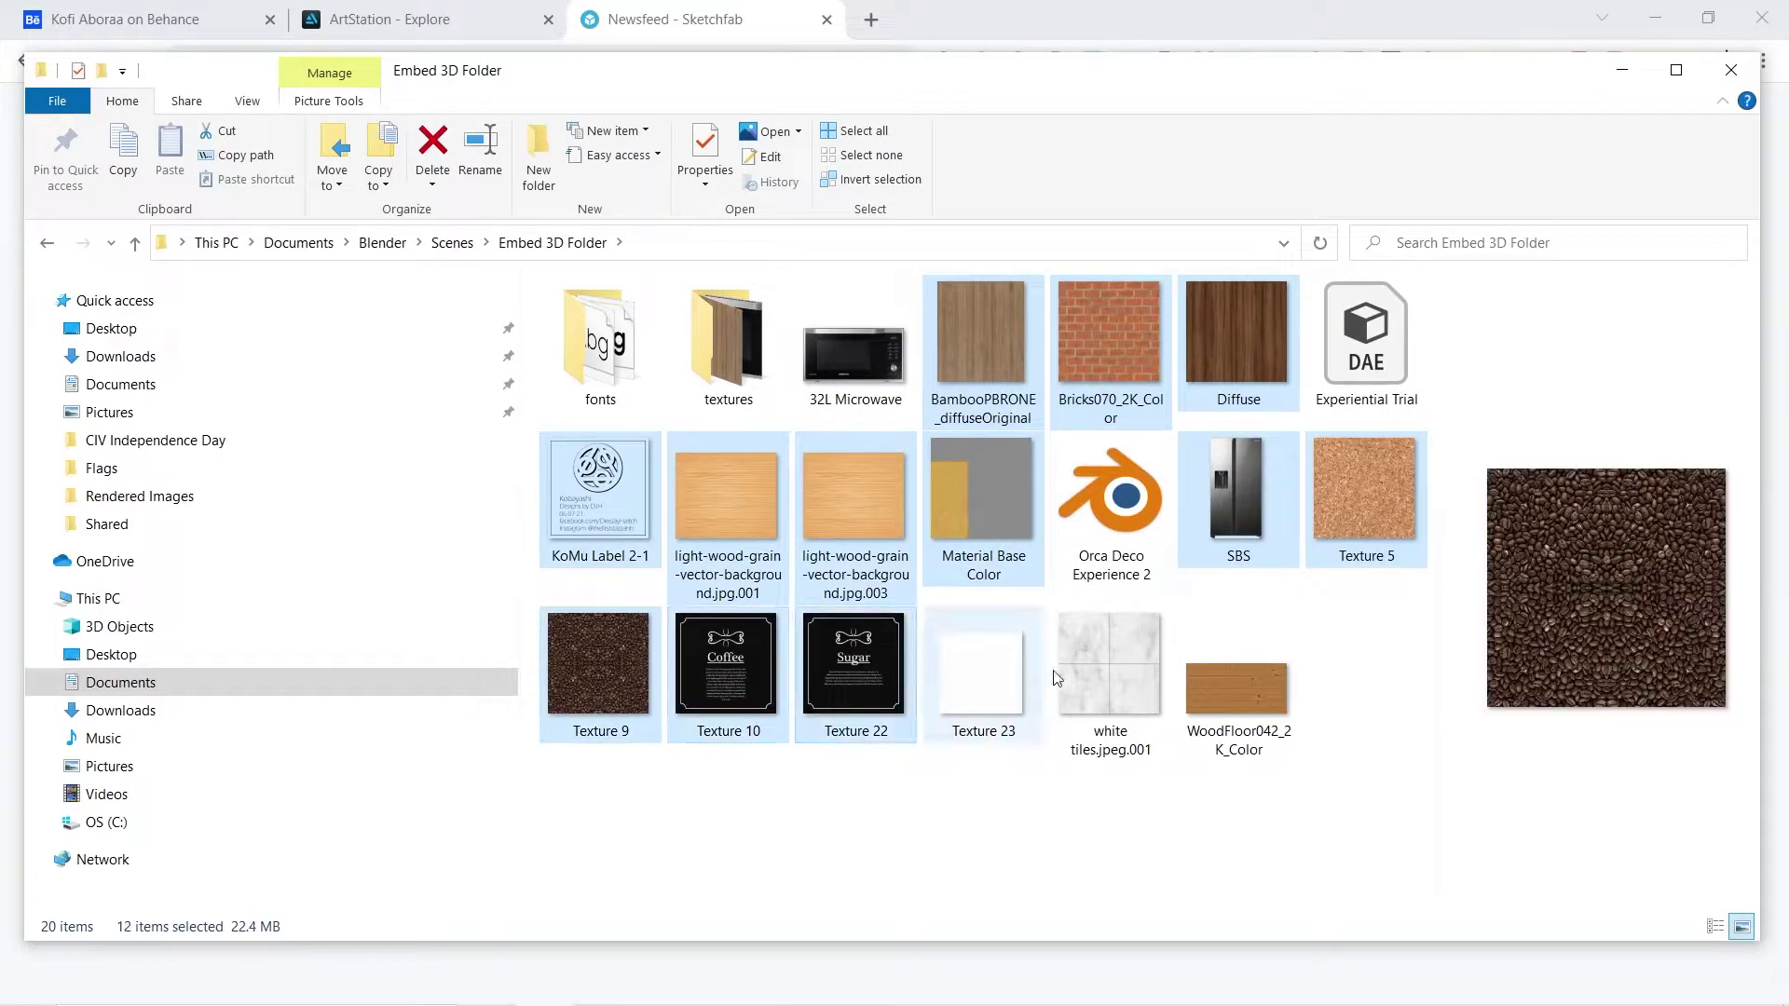
# Set up a ZIP archive containing the textures folder and the Experiential Trial DAE file.
pyautogui.click(719, 358)
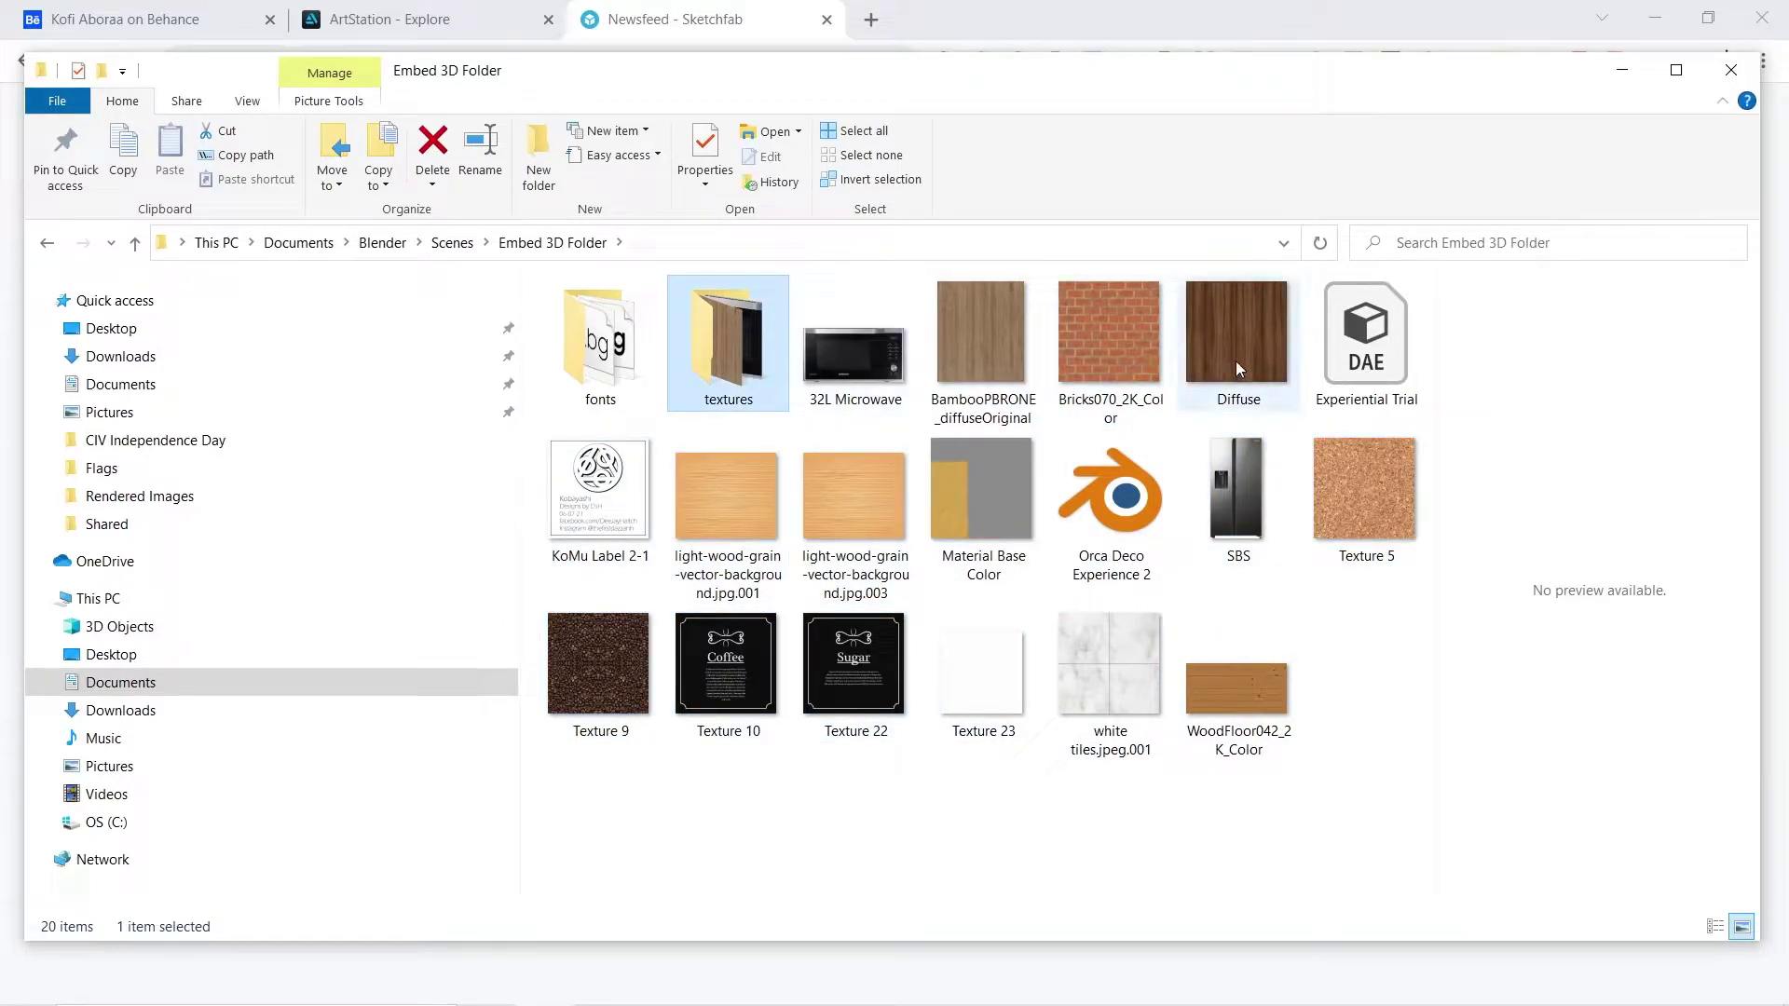
pyautogui.keyDown('ctrl'); pyautogui.click(1358, 343); pyautogui.keyUp('ctrl')
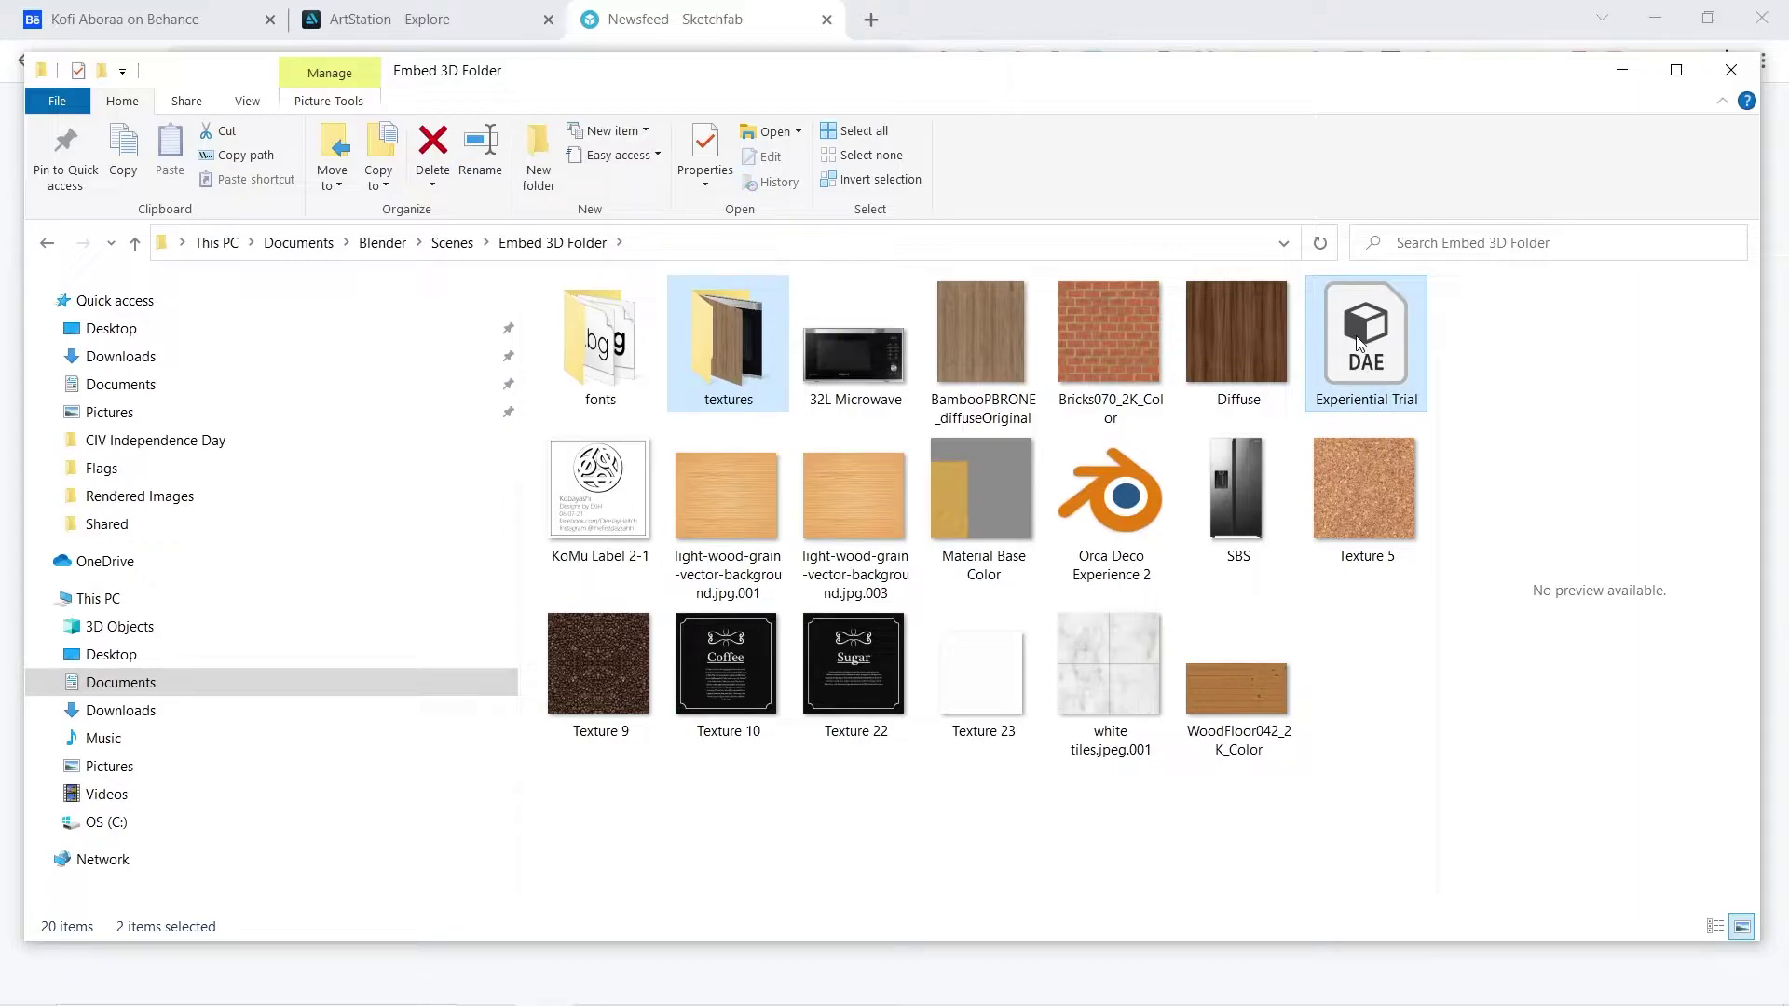
pyautogui.rightClick(1358, 341)
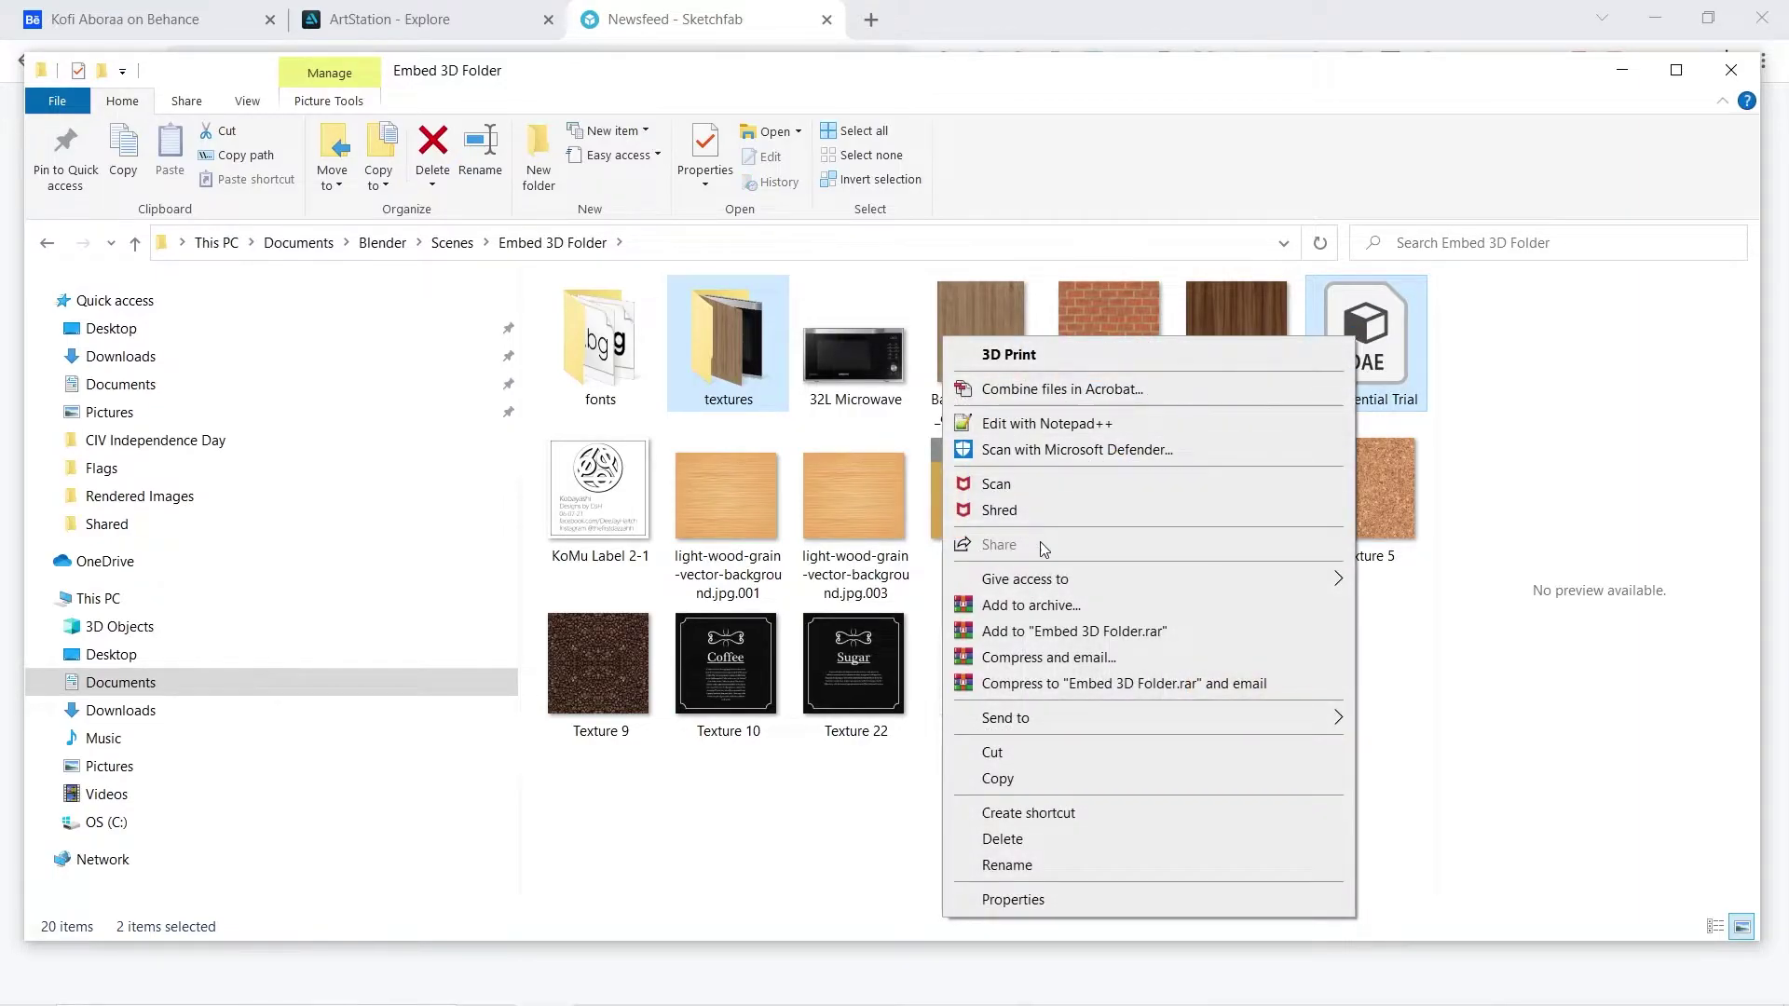
pyautogui.click(1034, 605)
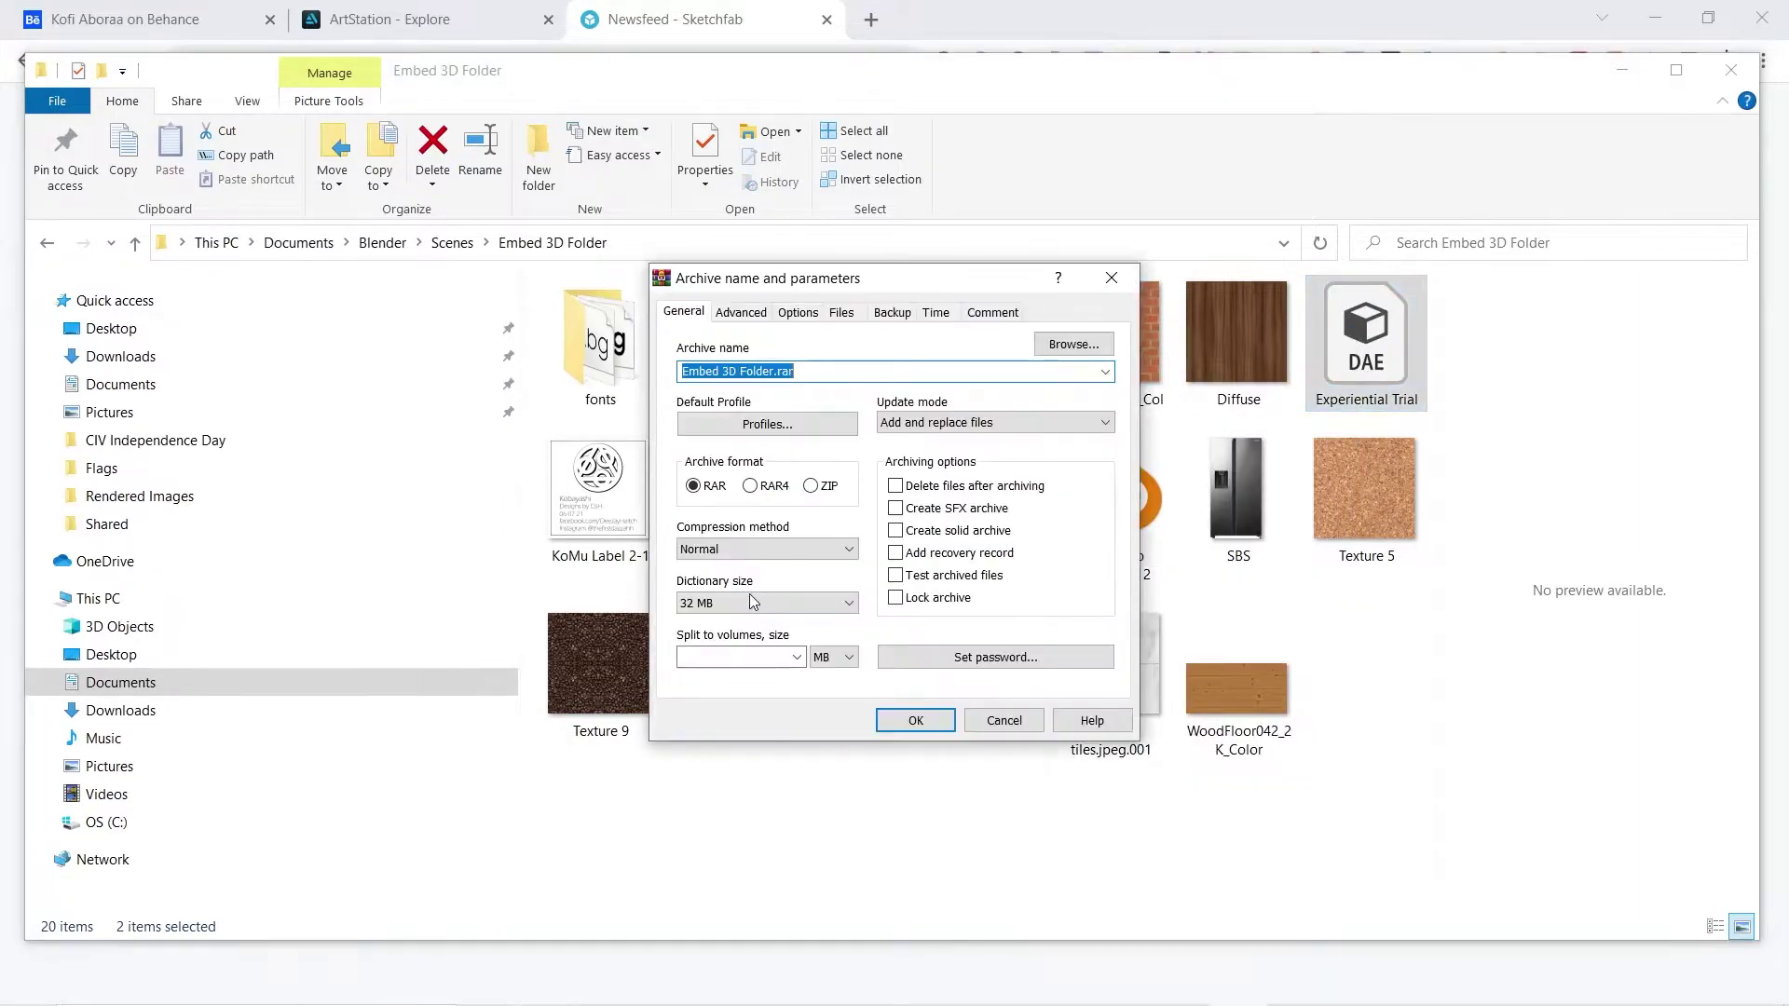
pyautogui.click(809, 486)
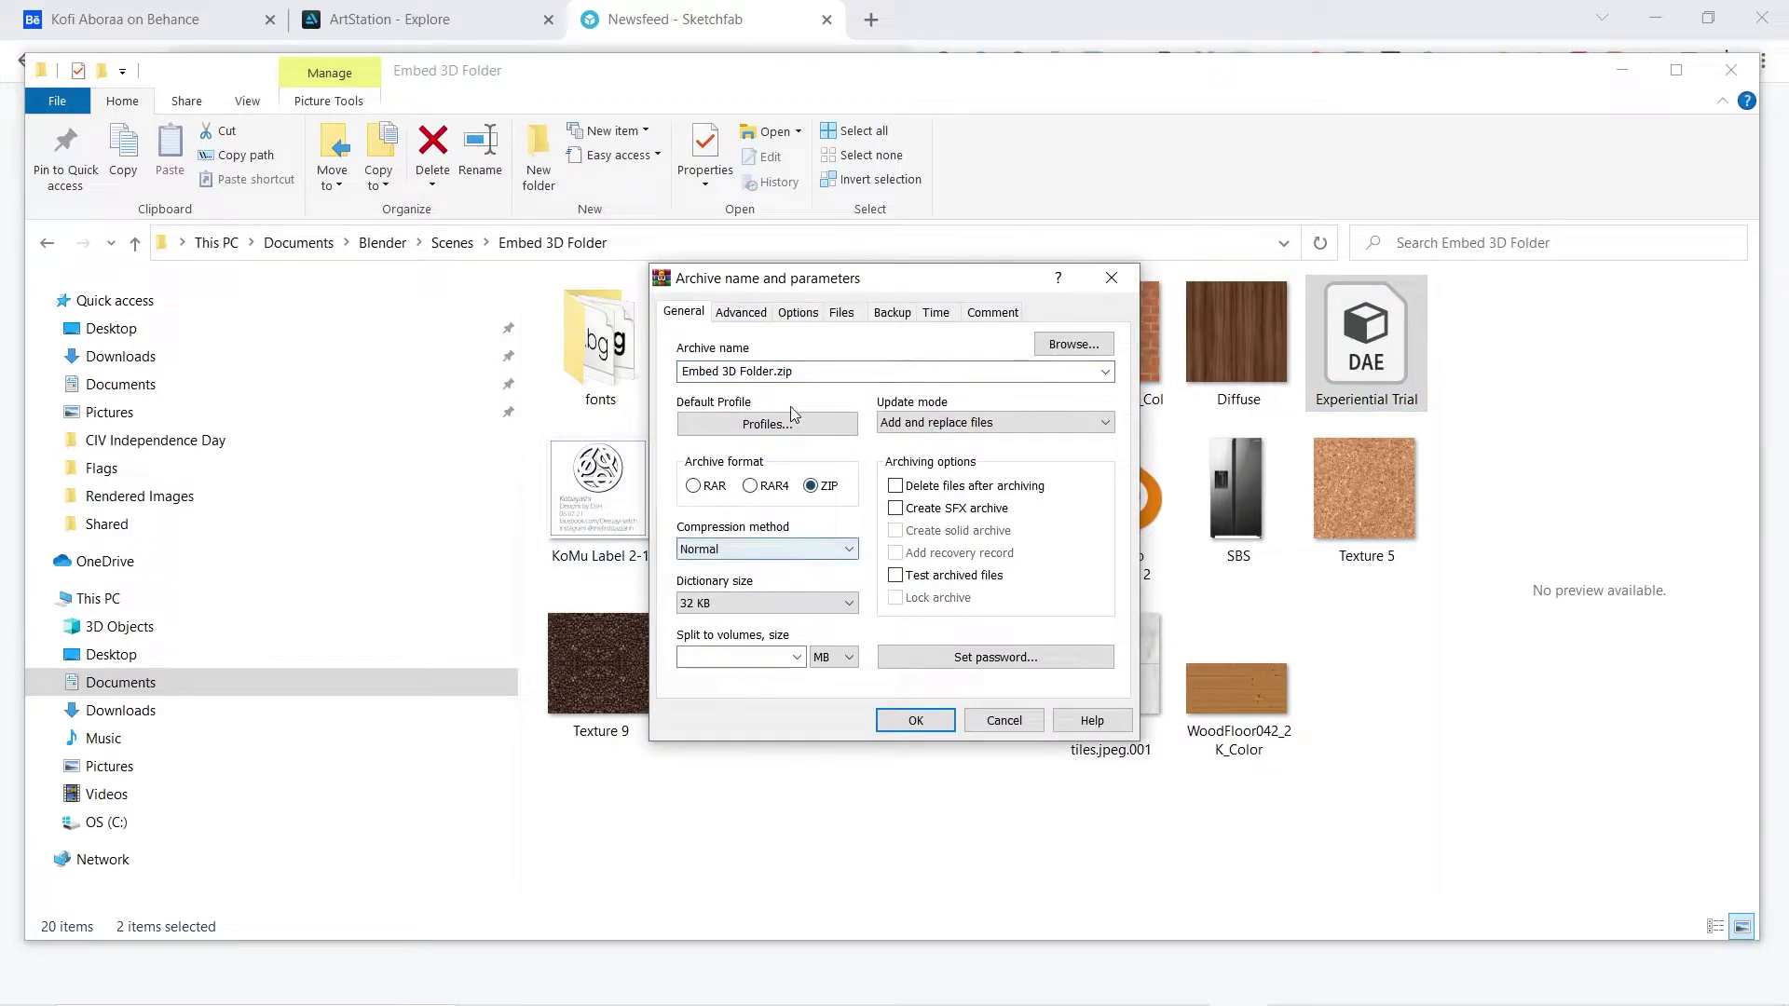
# Name the archive Experiential Trialr, keeping the .zip format, and create it.
pyautogui.doubleClick(767, 372)
pyautogui.click(774, 371)
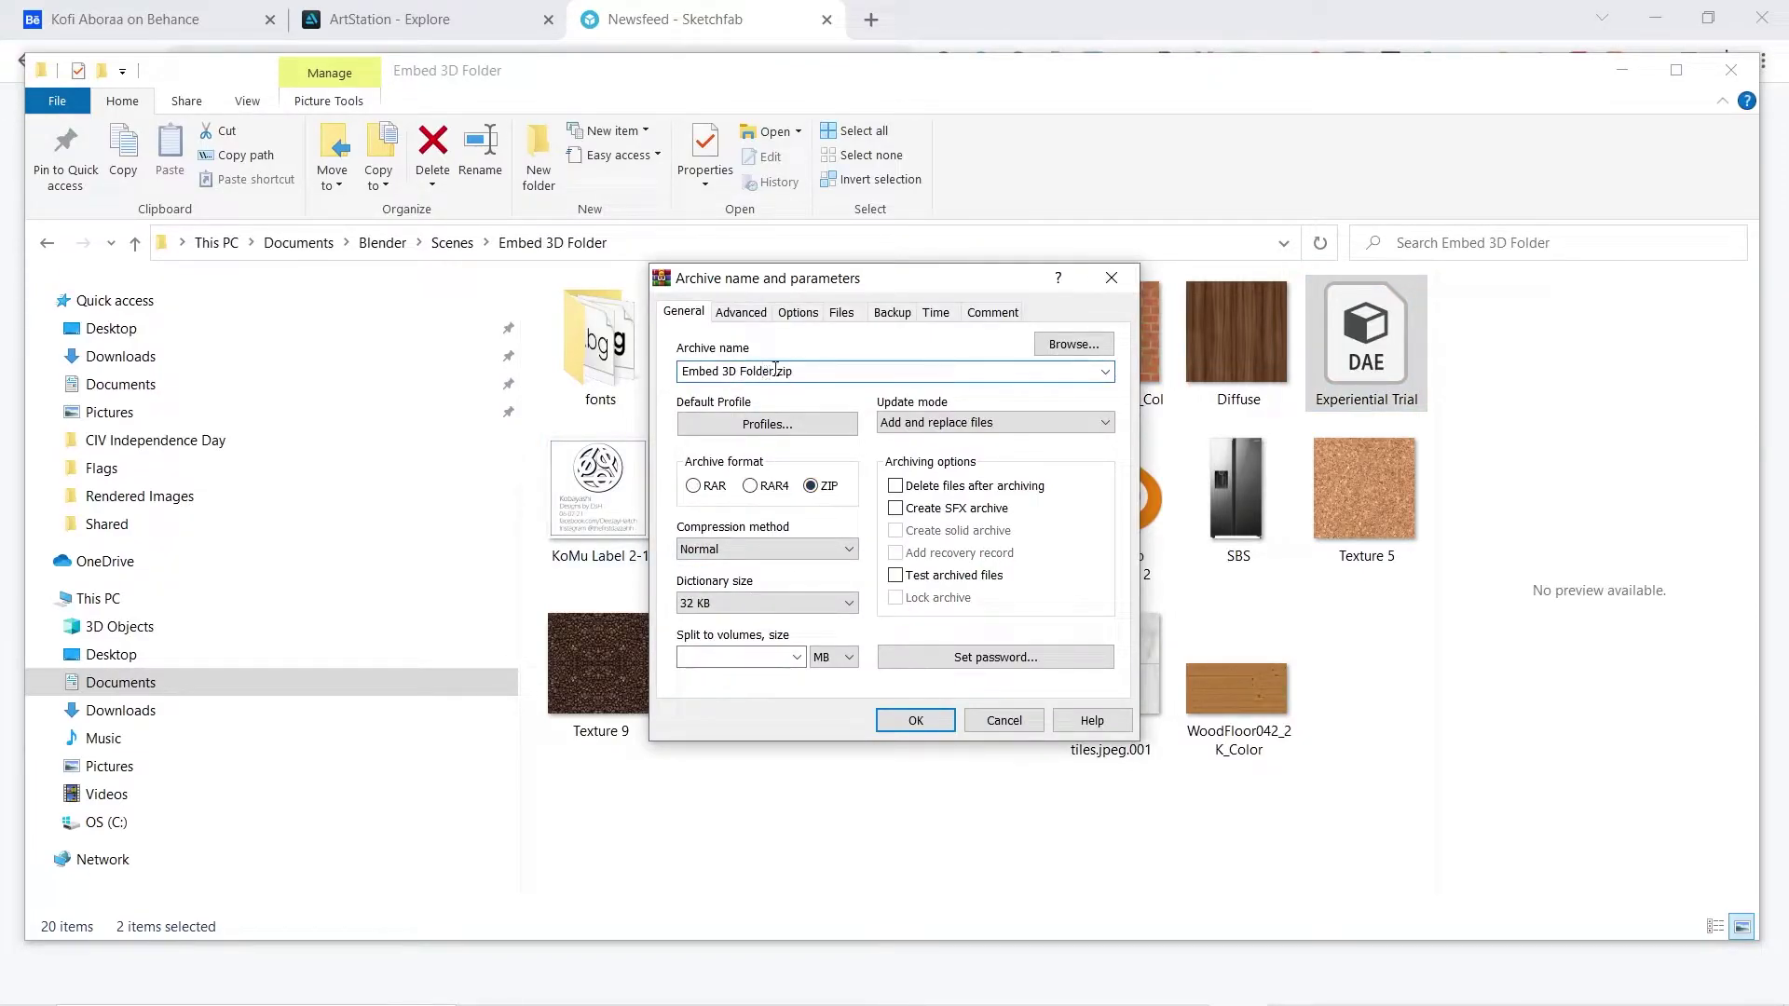
pyautogui.moveTo(770, 371); pyautogui.dragTo(693, 394)
pyautogui.write('xperiential Trial')
pyautogui.press('Return')
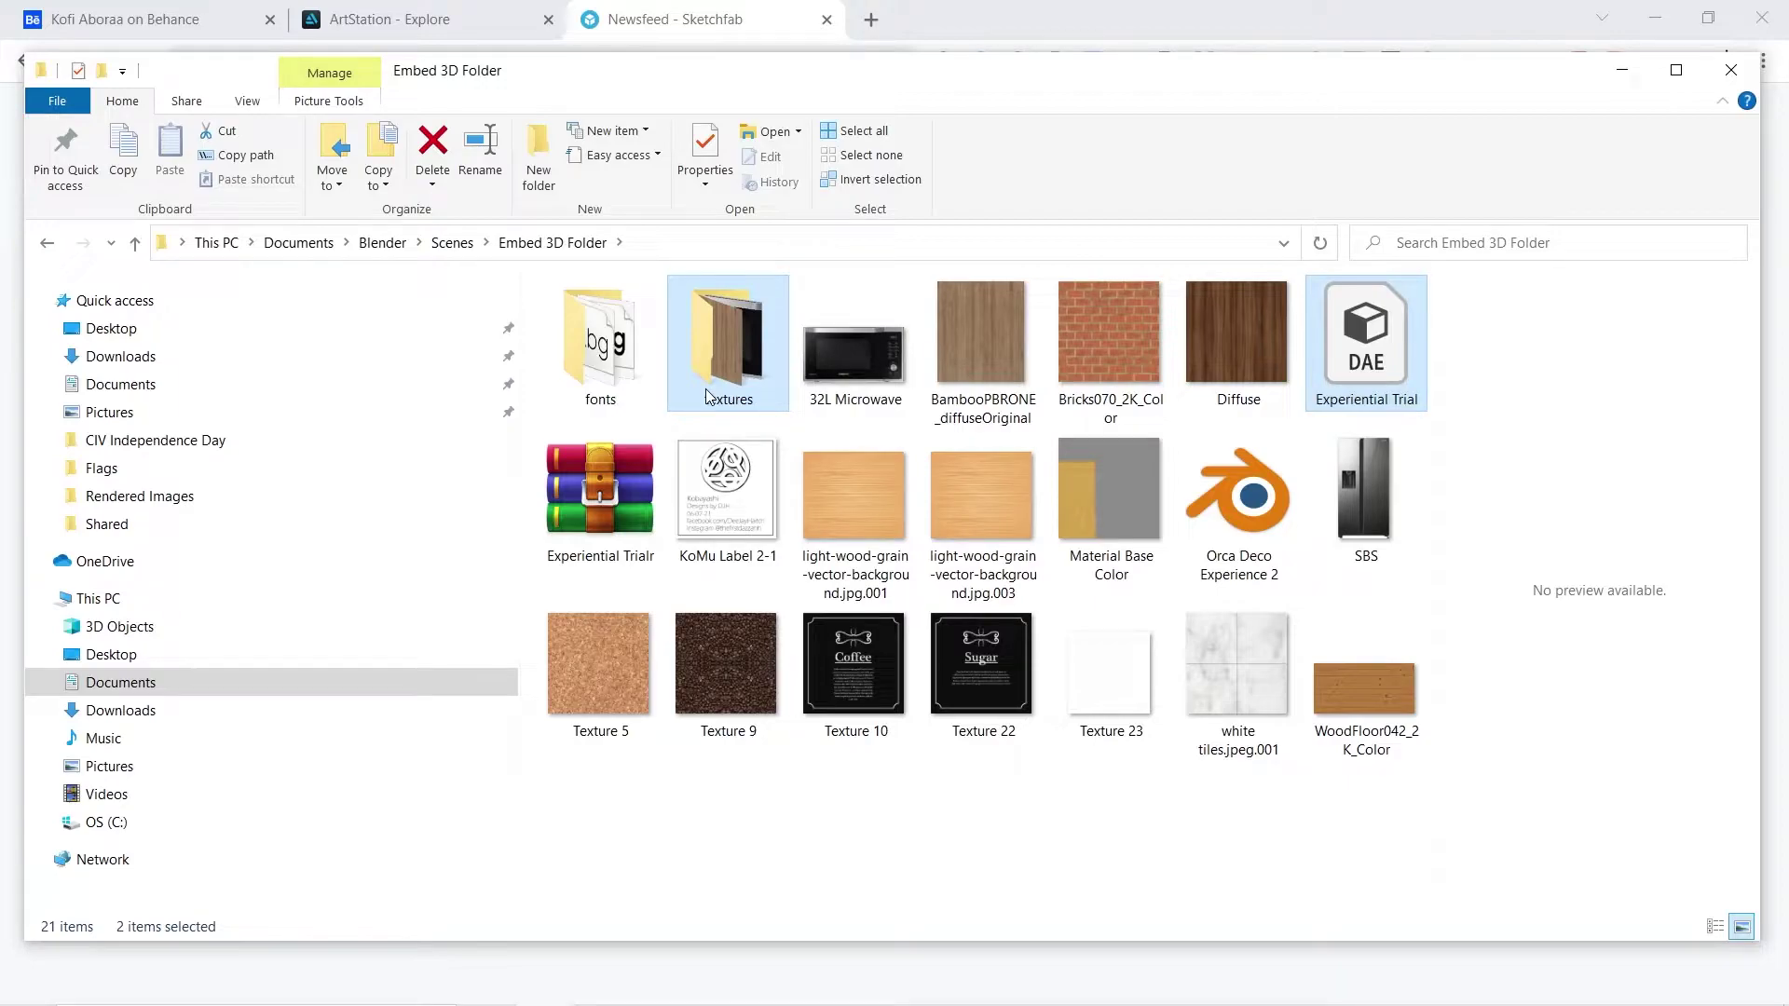
# Rename the new archive in Embed 3D Folder as Experiential Trial.
pyautogui.click(602, 543)
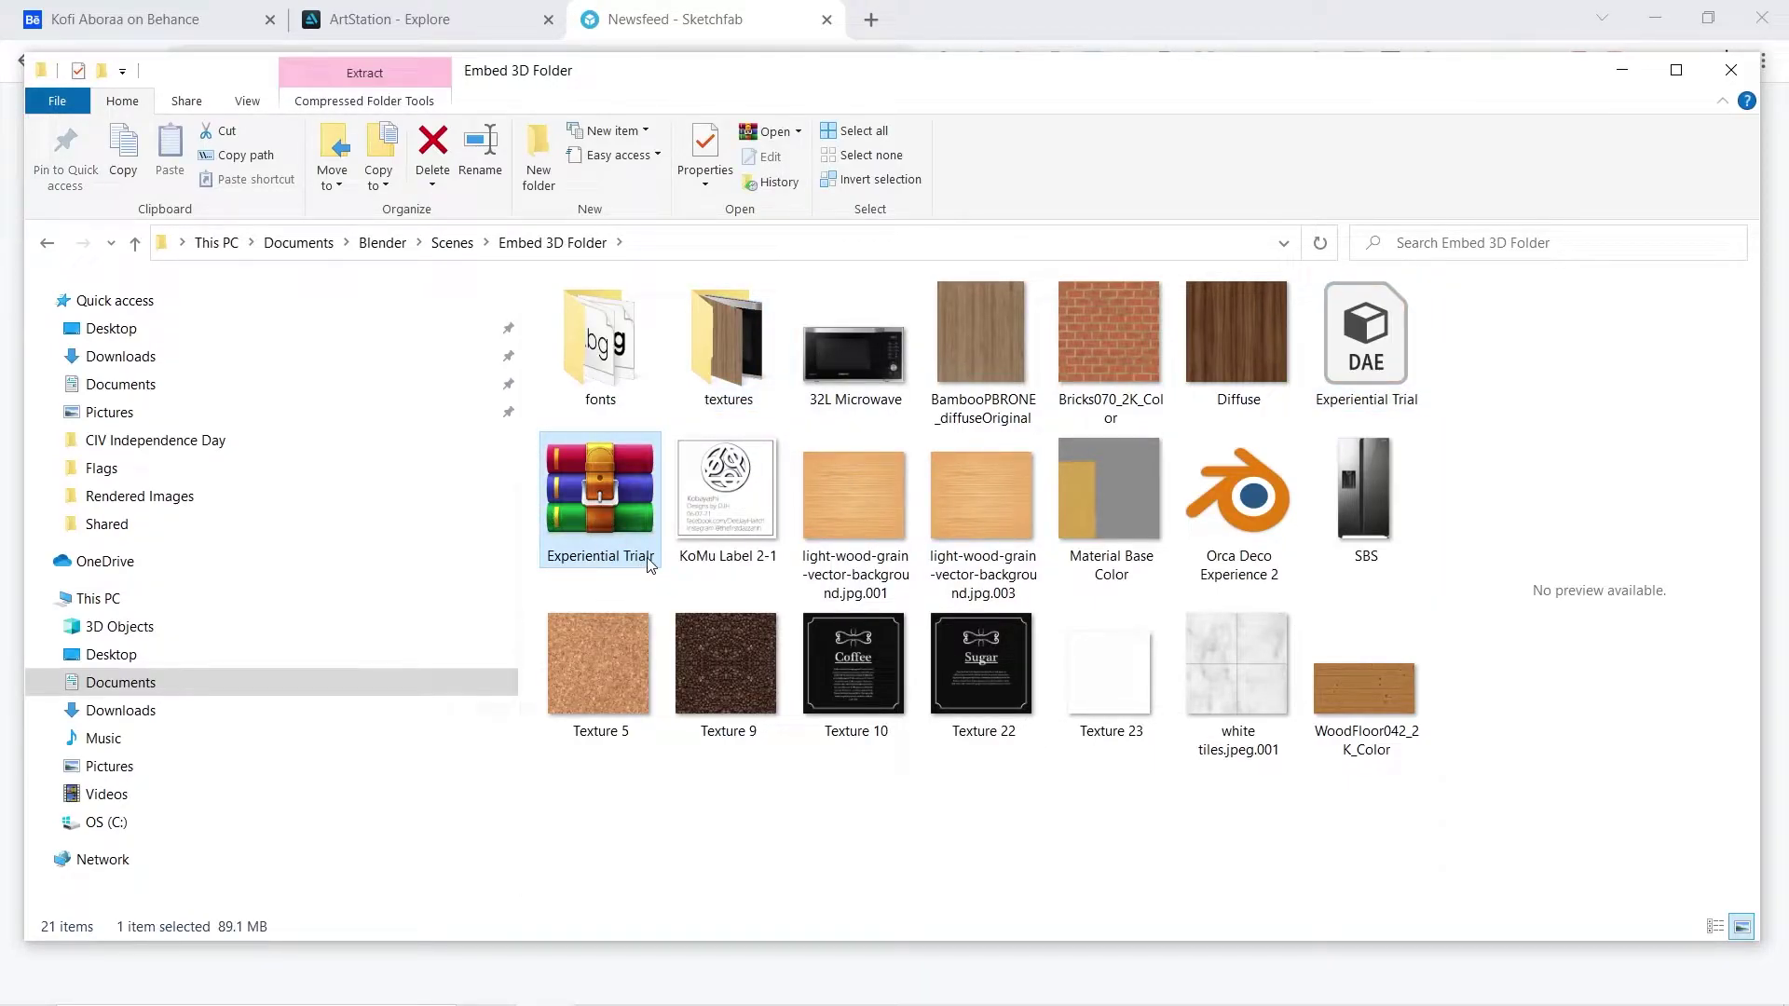
pyautogui.click(649, 564)
pyautogui.click(653, 556)
pyautogui.press('BackSpace')
pyautogui.press('Return')
# Switch to the Sketchfab upload form, add the Experiential Trial archive from Embed 3D Folder, and upload its files.
pyautogui.hotkey('alt', 'Tab')
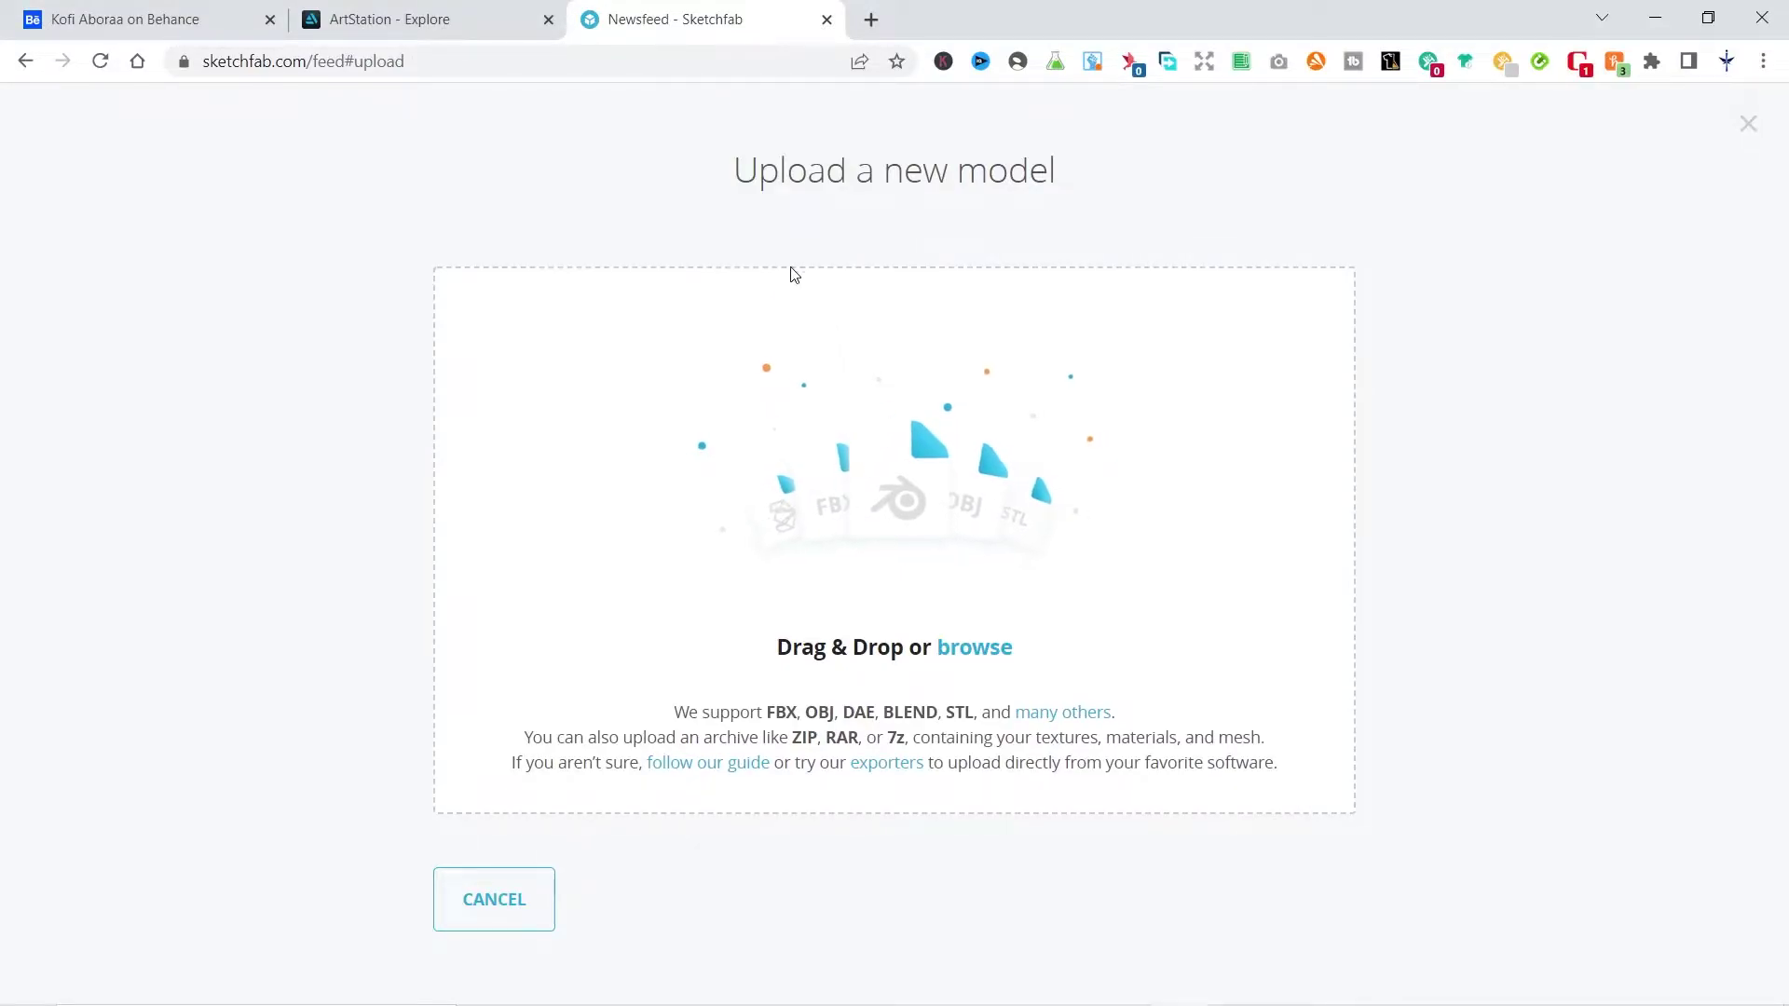
pyautogui.click(866, 568)
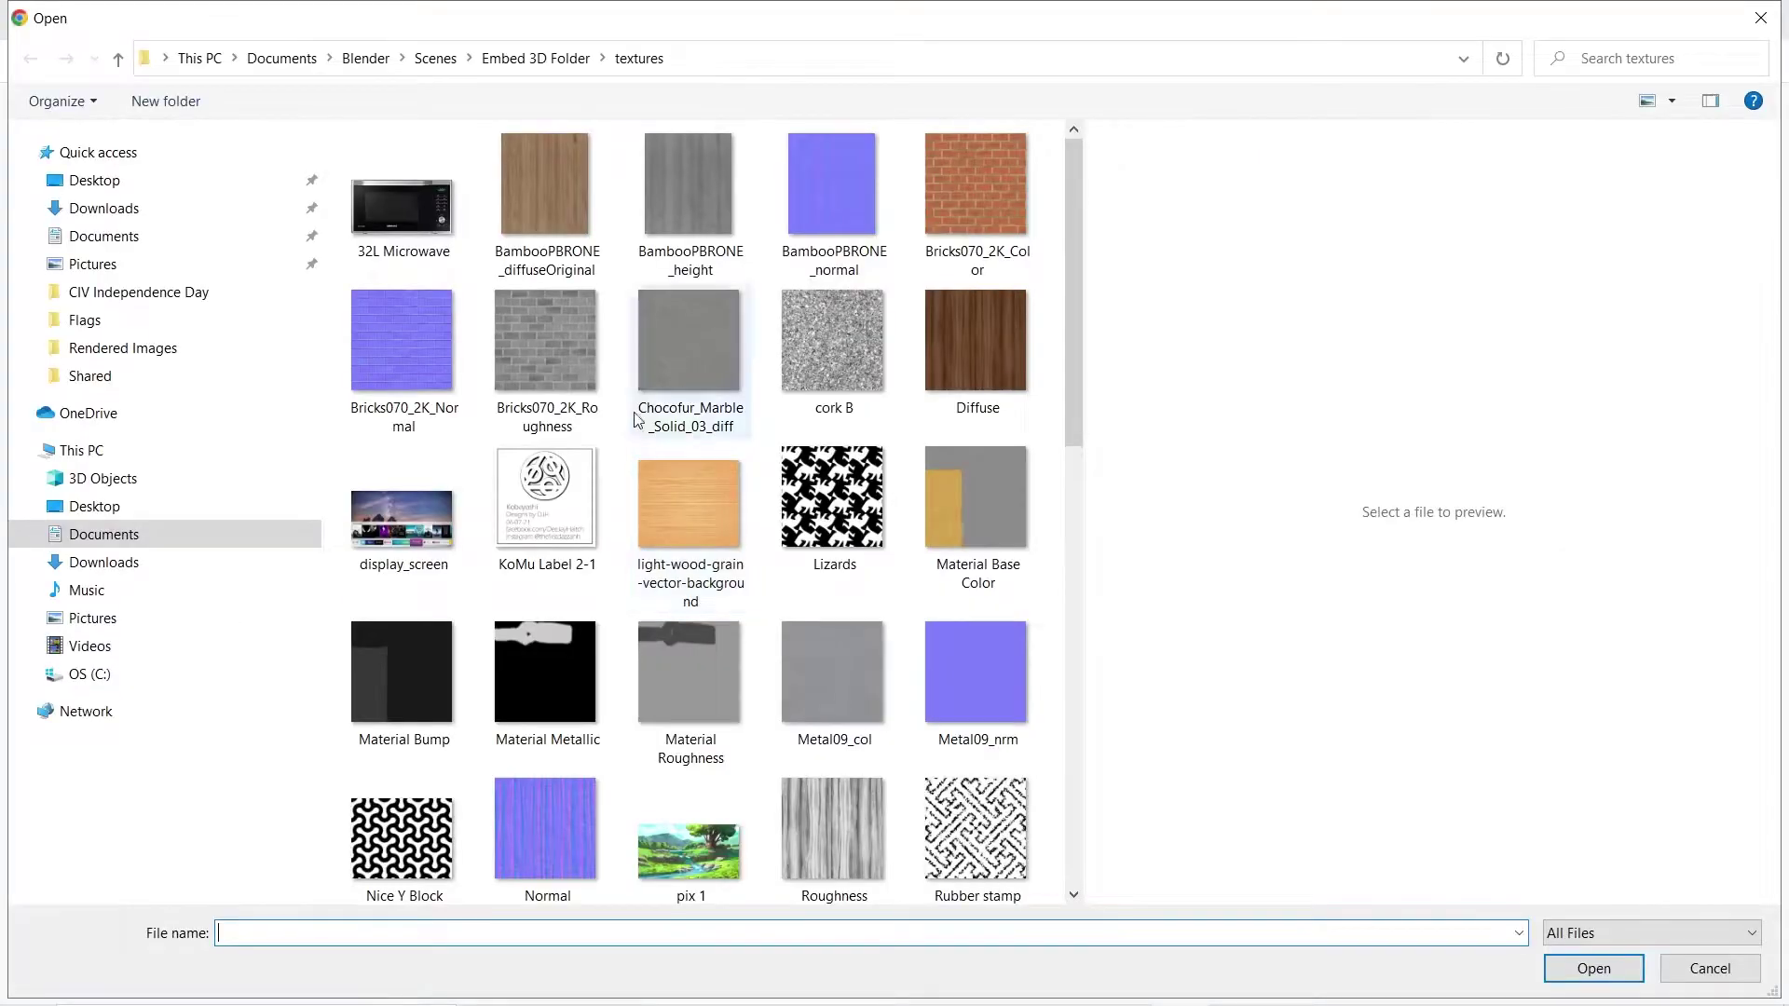
pyautogui.click(508, 60)
pyautogui.click(518, 349)
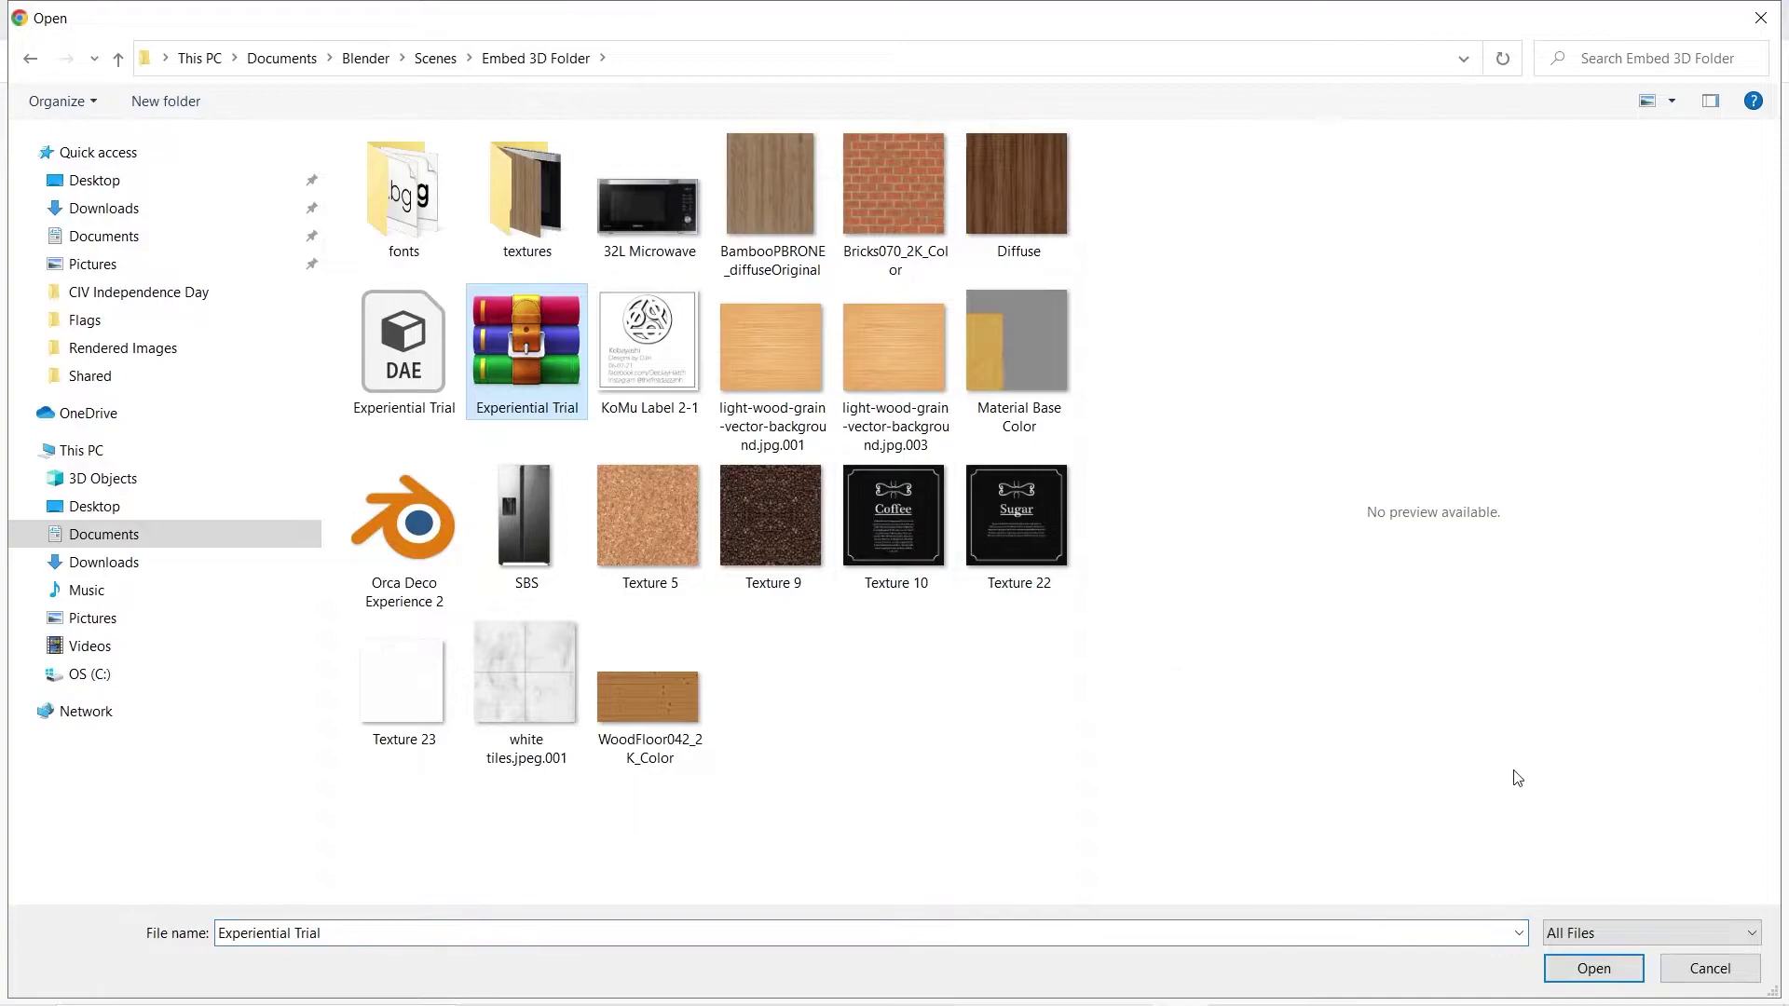
pyautogui.click(1593, 969)
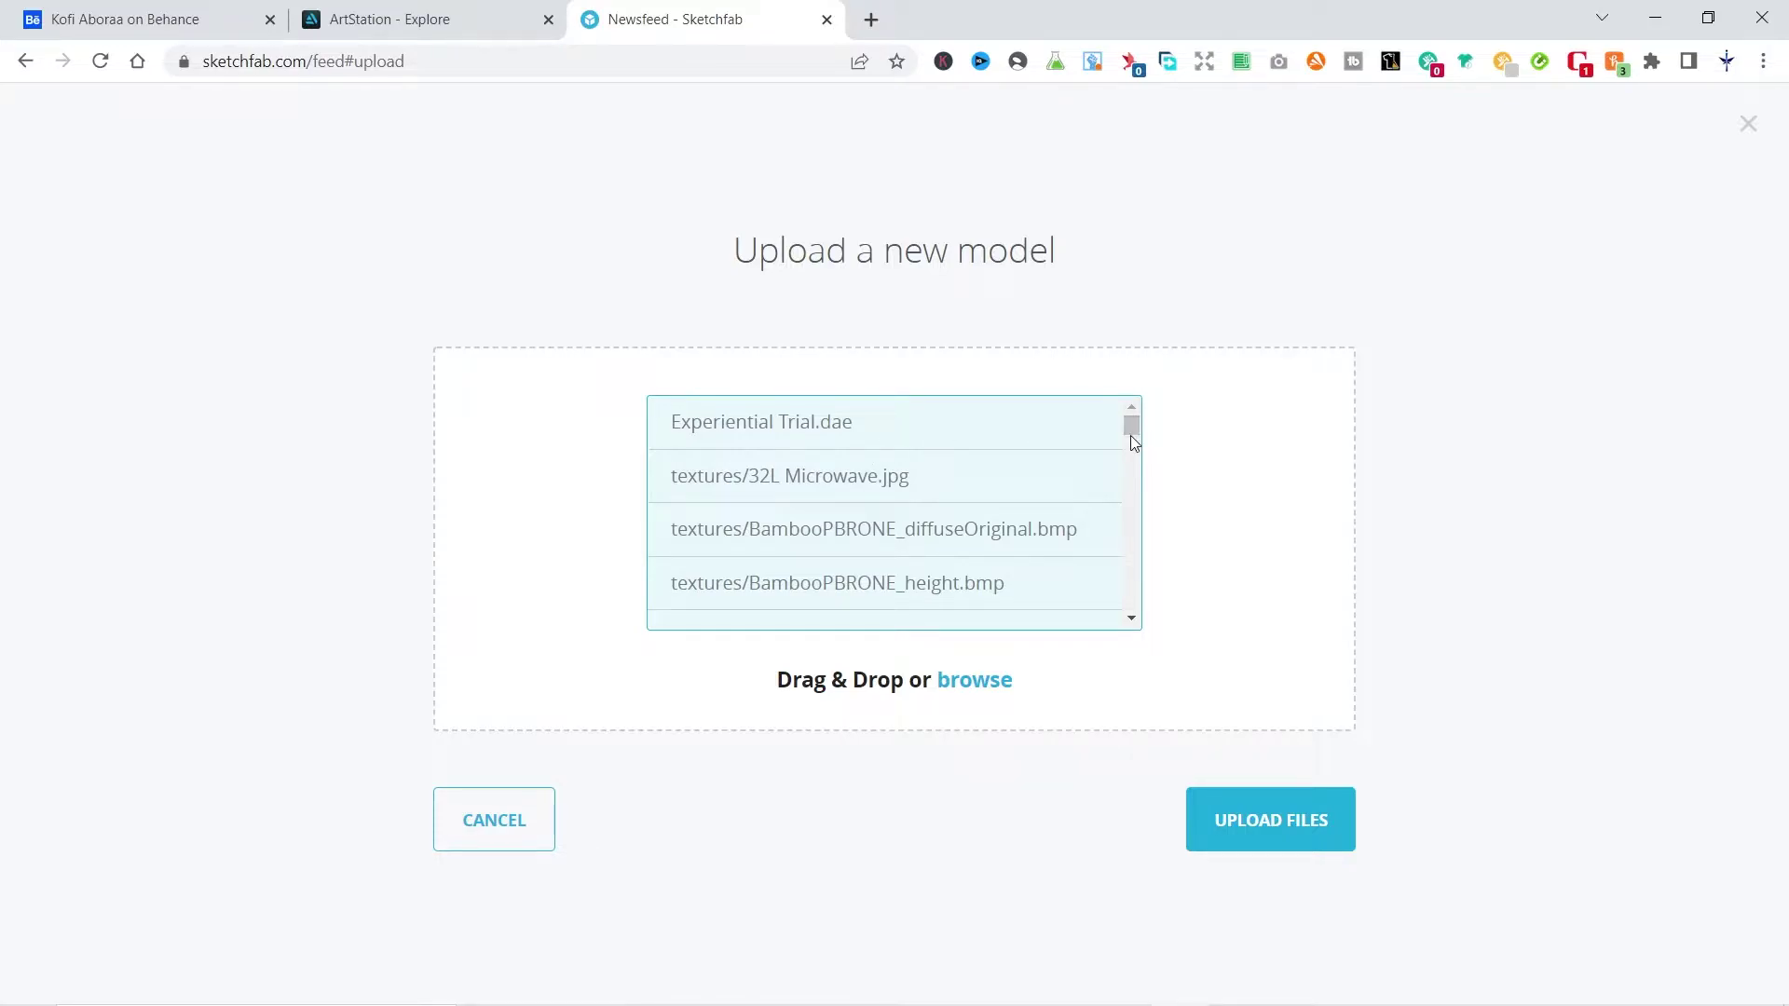
pyautogui.moveTo(1133, 425); pyautogui.dragTo(1122, 360)
pyautogui.click(1224, 809)
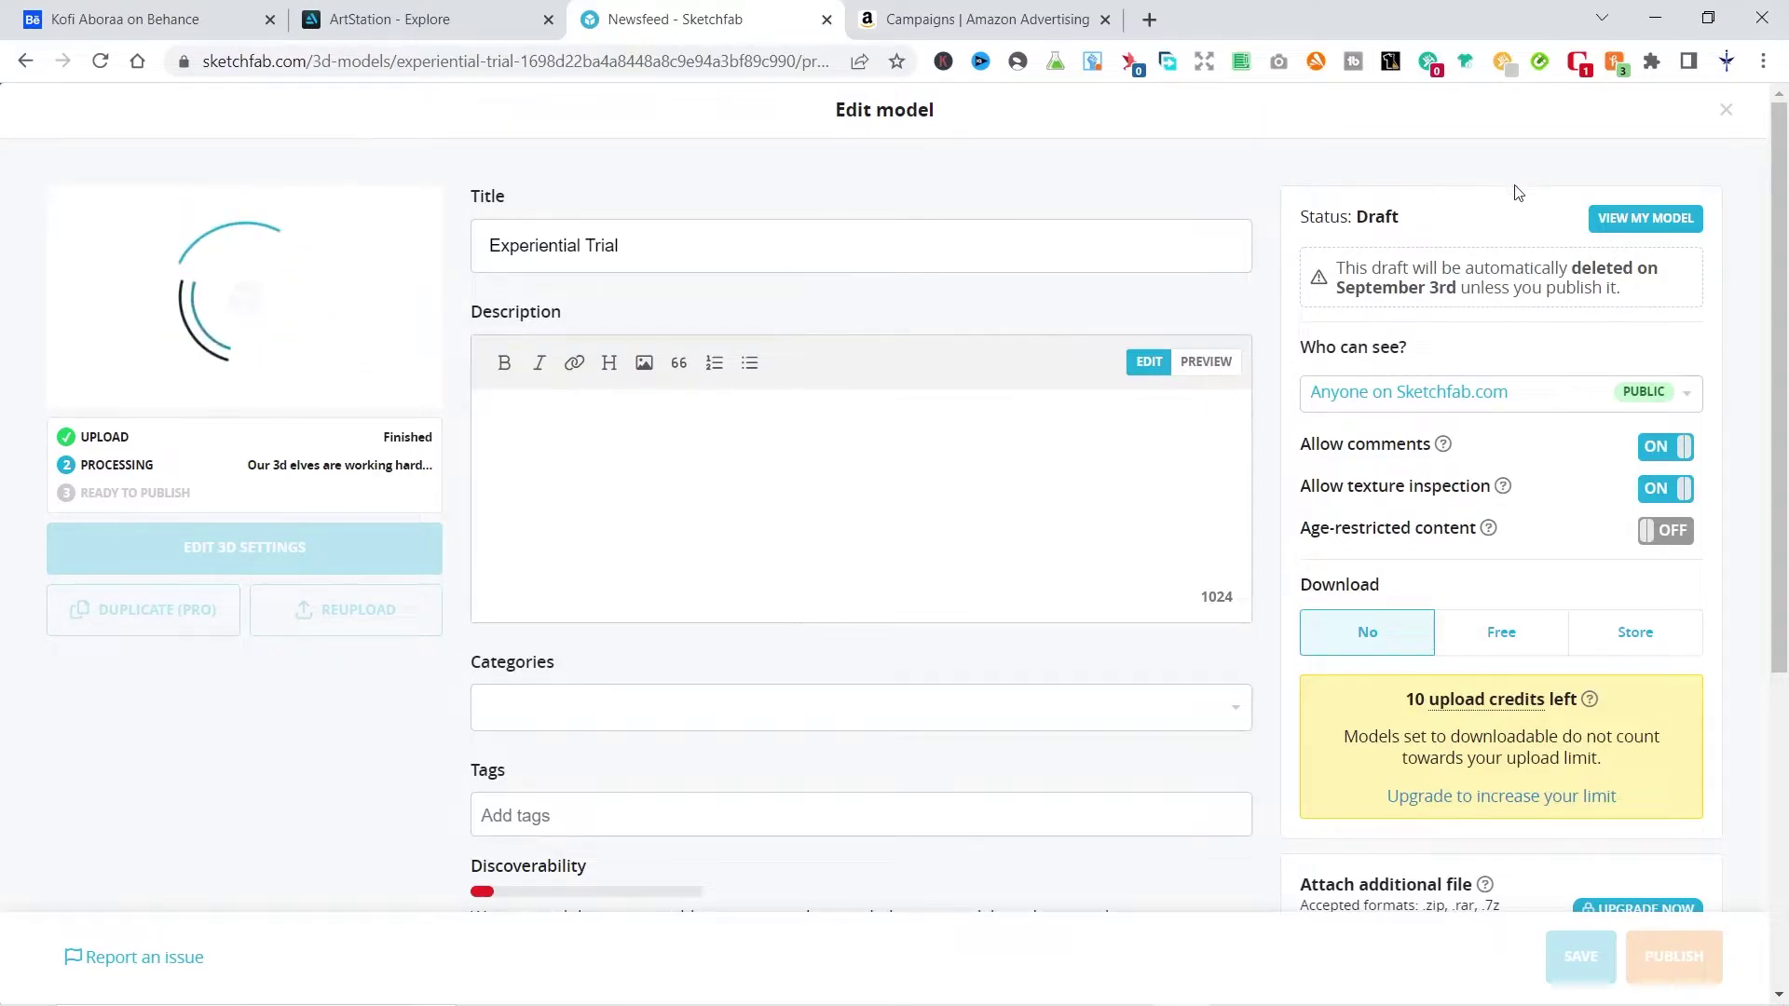
# View the uploaded draft model on its page and open its 3D settings editor to inspect the room.
pyautogui.click(1643, 217)
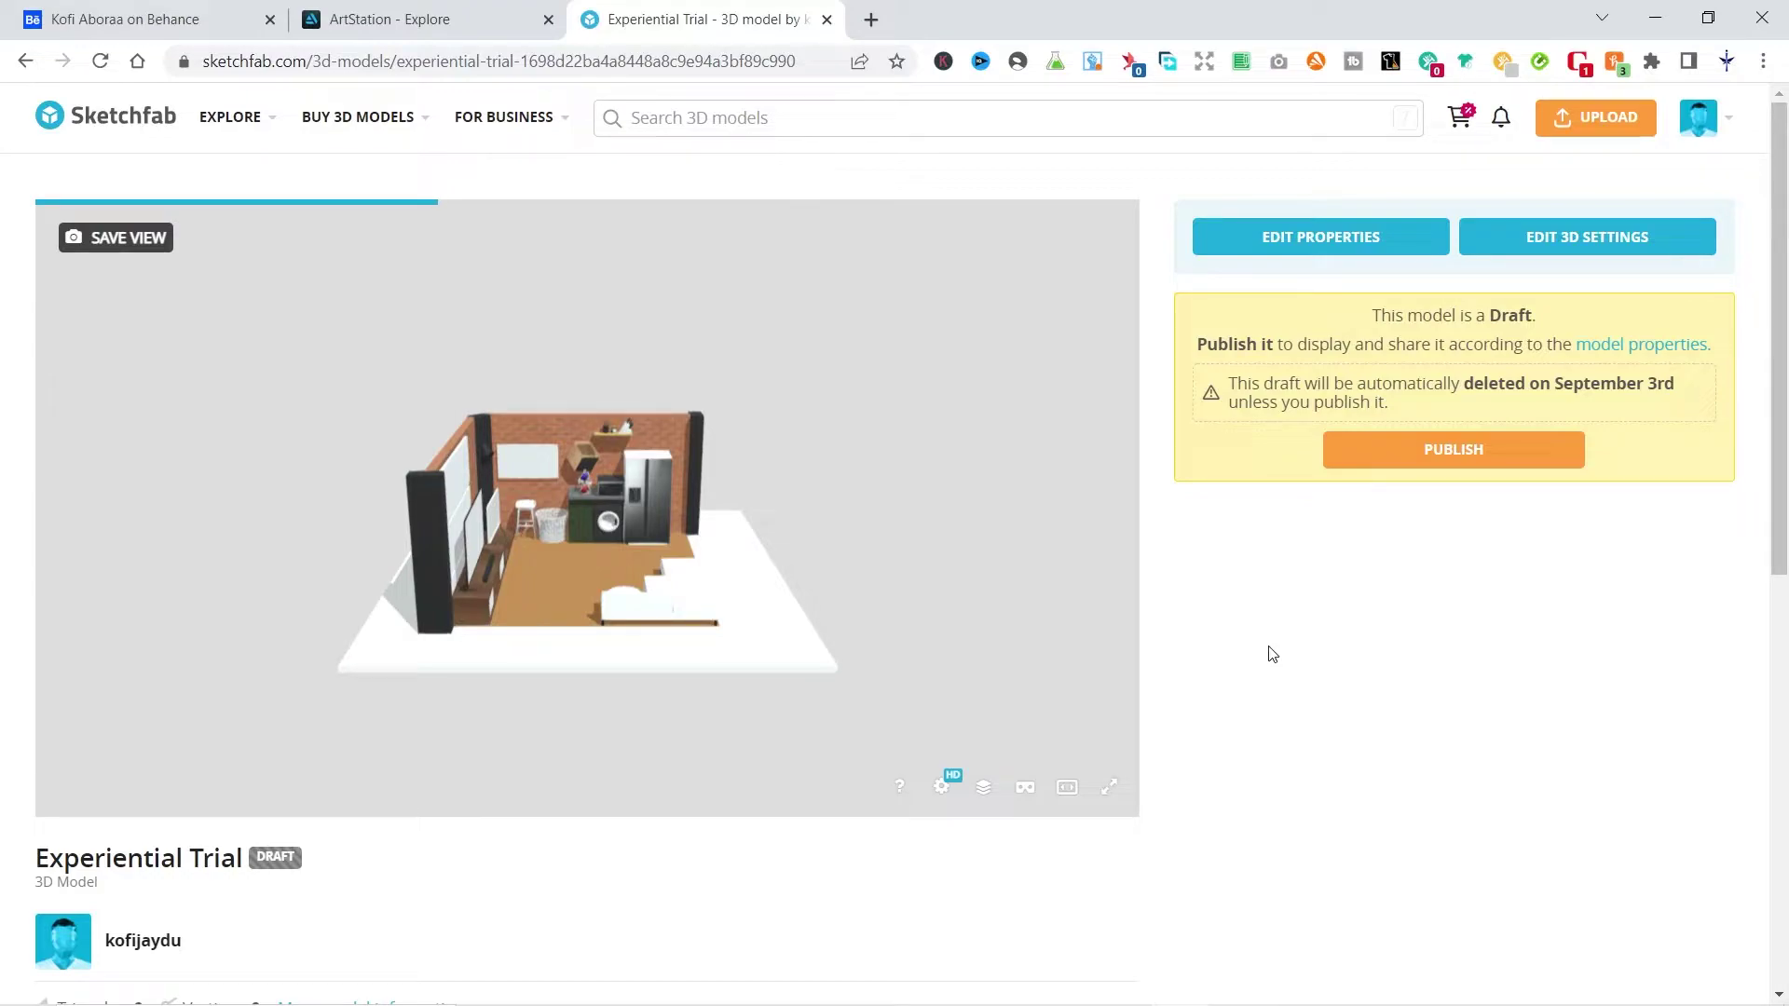
pyautogui.moveTo(877, 645)
pyautogui.mouseDown()
pyautogui.moveTo(511, 627)
pyautogui.moveTo(599, 639)
pyautogui.moveTo(771, 600)
pyautogui.moveTo(598, 558)
pyautogui.moveTo(529, 571)
pyautogui.moveTo(546, 581)
pyautogui.mouseUp()
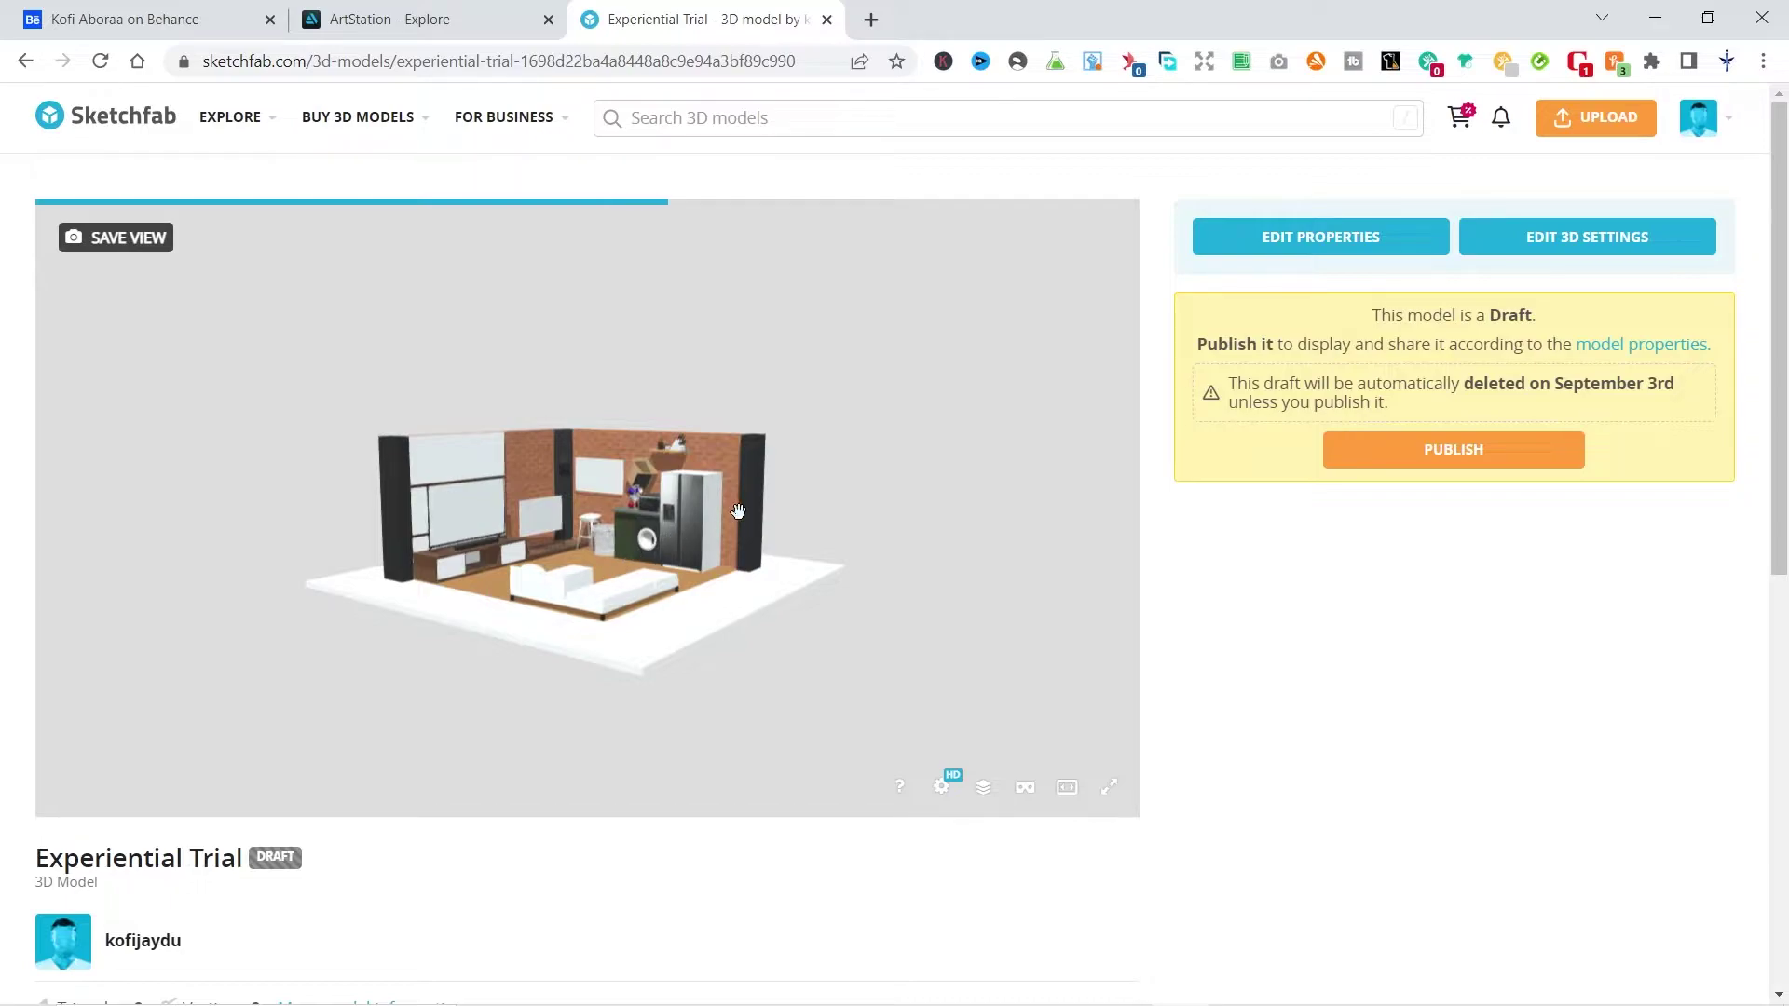
pyautogui.click(1536, 240)
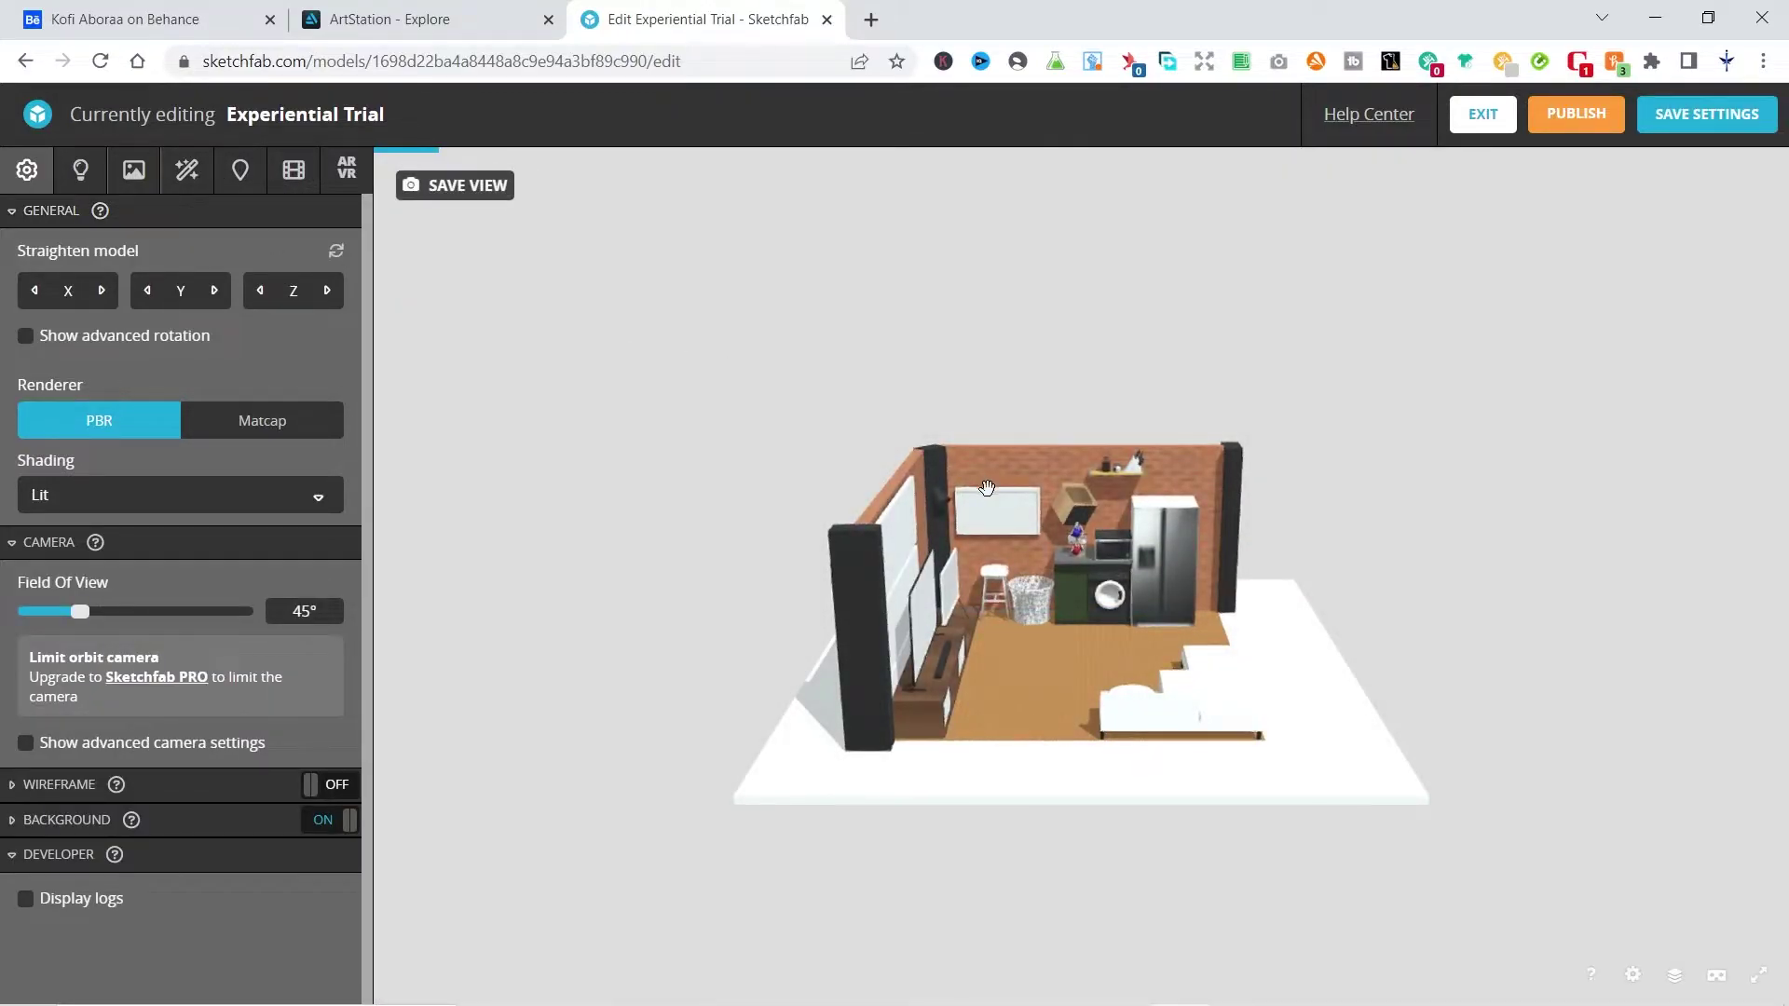
pyautogui.moveTo(1056, 566); pyautogui.dragTo(986, 615)
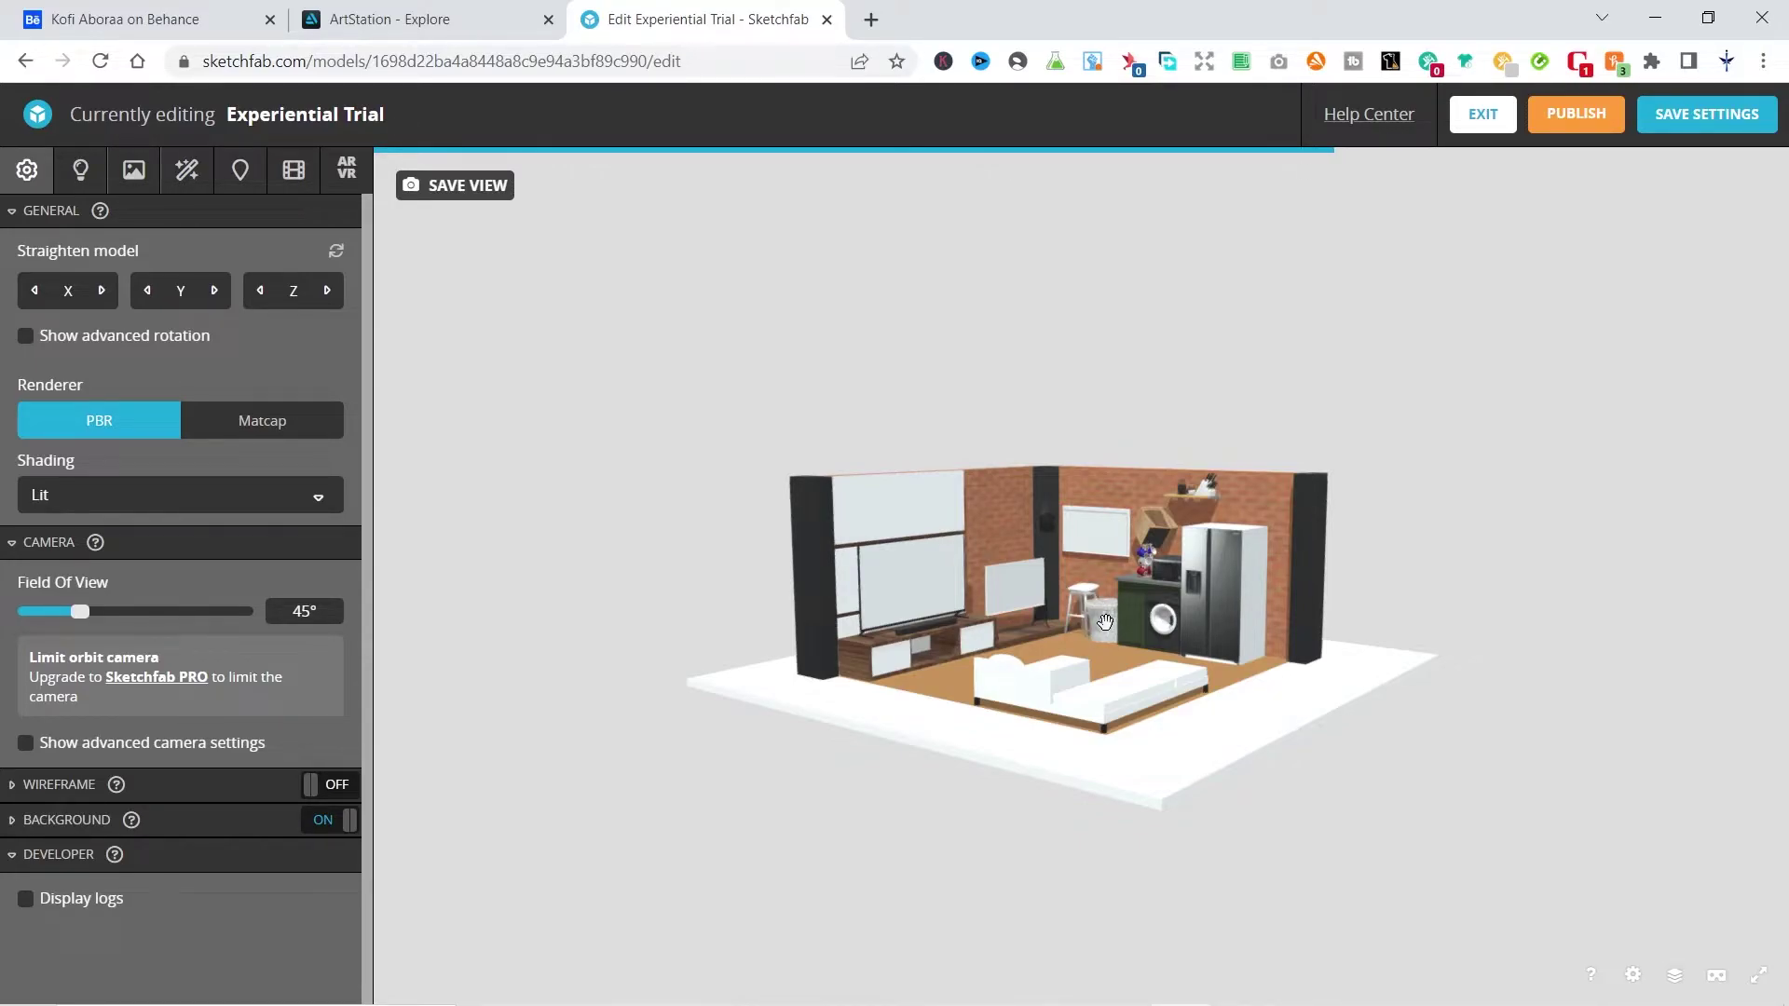
pyautogui.moveTo(1110, 667)
pyautogui.mouseDown()
pyautogui.moveTo(942, 673)
pyautogui.moveTo(1098, 674)
pyautogui.mouseUp()
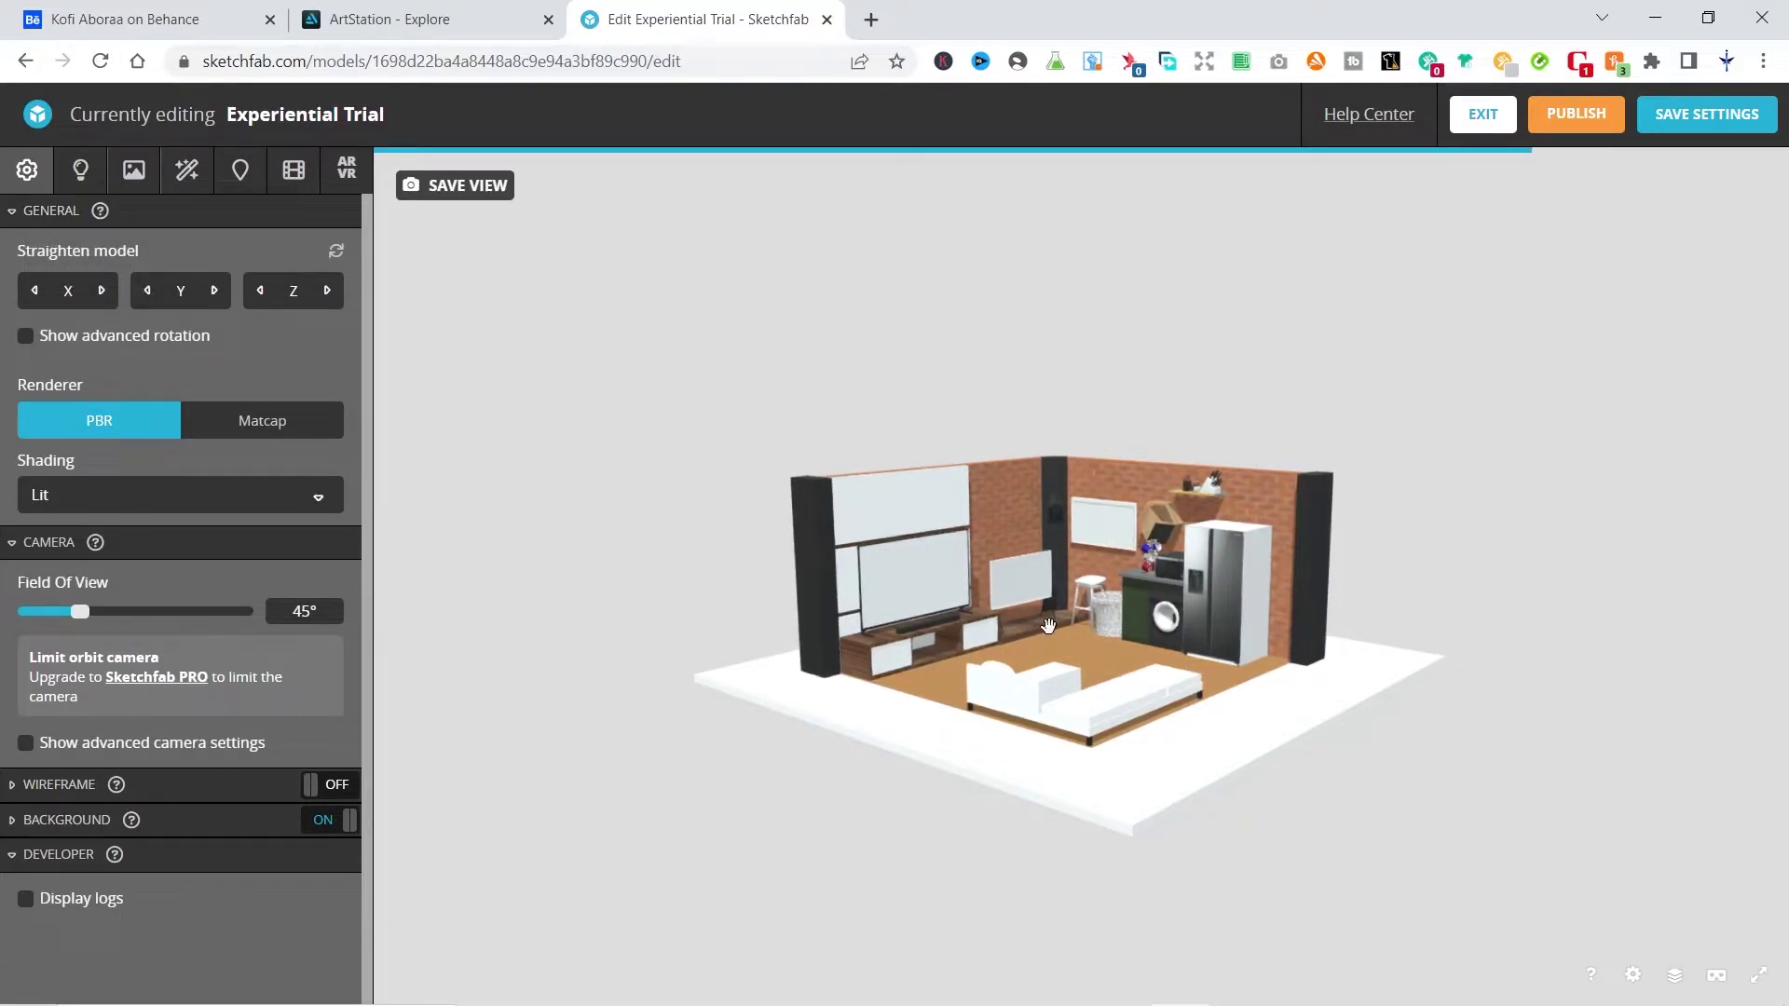
# Apply the pix 1.png texture to the base color of the blank wall-mounted frame's material, Frame_0.
pyautogui.click(135, 177)
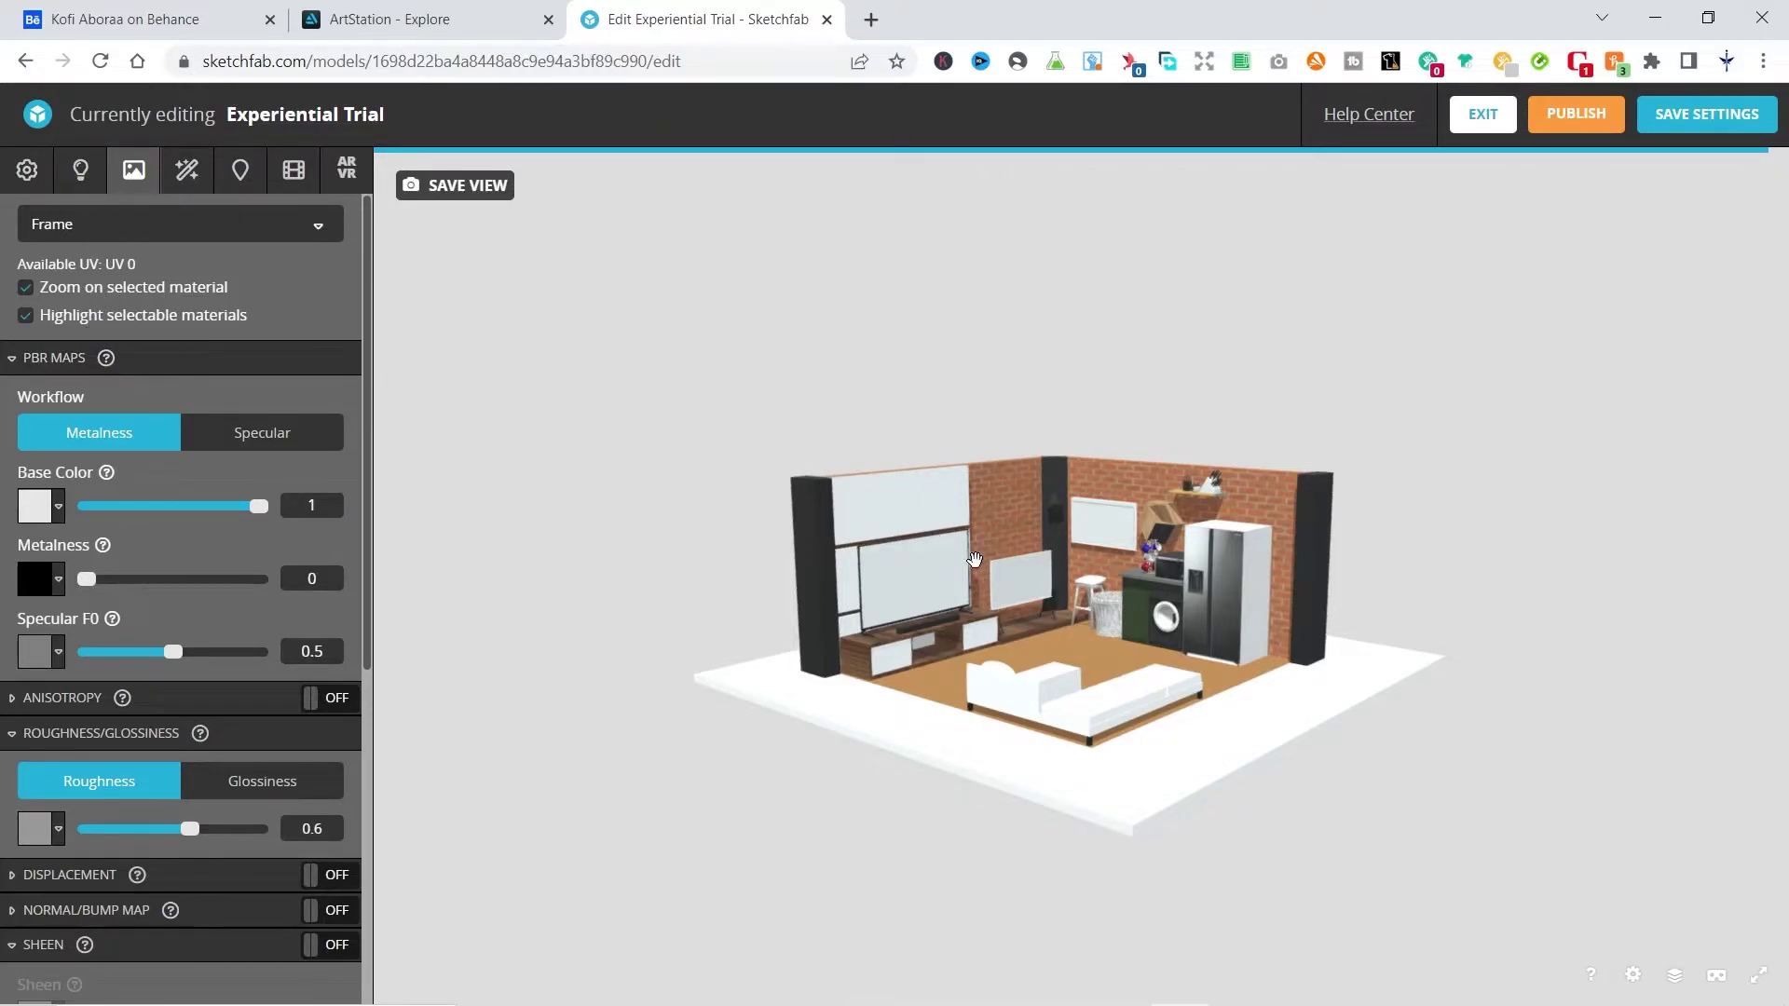
pyautogui.click(1099, 530)
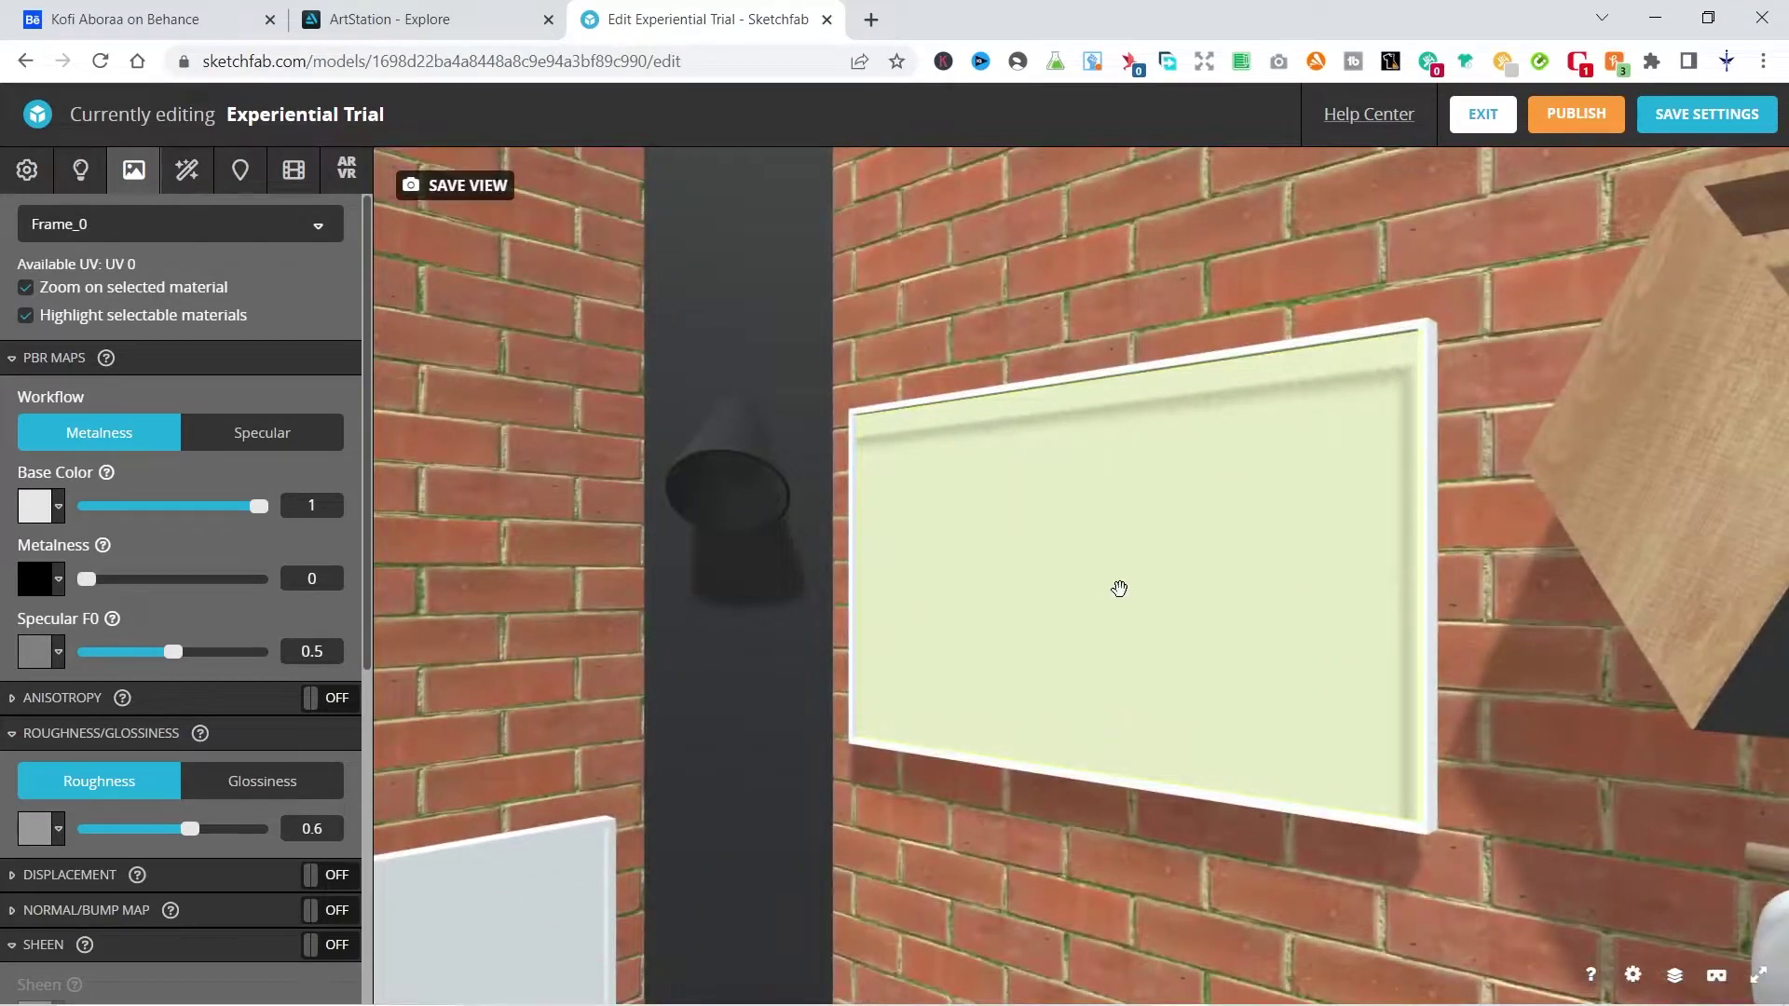
pyautogui.click(58, 507)
pyautogui.click(114, 587)
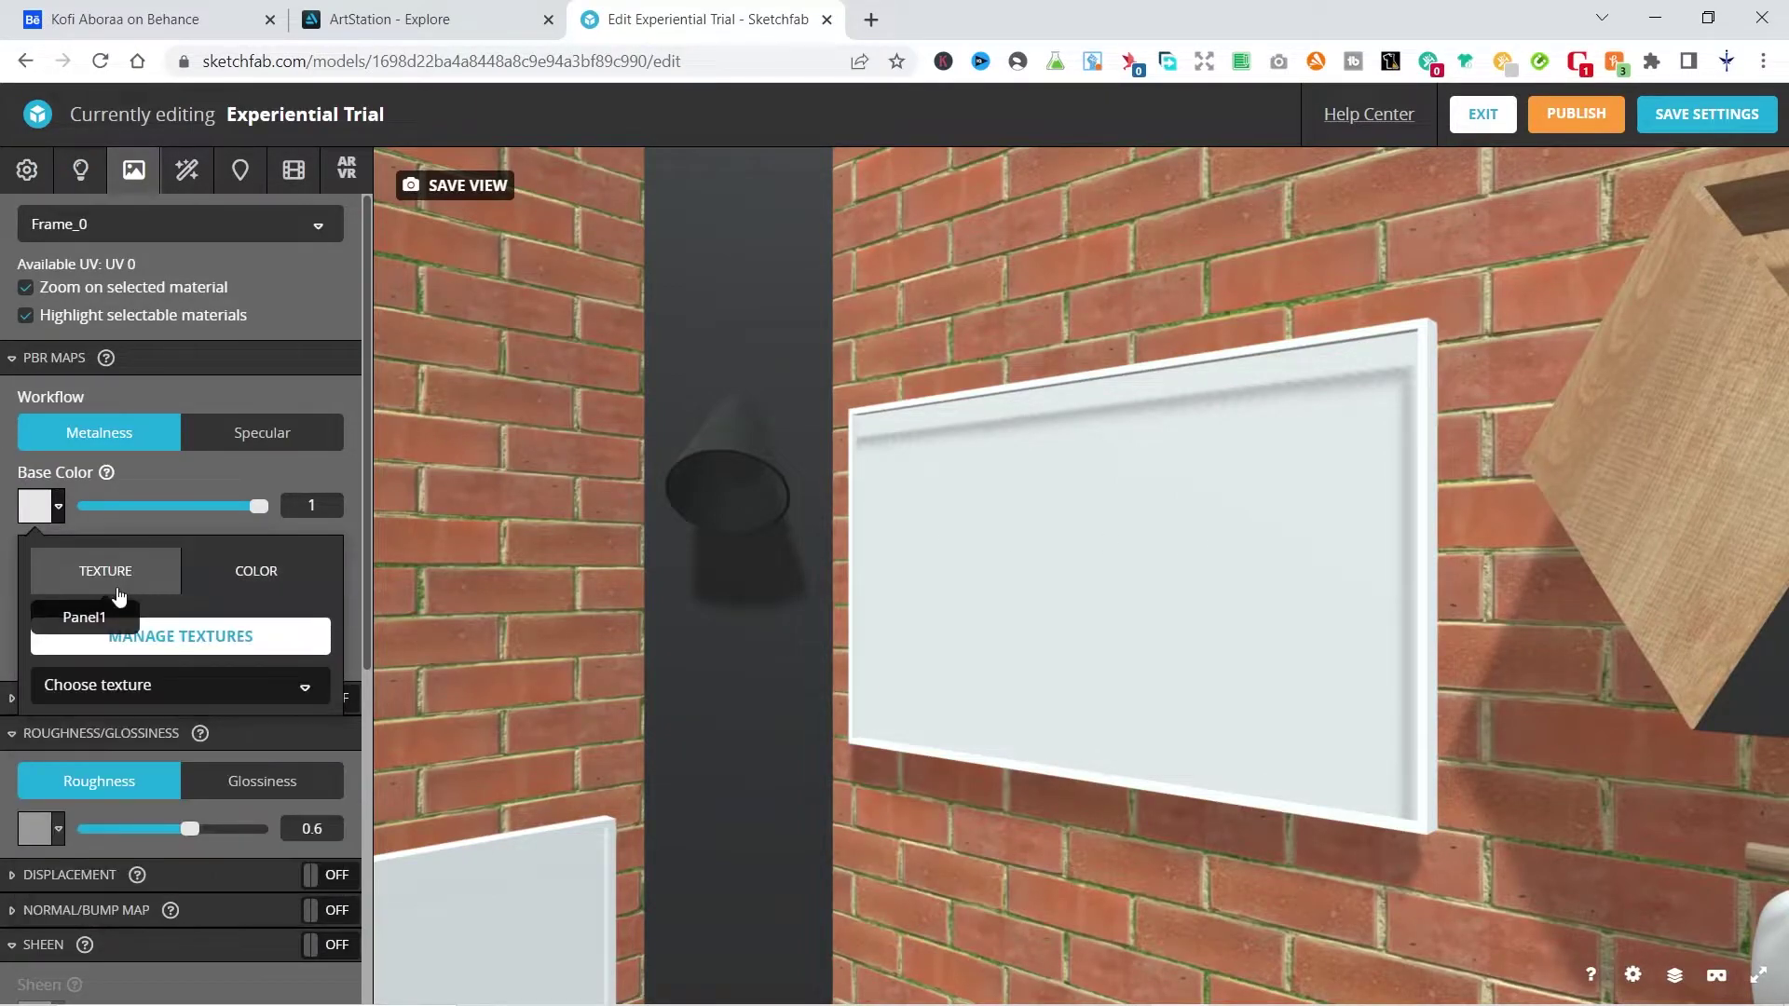
pyautogui.click(132, 685)
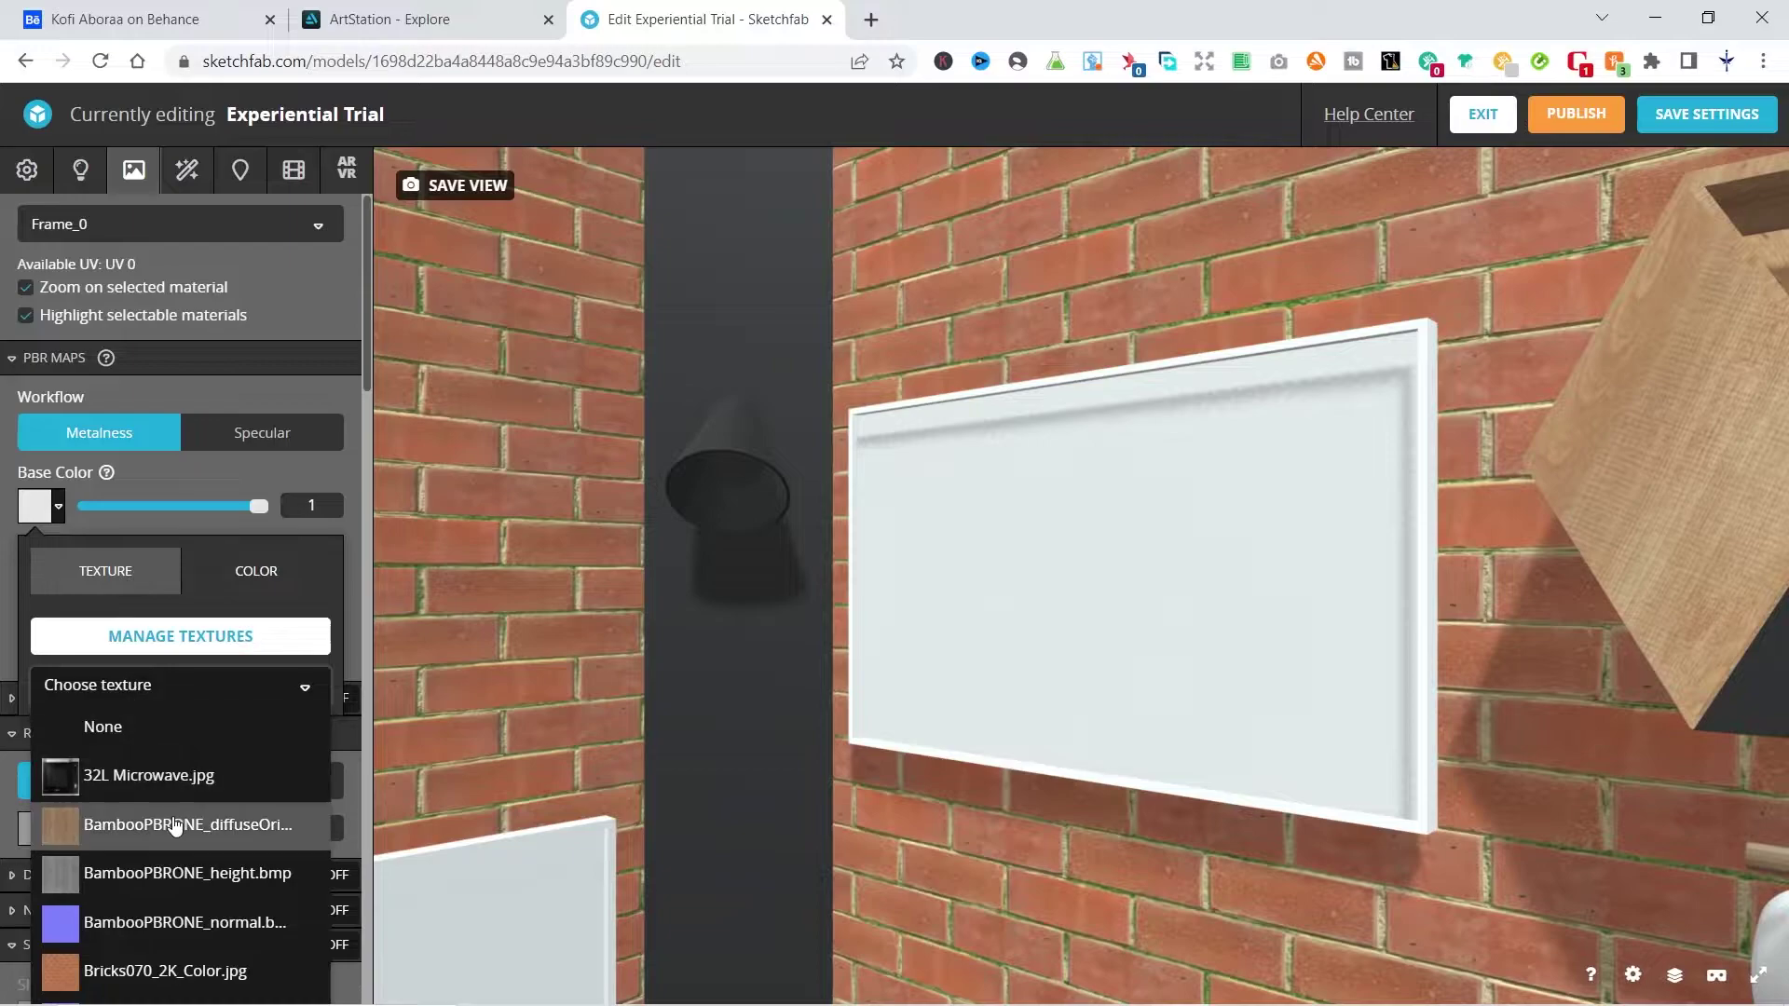
pyautogui.scroll(-10, 149, 745)
pyautogui.scroll(-13, 124, 758)
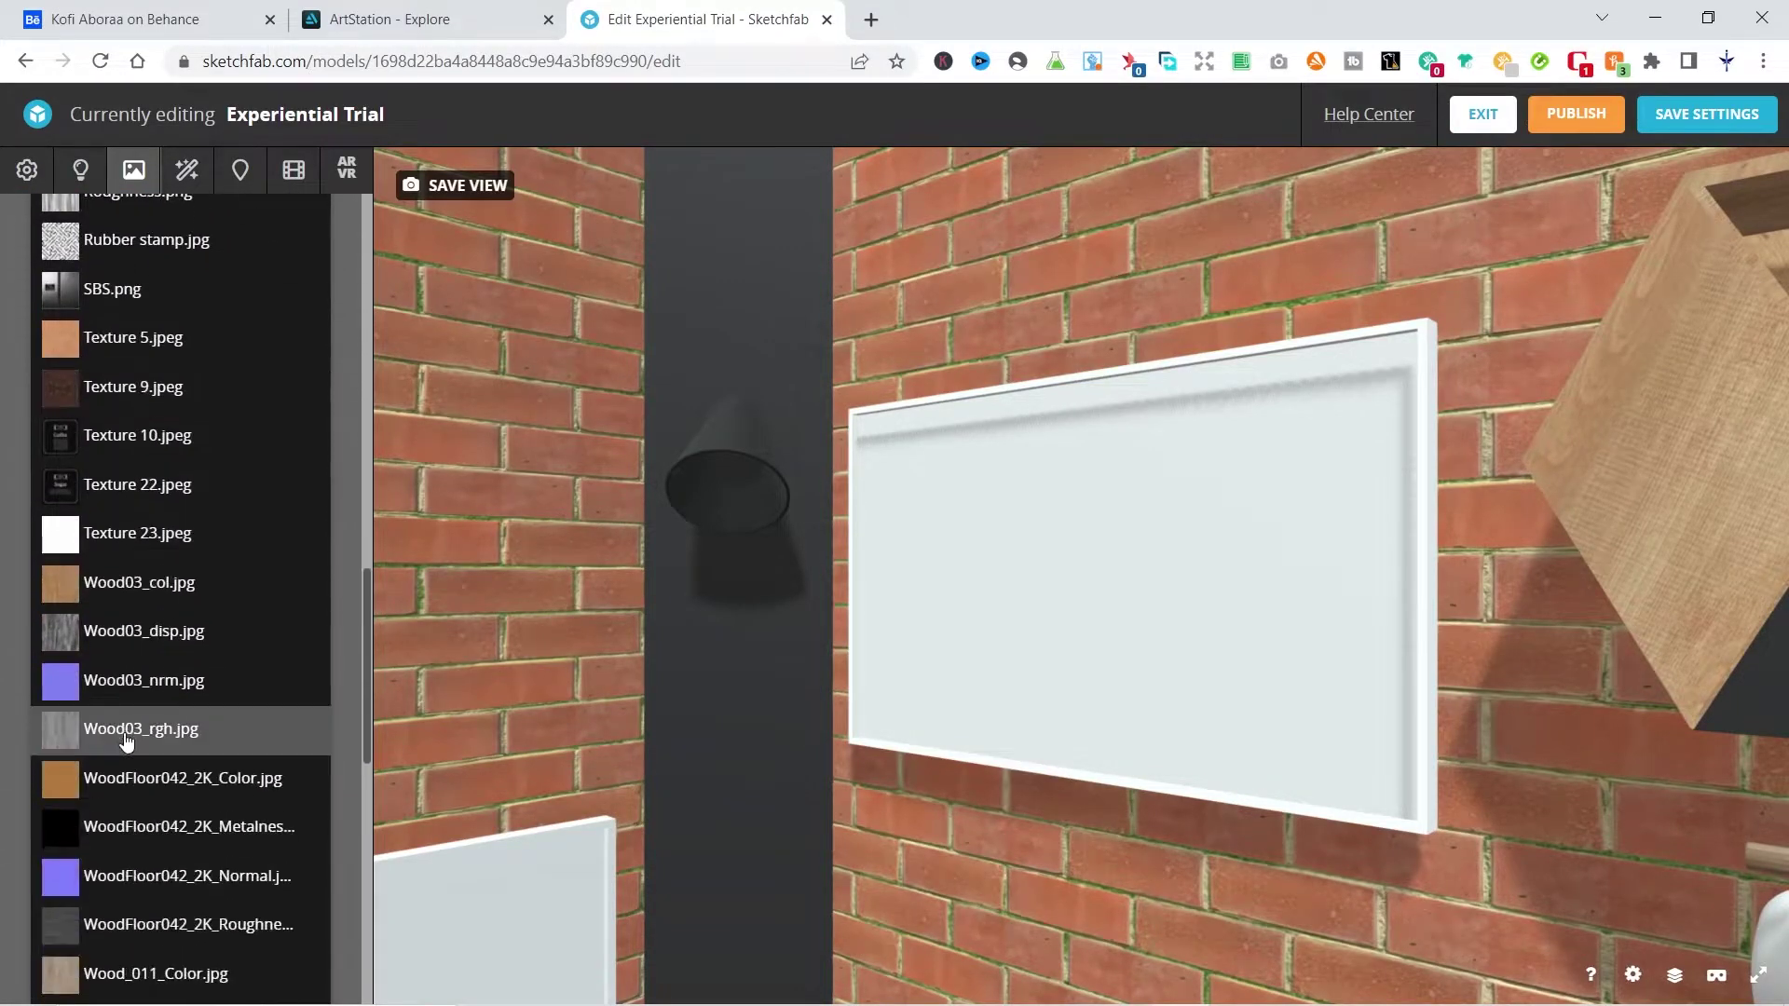
pyautogui.scroll(-3, 120, 783)
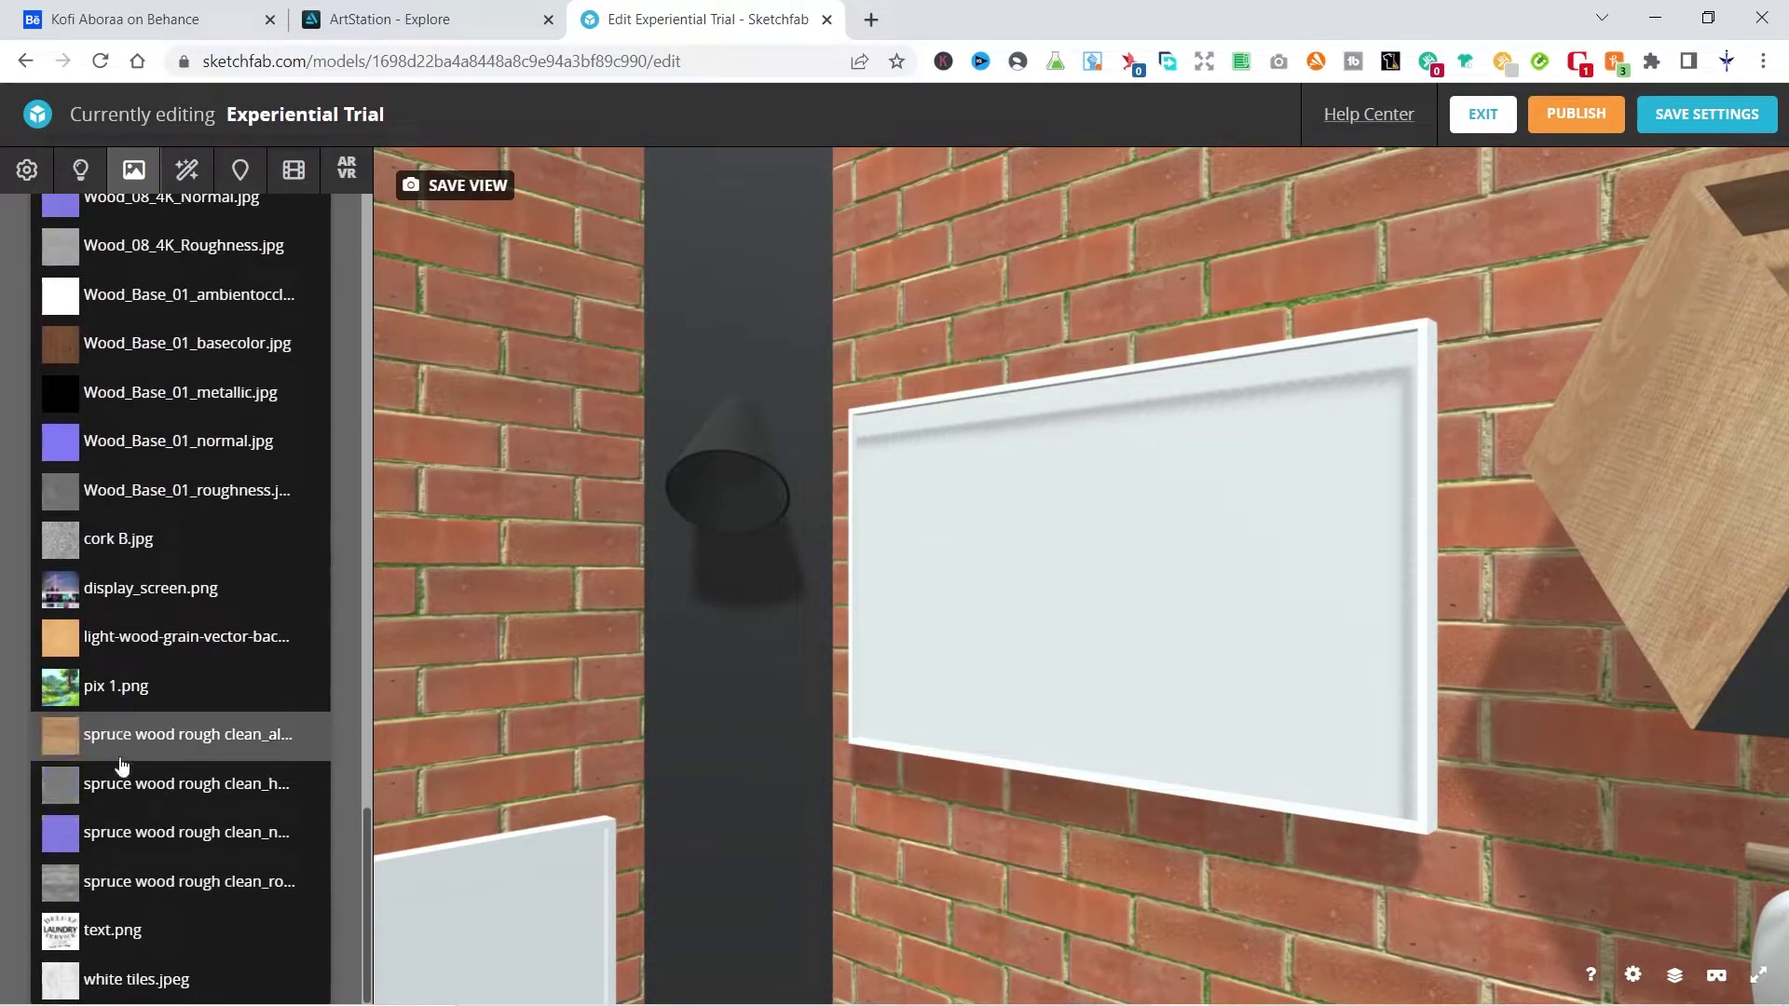
pyautogui.click(140, 688)
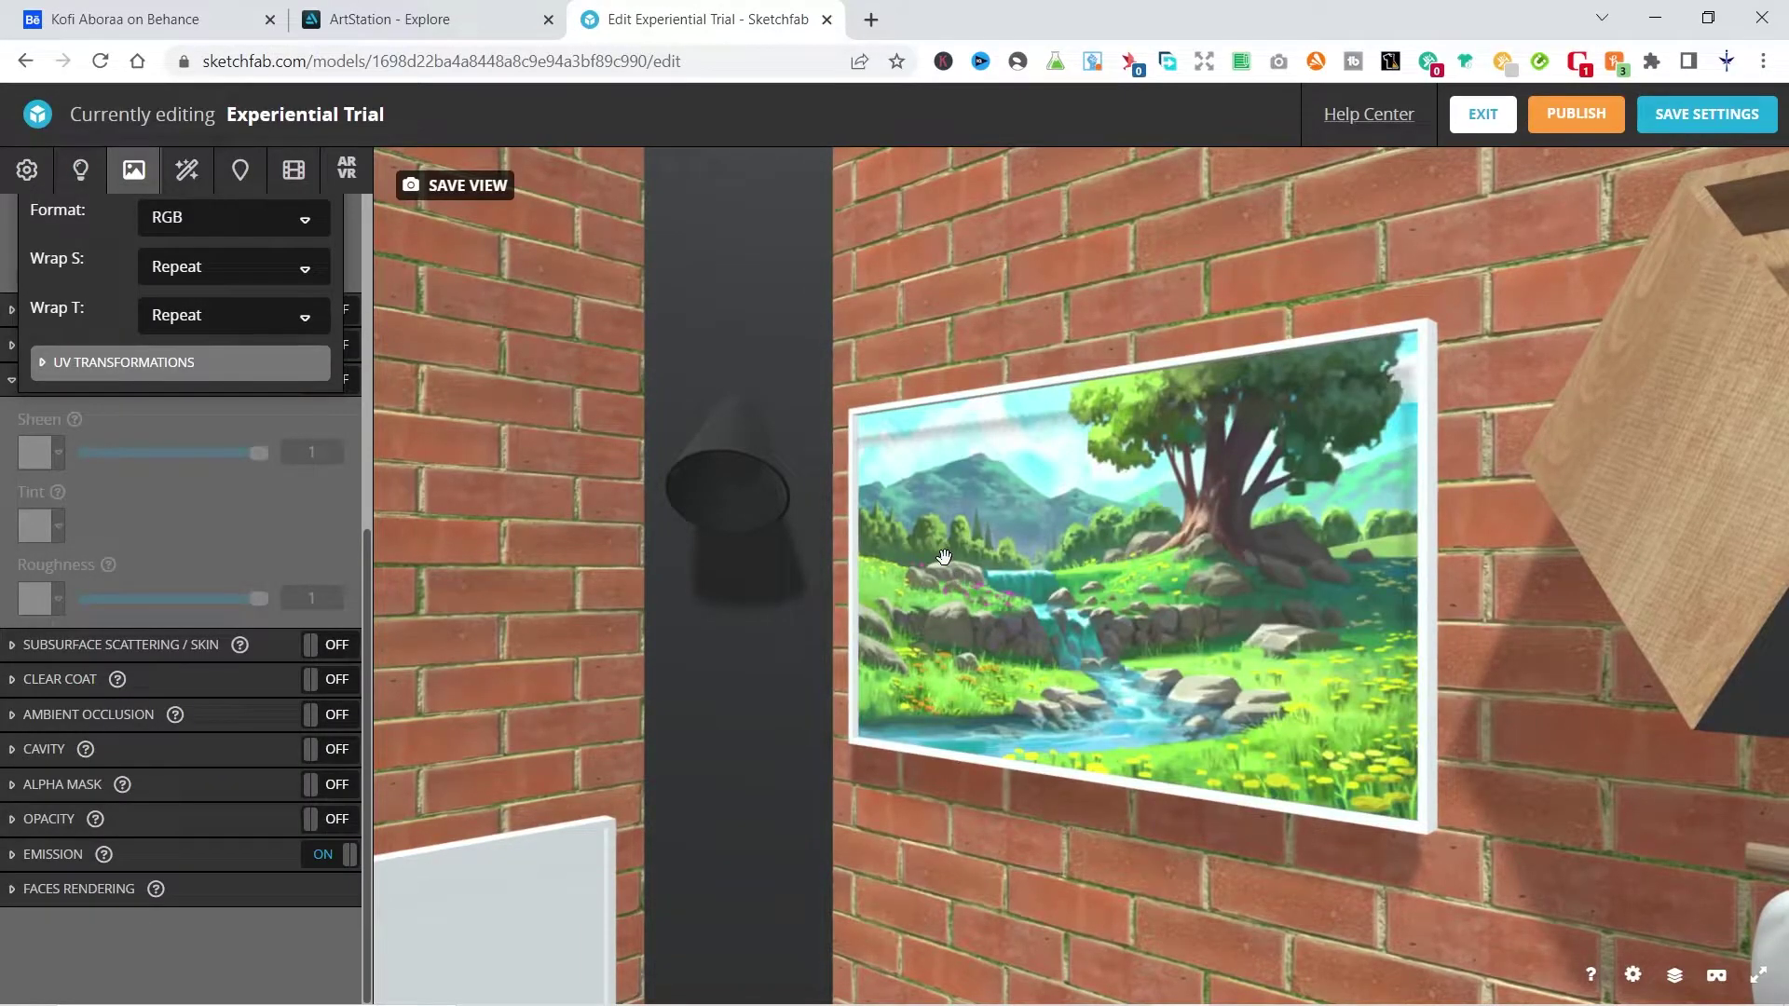
# Apply the pix 1.png texture to the base color of the blank easel-mounted display's material, Frame.
pyautogui.scroll(-5, 944, 556)
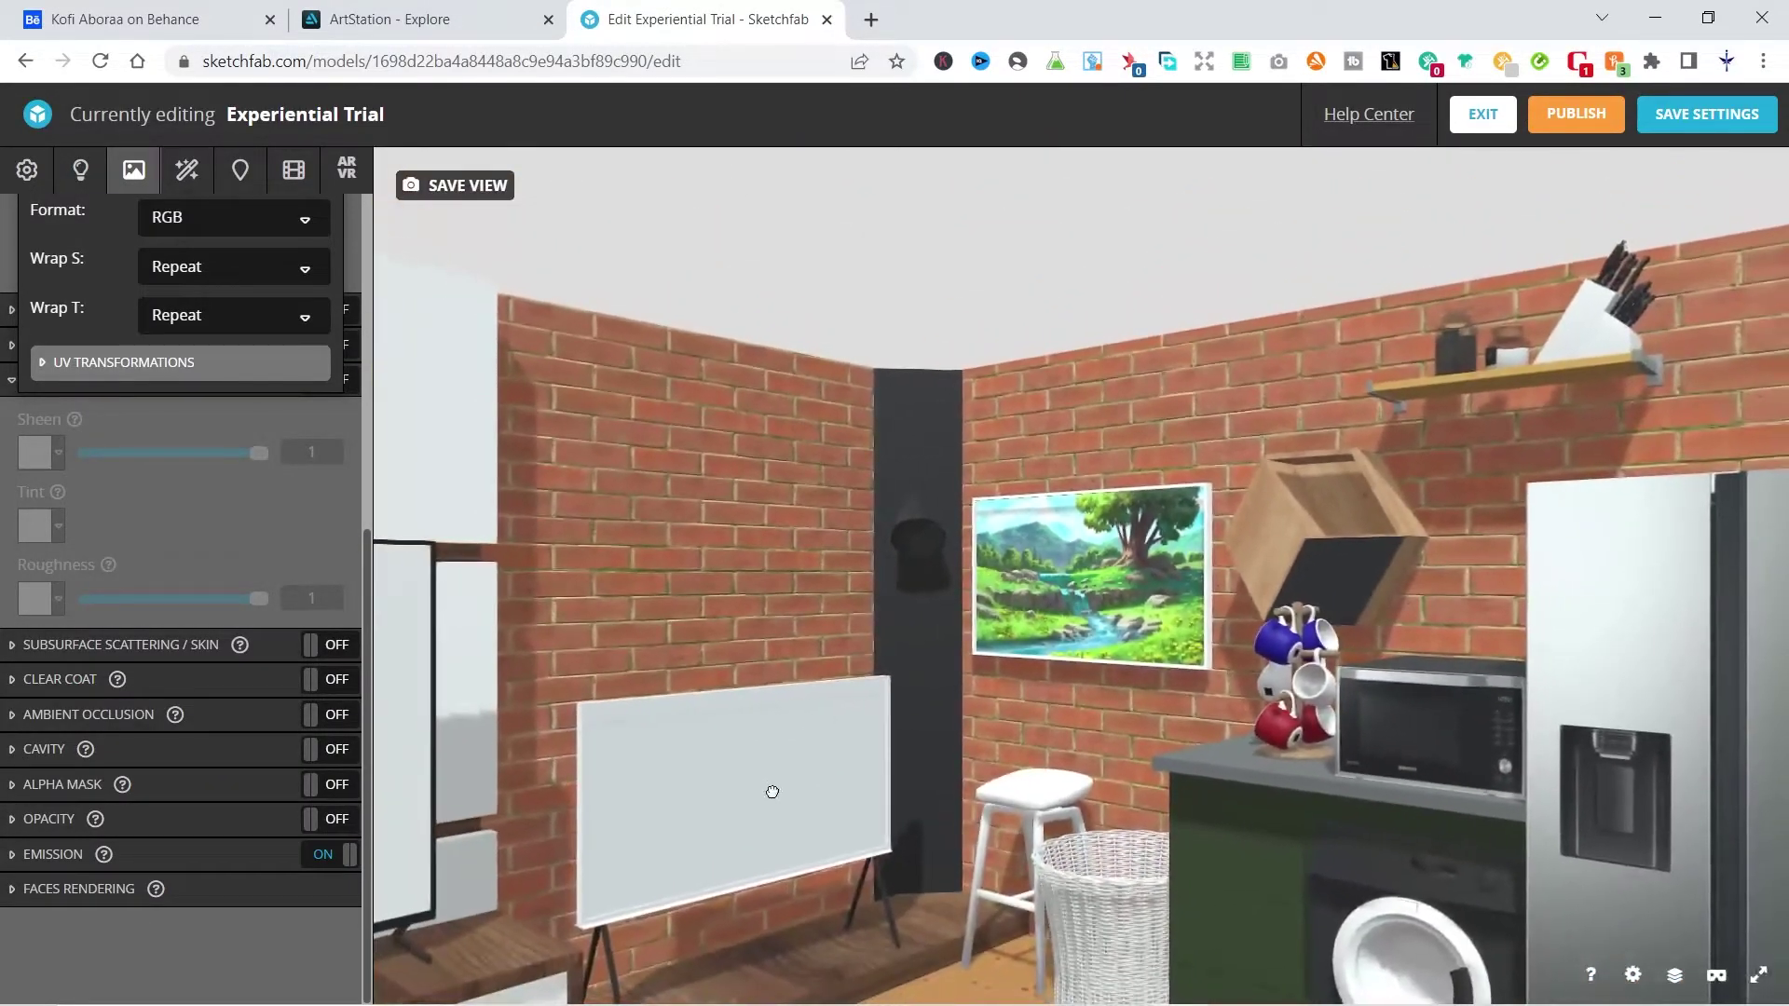
pyautogui.doubleClick(771, 791)
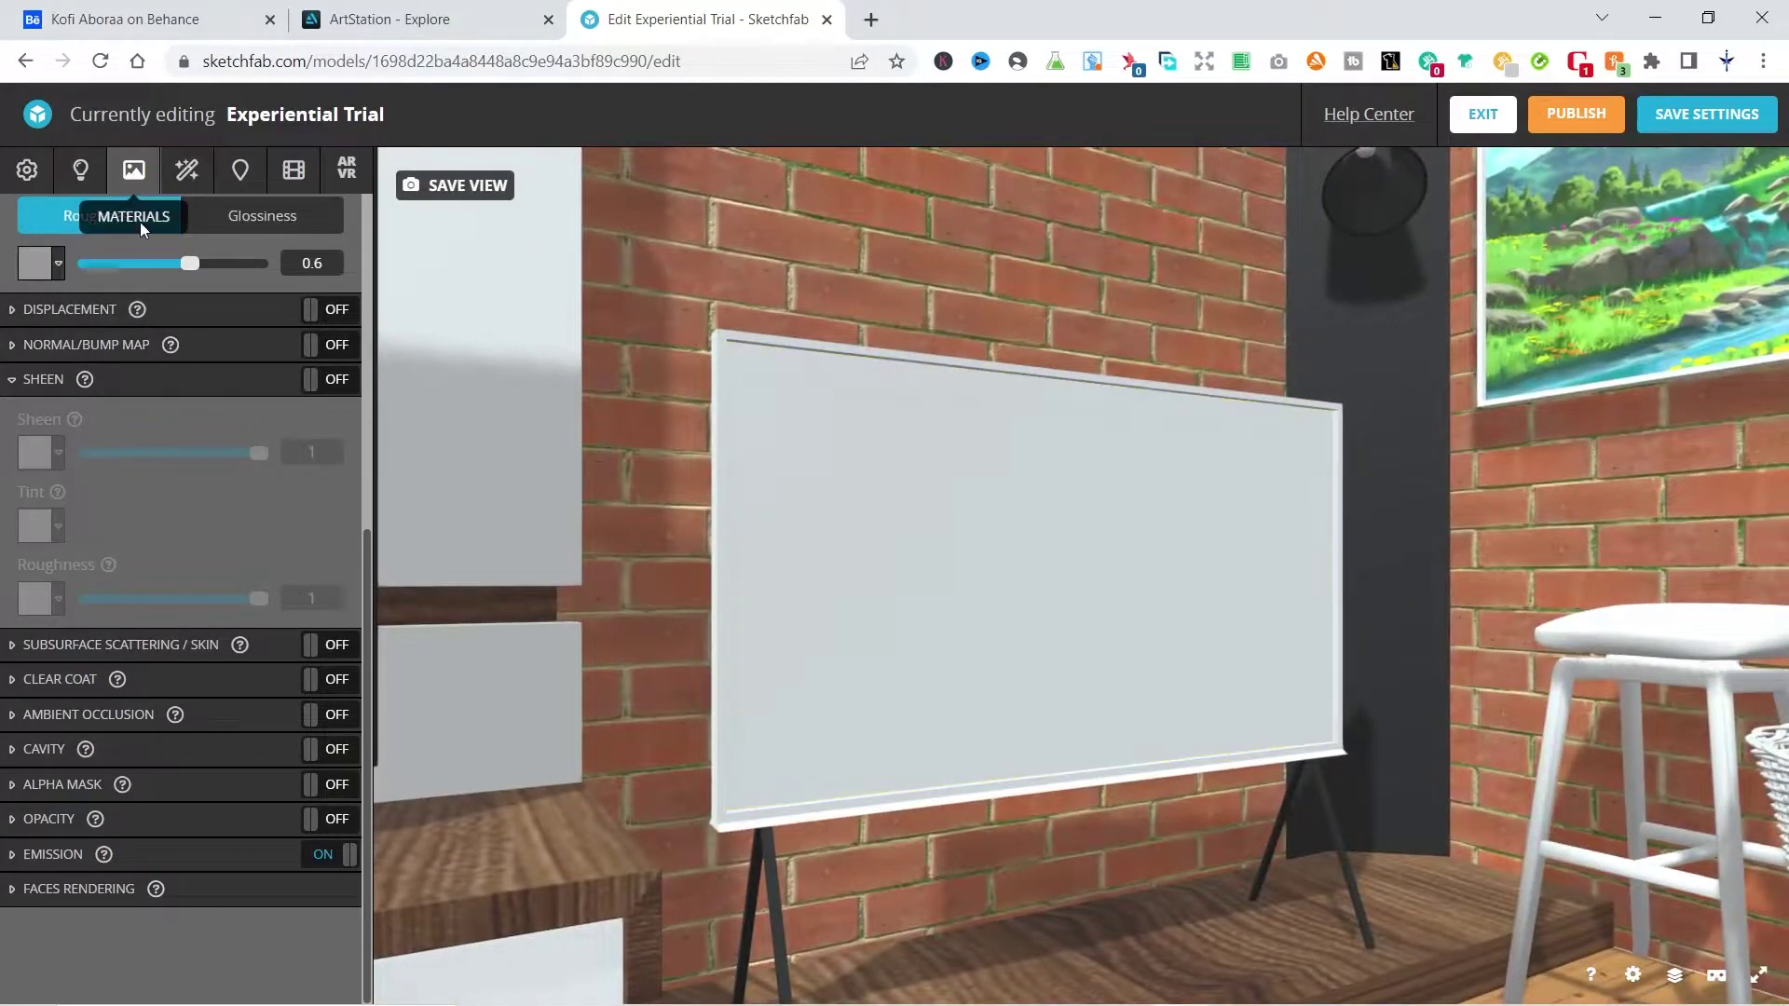
pyautogui.scroll(6, 181, 386)
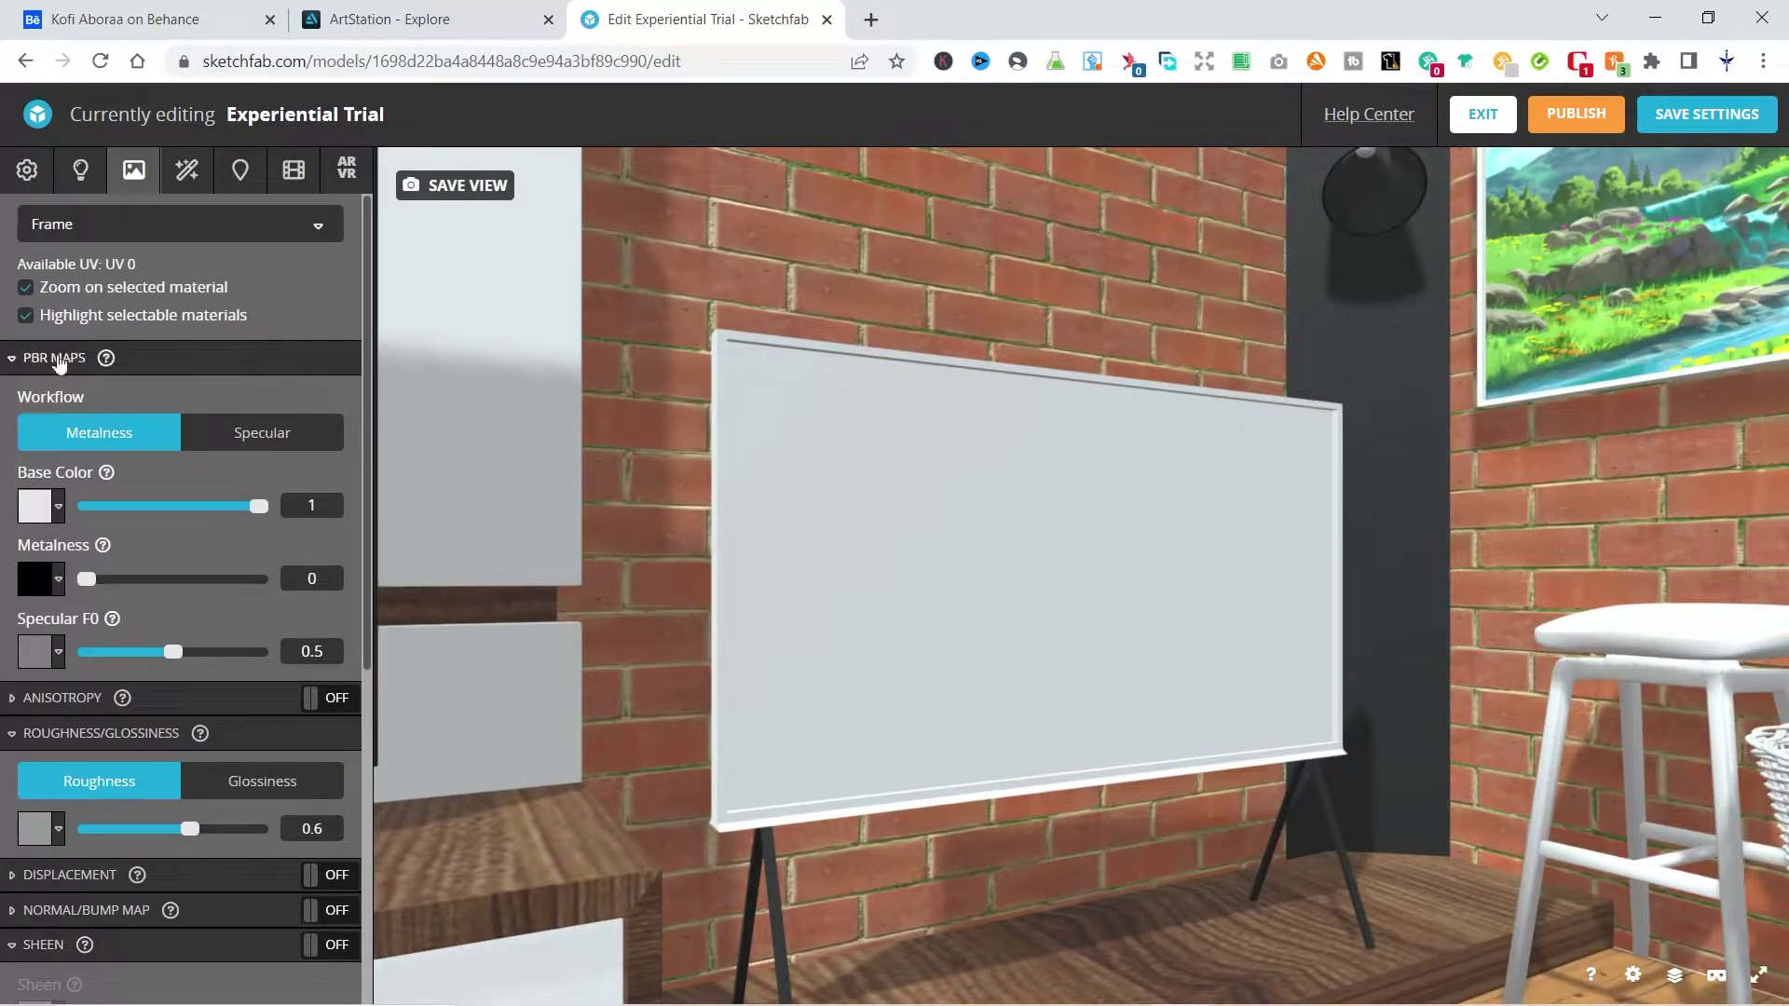
pyautogui.click(58, 506)
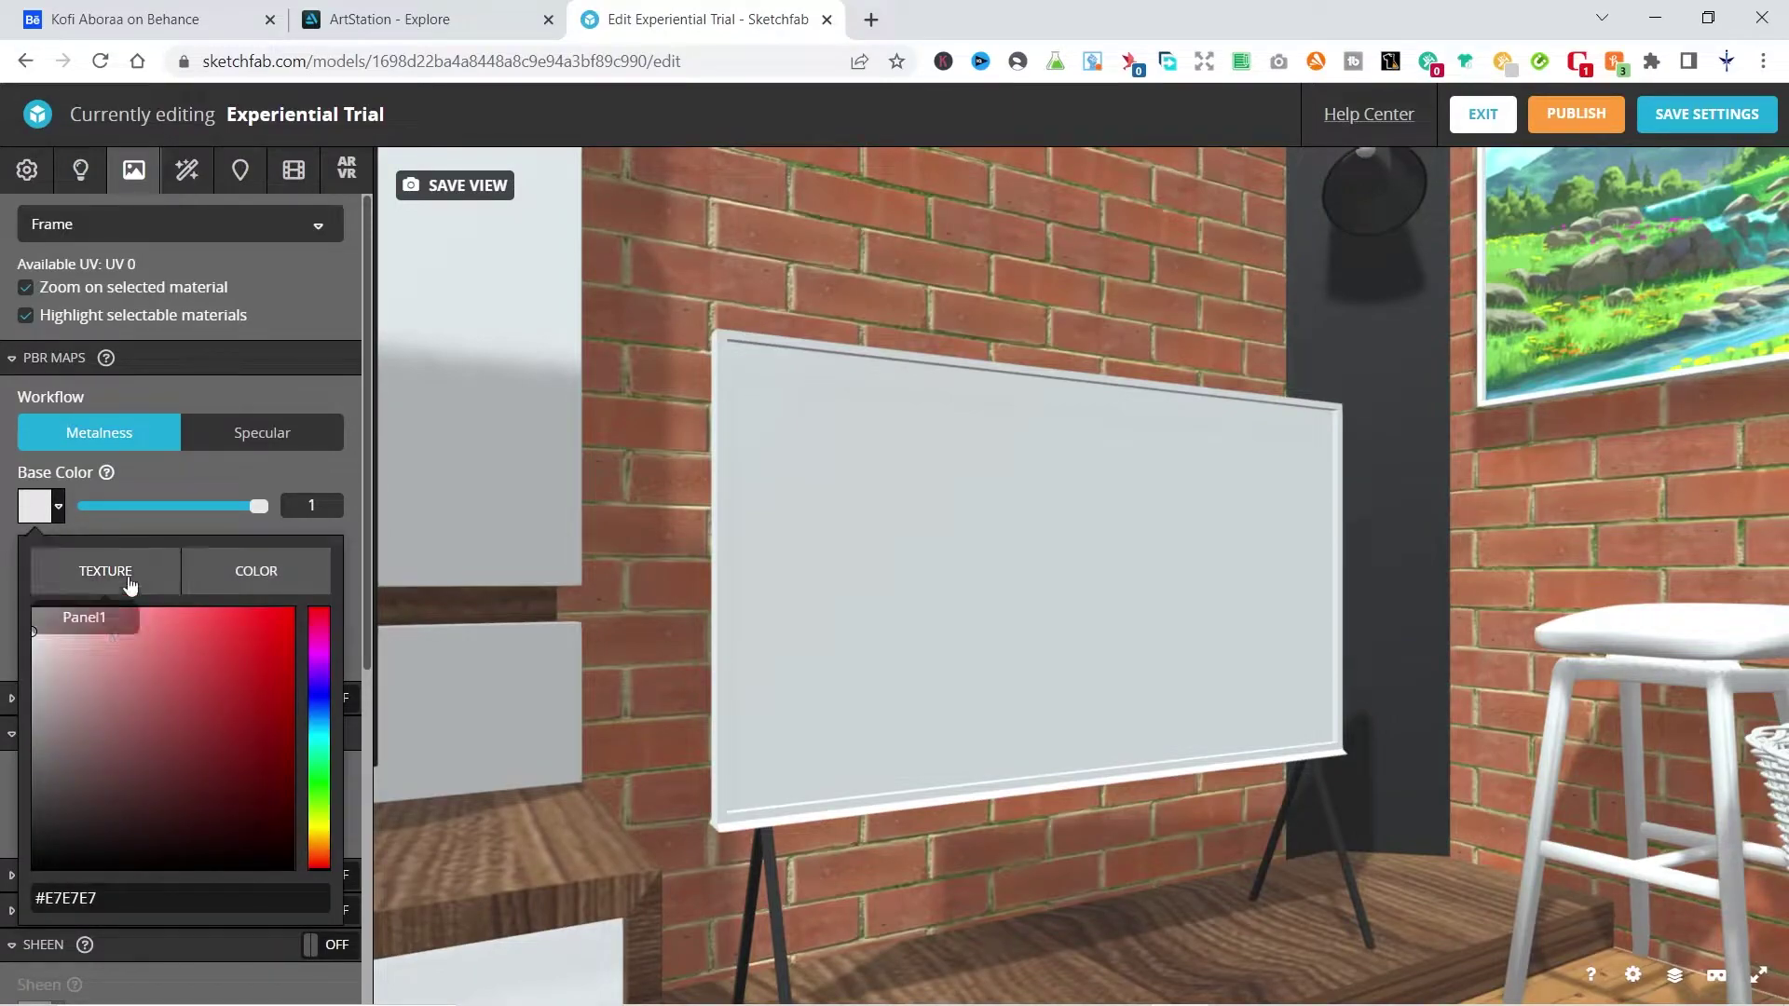
pyautogui.click(122, 578)
pyautogui.scroll(-3, 140, 680)
pyautogui.click(156, 469)
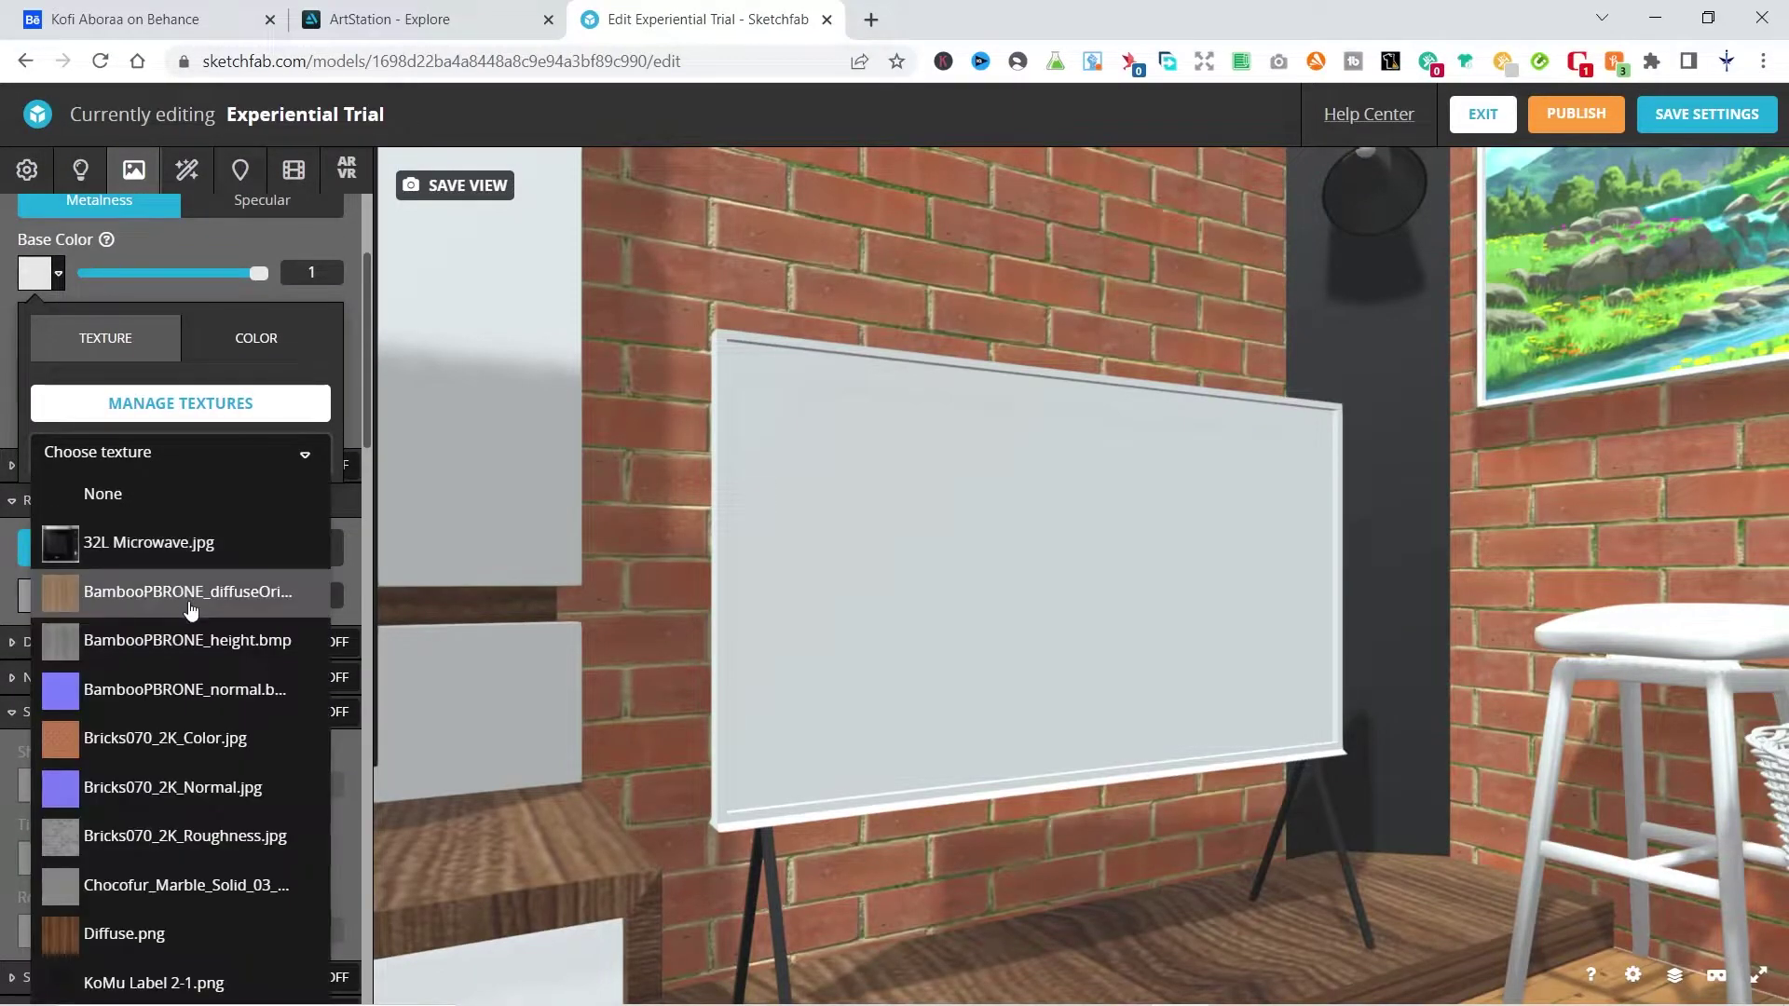
pyautogui.scroll(-15, 192, 643)
pyautogui.scroll(-2, 172, 683)
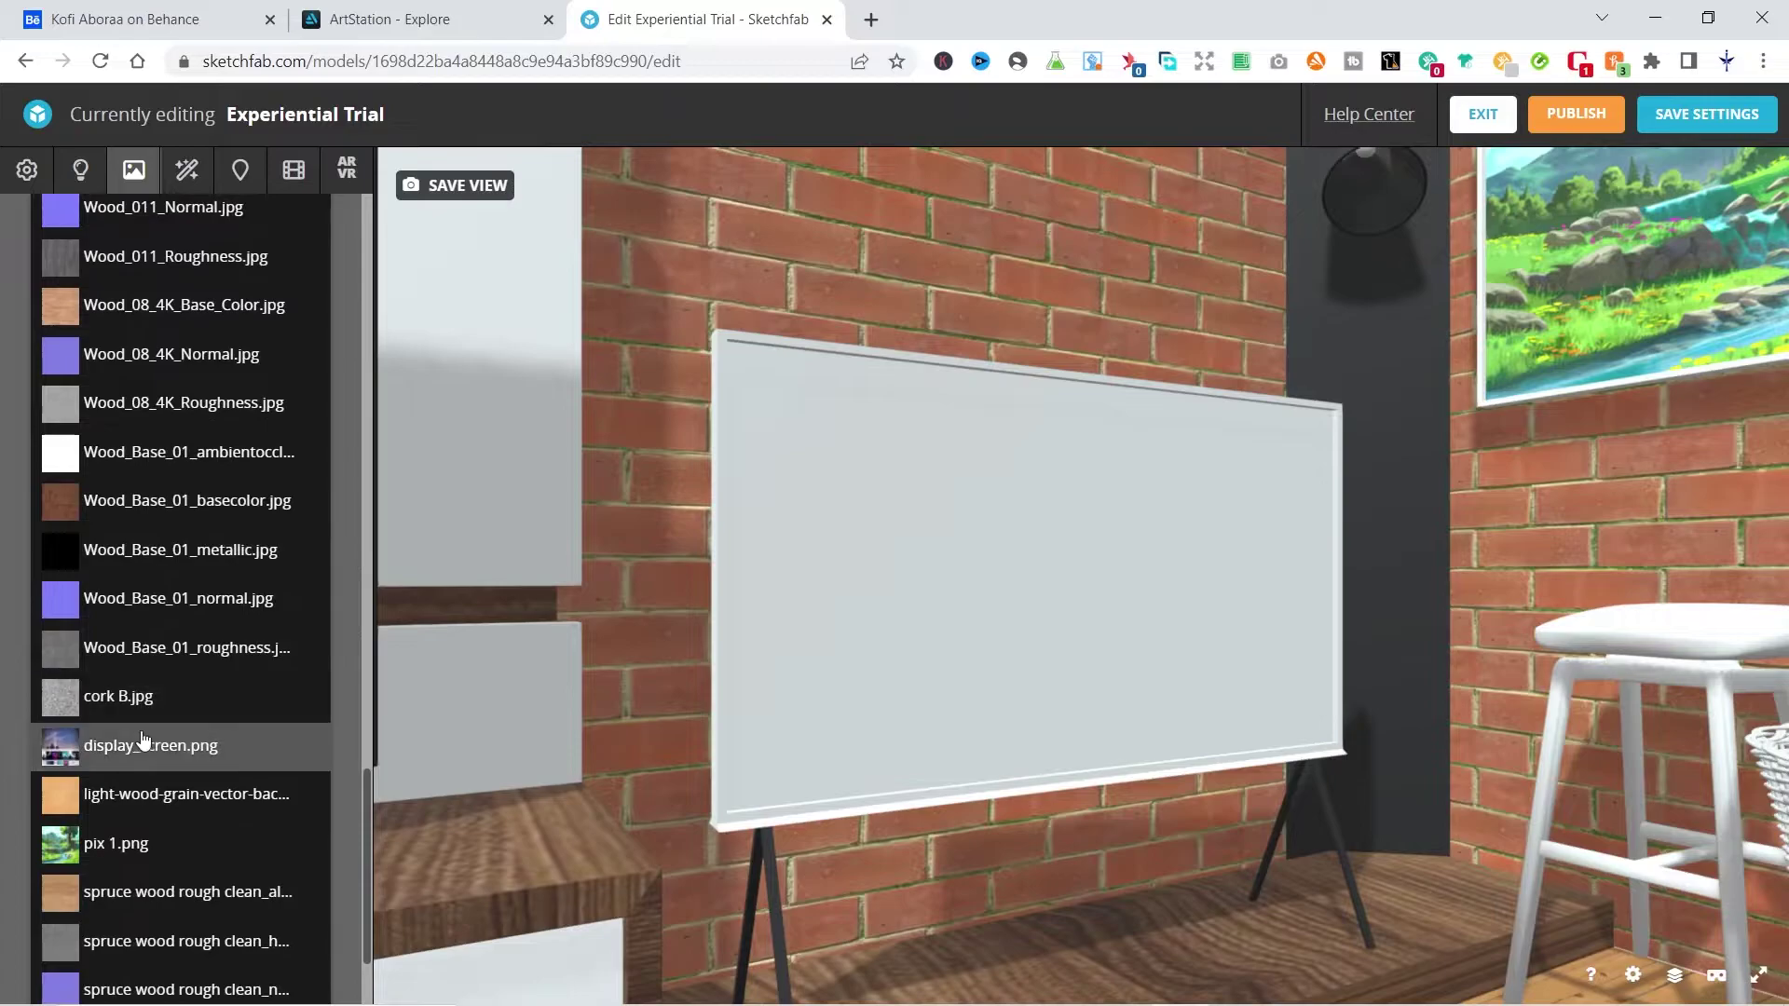
pyautogui.click(140, 839)
pyautogui.scroll(-5, 912, 564)
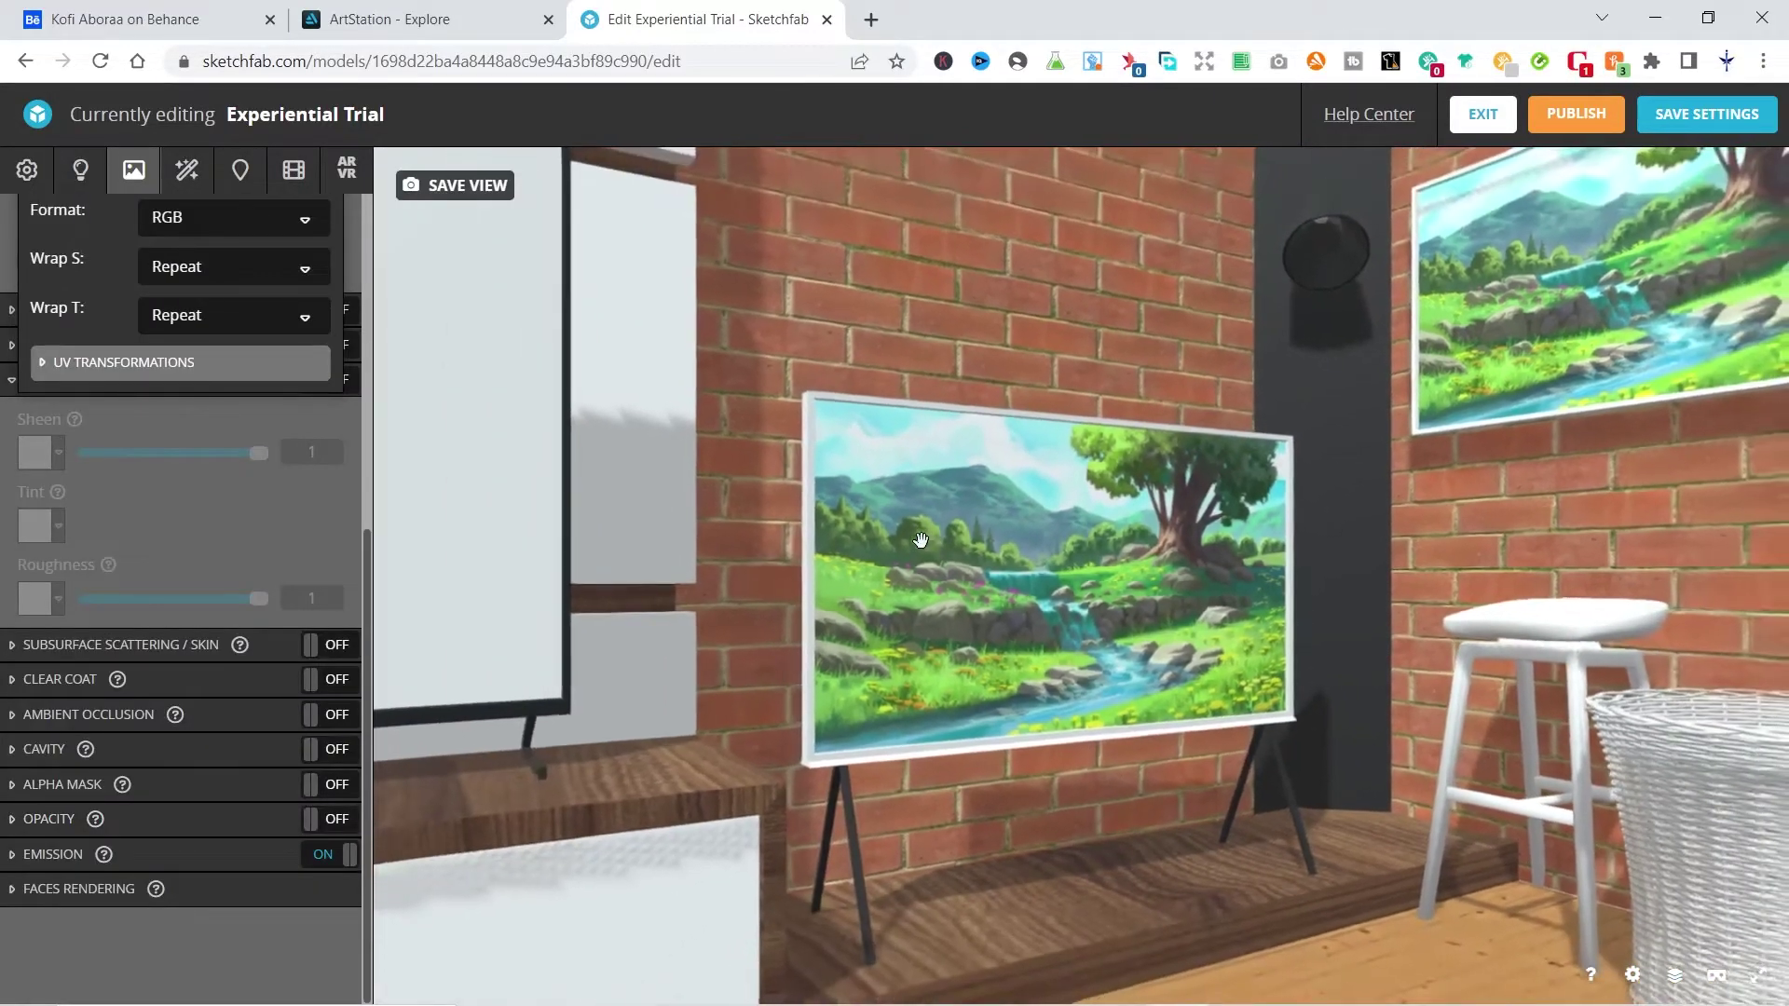
# Apply the display_screen.png texture to the base color of the blank television screen's material.
pyautogui.click(747, 495)
pyautogui.scroll(5, 737, 502)
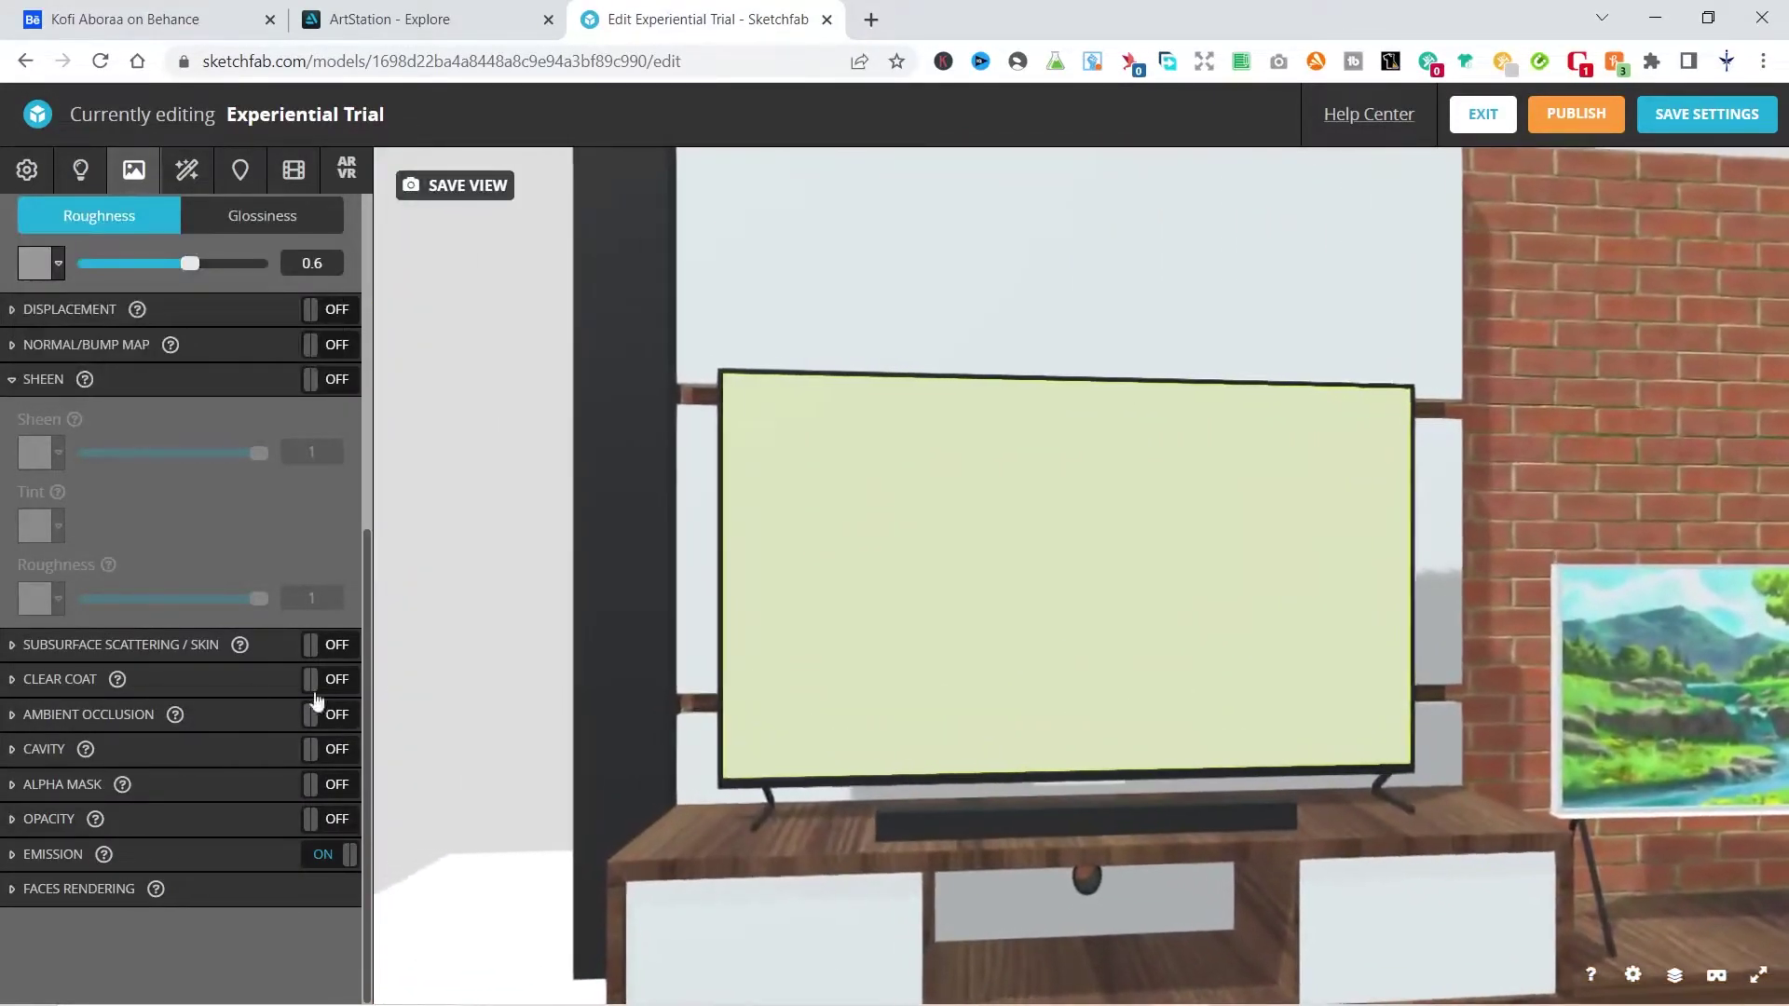
pyautogui.scroll(4, 84, 252)
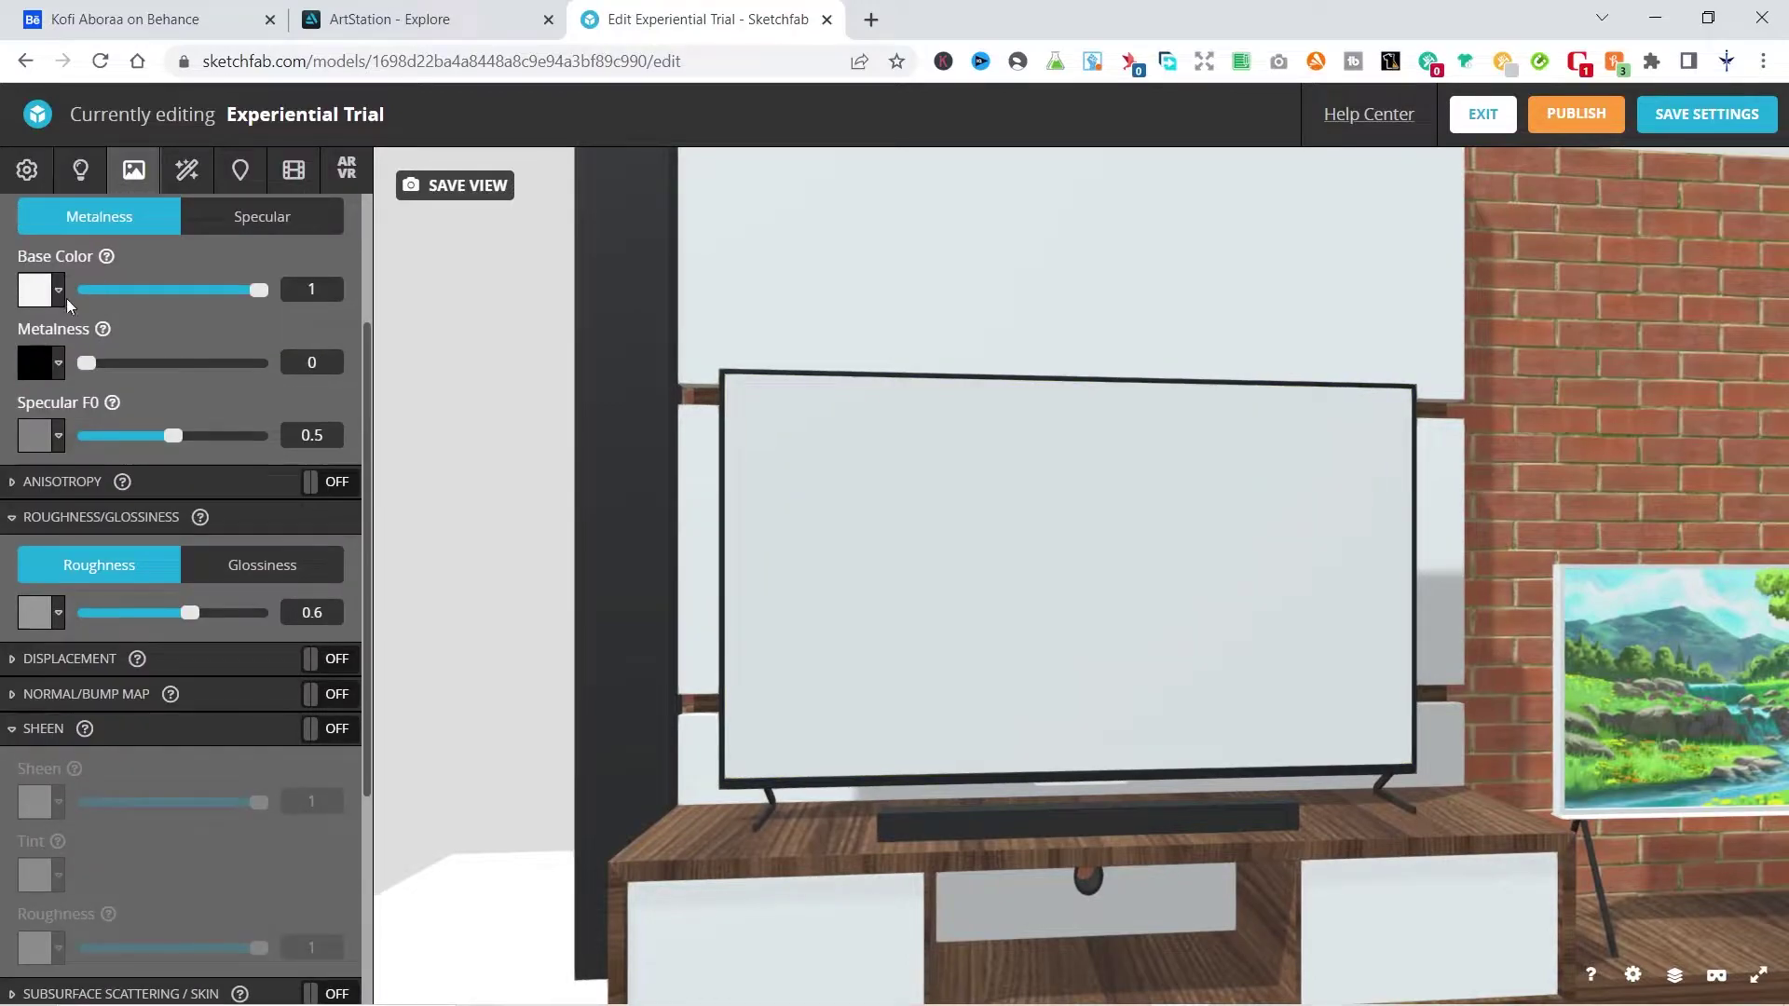
pyautogui.click(56, 291)
pyautogui.click(74, 359)
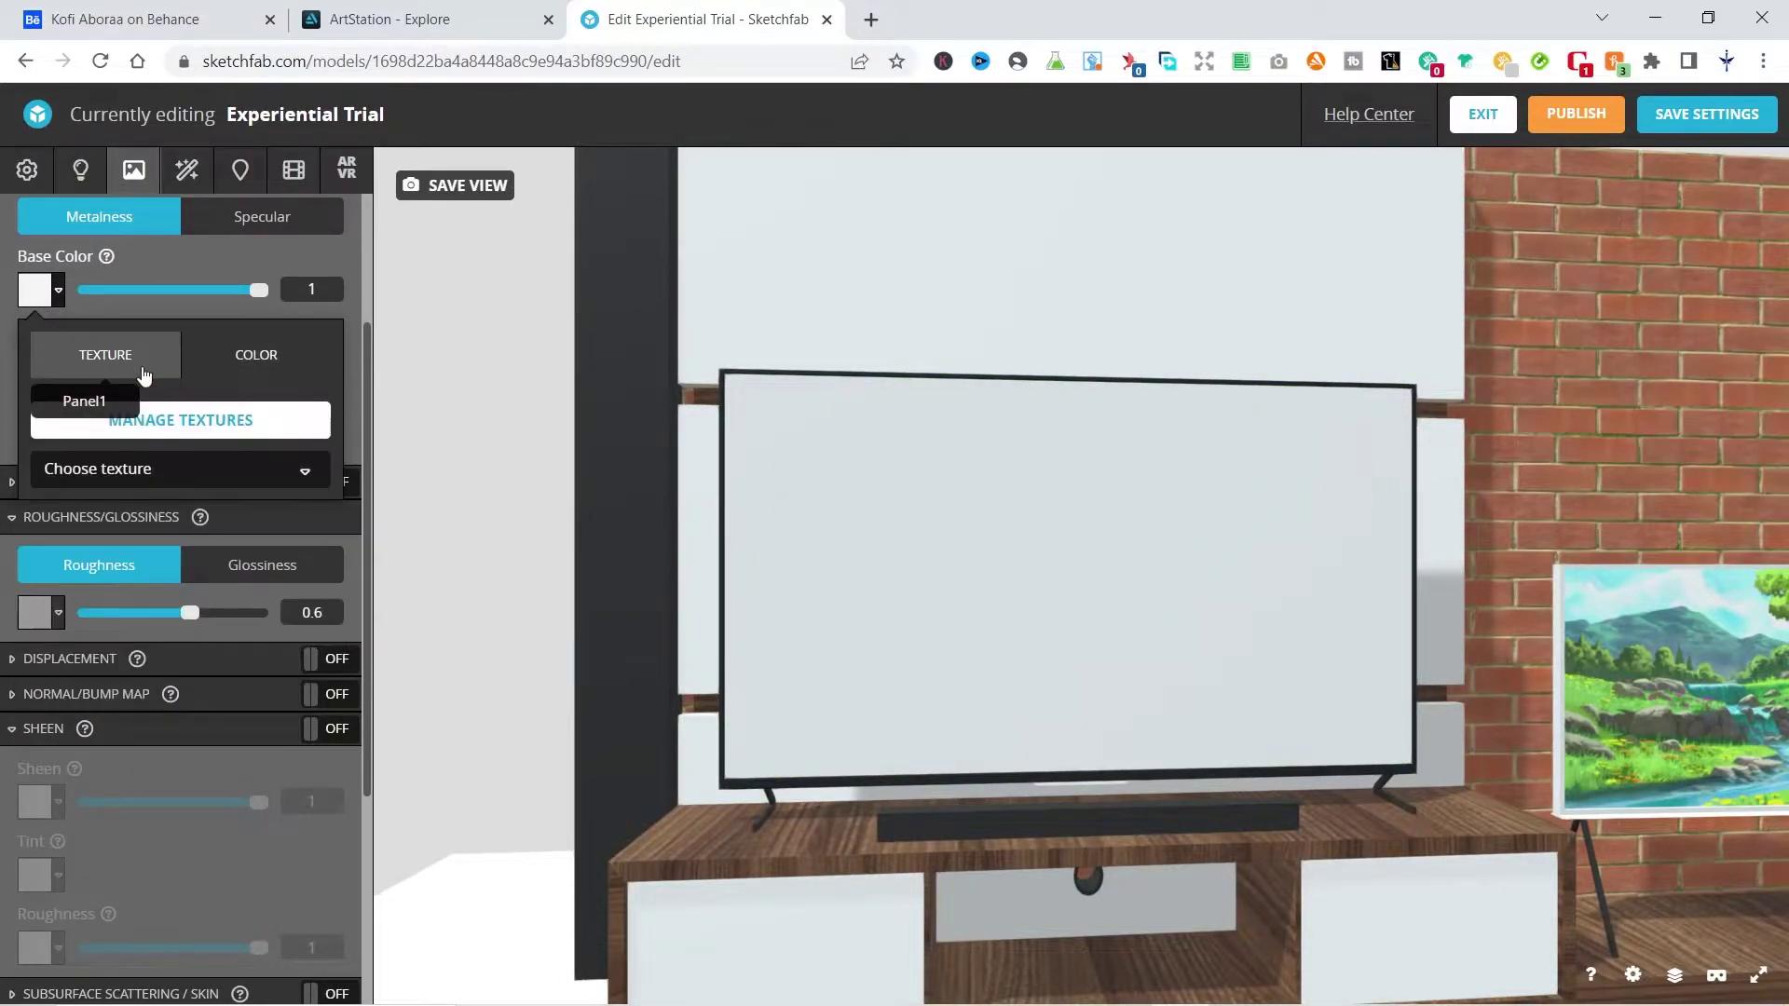
pyautogui.click(177, 471)
pyautogui.scroll(-15, 202, 671)
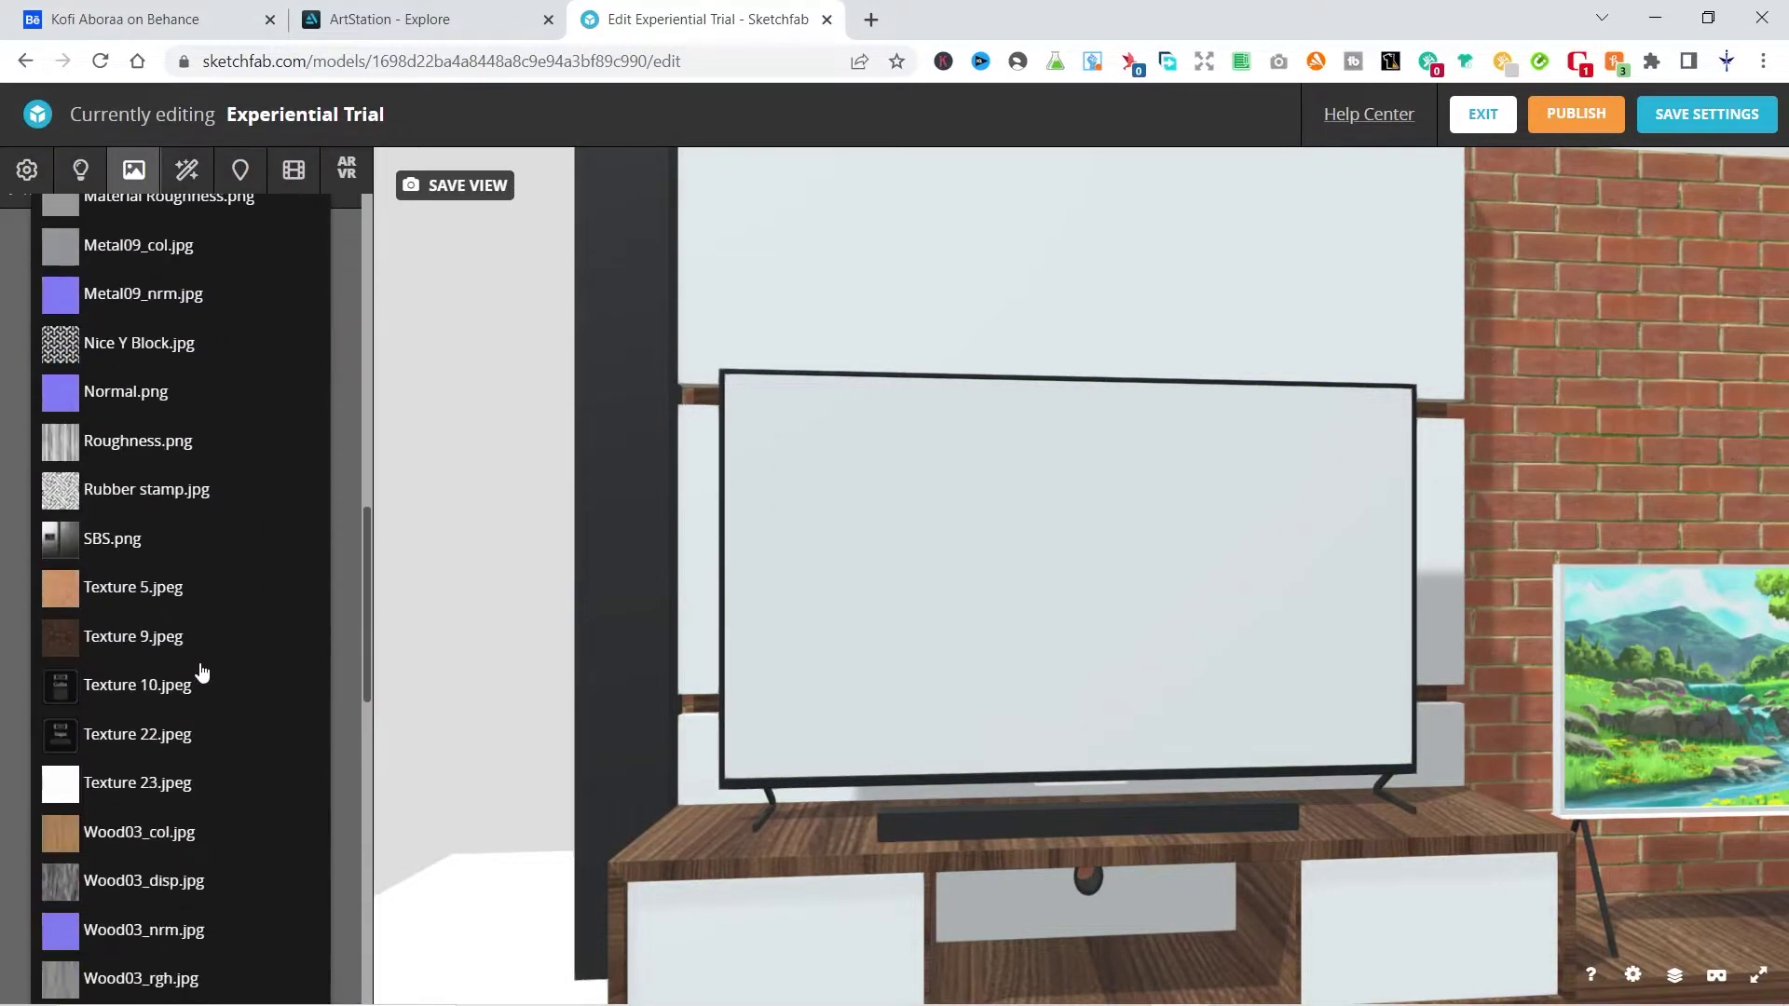
pyautogui.scroll(-3, 203, 671)
pyautogui.click(182, 582)
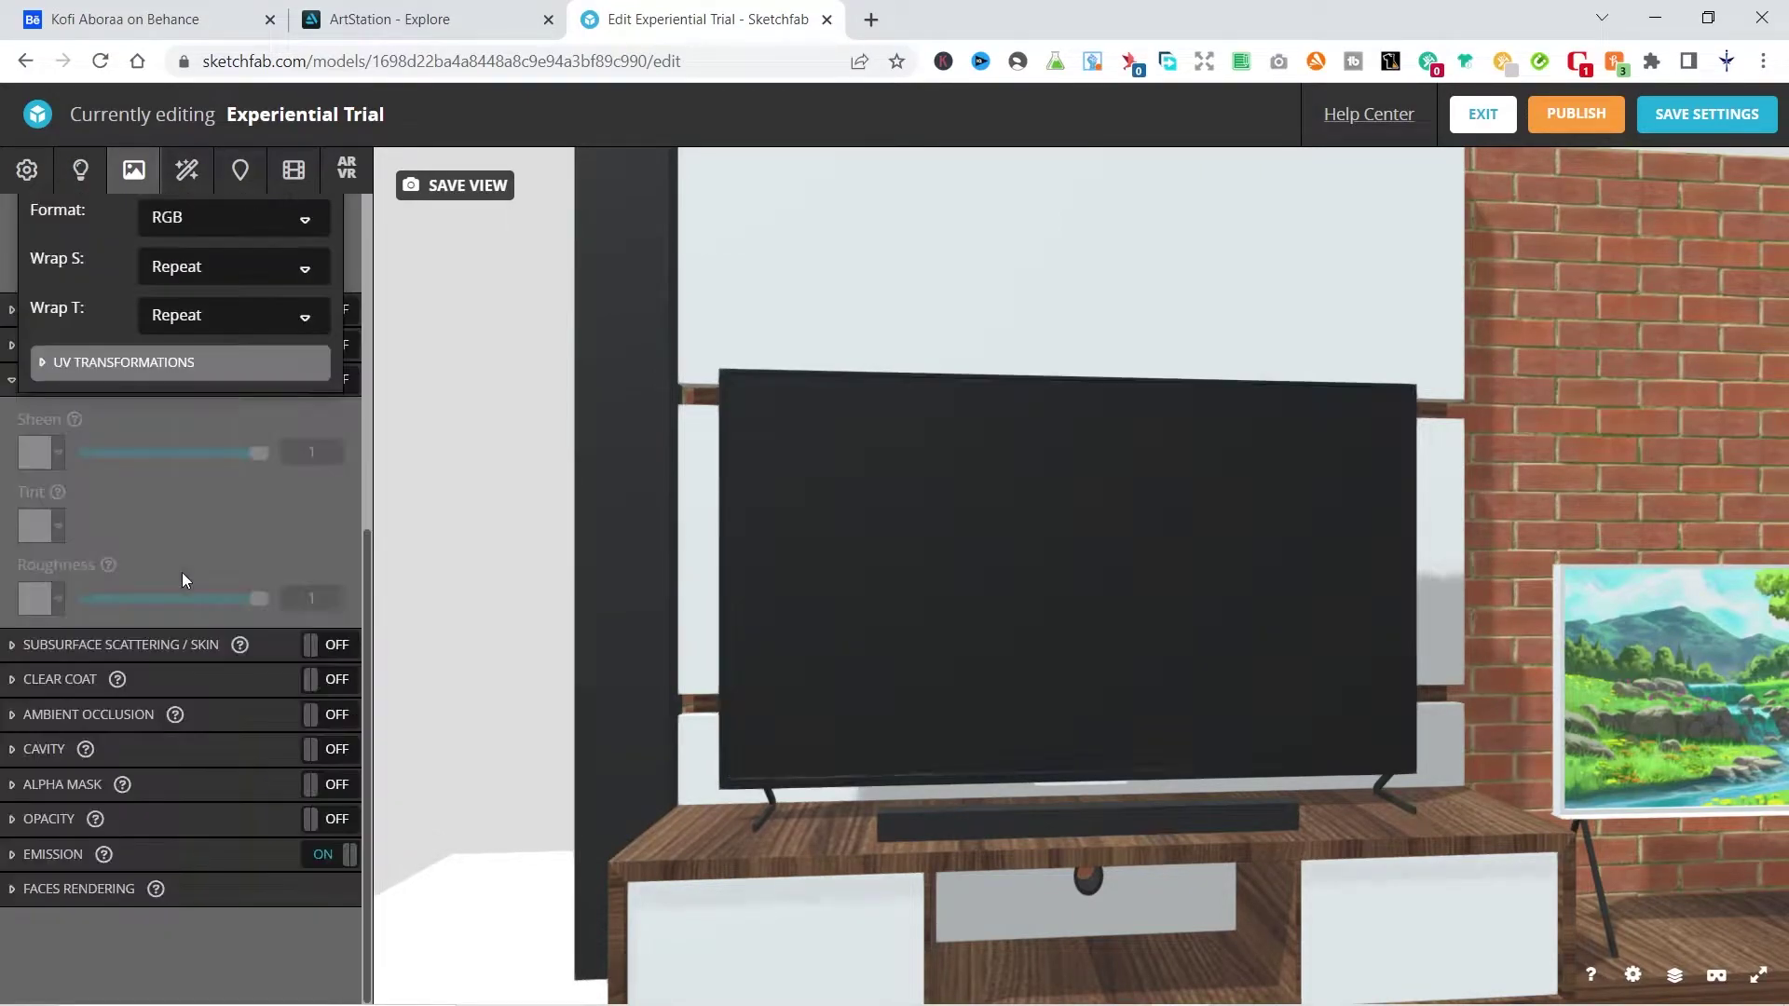
pyautogui.scroll(4, 214, 433)
# Examine the whole room from several angles for objects that still lack textures.
pyautogui.moveTo(979, 527); pyautogui.dragTo(1057, 556)
pyautogui.scroll(-10, 1056, 556)
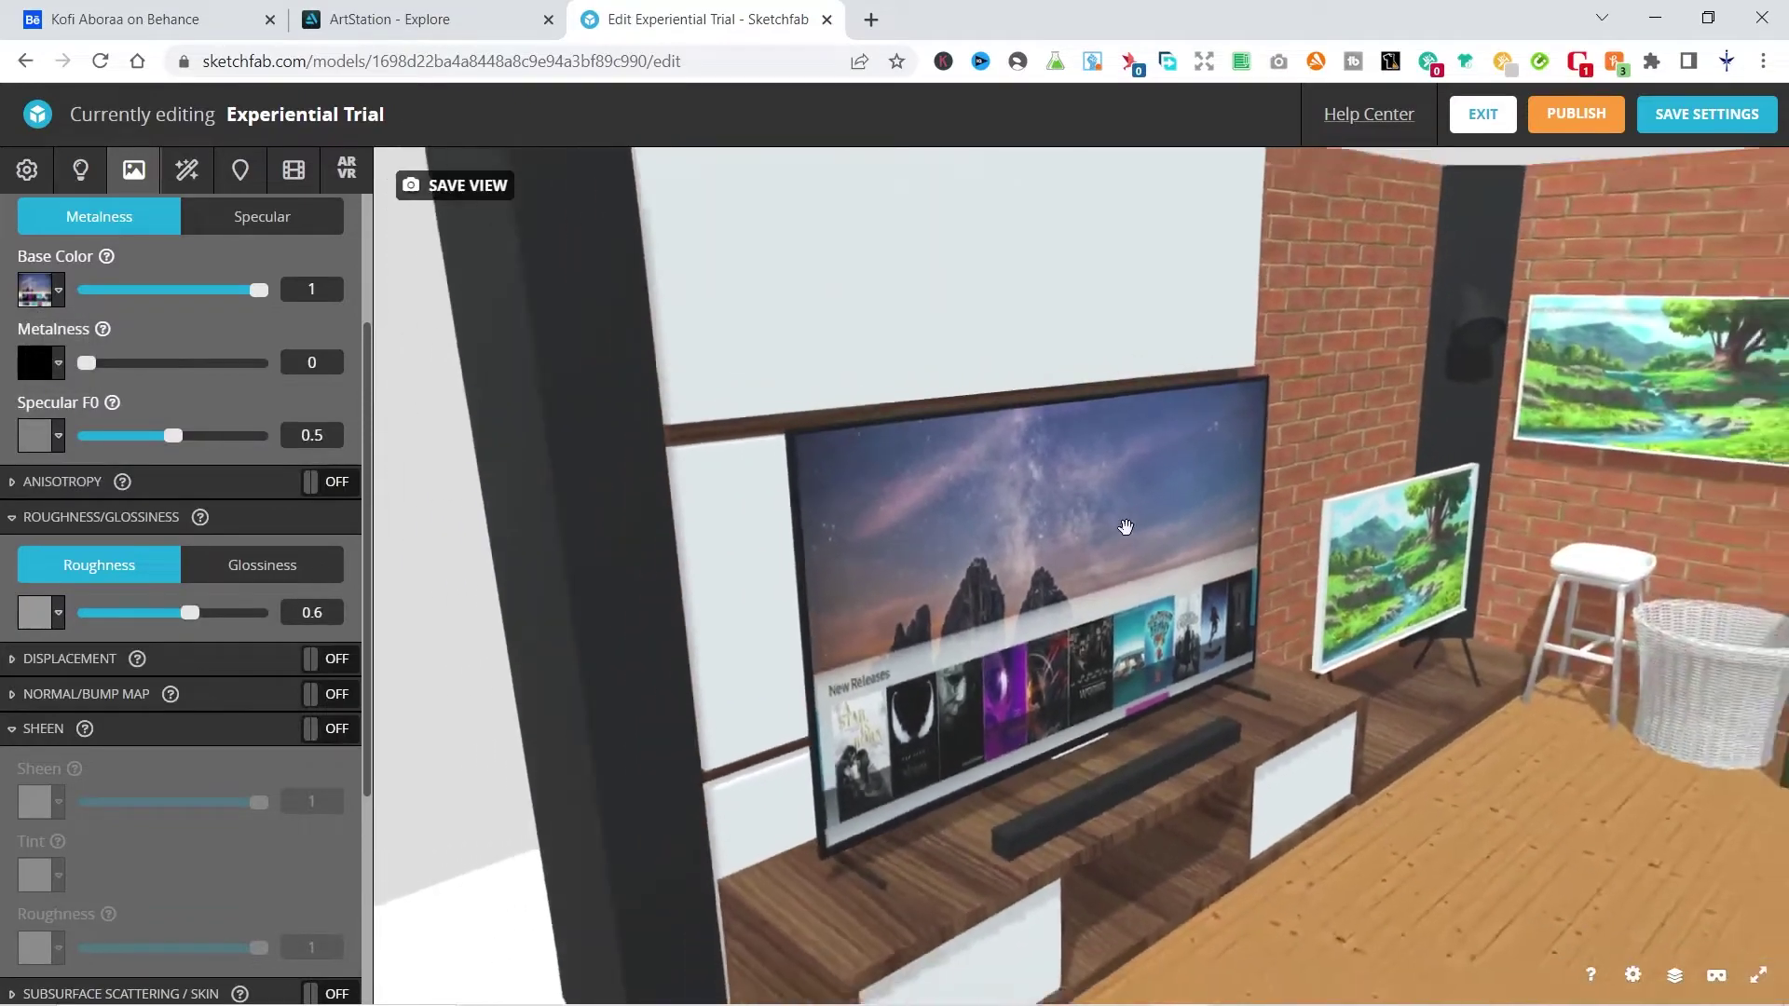
pyautogui.scroll(-4, 1325, 548)
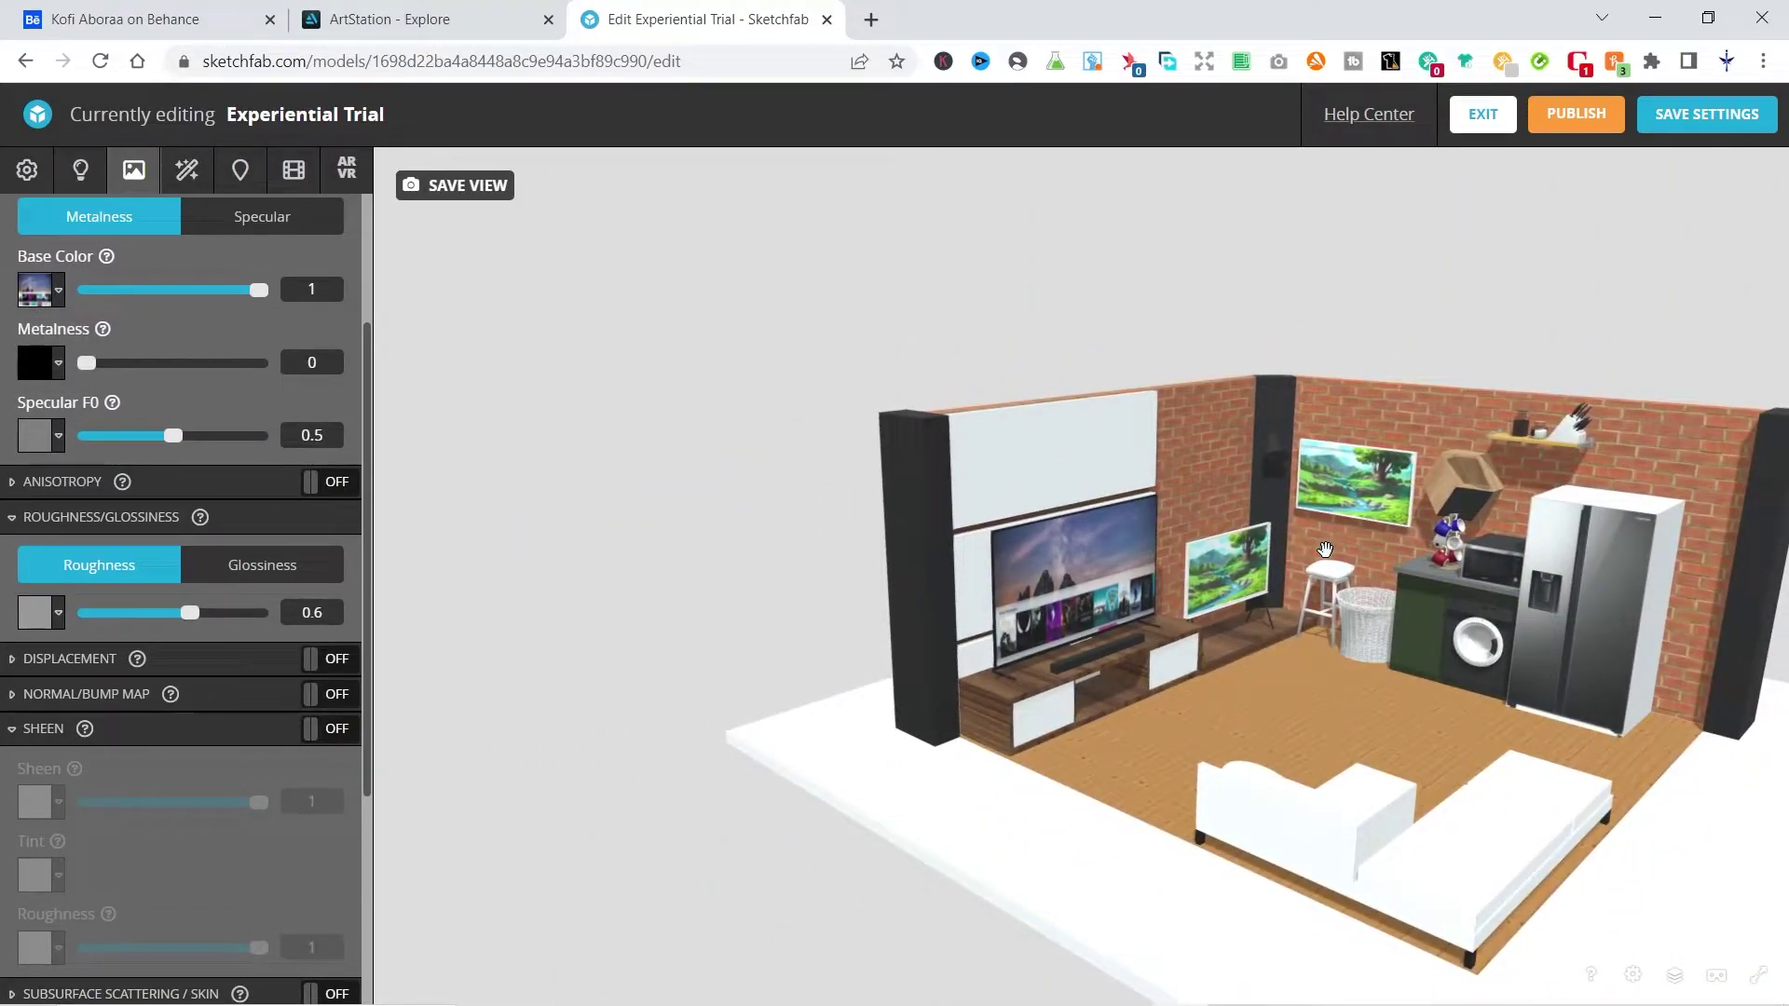
pyautogui.moveTo(1356, 562); pyautogui.dragTo(1075, 463, button='right')
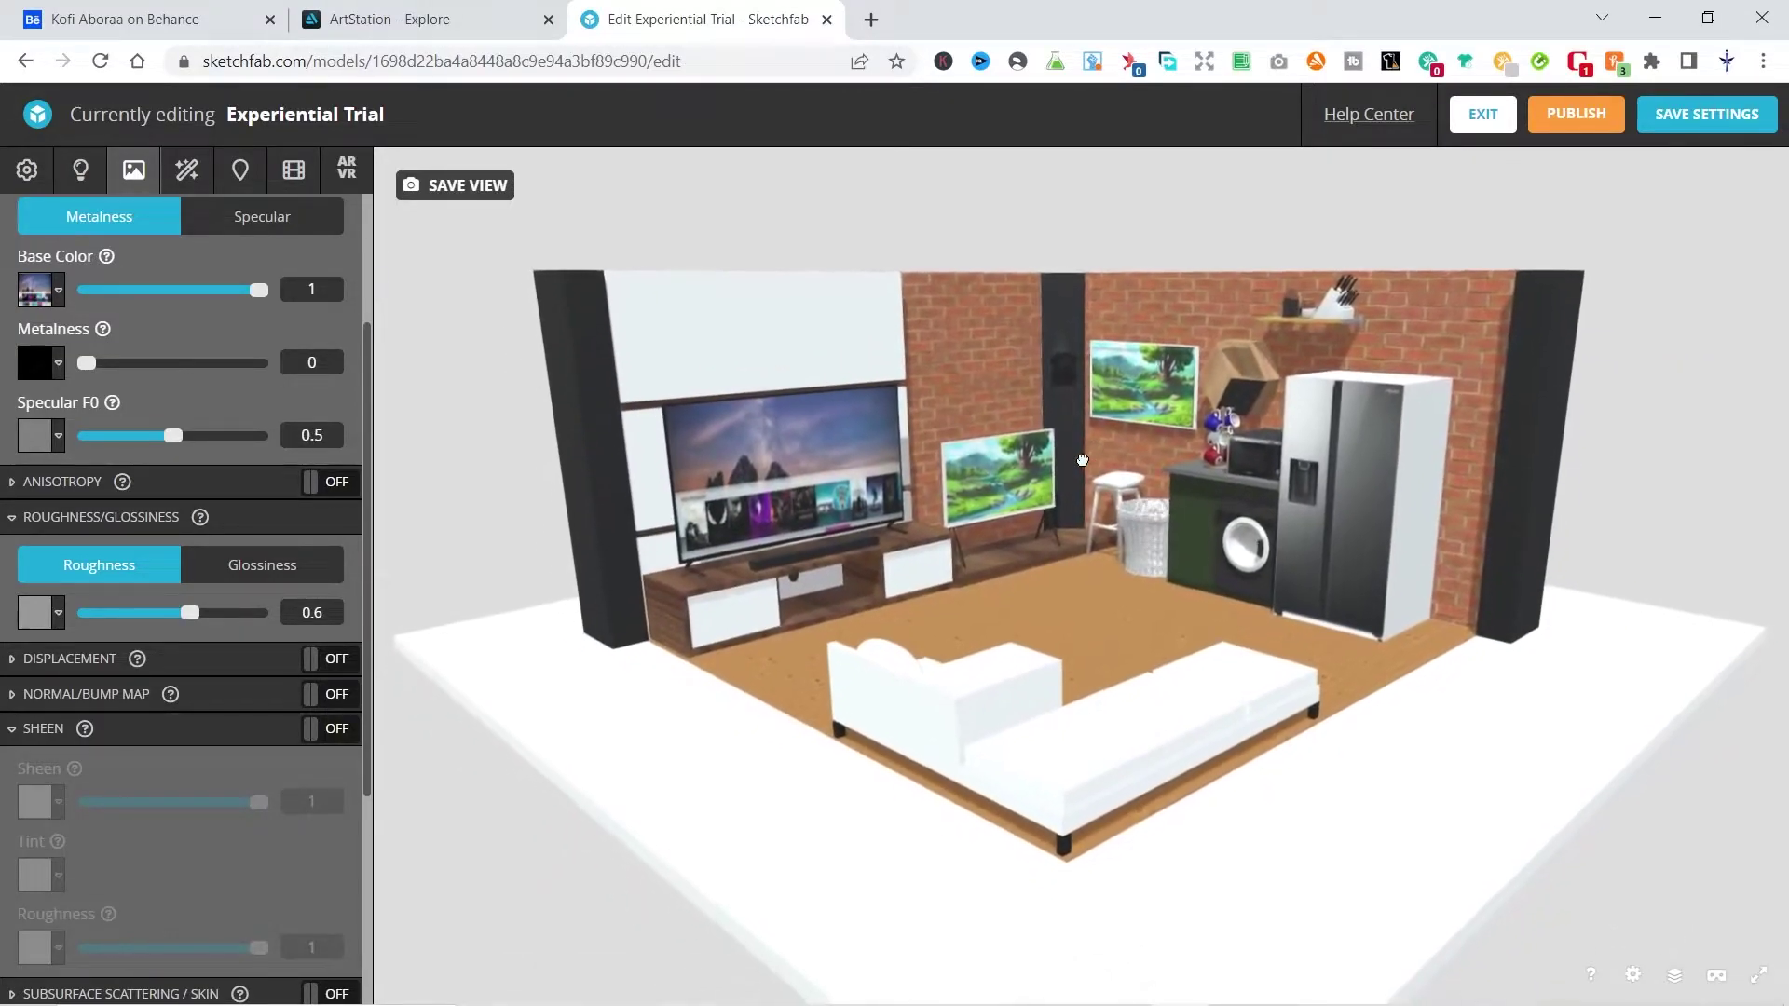
pyautogui.scroll(-2, 1075, 463)
pyautogui.scroll(4, 1076, 463)
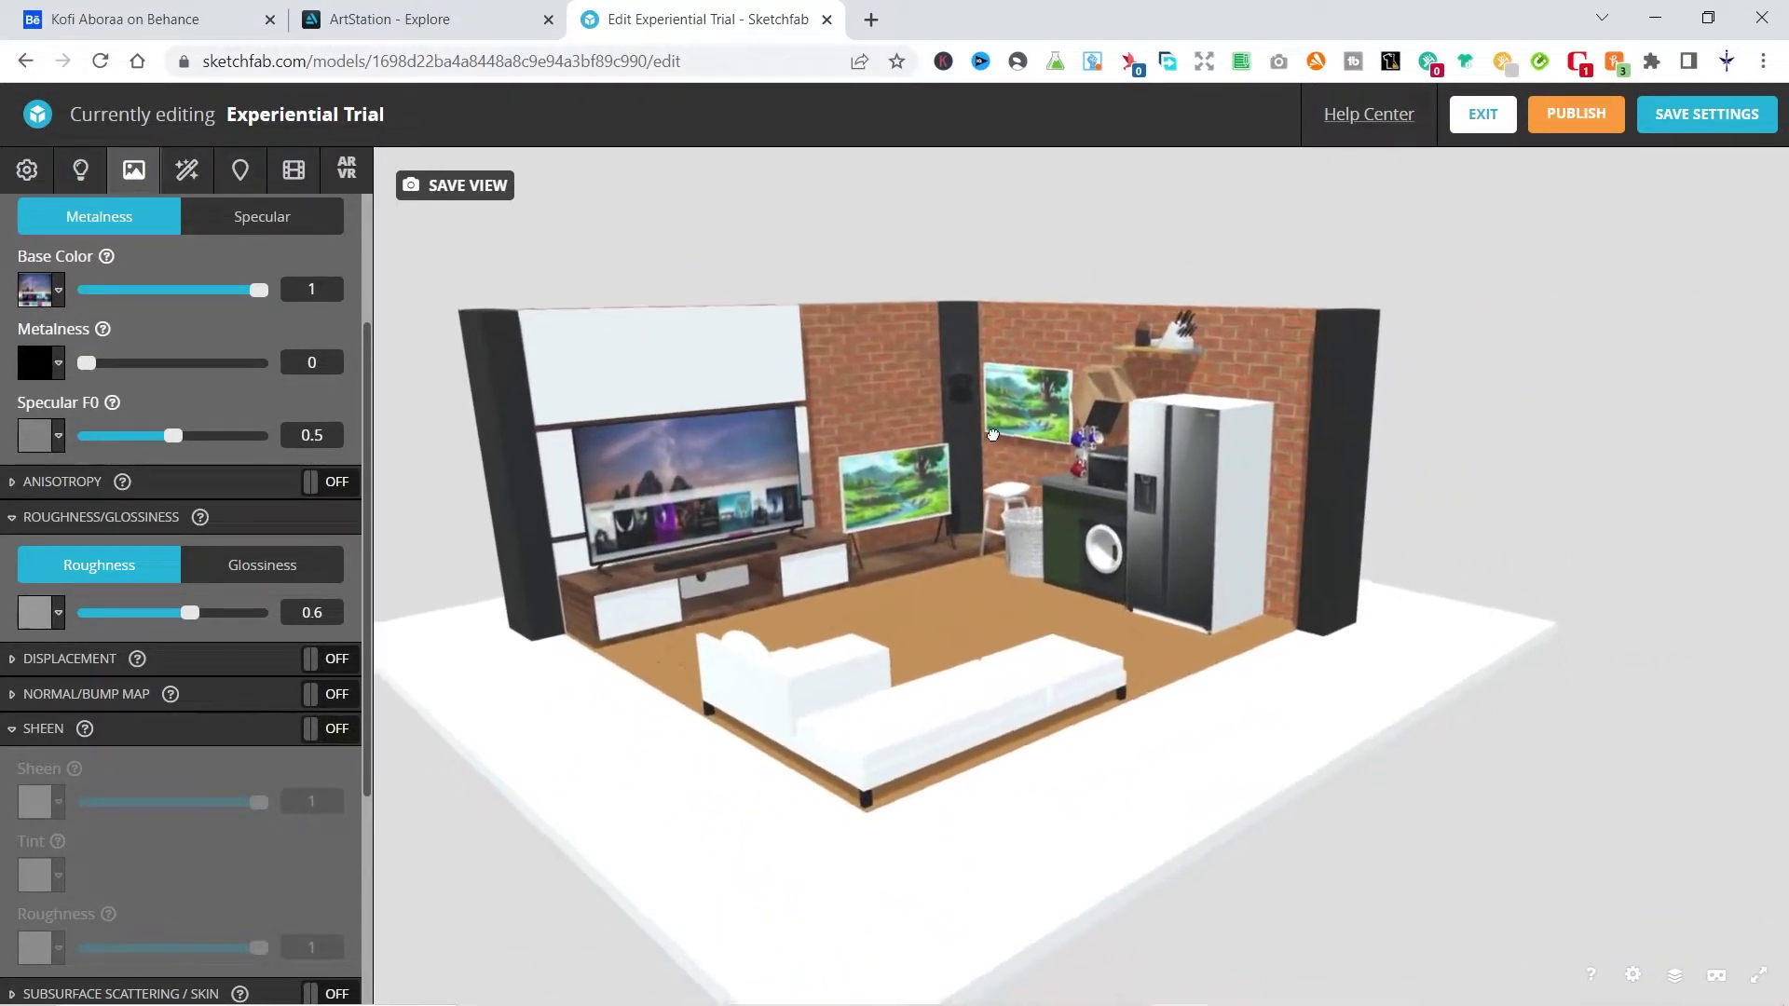
pyautogui.moveTo(992, 435); pyautogui.dragTo(1053, 438)
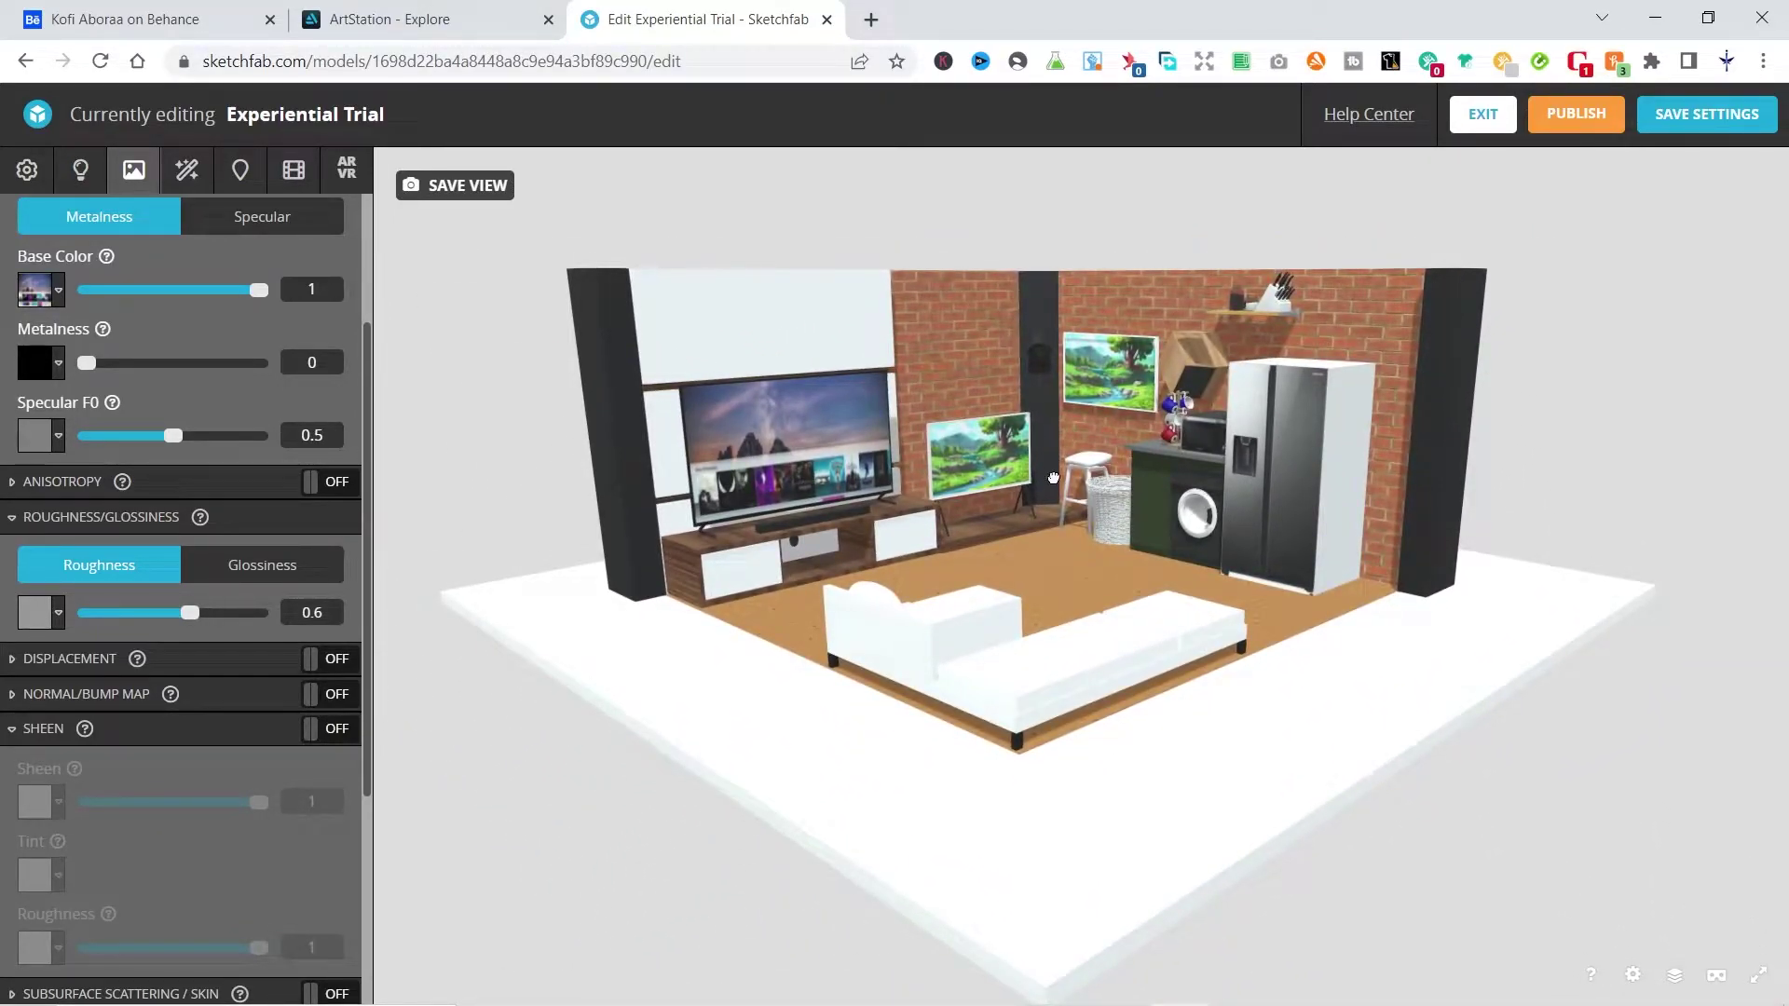
pyautogui.moveTo(1035, 476); pyautogui.dragTo(1048, 508)
# Apply the Diffuse.png wood texture to the base color of the white basket's material, Wicker.
pyautogui.click(1067, 509)
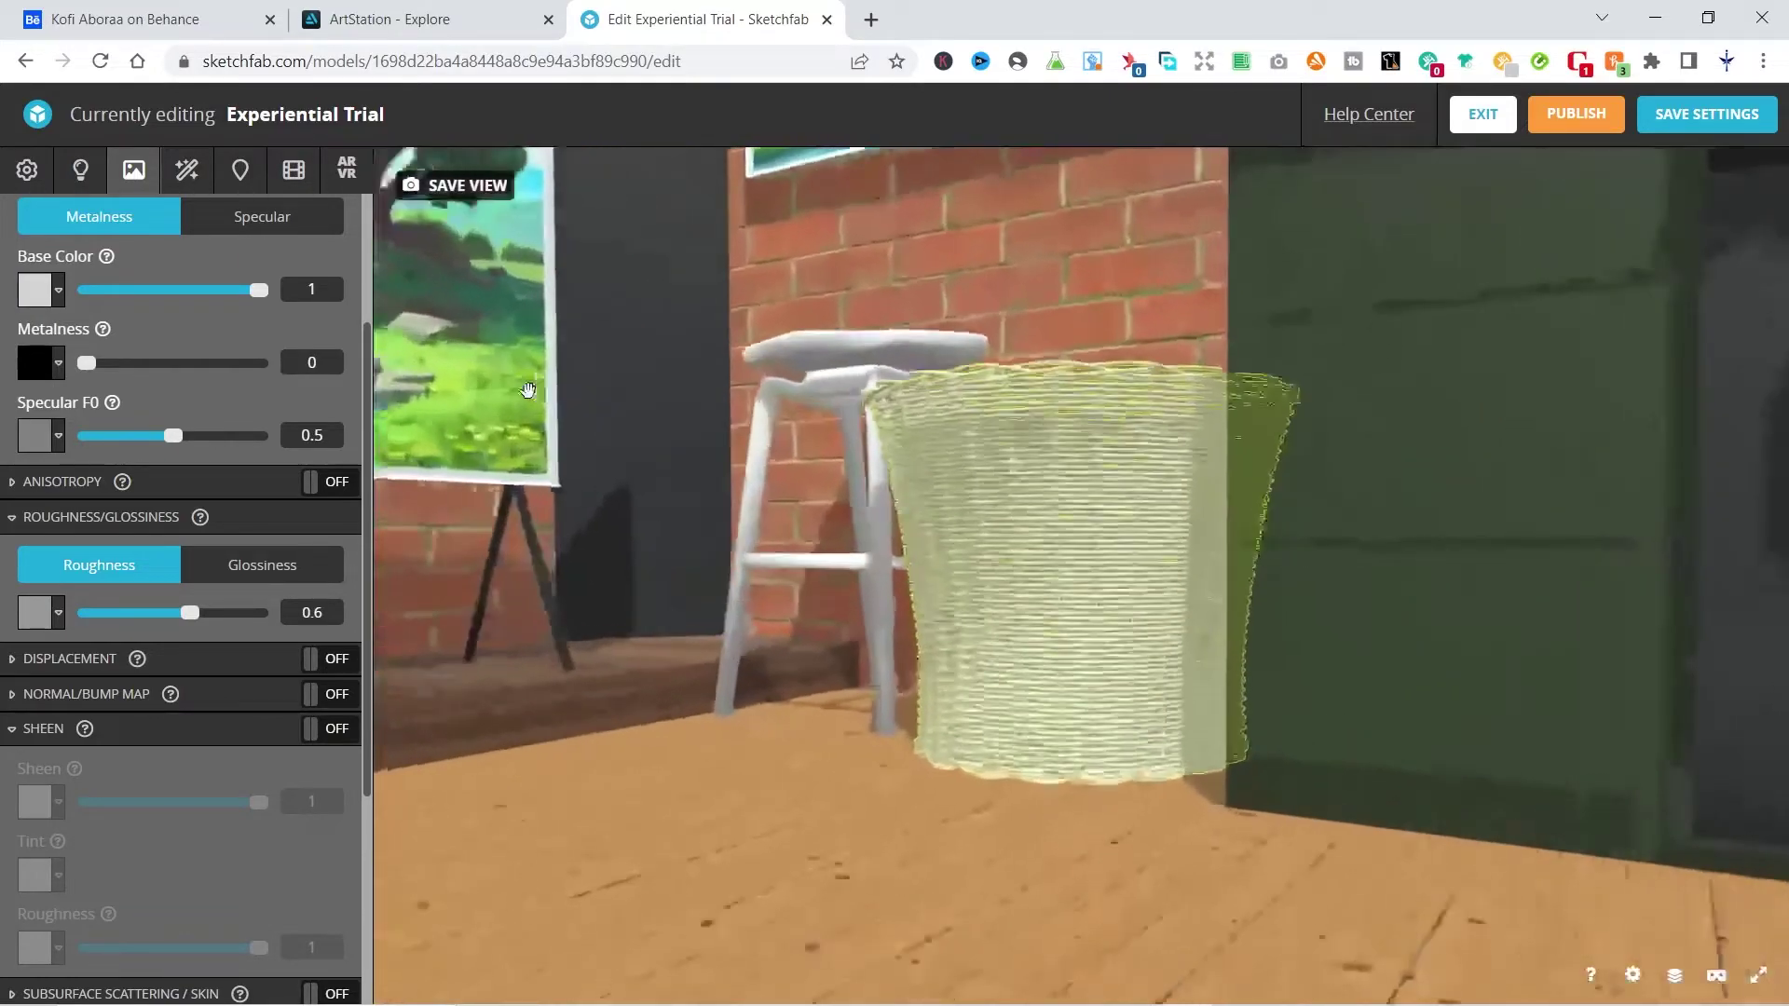
pyautogui.scroll(3, 23, 359)
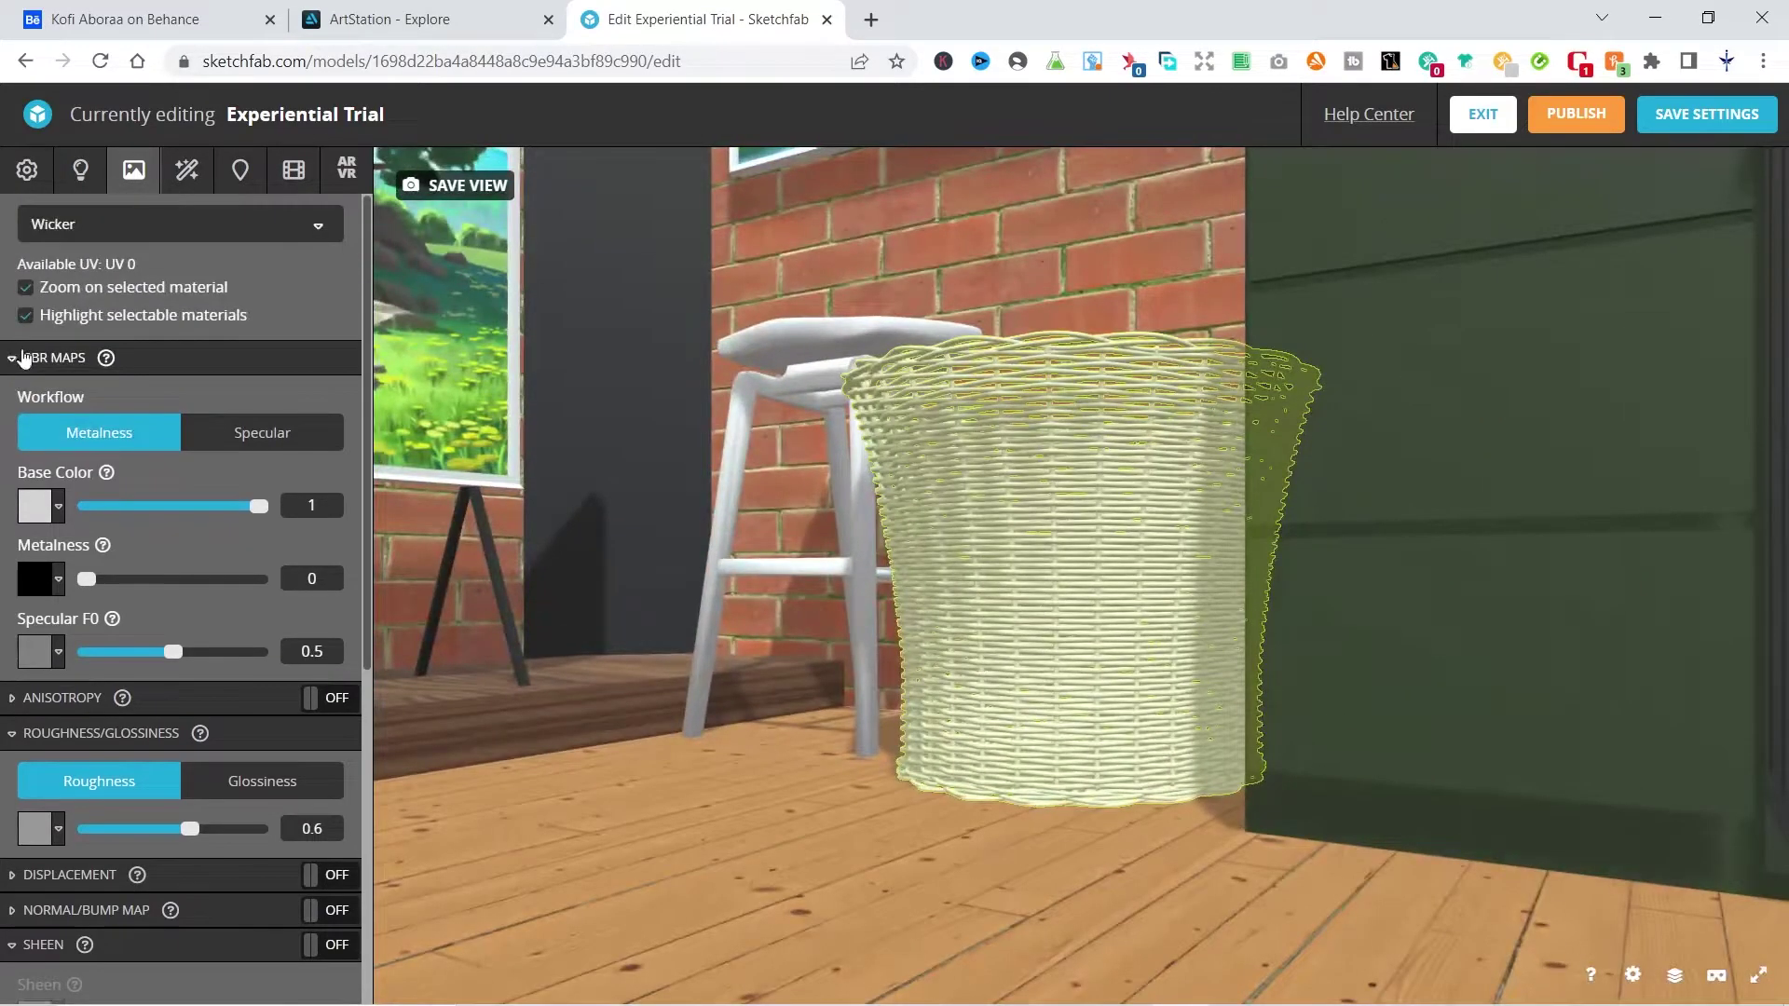
pyautogui.click(60, 510)
pyautogui.click(110, 570)
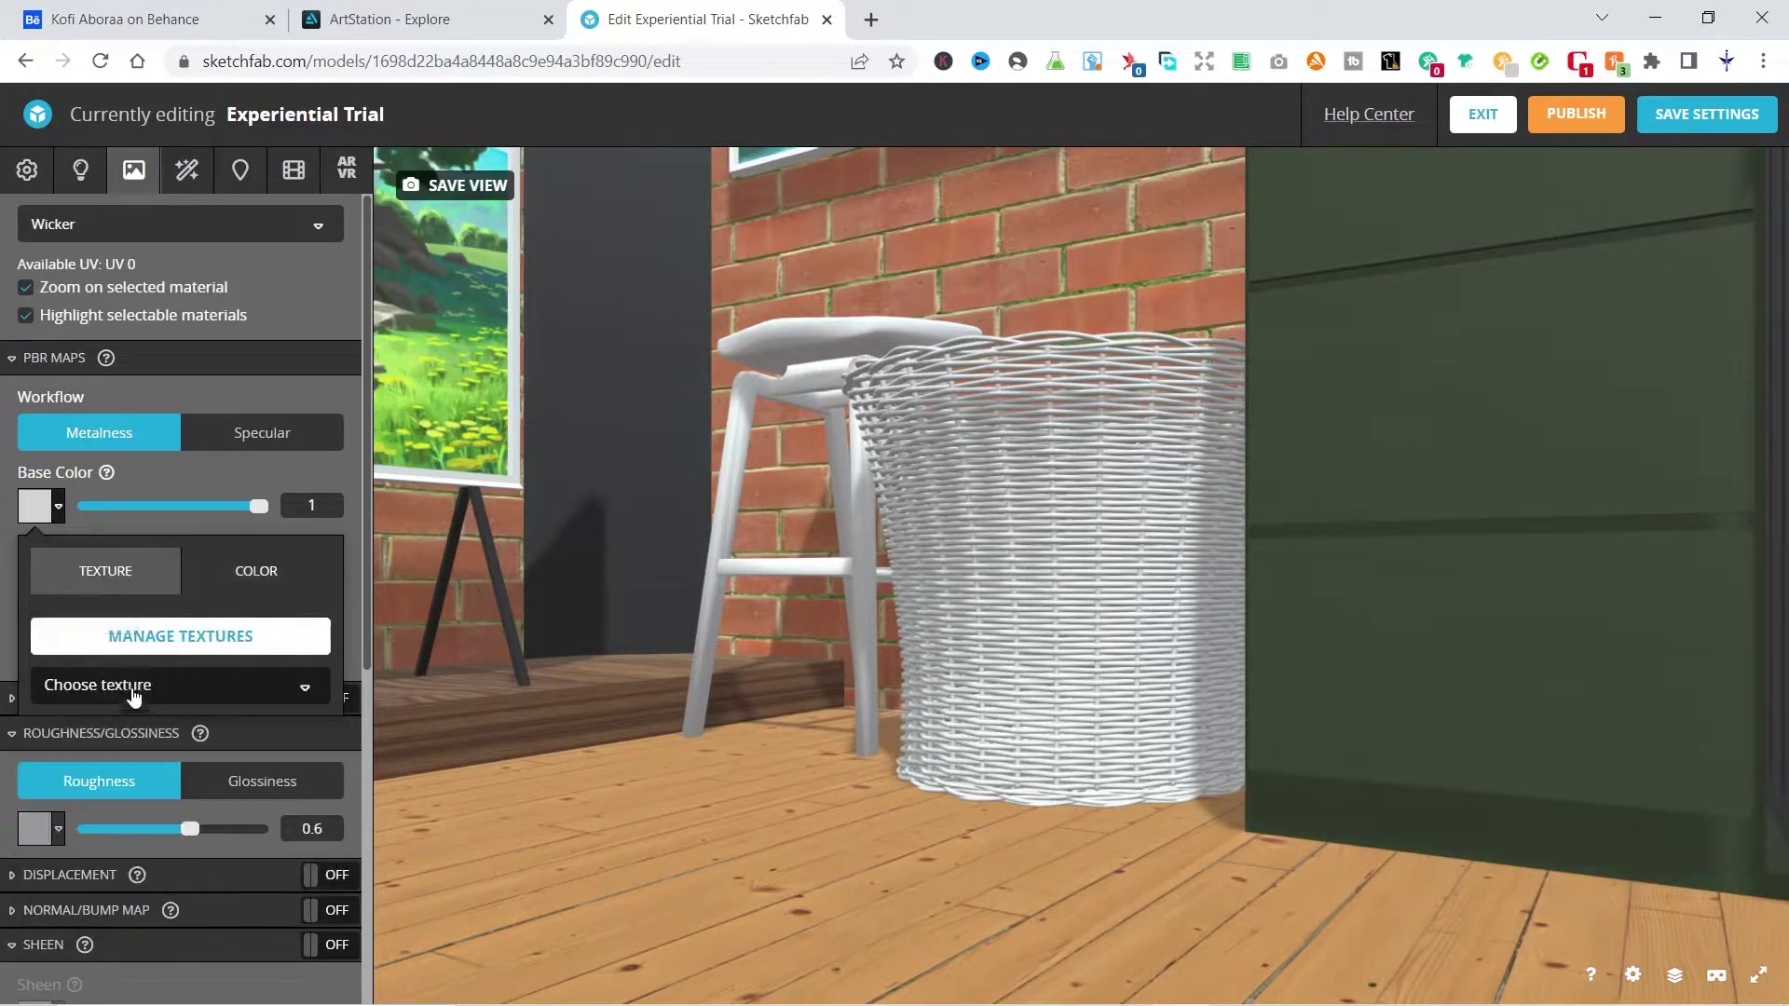
pyautogui.click(142, 689)
pyautogui.scroll(-8, 164, 769)
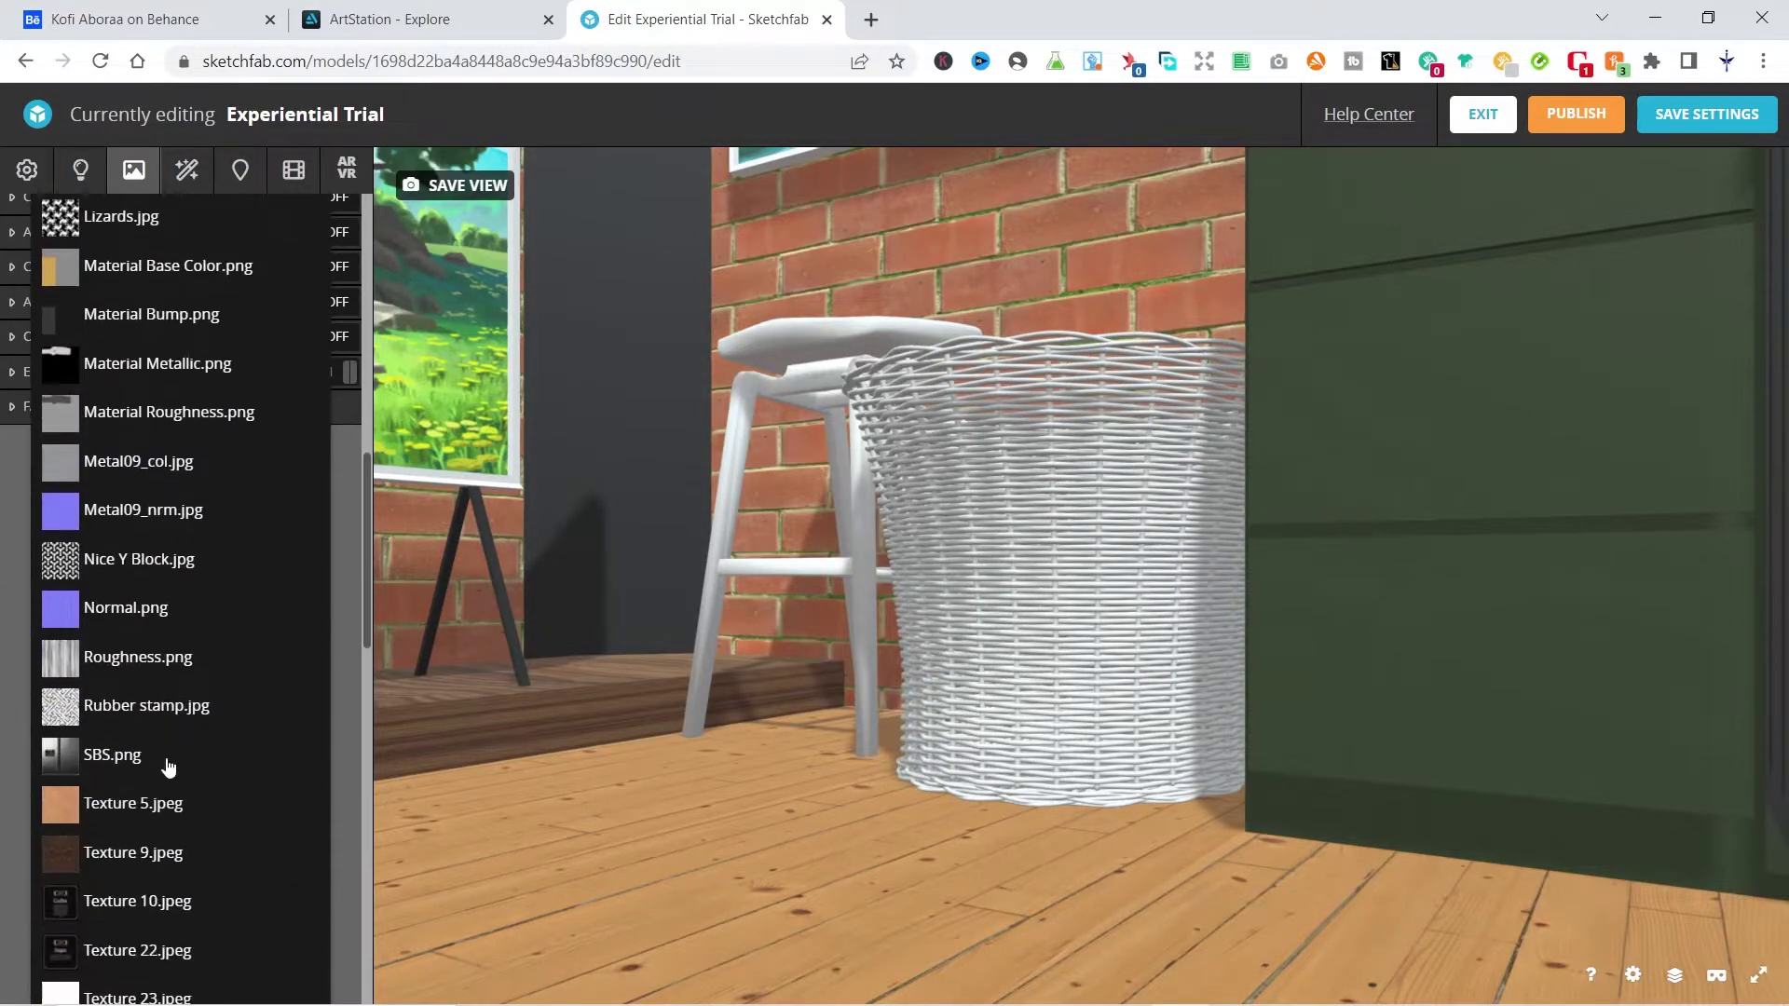
pyautogui.scroll(-6, 154, 745)
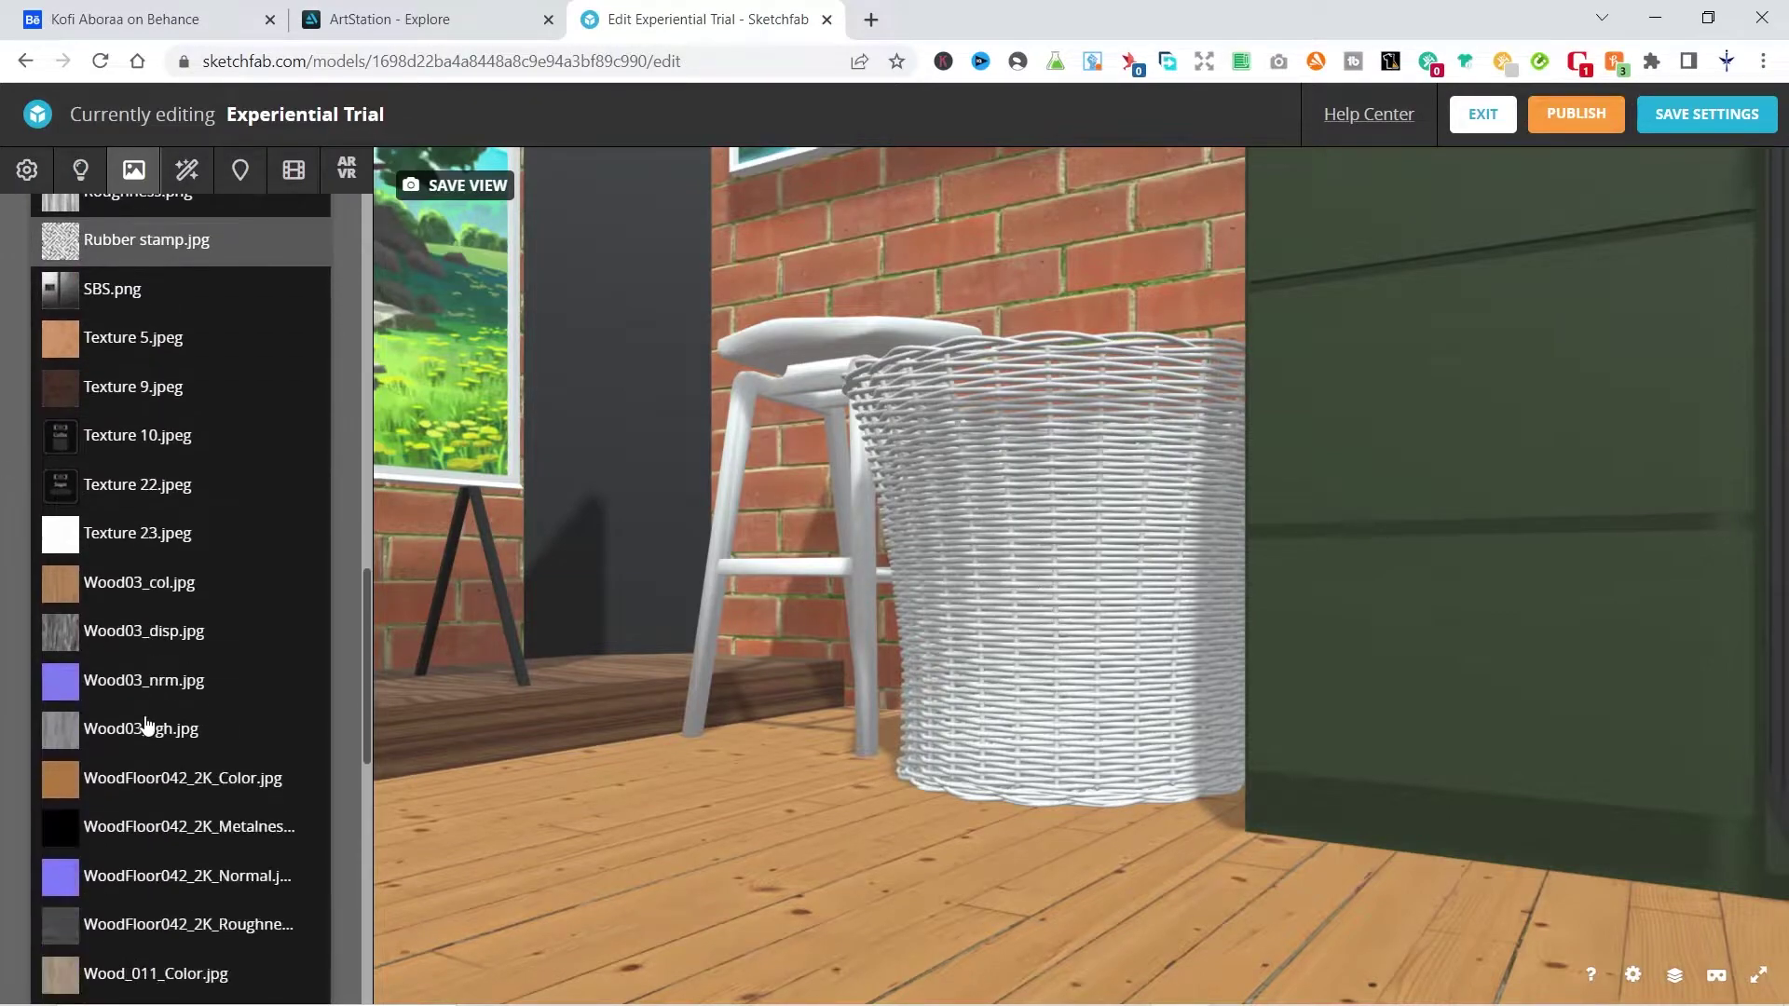
pyautogui.scroll(-6, 149, 718)
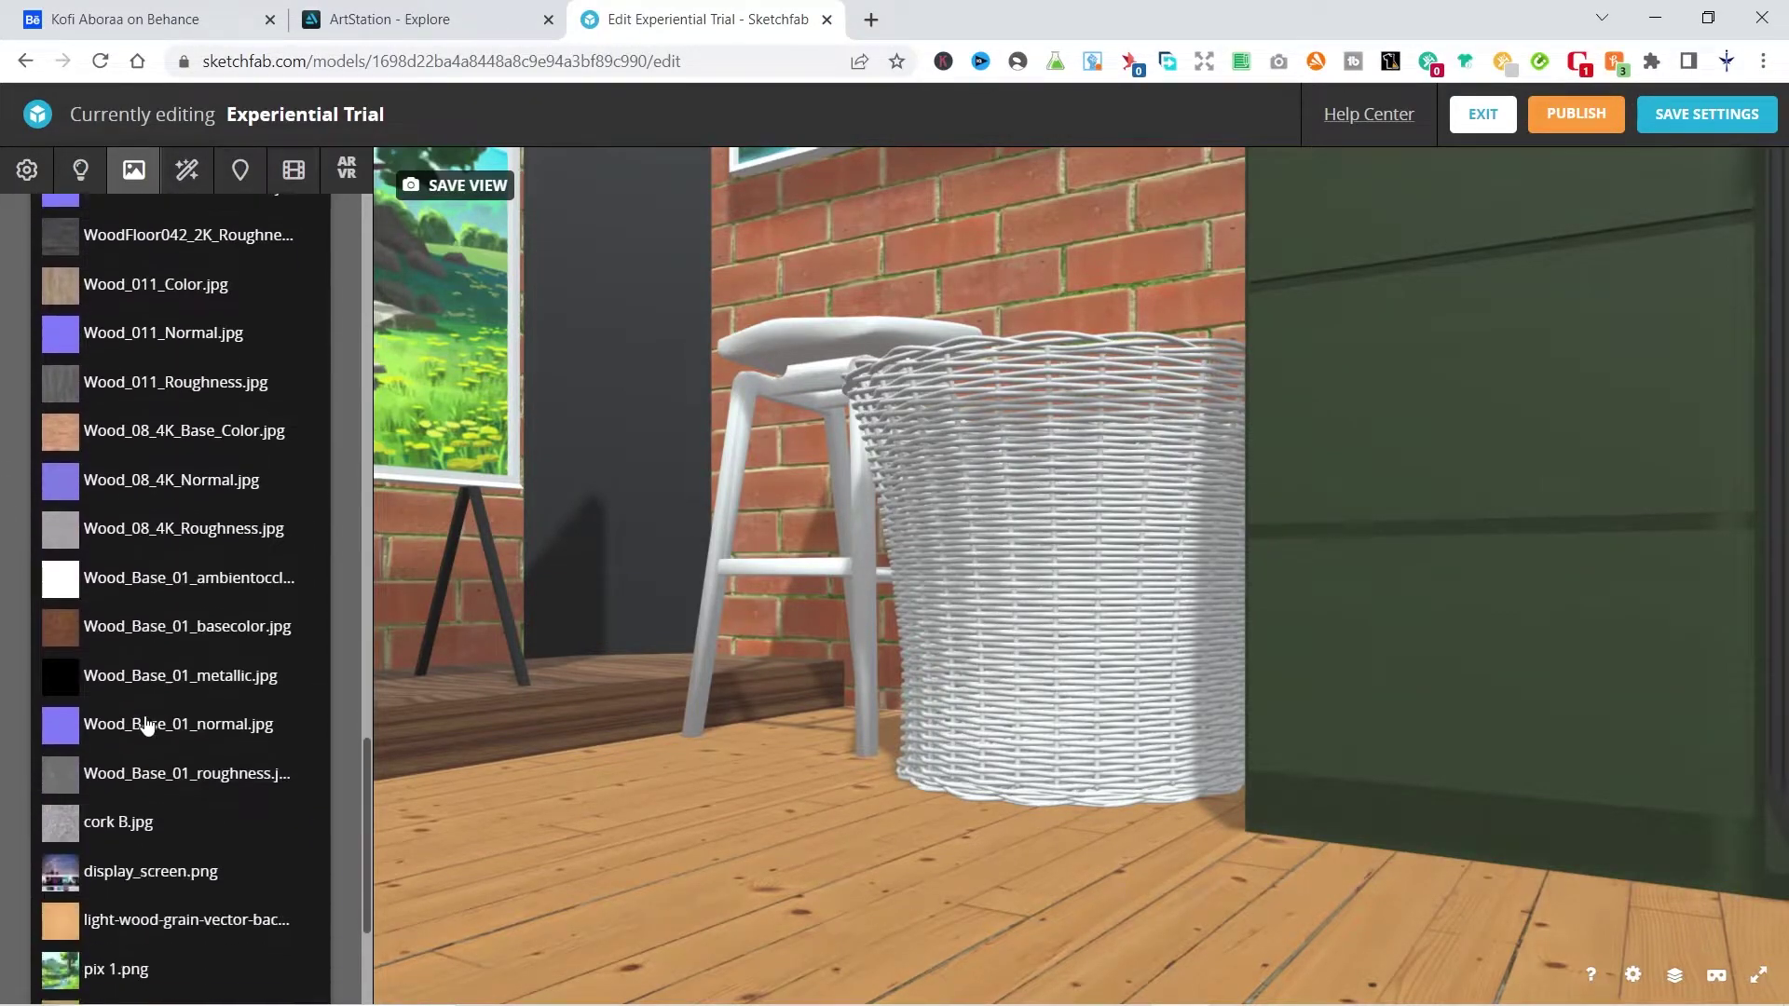
pyautogui.scroll(-3, 153, 692)
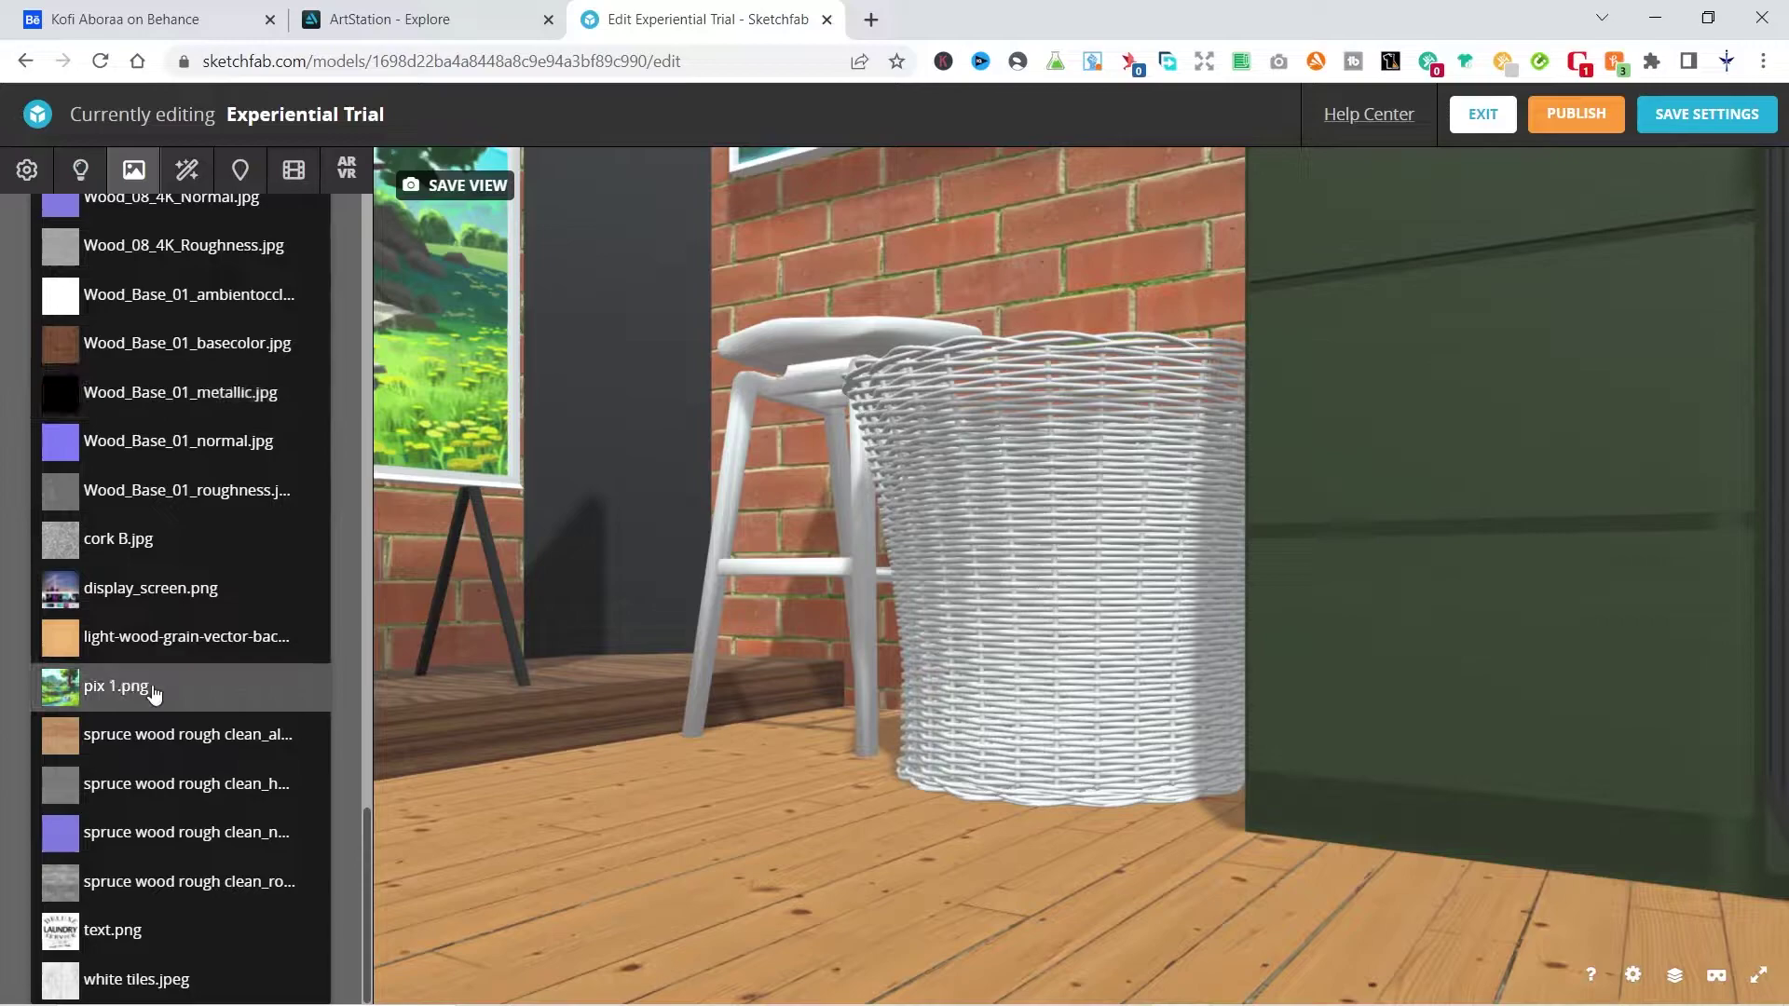
pyautogui.scroll(12, 149, 708)
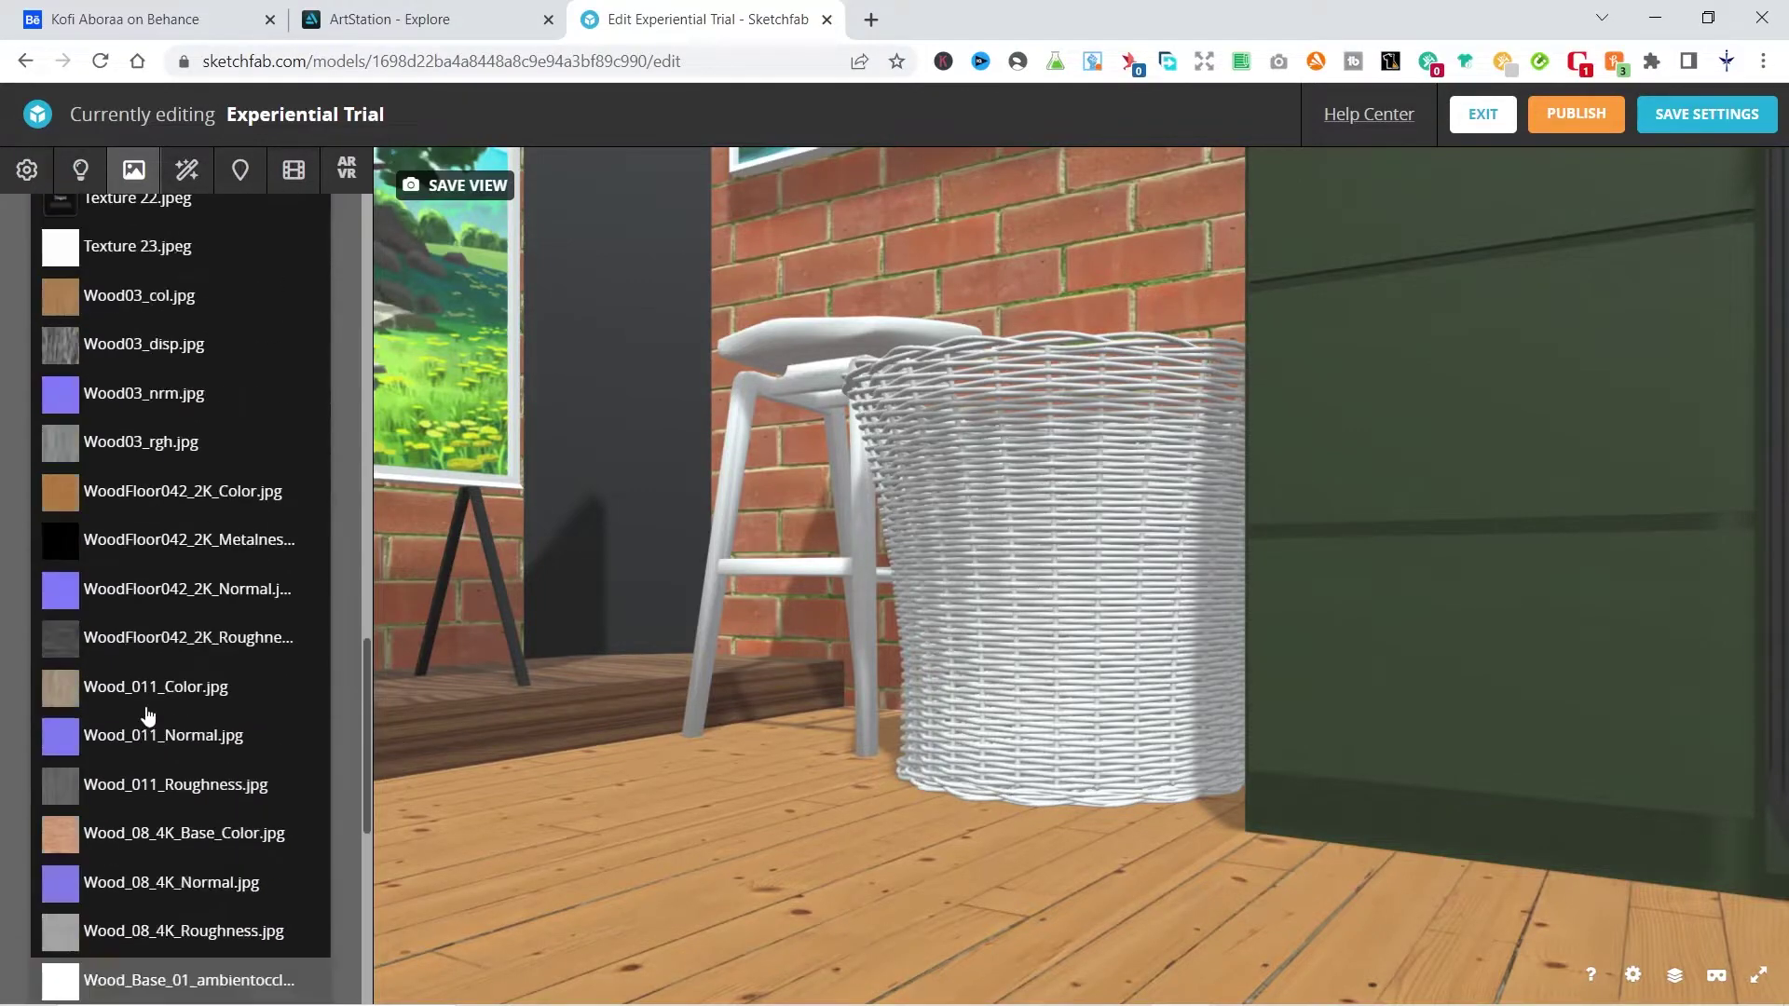
pyautogui.scroll(6, 147, 713)
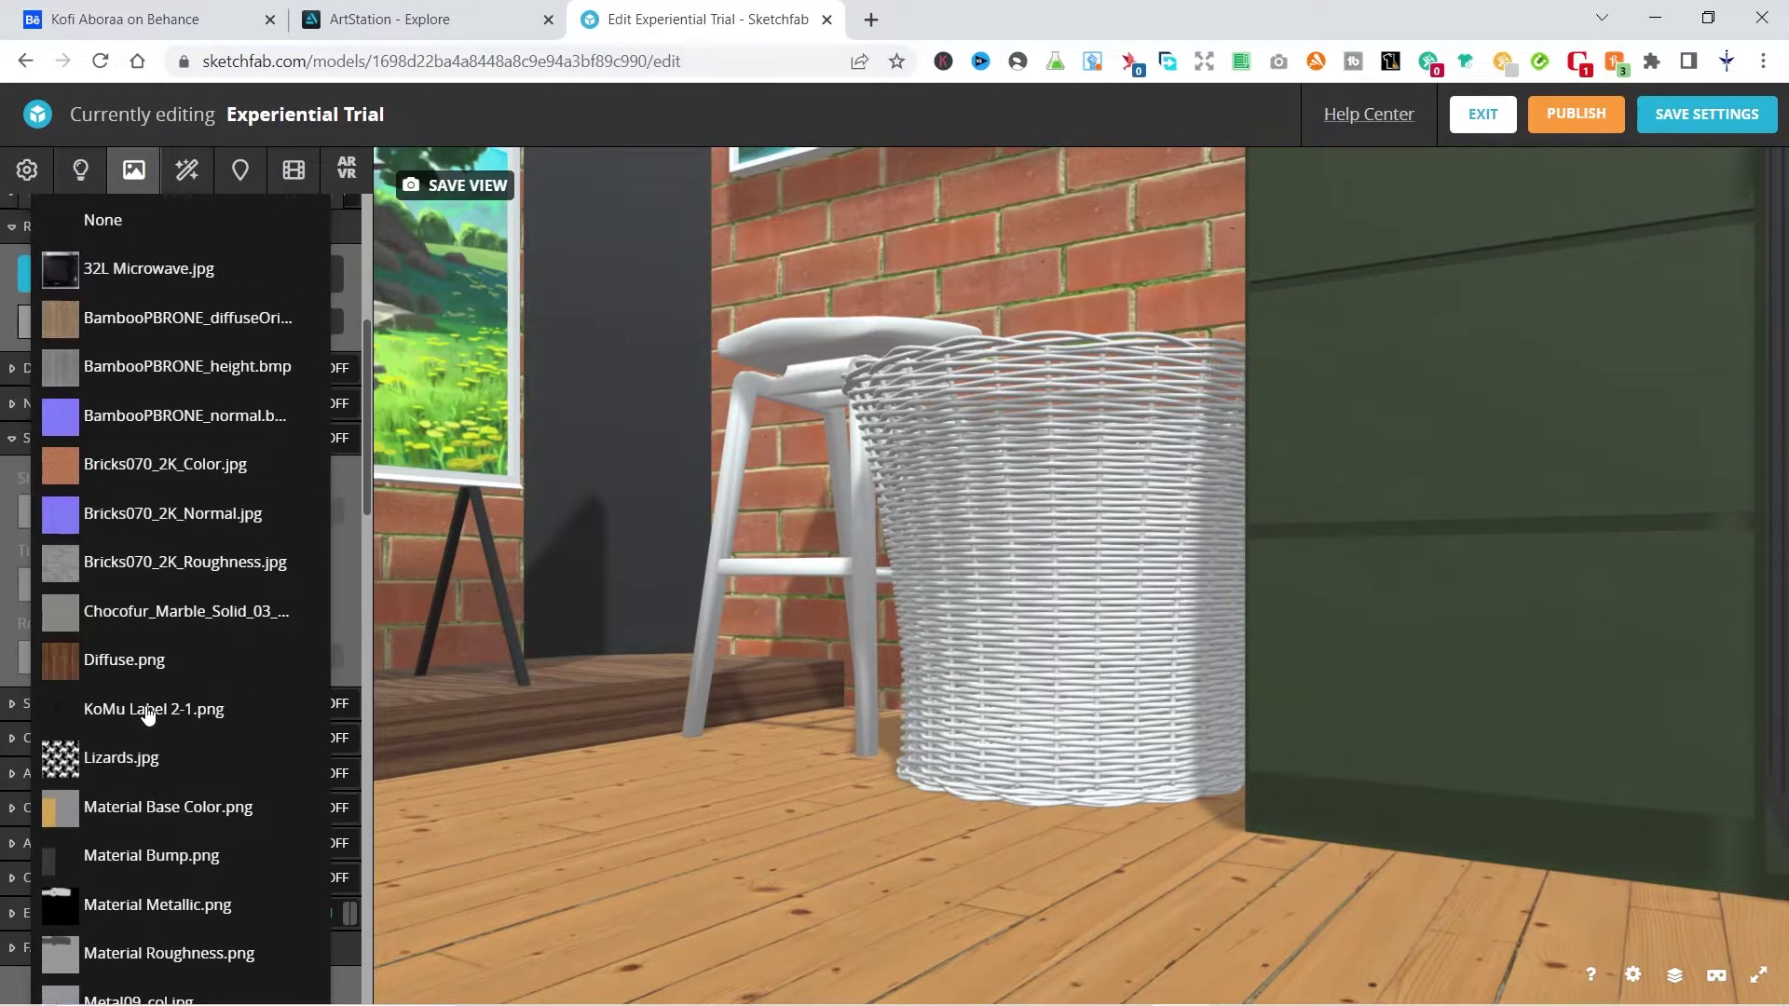
pyautogui.click(144, 669)
# Apply the Diffuse.png wood texture to the base color of the white stool's material beside the basket.
pyautogui.doubleClick(771, 415)
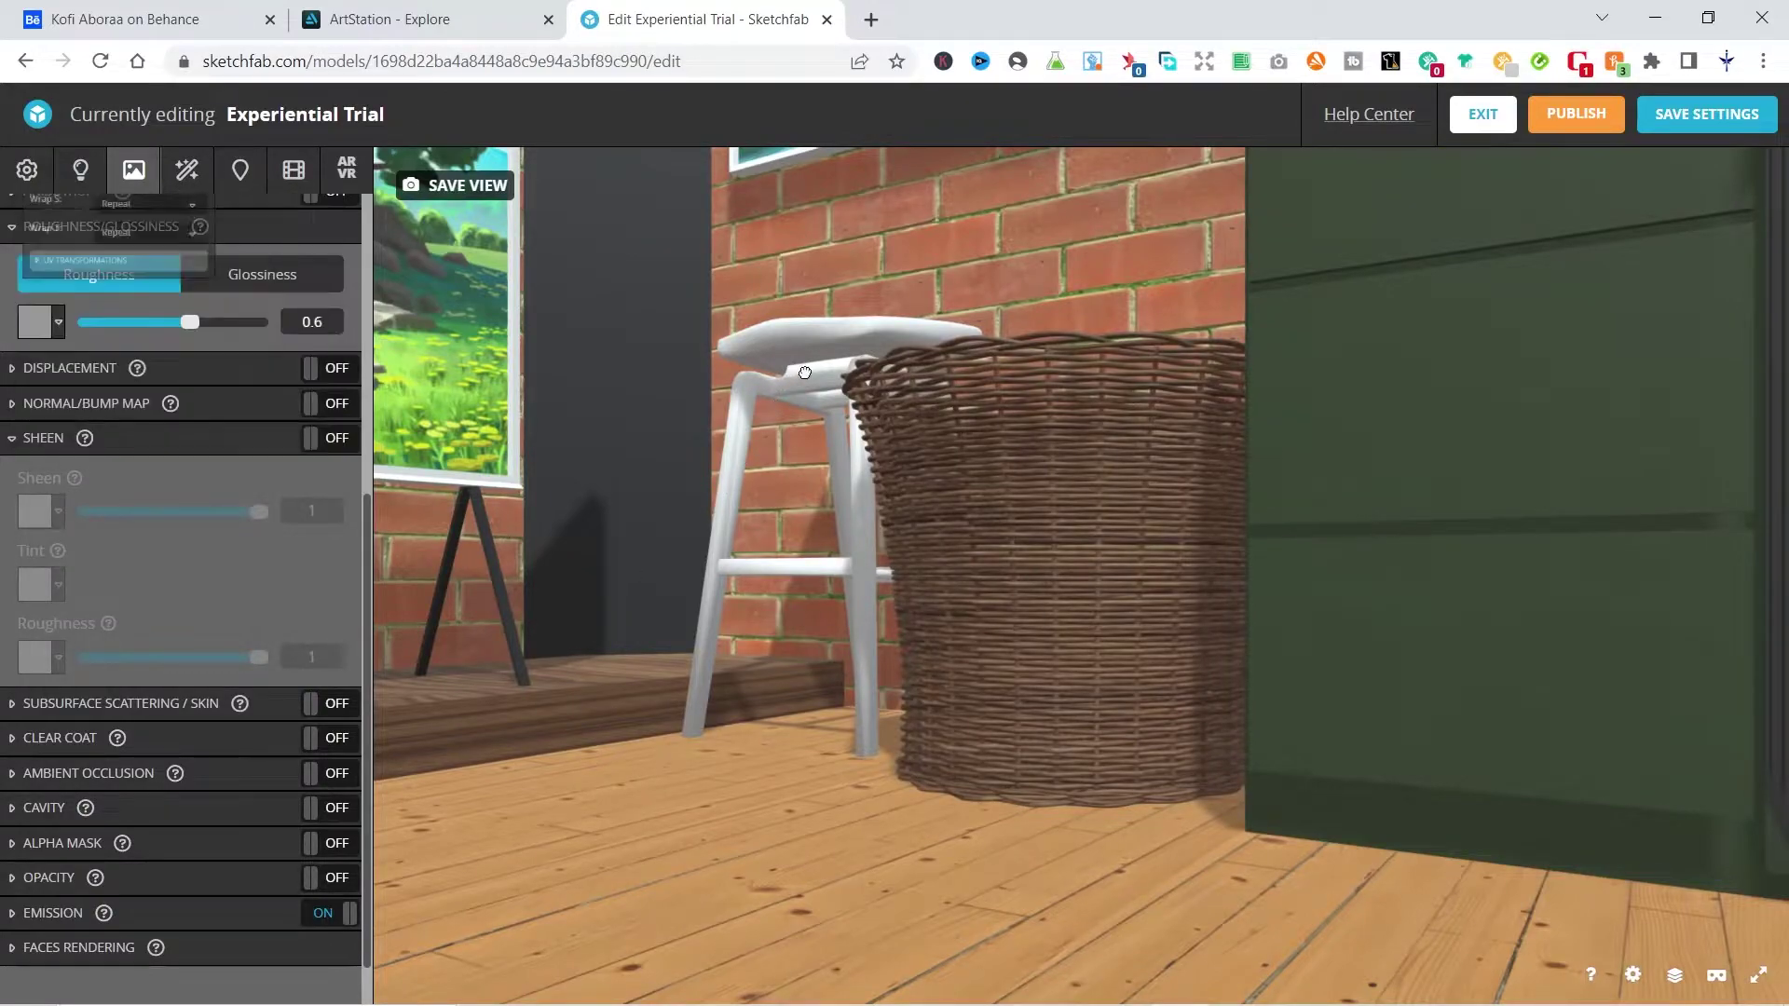
pyautogui.scroll(4, 54, 329)
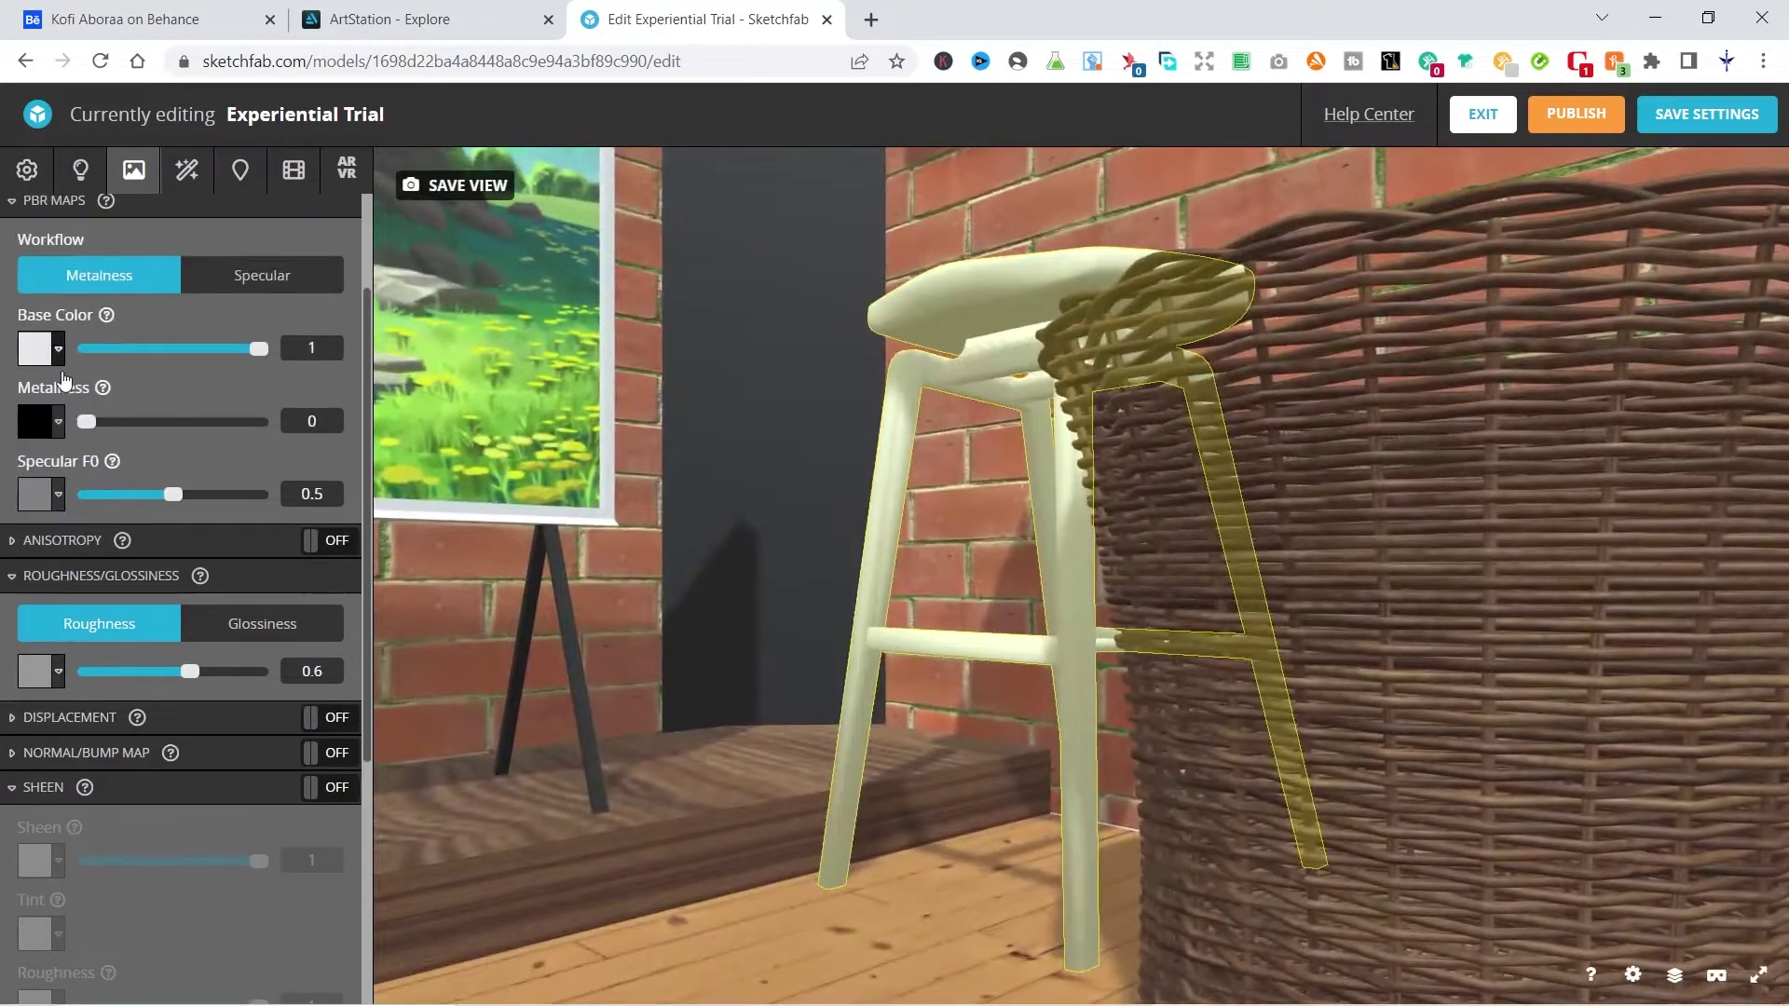
pyautogui.click(58, 352)
pyautogui.click(105, 413)
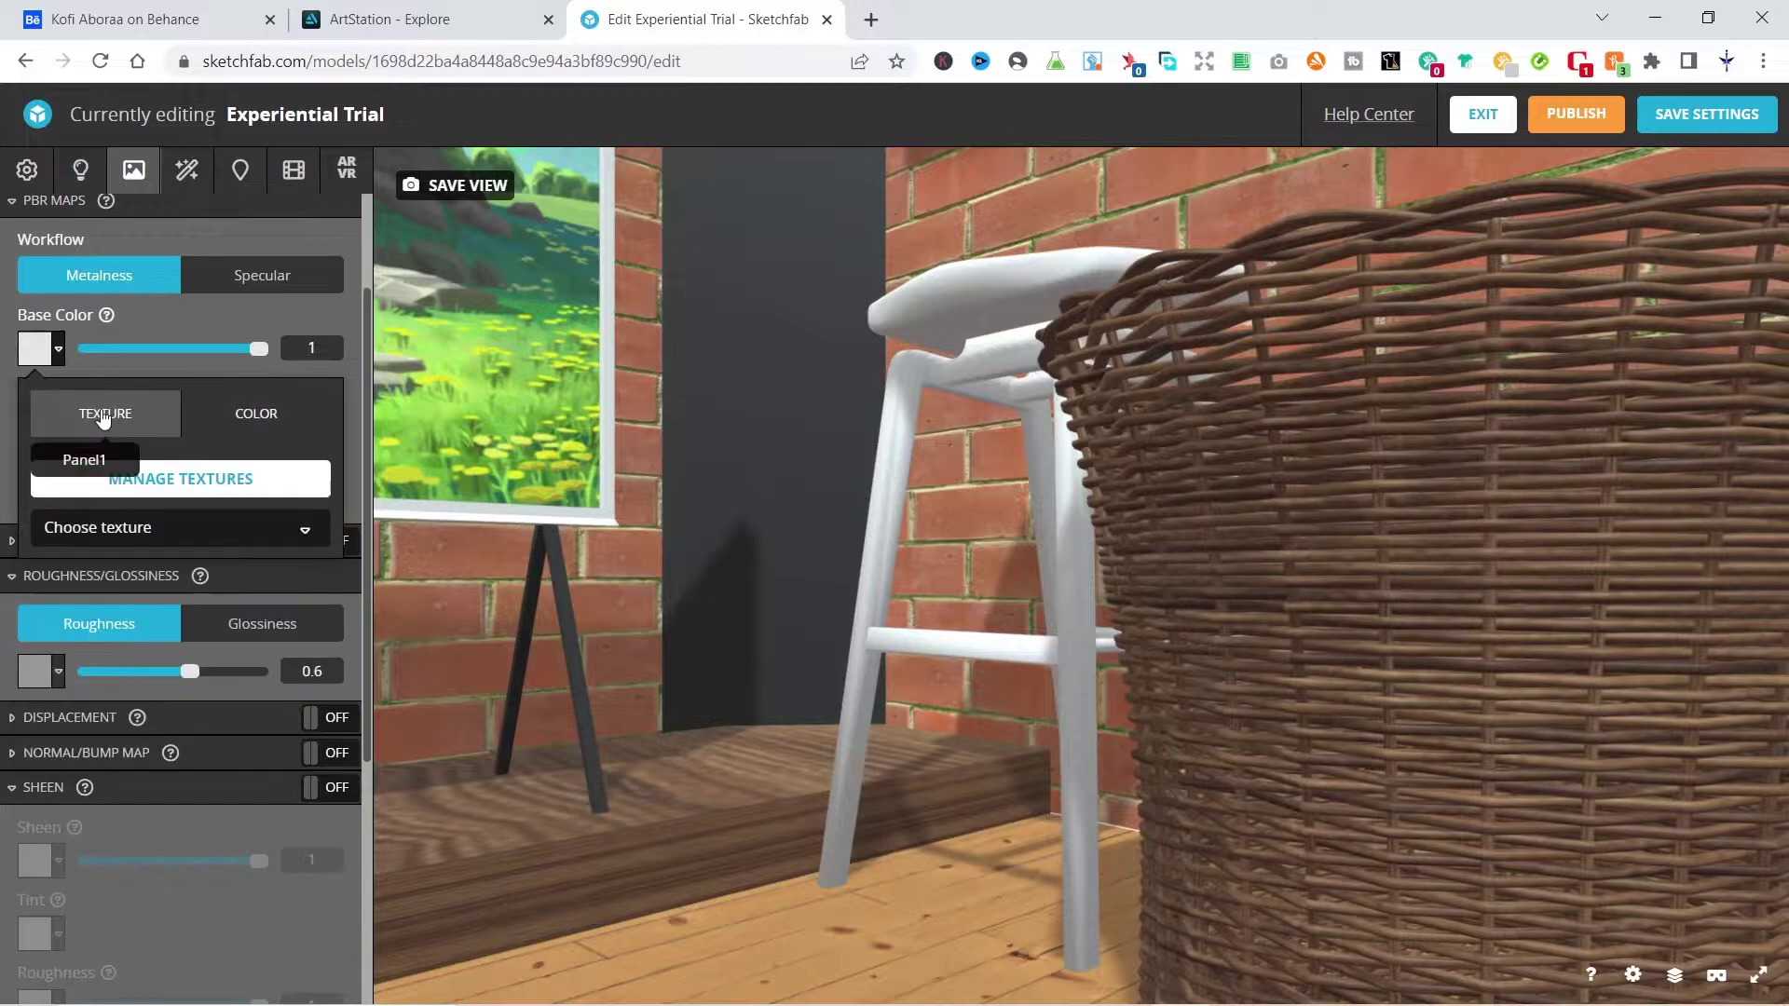
pyautogui.click(142, 533)
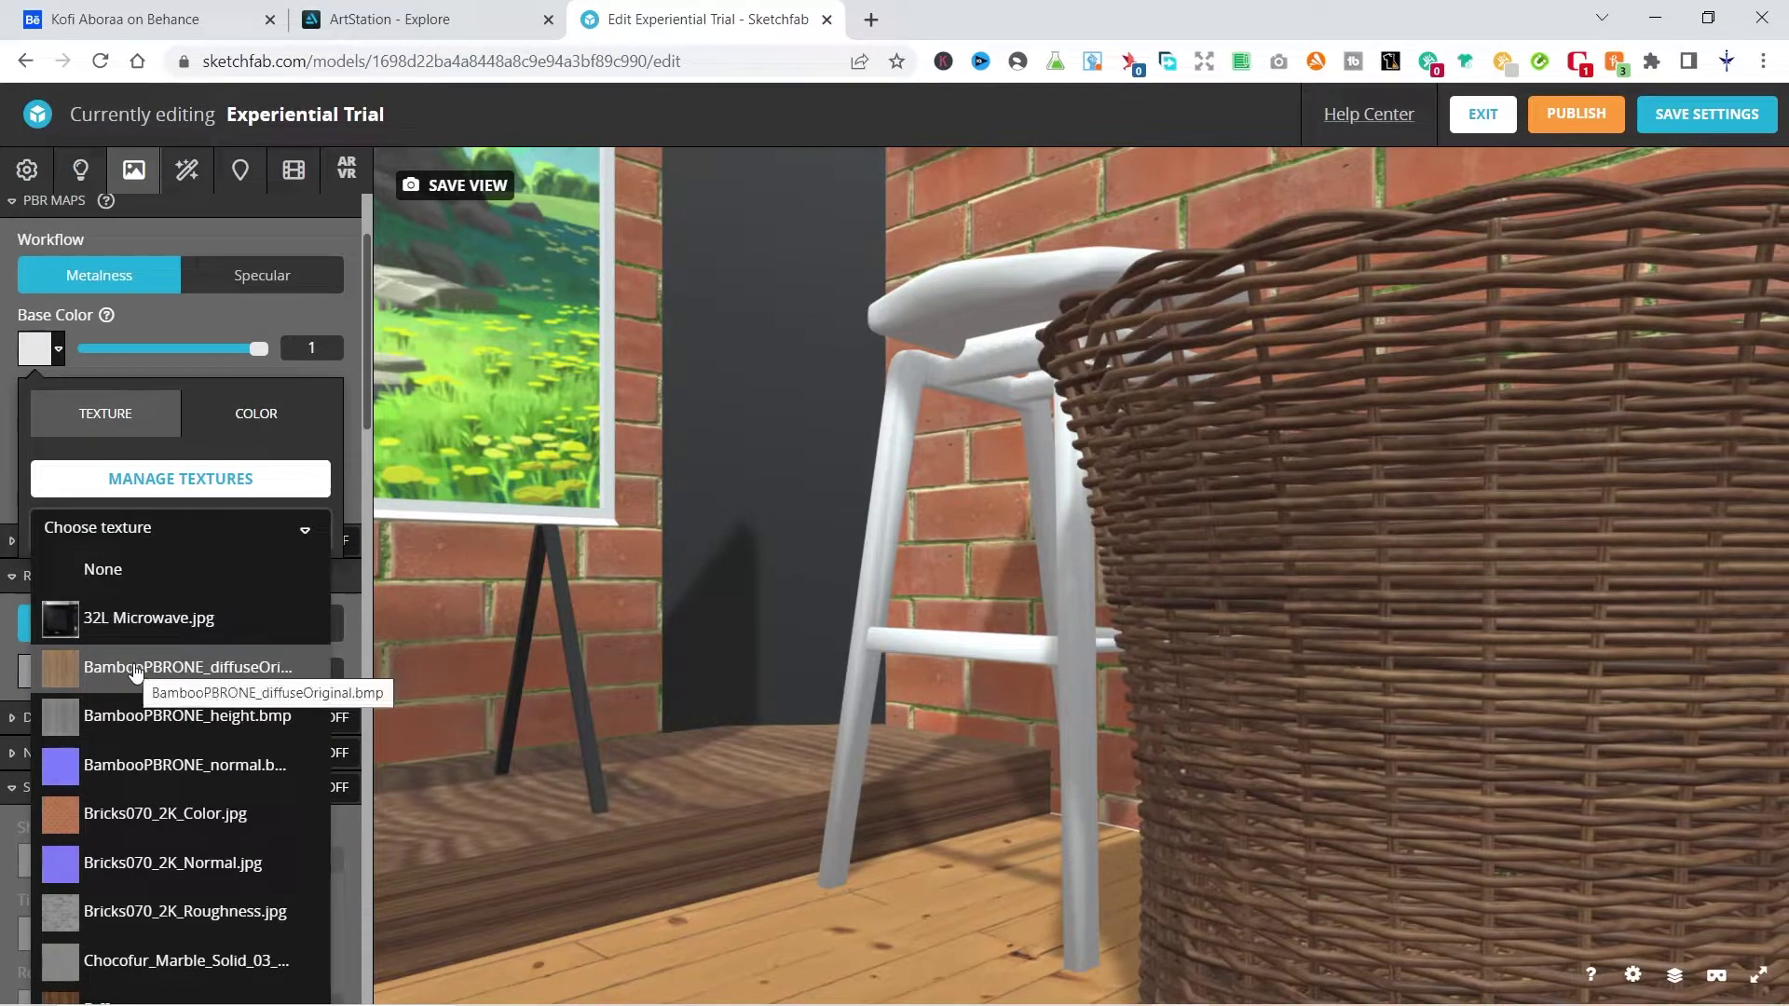
pyautogui.scroll(-3, 135, 675)
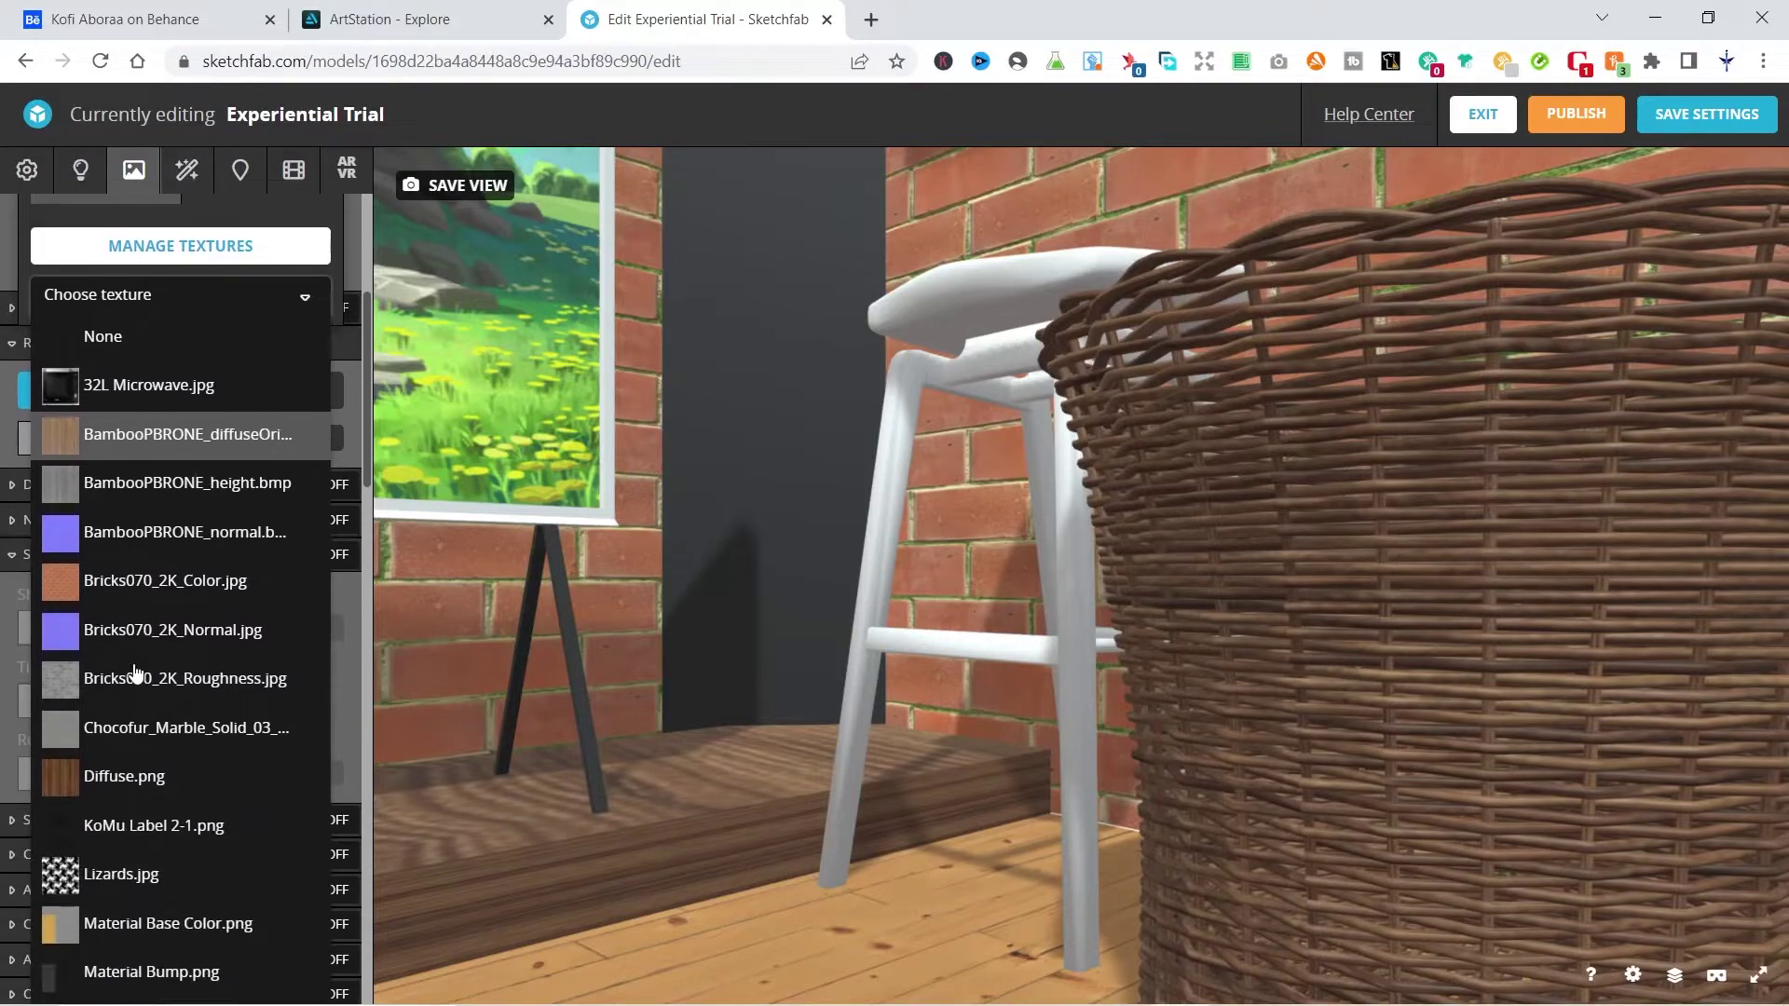
pyautogui.click(130, 778)
# Inspect the textured stool from above and set its material's roughness to 0.388.
pyautogui.moveTo(902, 474); pyautogui.dragTo(959, 511)
pyautogui.scroll(-3, 979, 563)
pyautogui.scroll(1, 186, 441)
pyautogui.scroll(2, 186, 441)
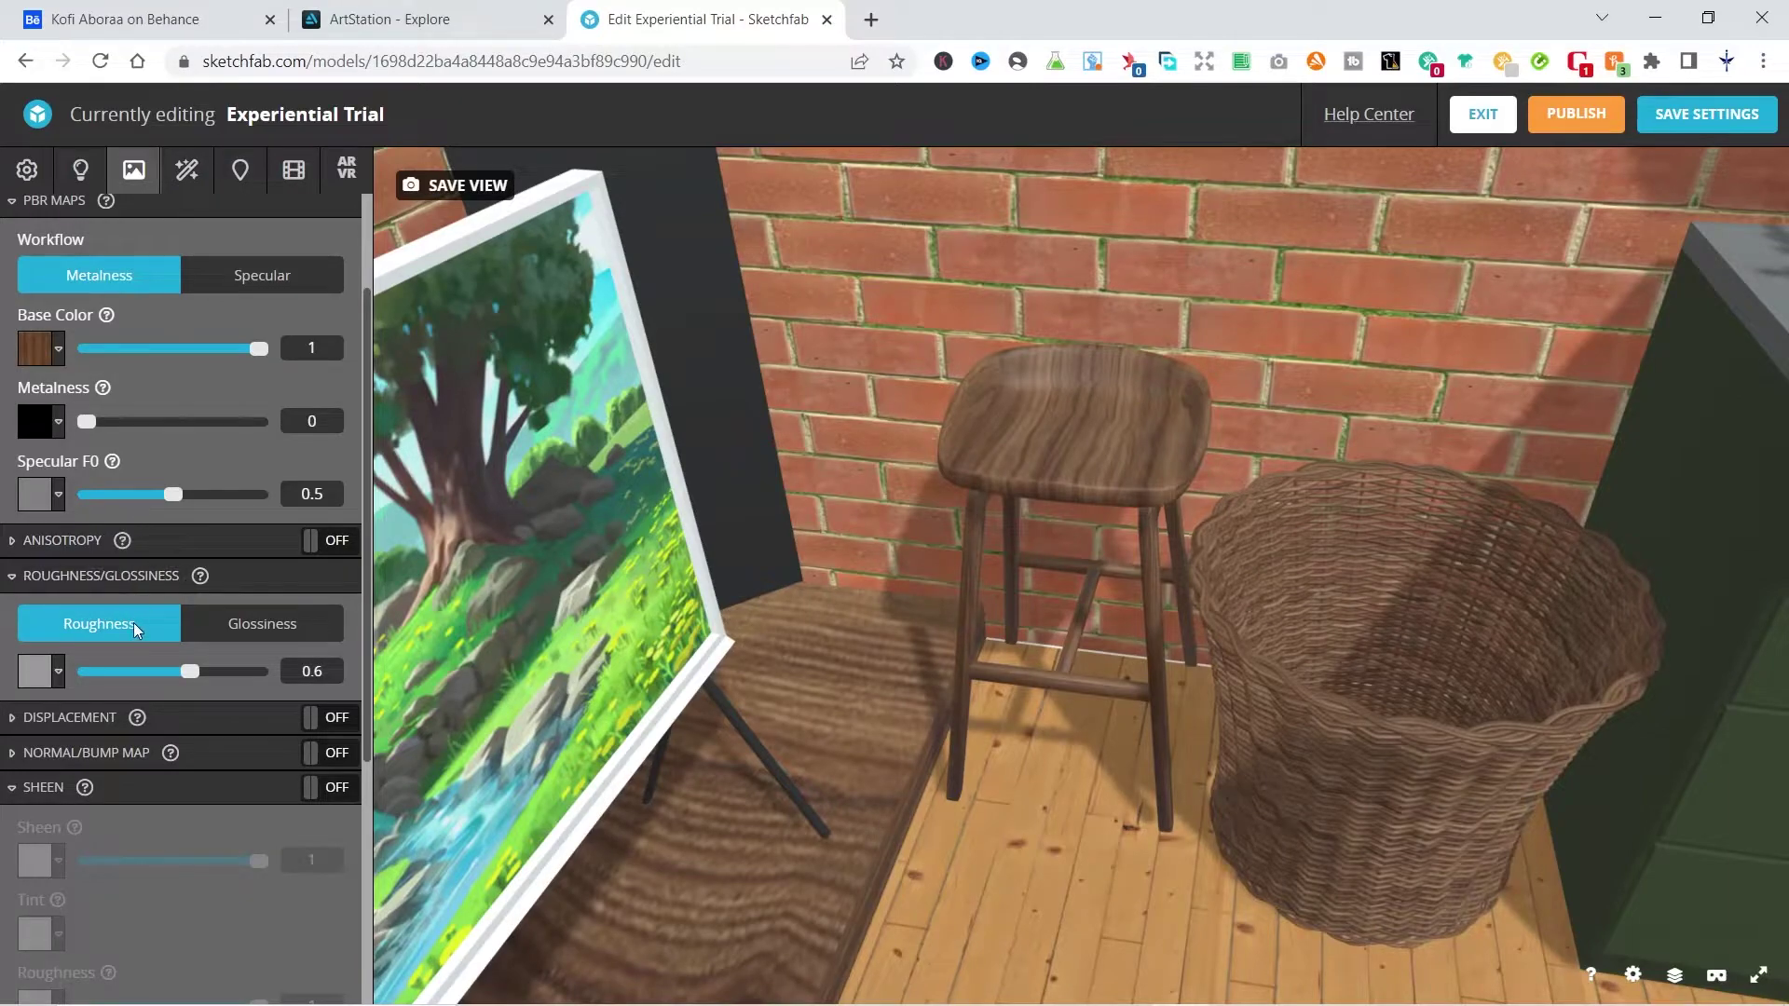
pyautogui.moveTo(182, 669)
pyautogui.mouseDown()
pyautogui.moveTo(121, 679)
pyautogui.moveTo(153, 673)
pyautogui.mouseUp()
# Apply the light-wood-grain-vector texture to the base color of the white sofa frame's material, Wood.003.
pyautogui.moveTo(867, 494)
pyautogui.mouseDown()
pyautogui.moveTo(994, 427)
pyautogui.moveTo(1038, 456)
pyautogui.mouseUp()
pyautogui.scroll(-6, 1152, 580)
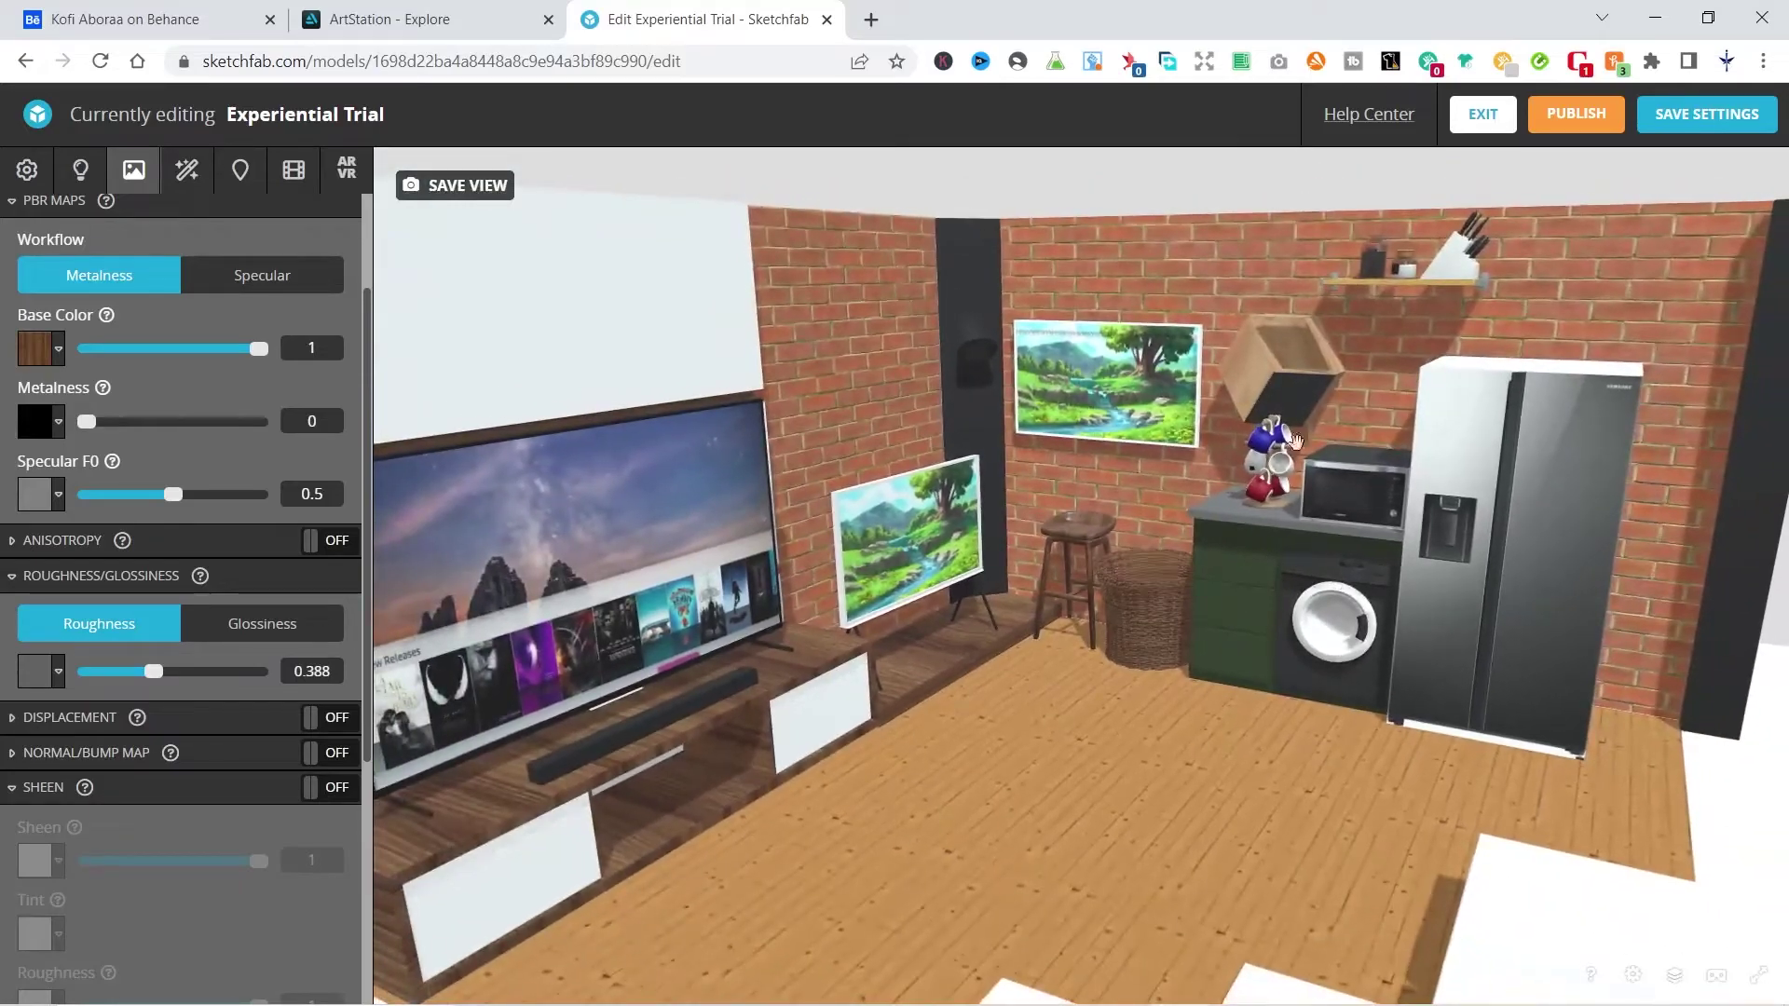
pyautogui.moveTo(1165, 606); pyautogui.dragTo(920, 771)
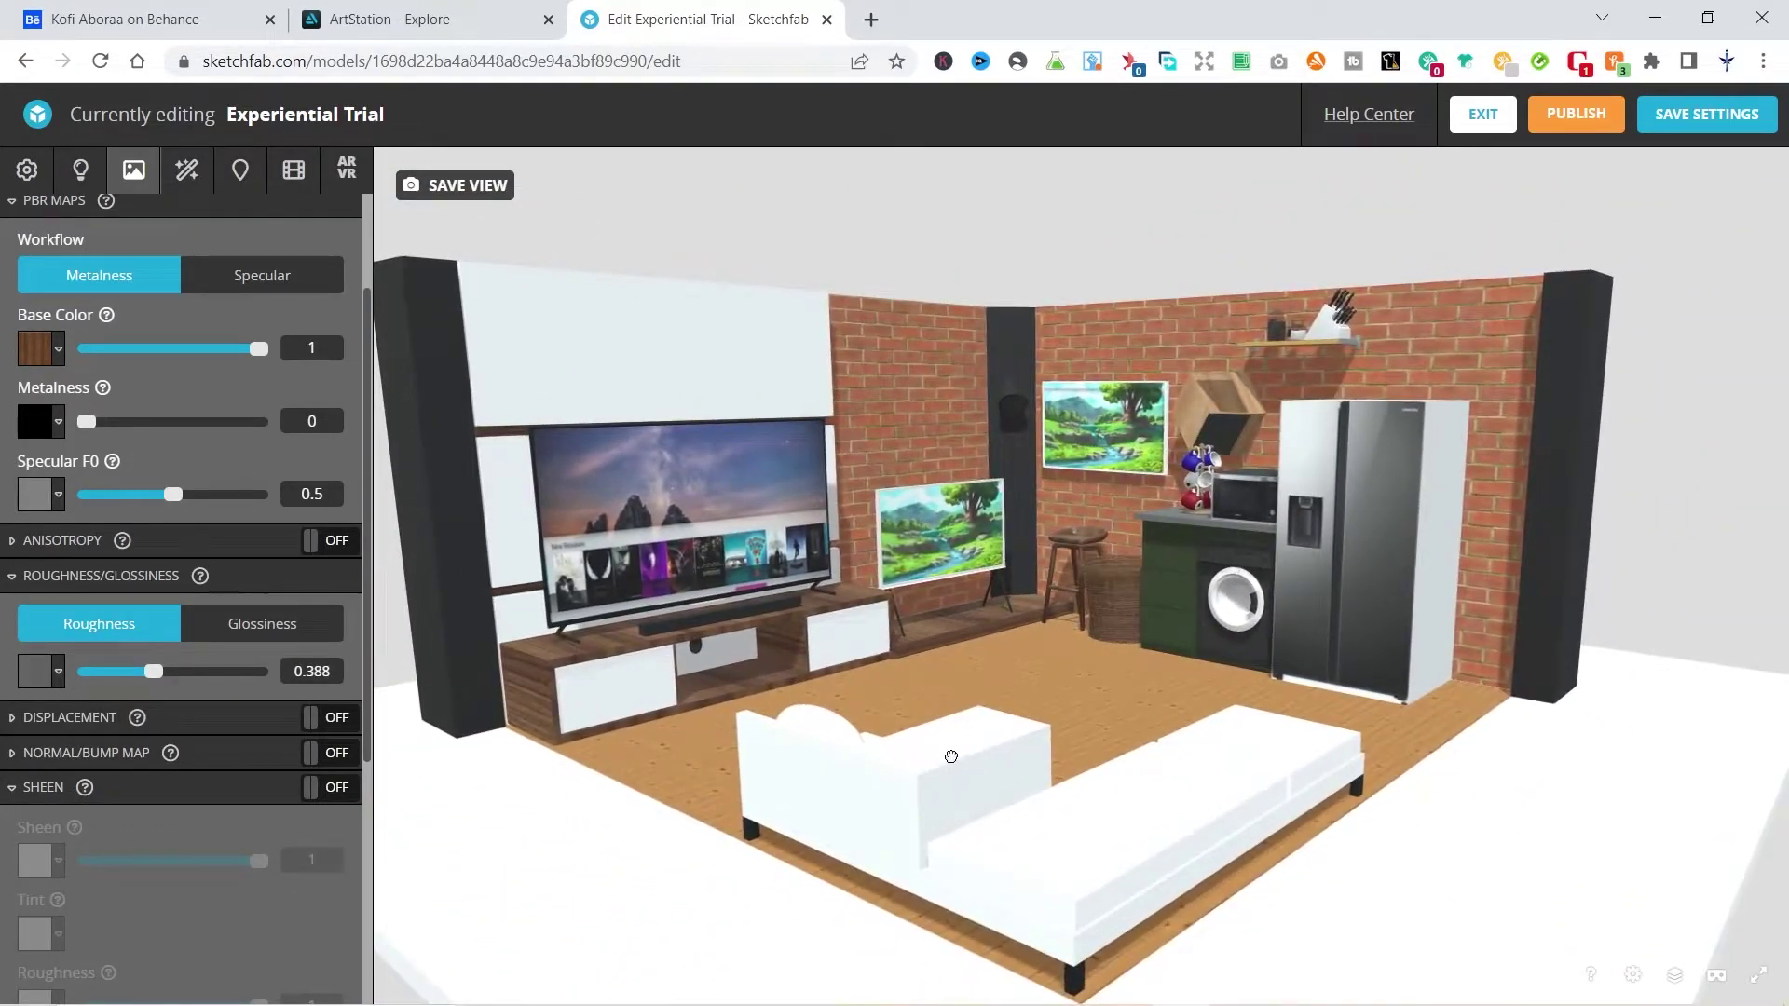
pyautogui.doubleClick(951, 757)
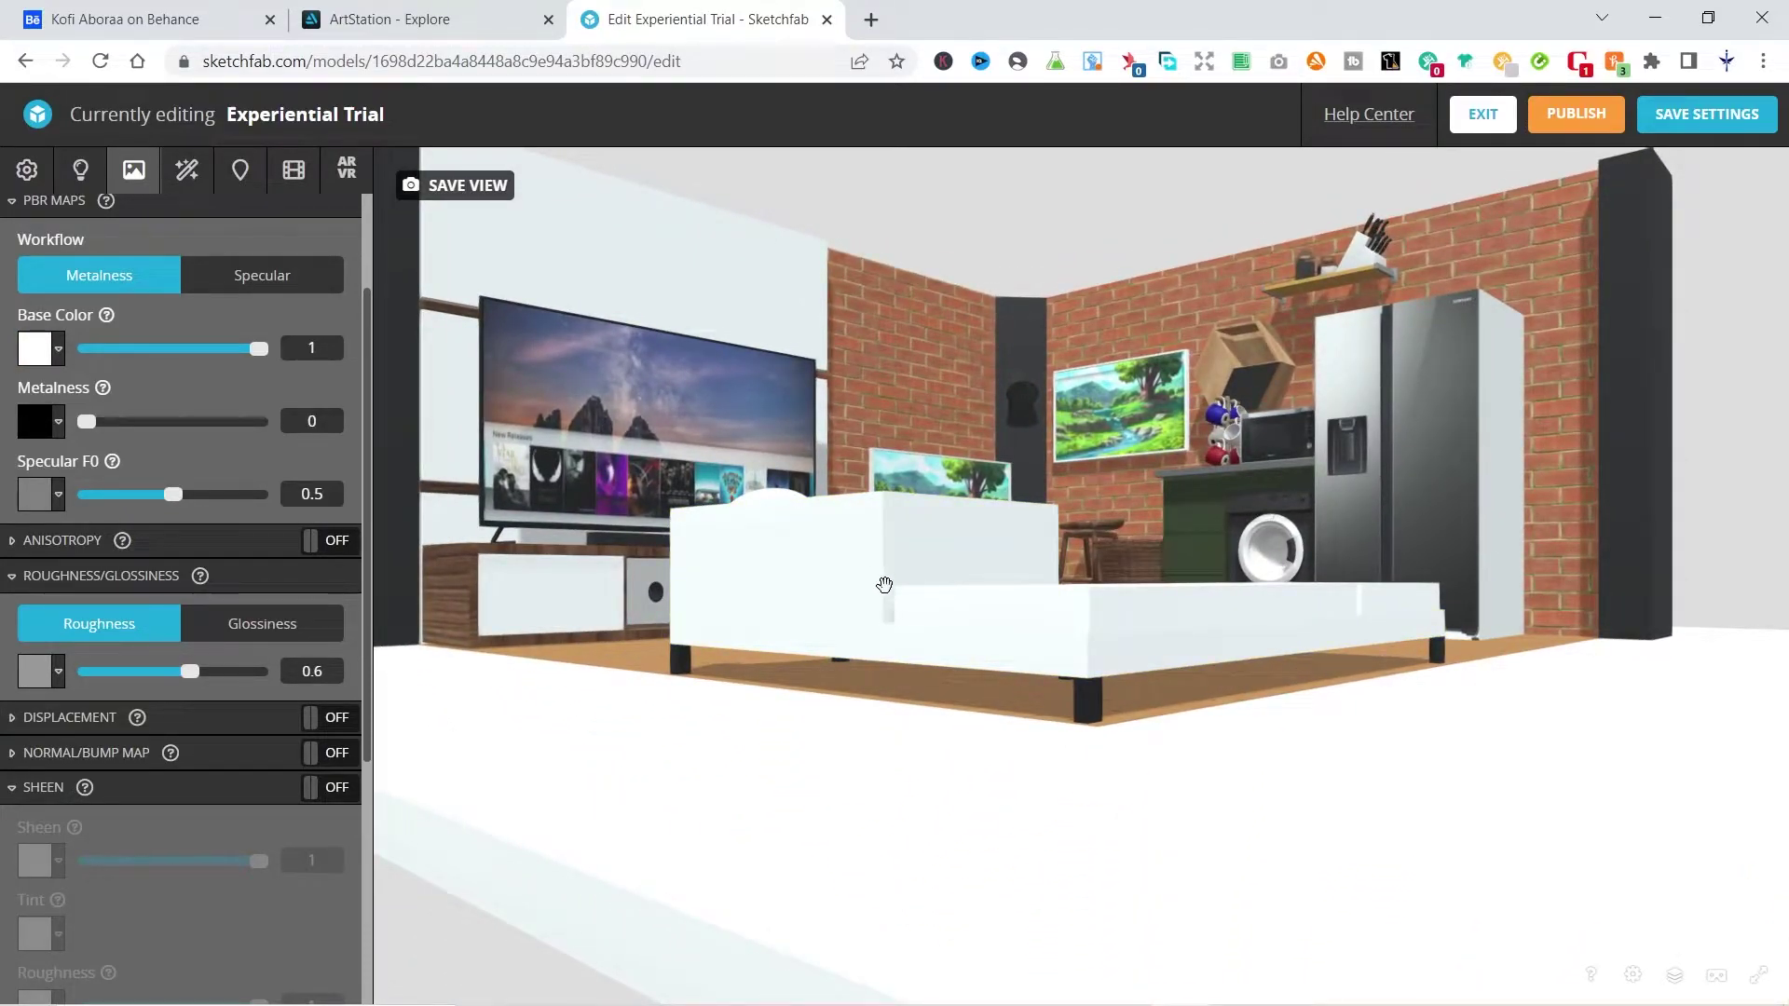
pyautogui.scroll(2, 159, 376)
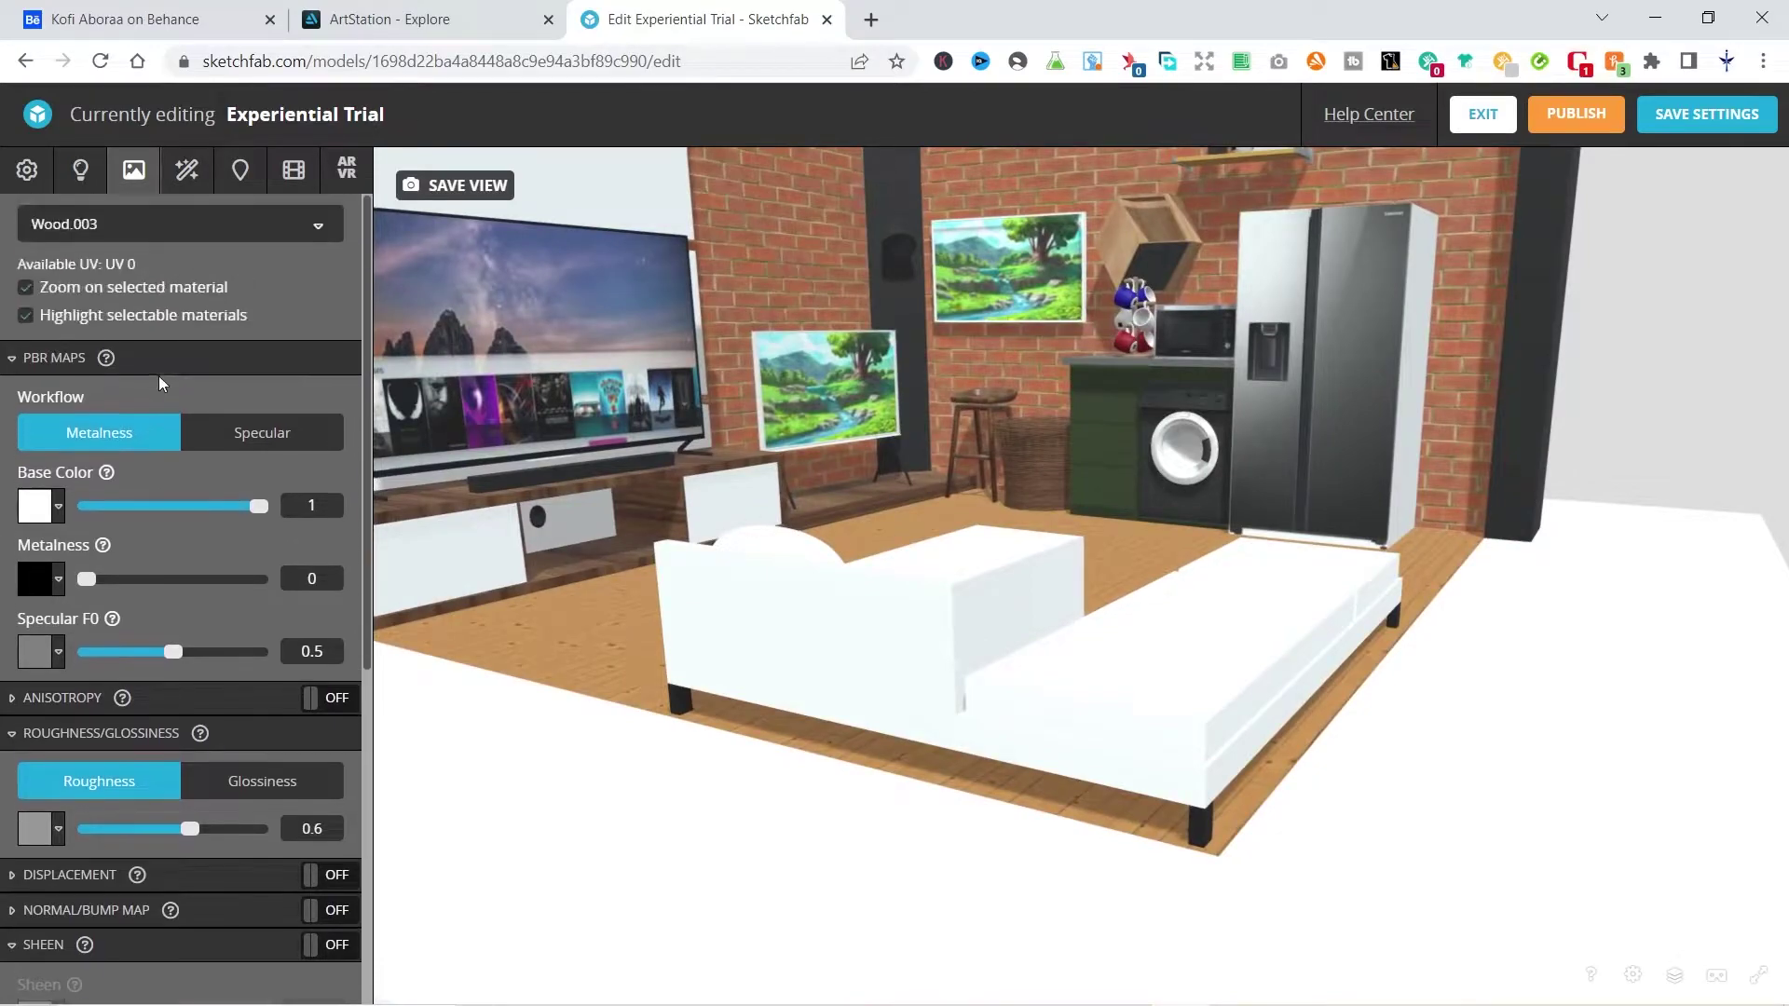
pyautogui.click(58, 508)
pyautogui.click(105, 571)
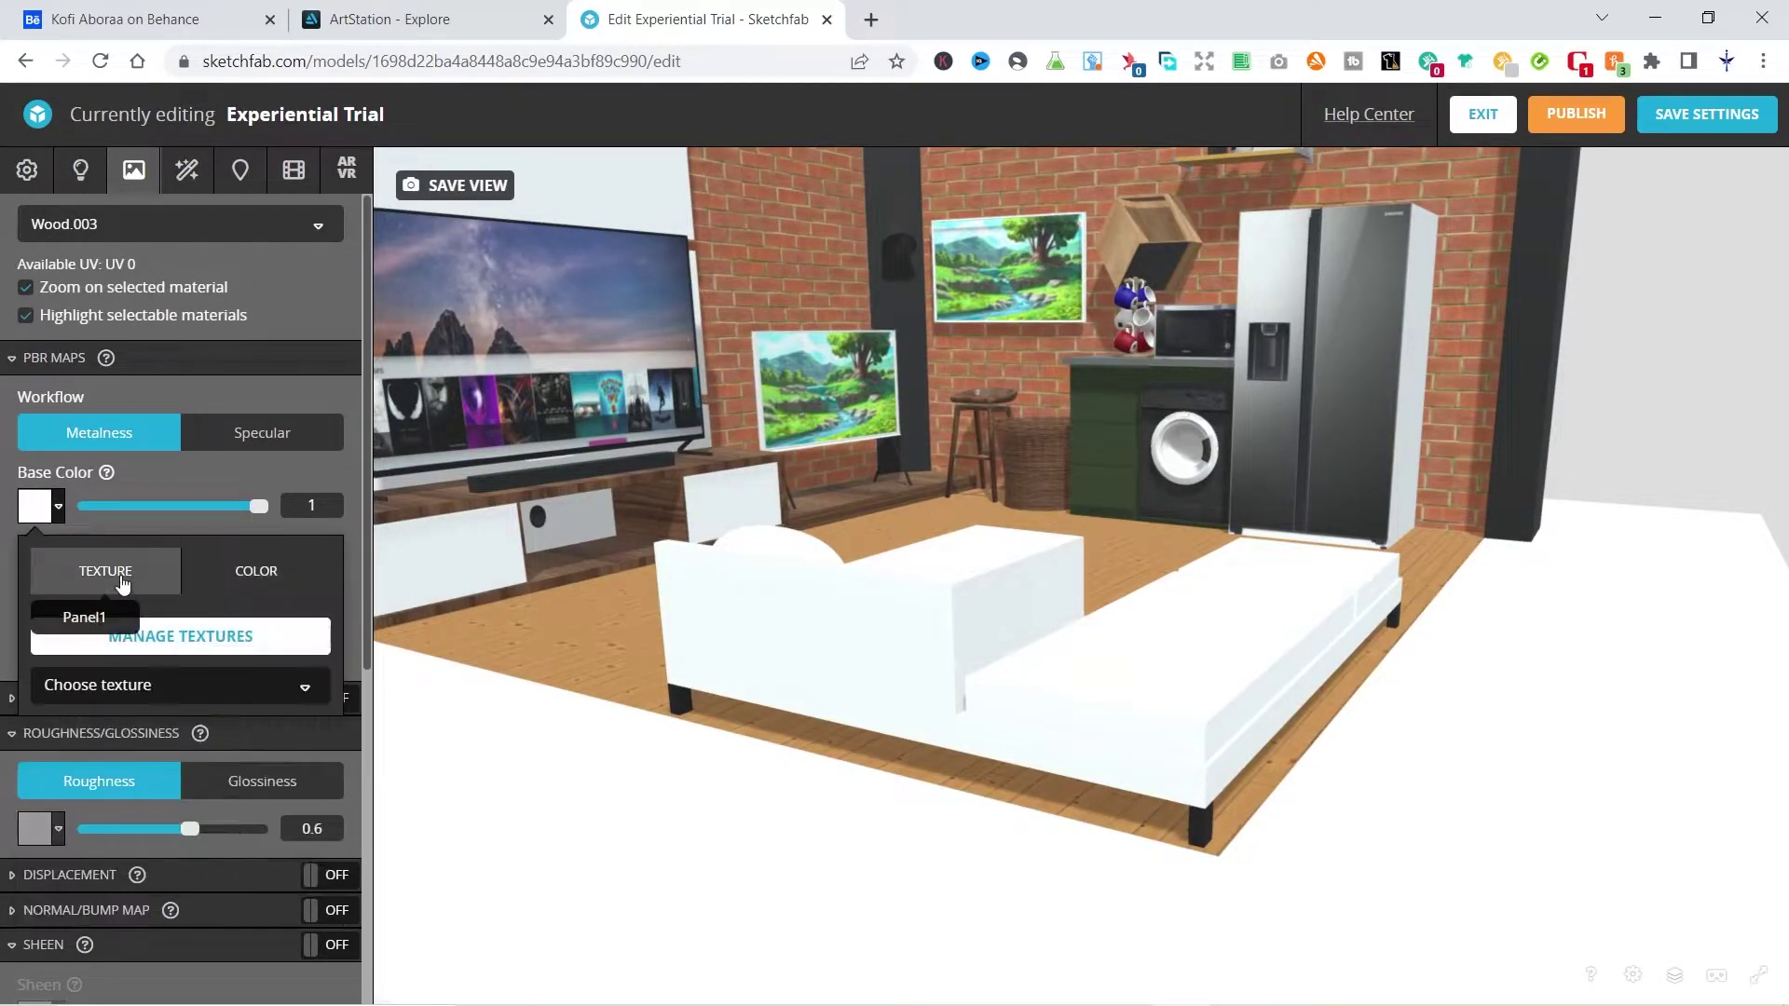
pyautogui.click(152, 688)
pyautogui.scroll(-10, 191, 807)
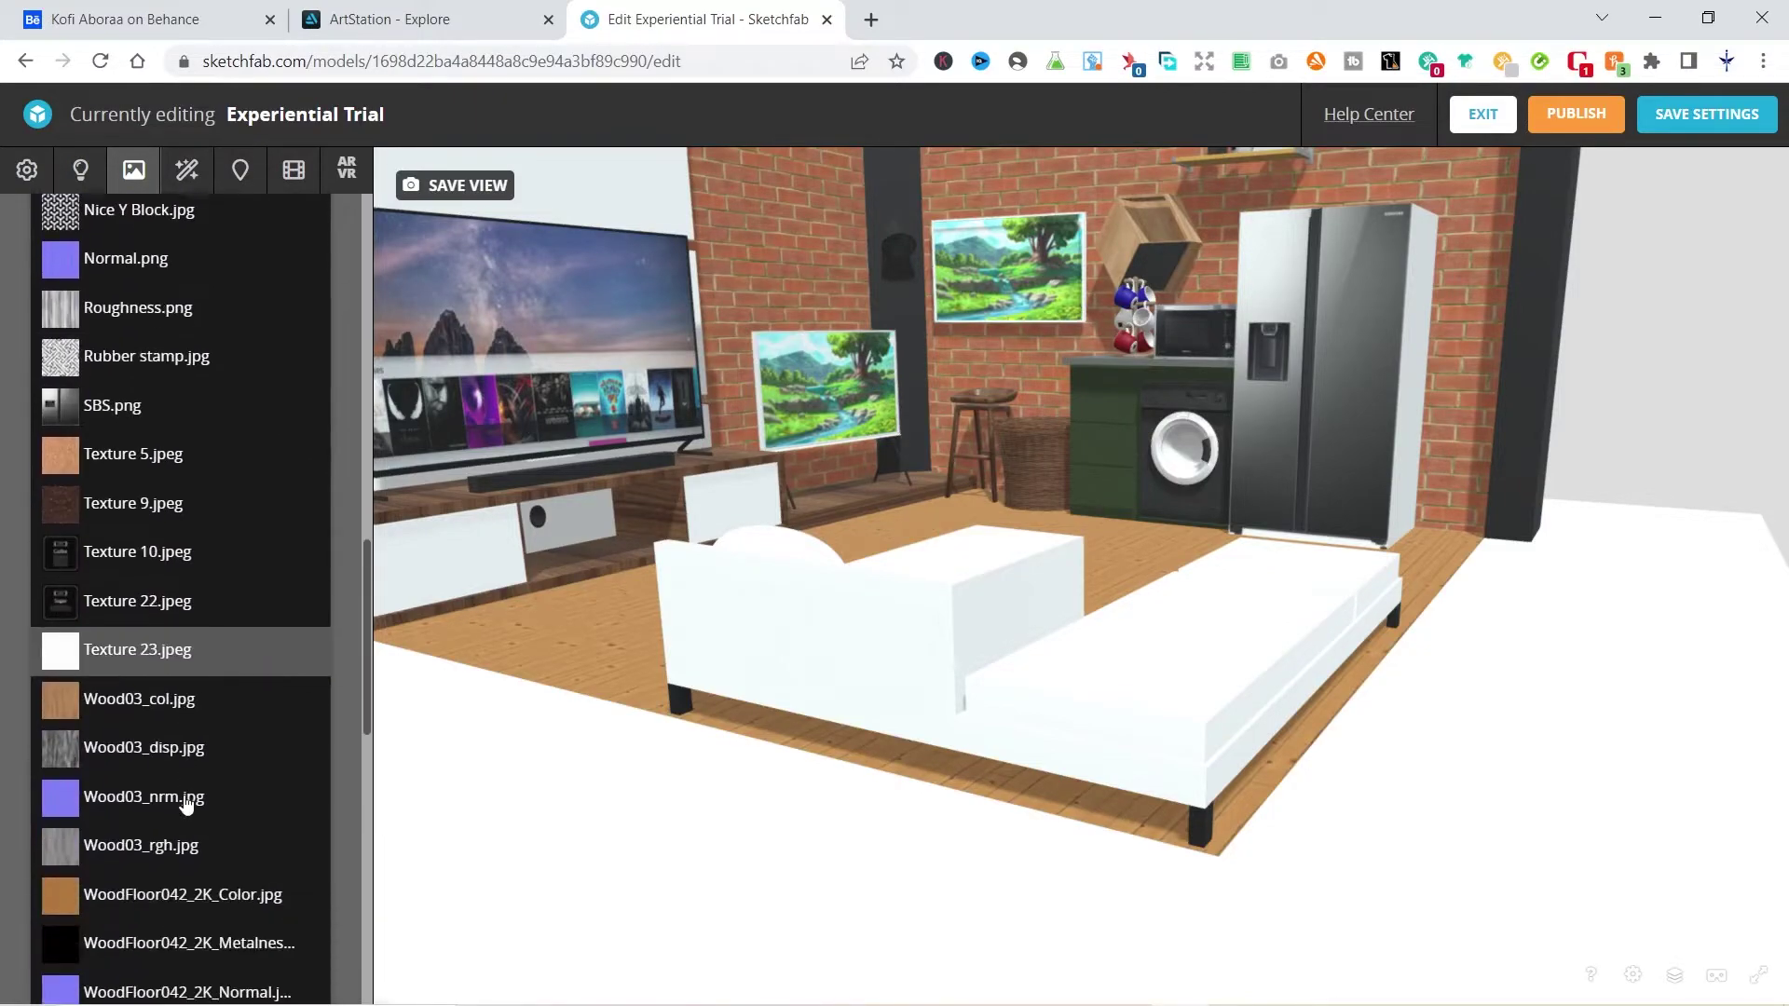
pyautogui.scroll(-10, 184, 792)
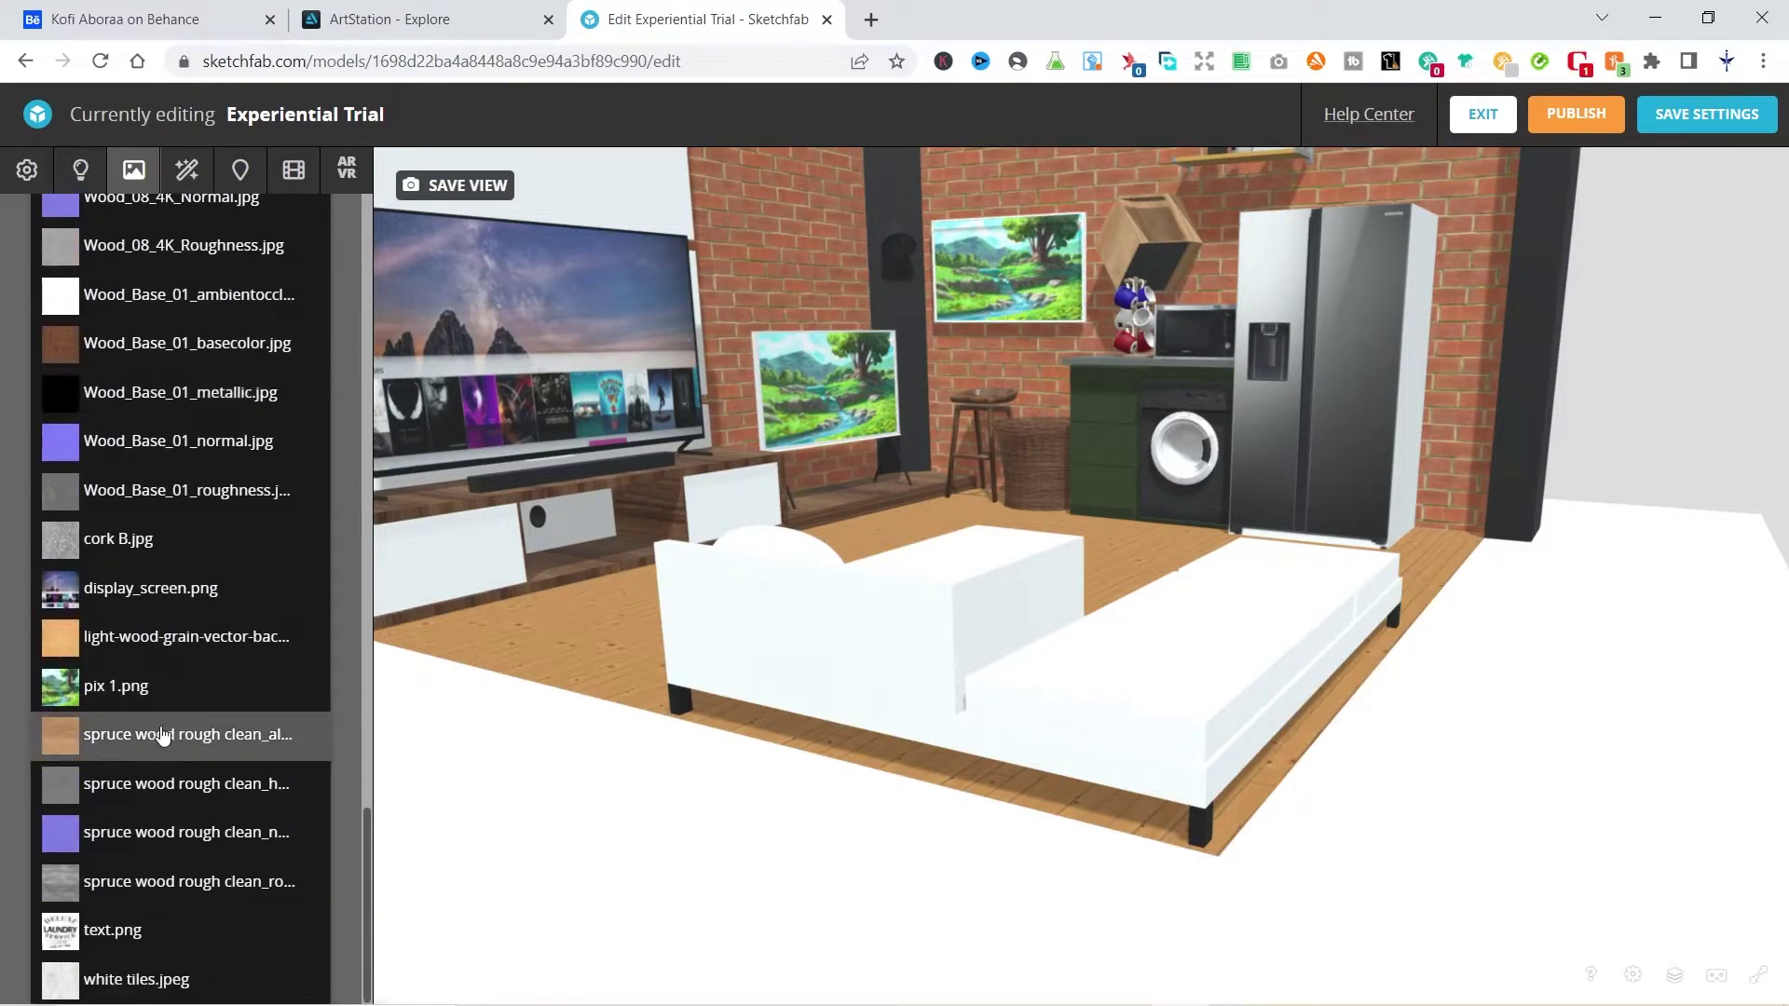
pyautogui.click(173, 638)
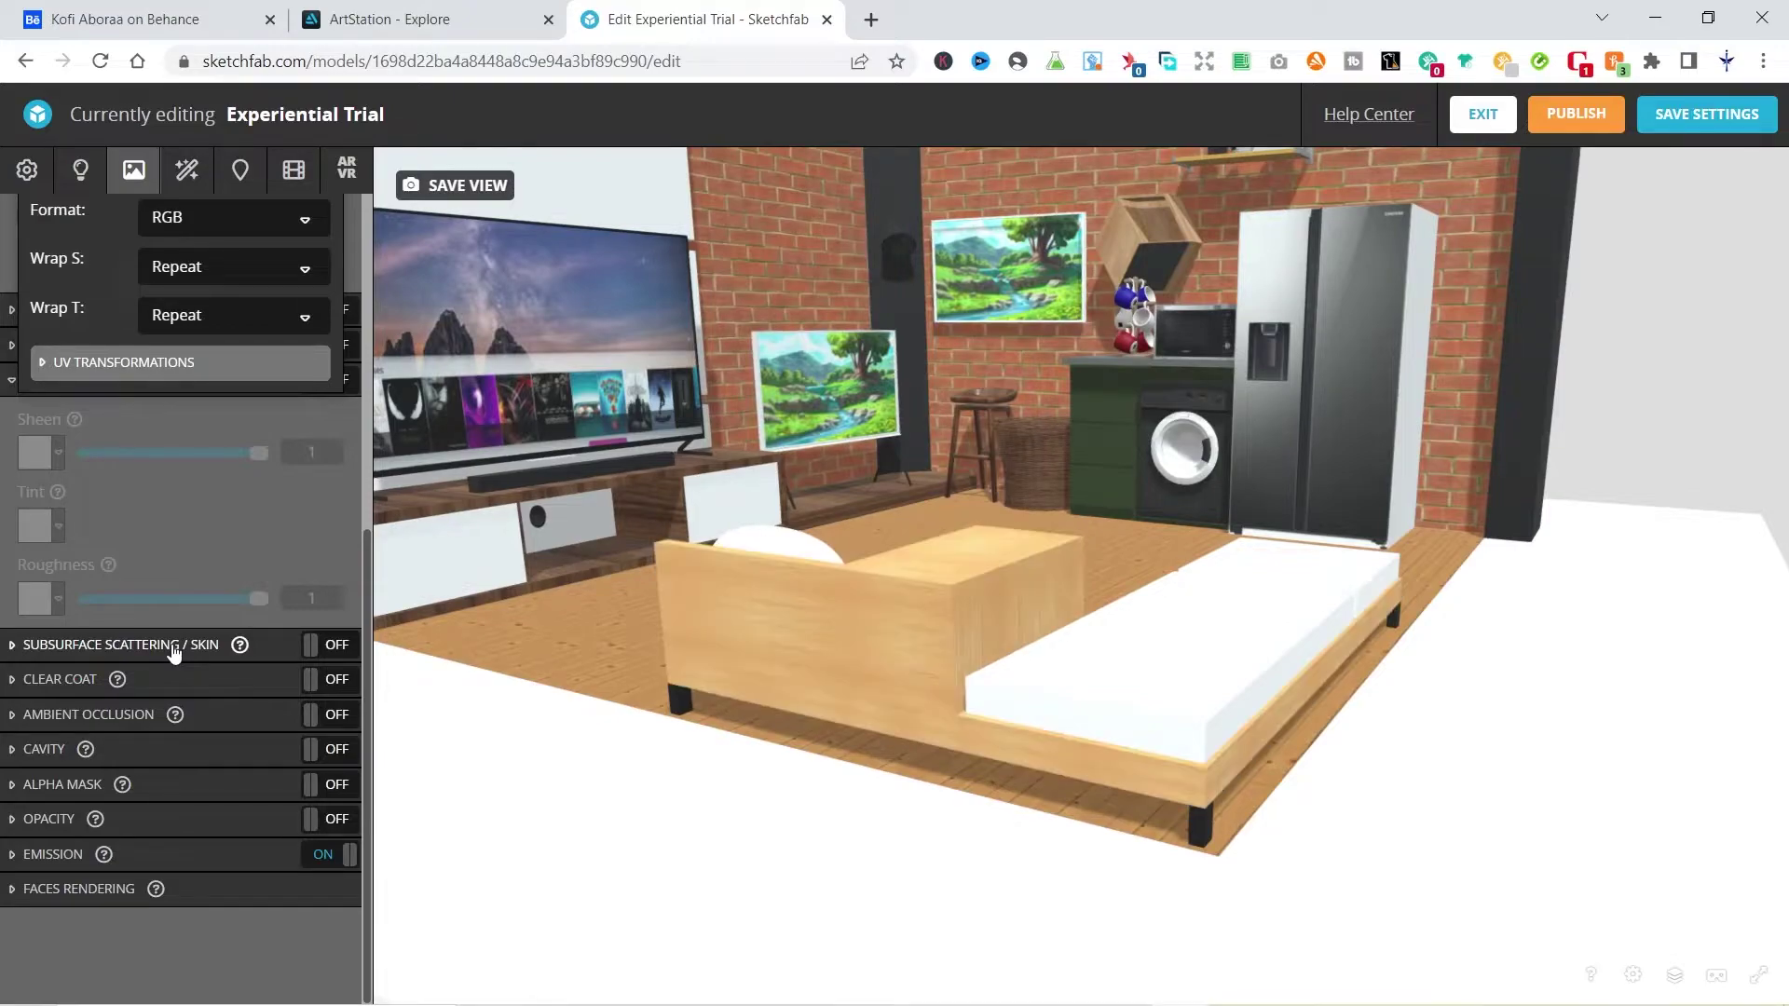
# Set the roughness of the sofa frame's wood material to 0.437.
pyautogui.moveTo(922, 592)
pyautogui.mouseDown()
pyautogui.moveTo(898, 619)
pyautogui.moveTo(911, 595)
pyautogui.mouseUp()
pyautogui.scroll(4, 143, 509)
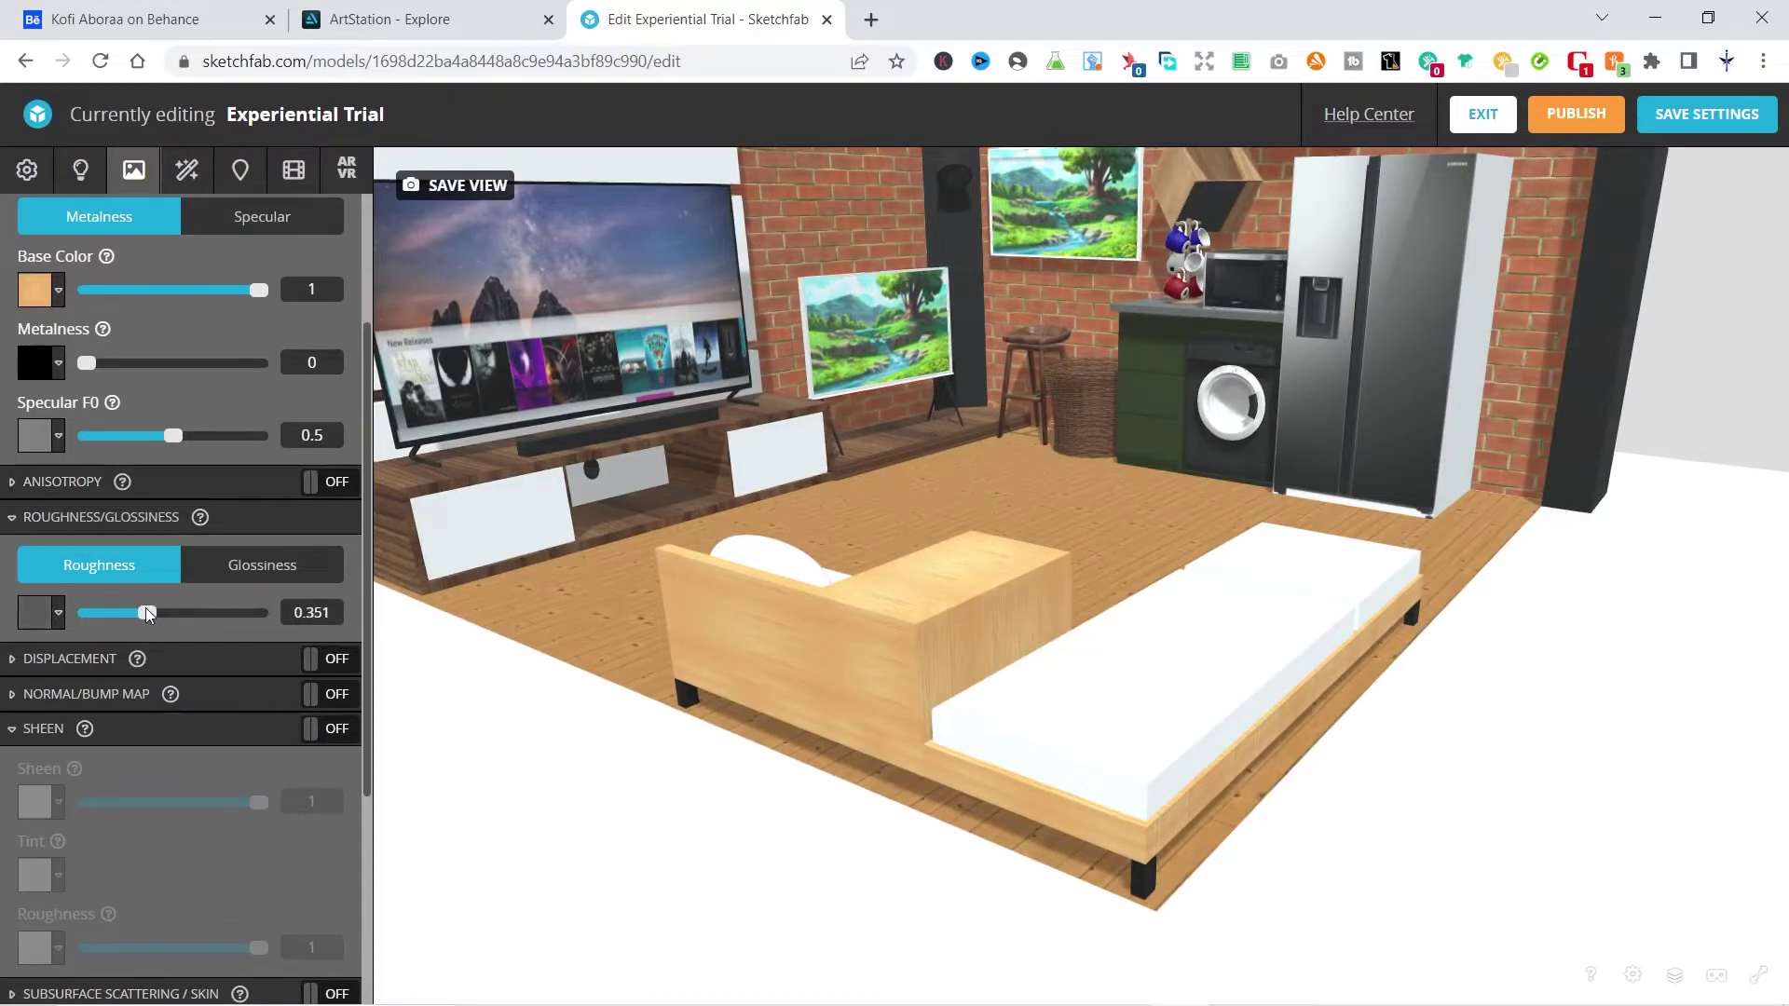
pyautogui.moveTo(127, 611); pyautogui.dragTo(162, 628)
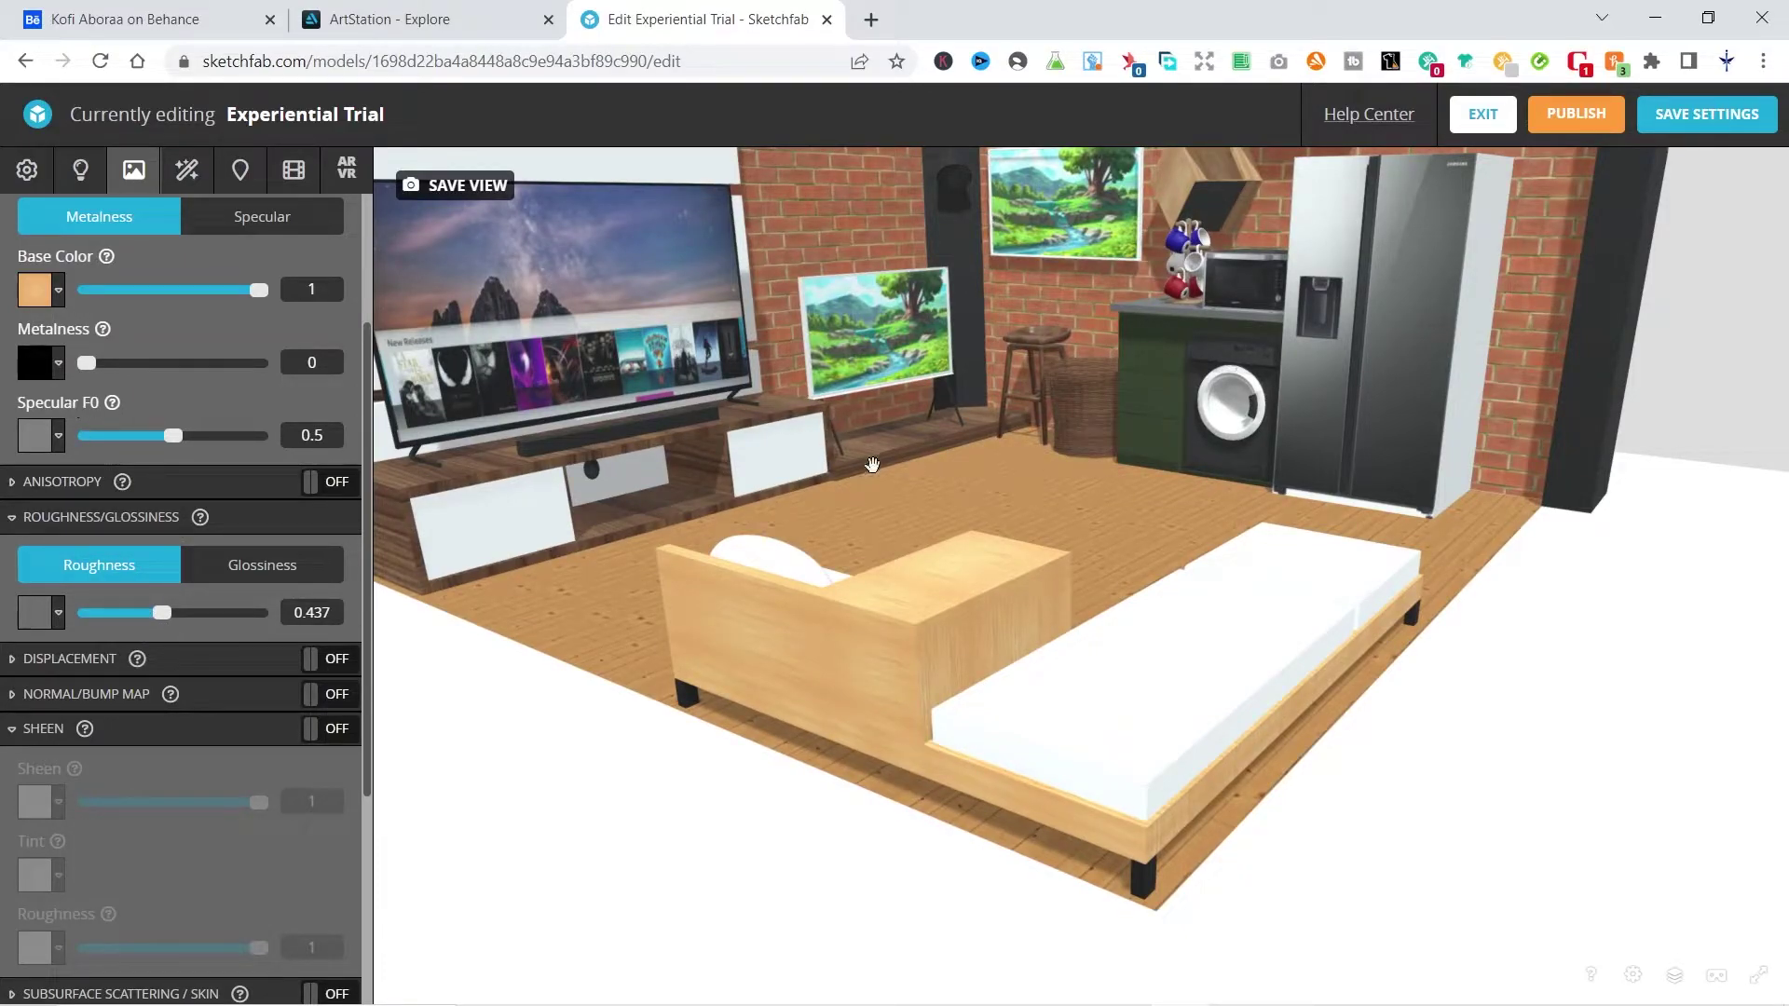
# Make the refrigerator's material, Material.002, more metallic by setting its metalness to 0.589 and roughness to 0.157.
pyautogui.scroll(-5, 870, 463)
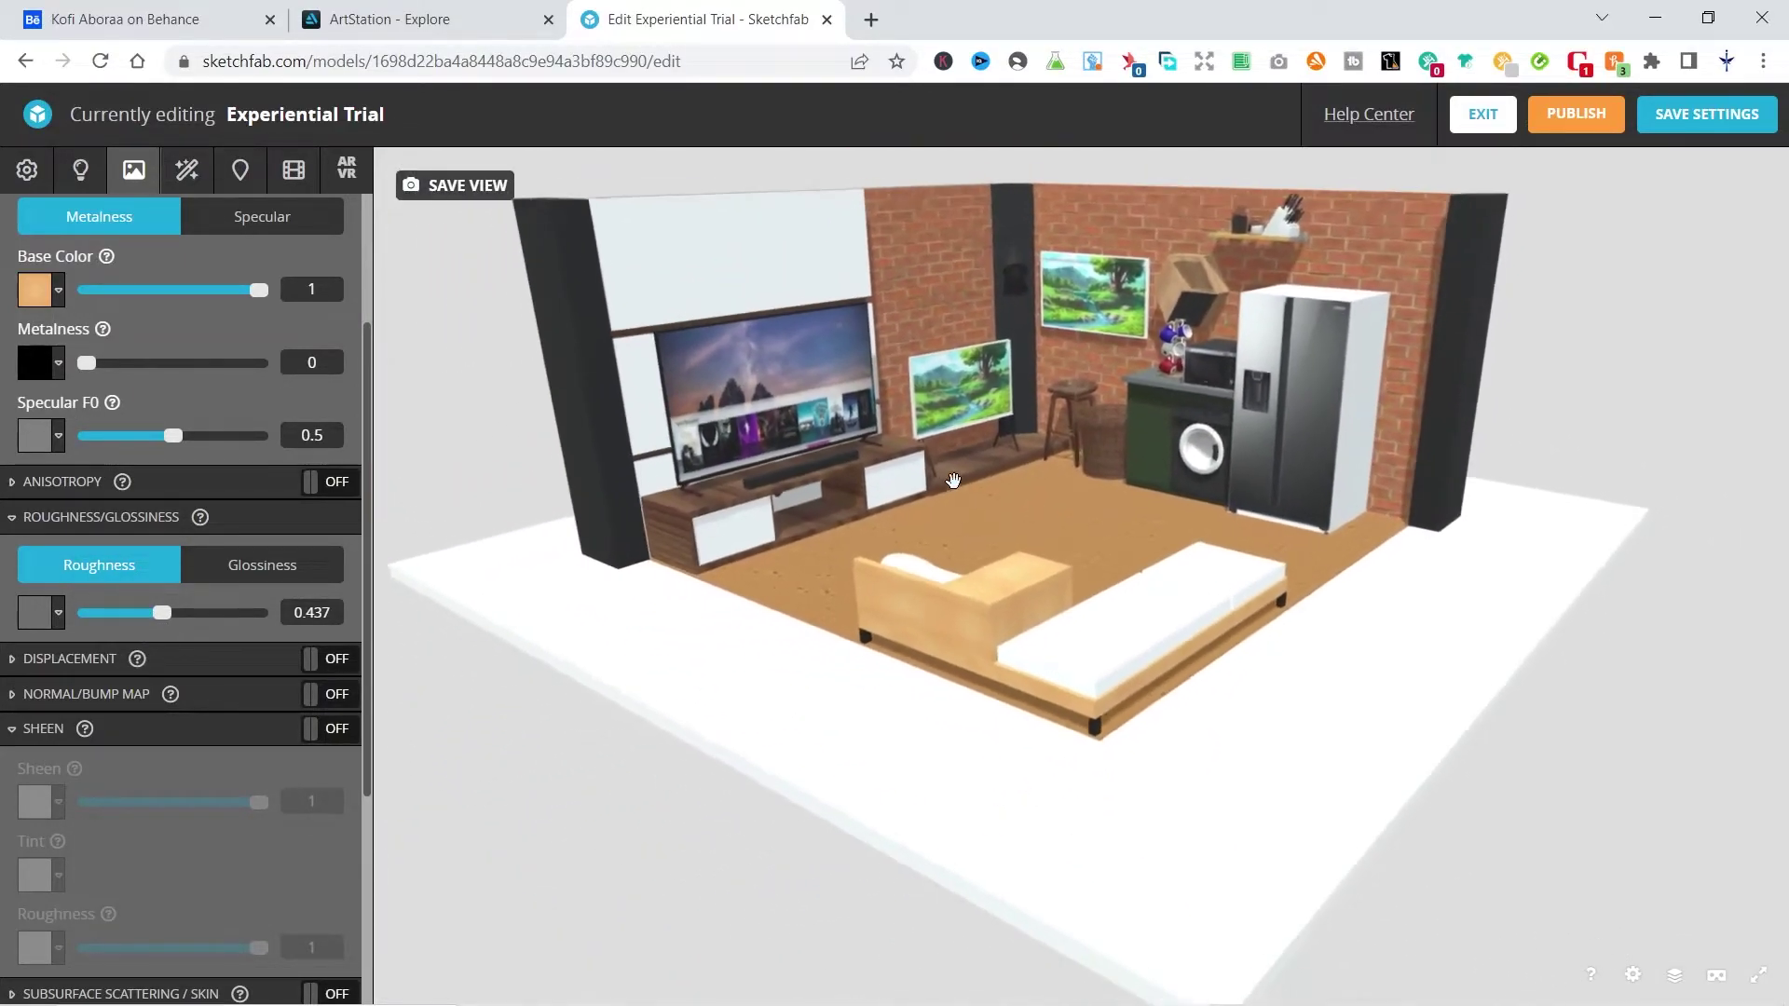
pyautogui.scroll(-5, 954, 480)
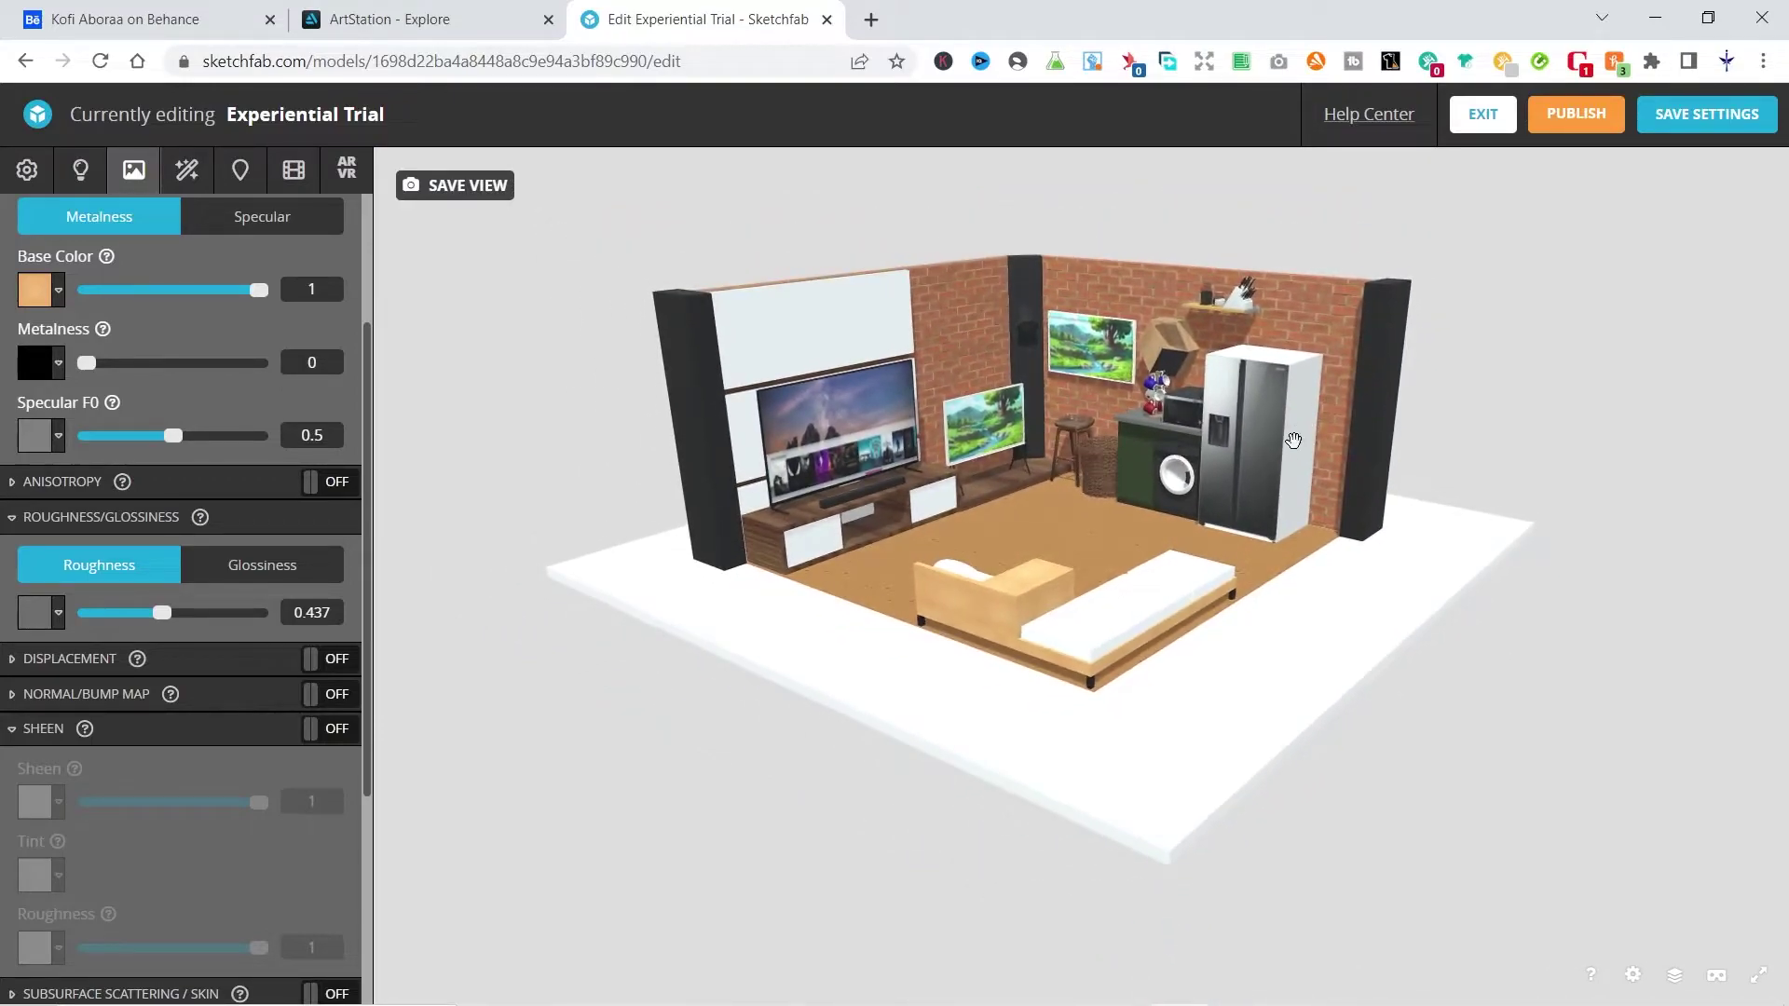
pyautogui.doubleClick(1302, 432)
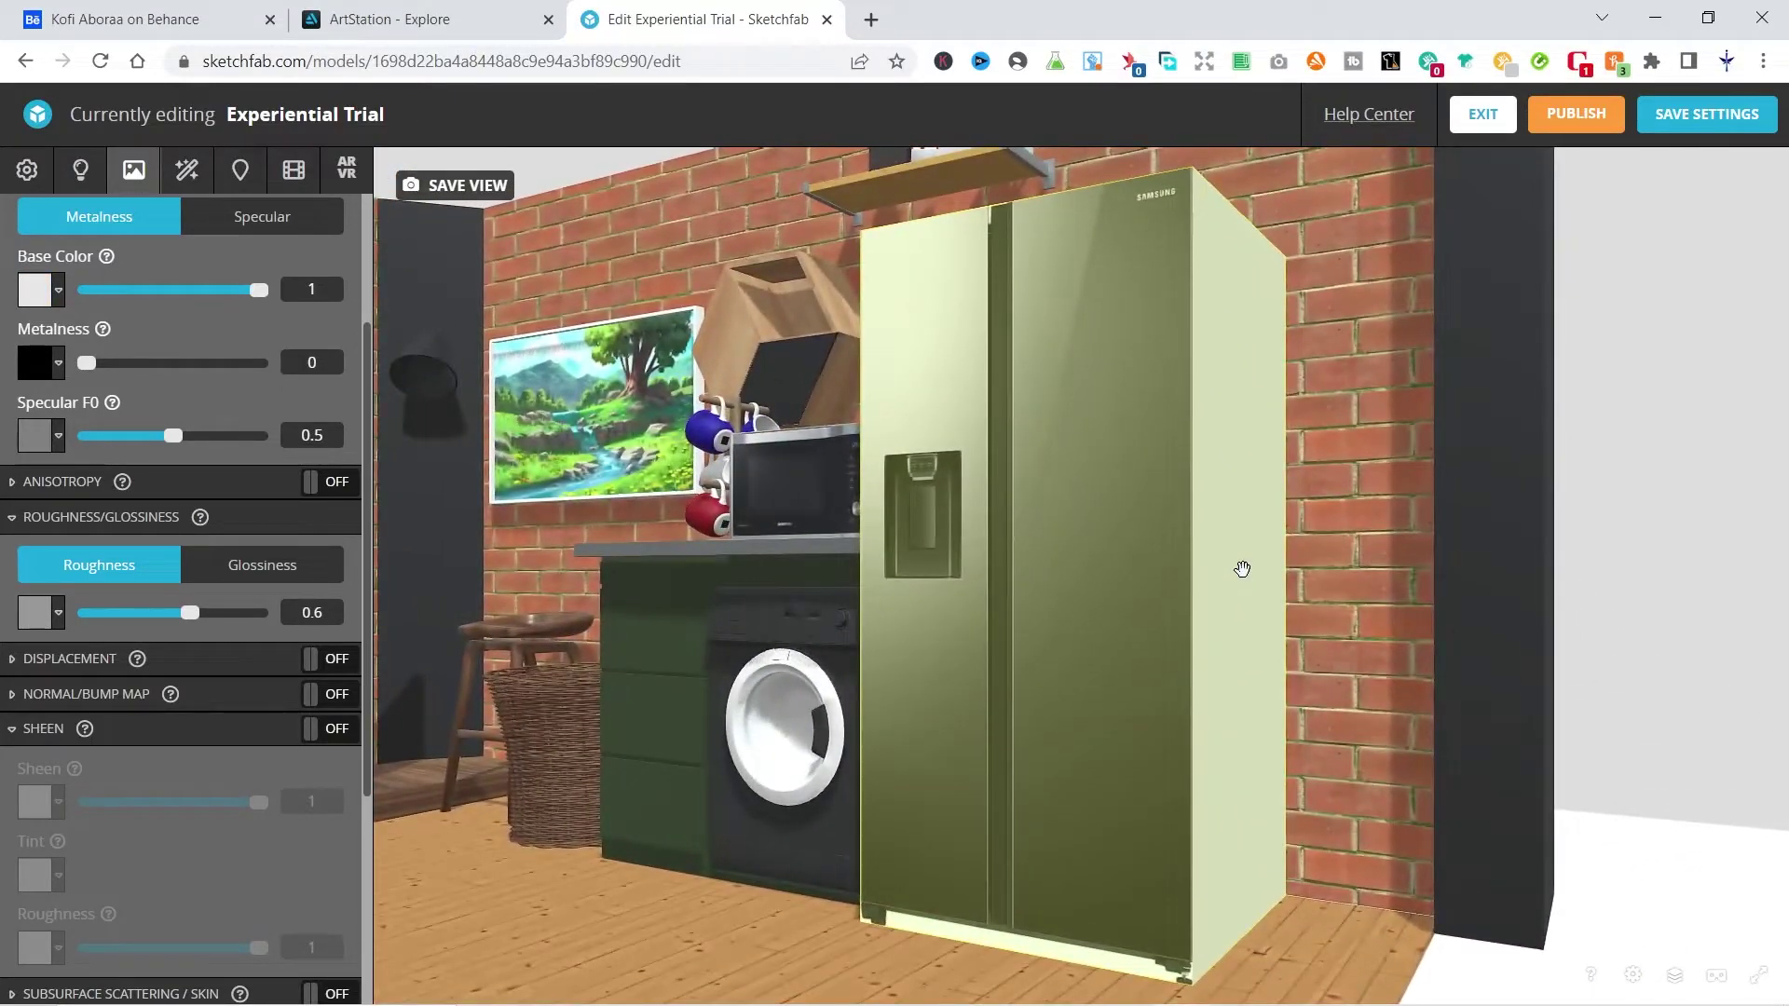
pyautogui.scroll(3, 113, 408)
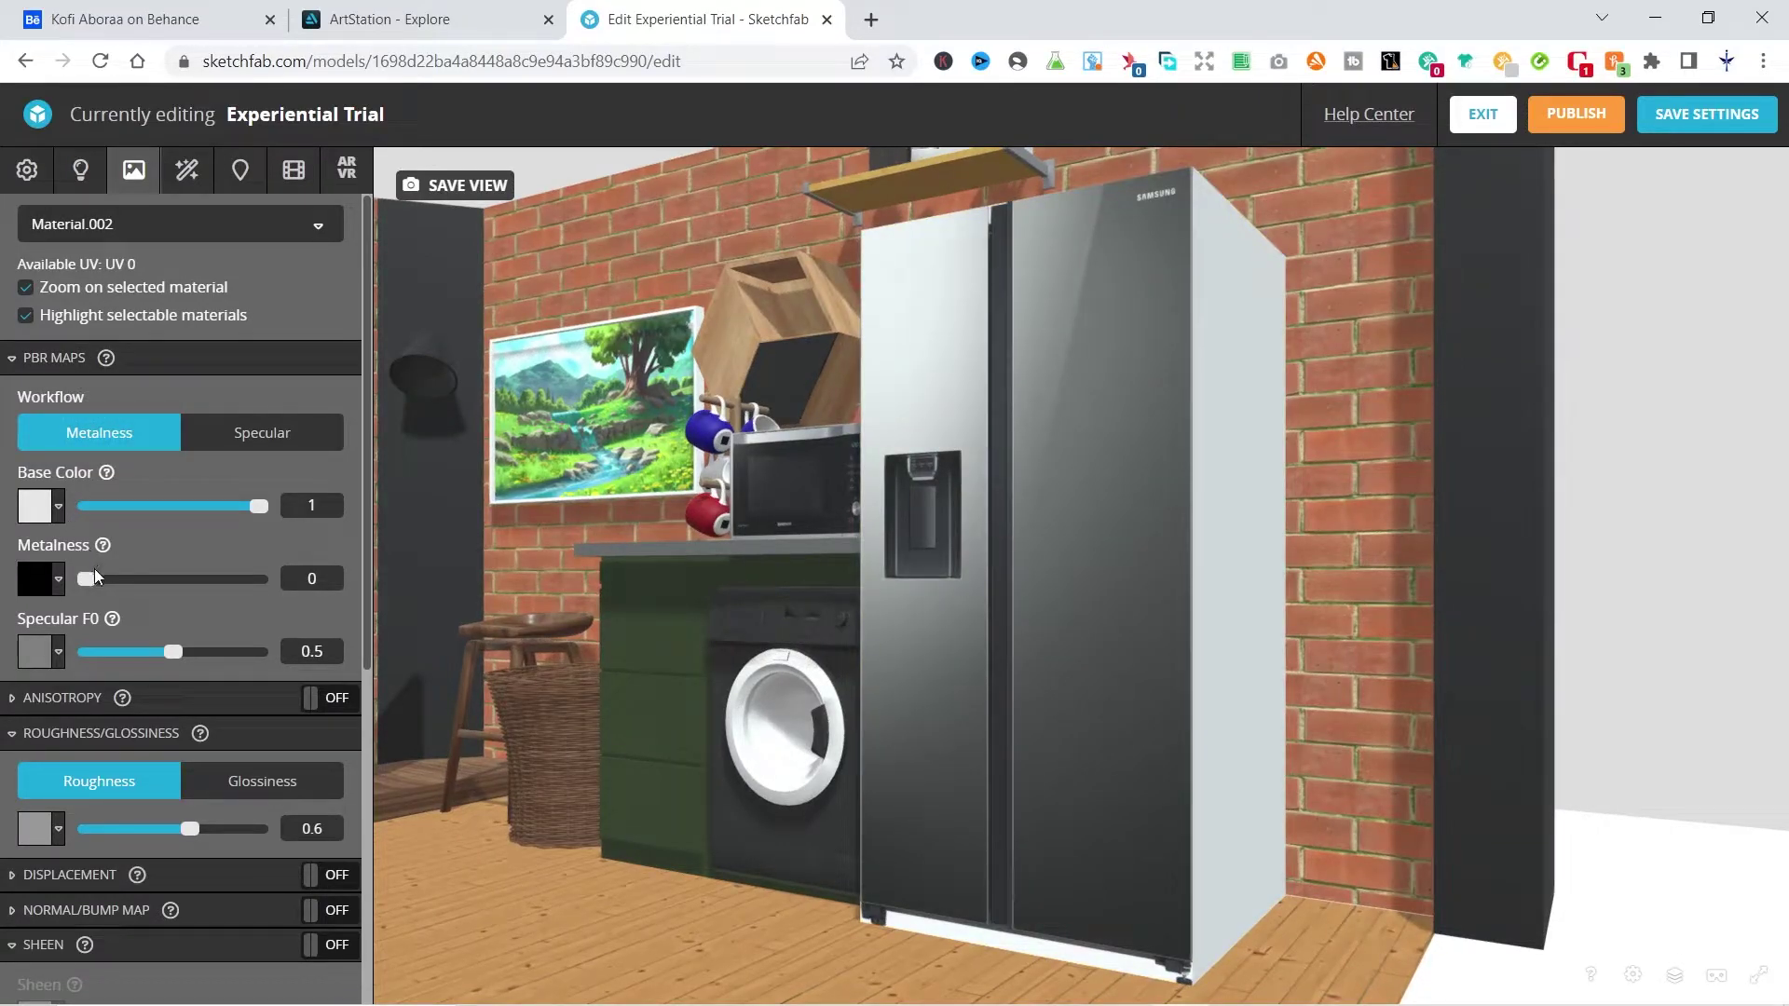
pyautogui.moveTo(86, 579); pyautogui.dragTo(187, 582)
pyautogui.scroll(-3, 177, 615)
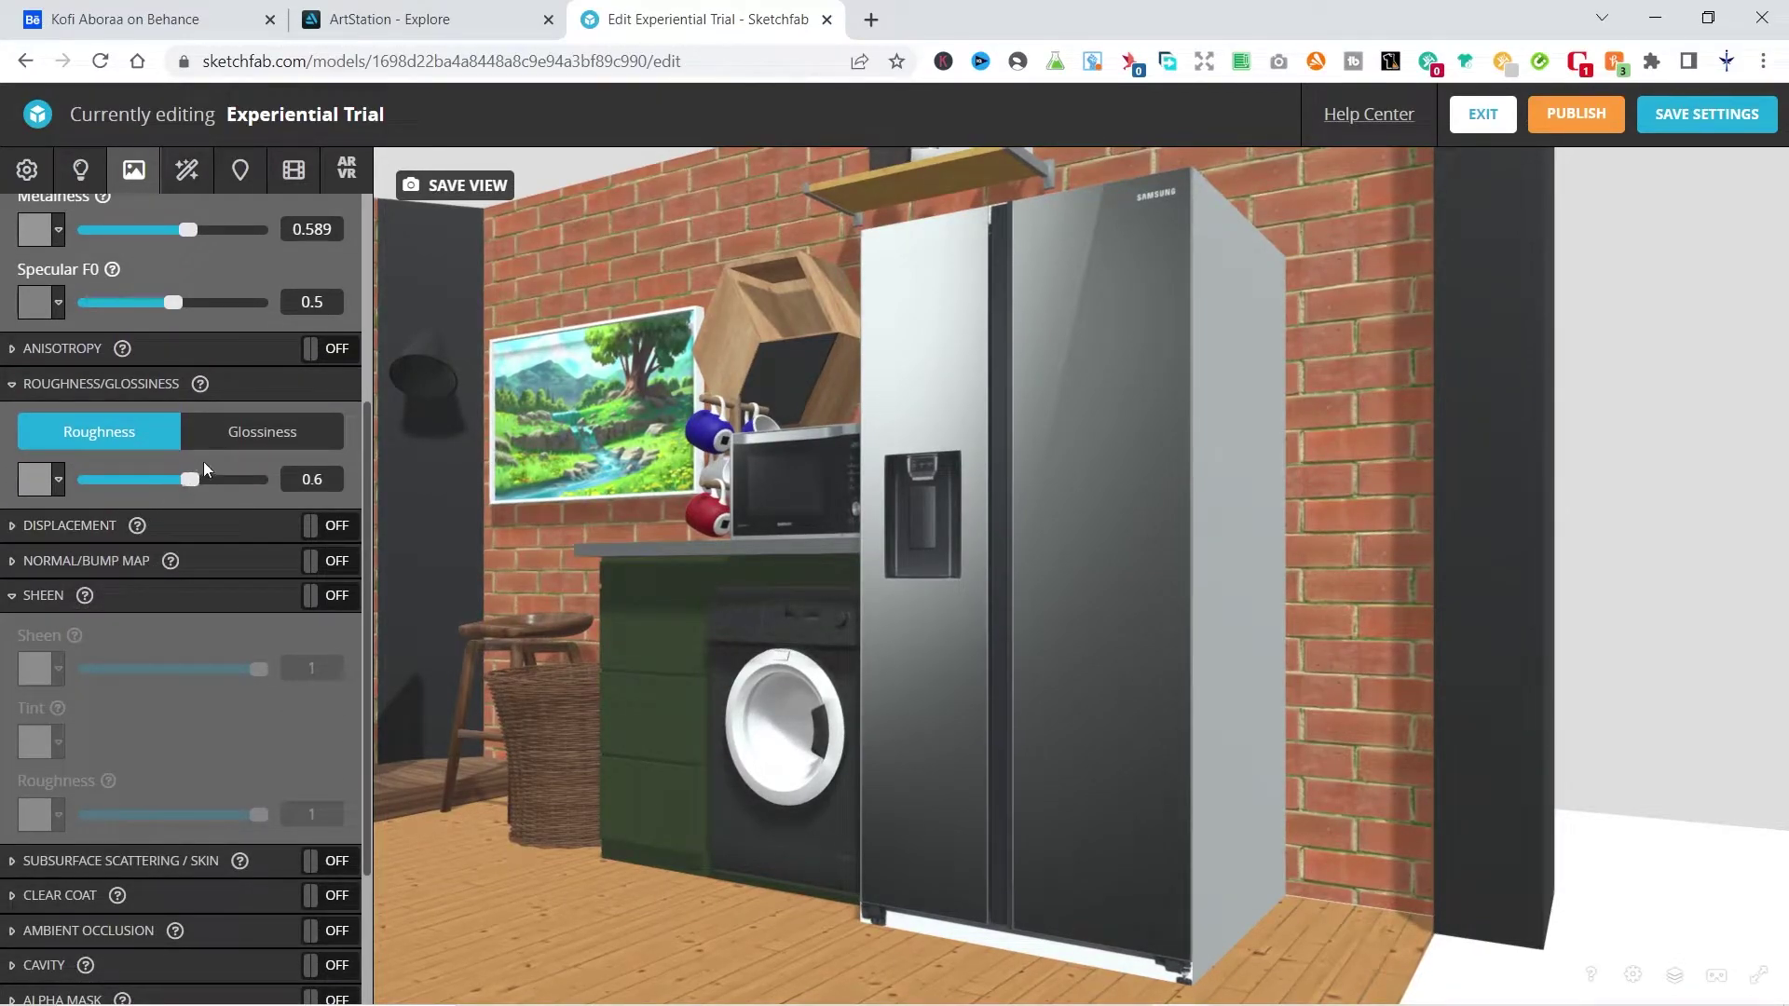
pyautogui.moveTo(198, 477); pyautogui.dragTo(113, 480)
pyautogui.moveTo(583, 478); pyautogui.dragTo(1165, 280)
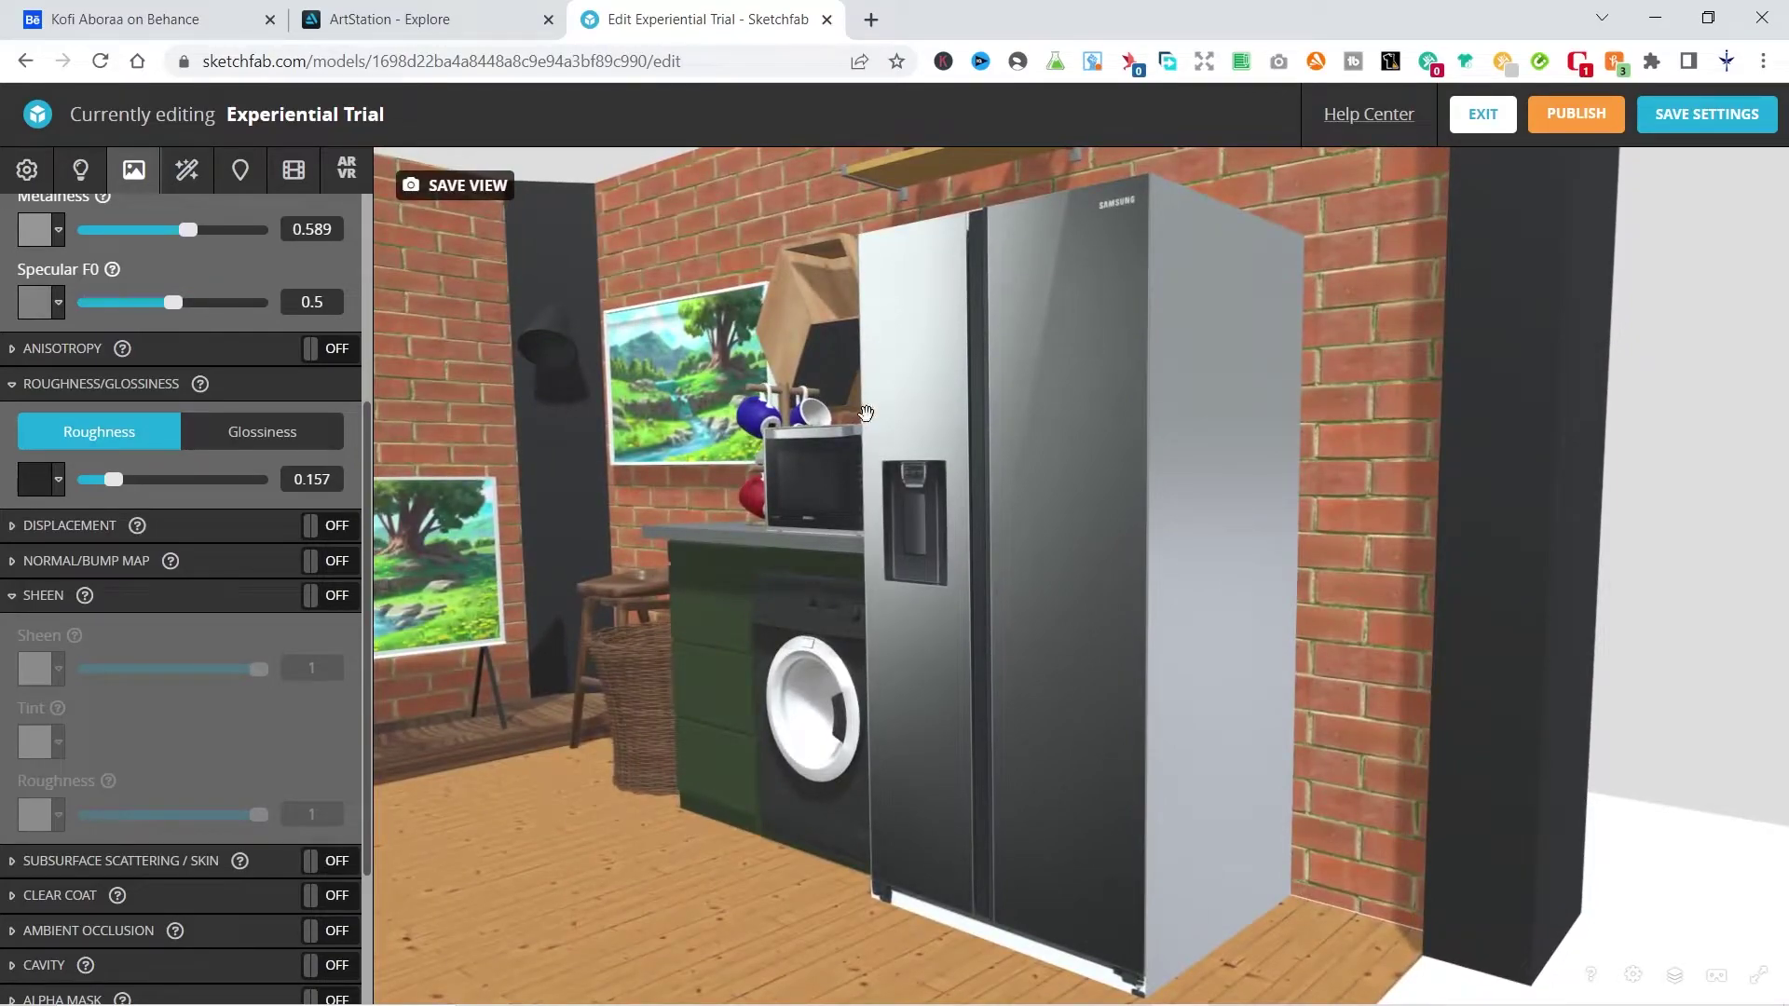
# Enable opacity on the washing machine door's material, Glass.001, using Refraction mode with a value of 0.
pyautogui.scroll(-10, 866, 413)
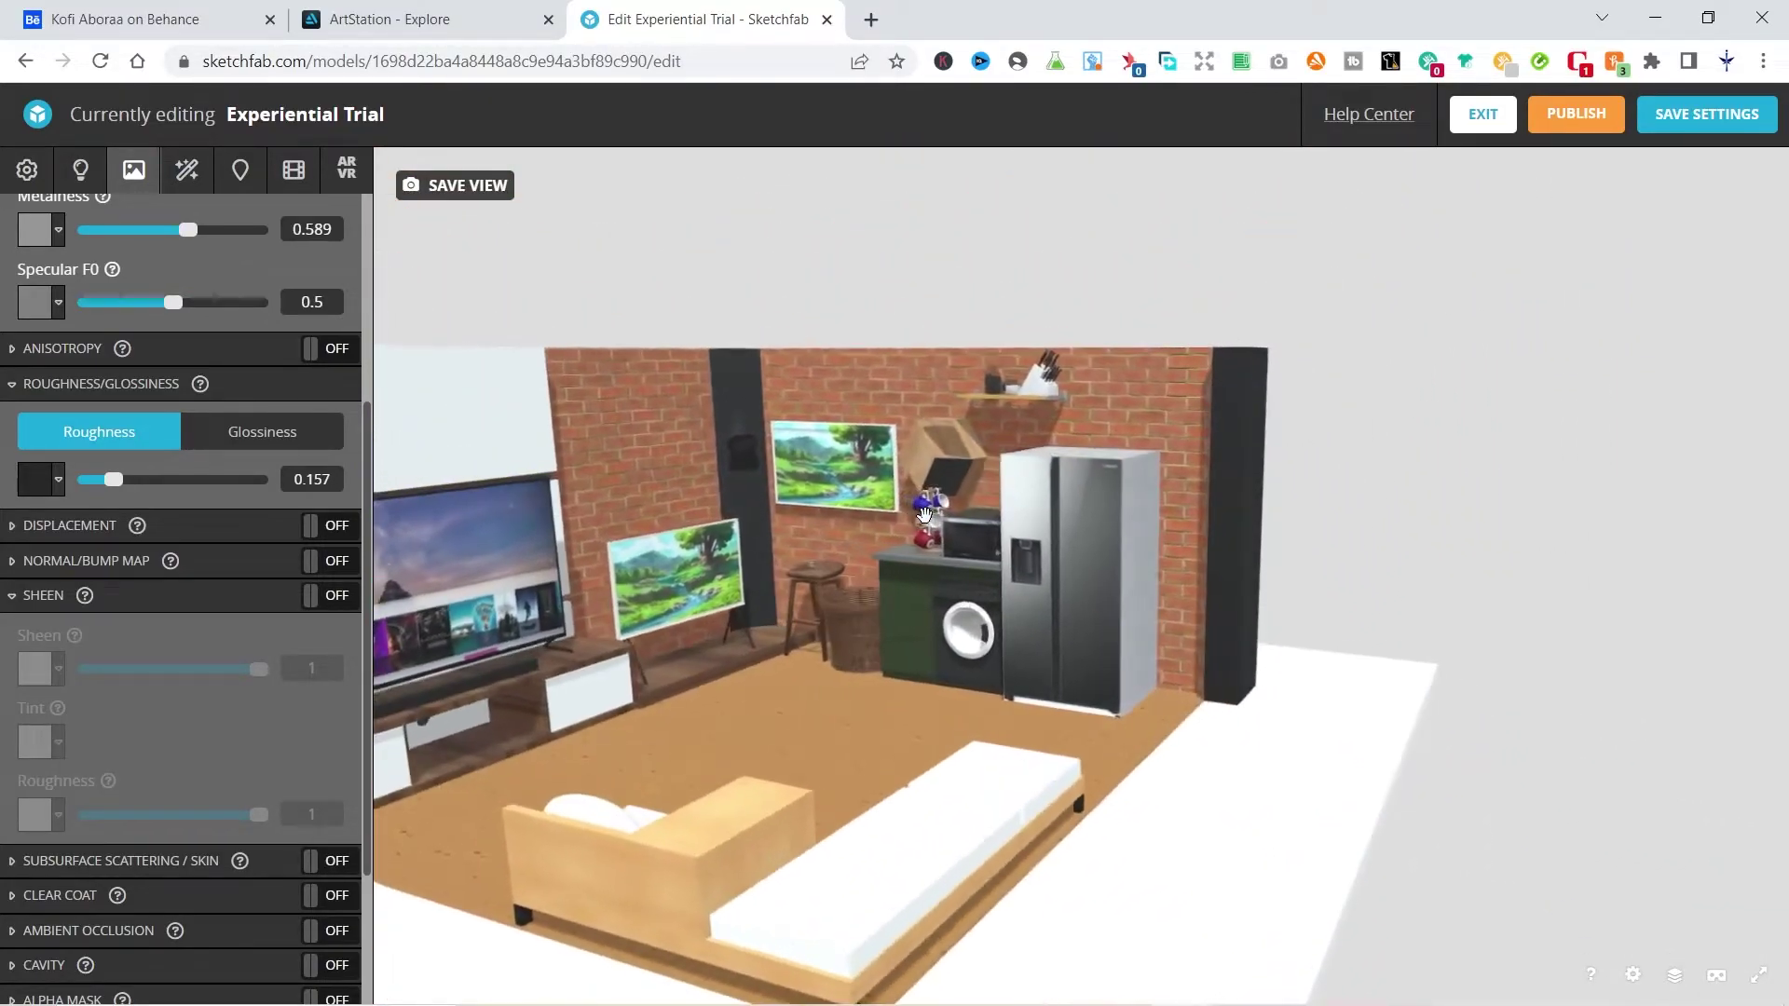
pyautogui.scroll(-5, 924, 513)
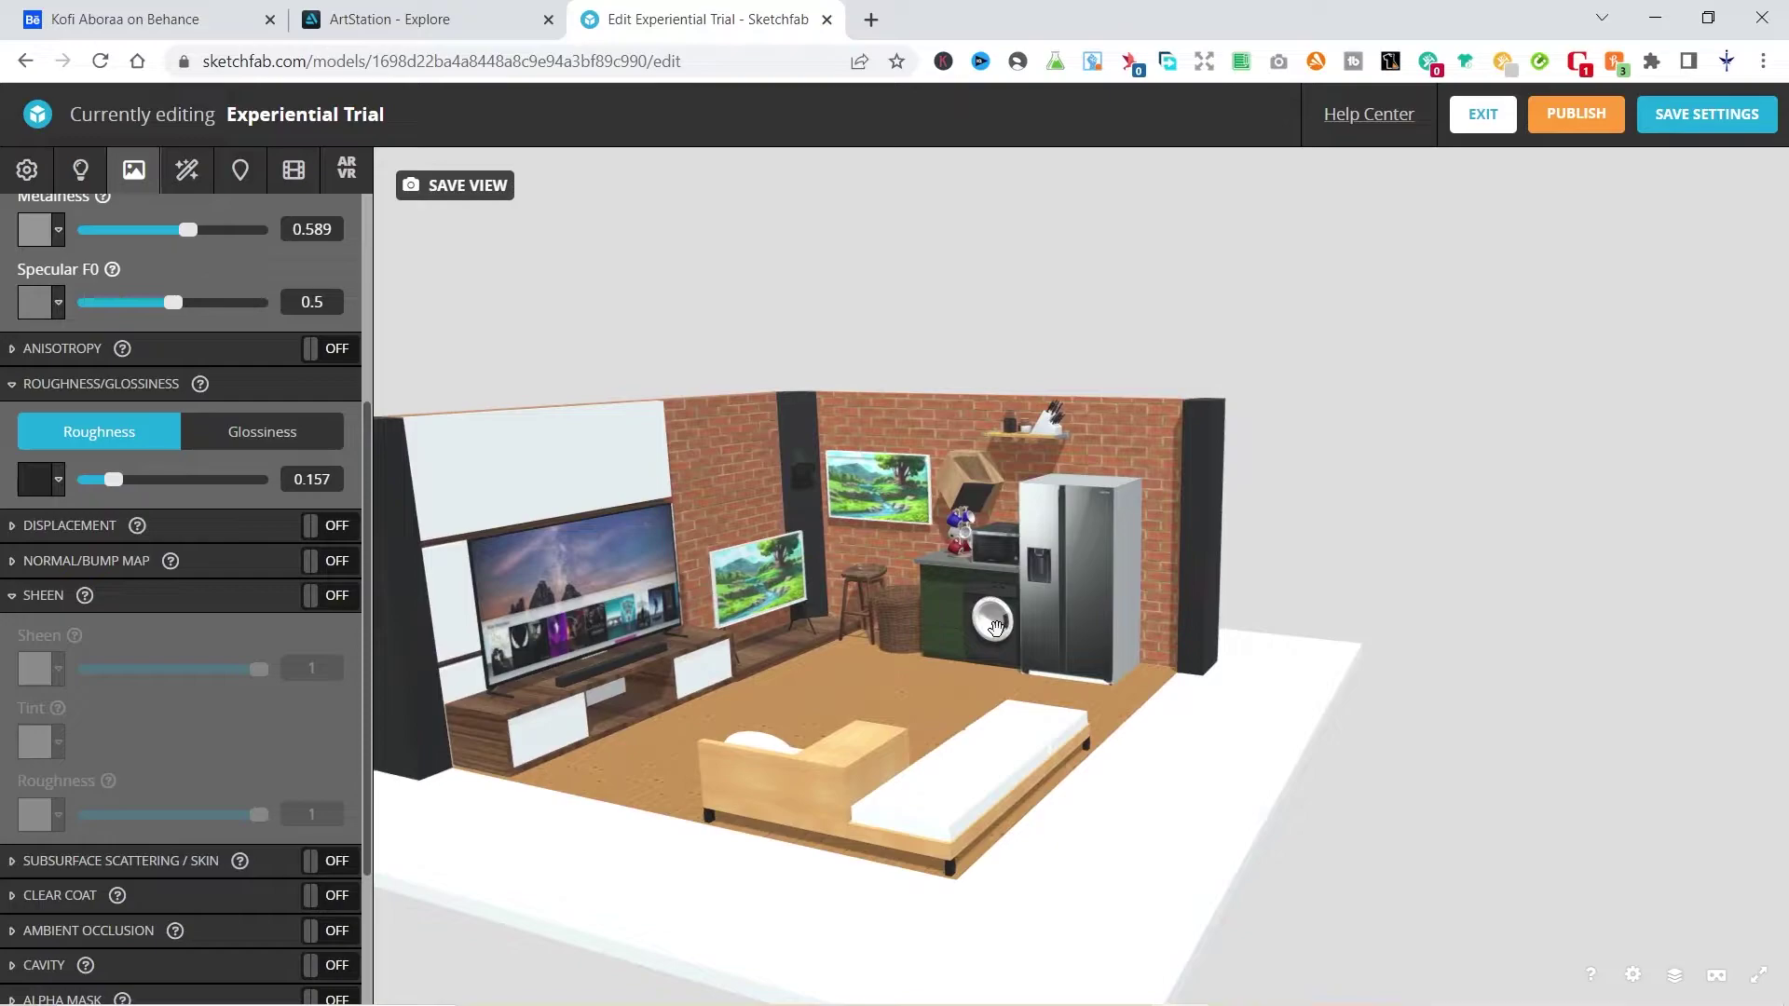
pyautogui.doubleClick(982, 612)
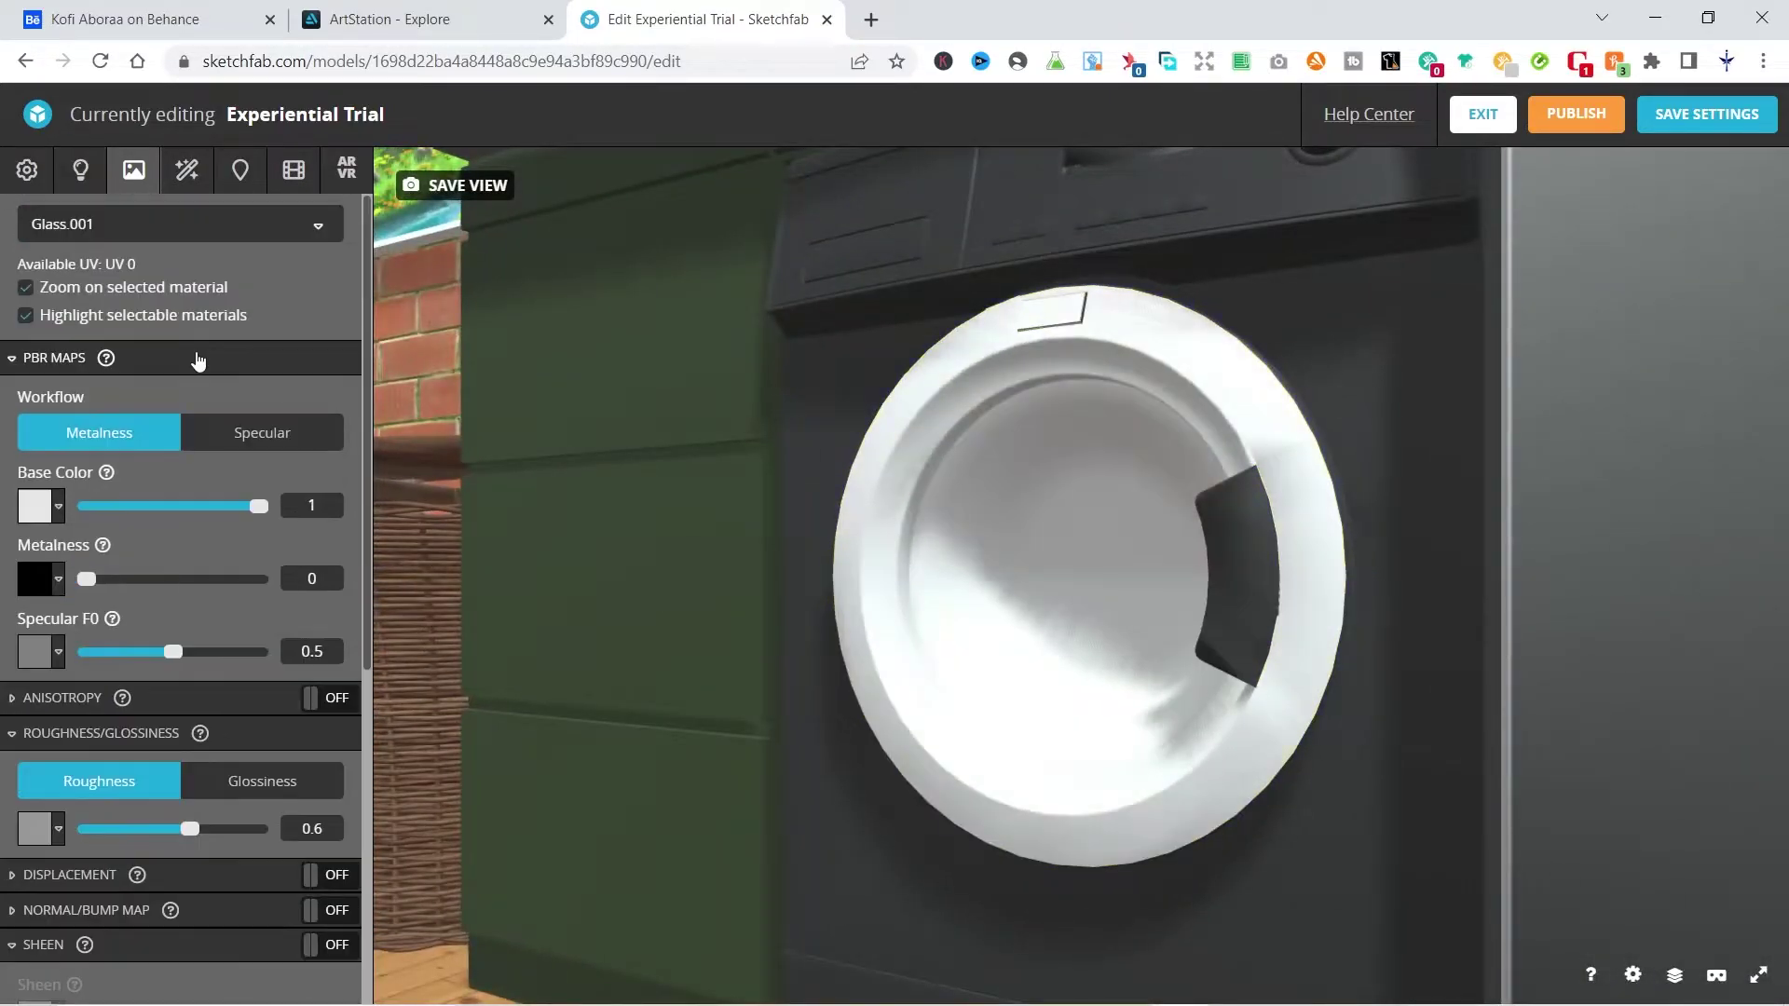
pyautogui.scroll(-8, 179, 311)
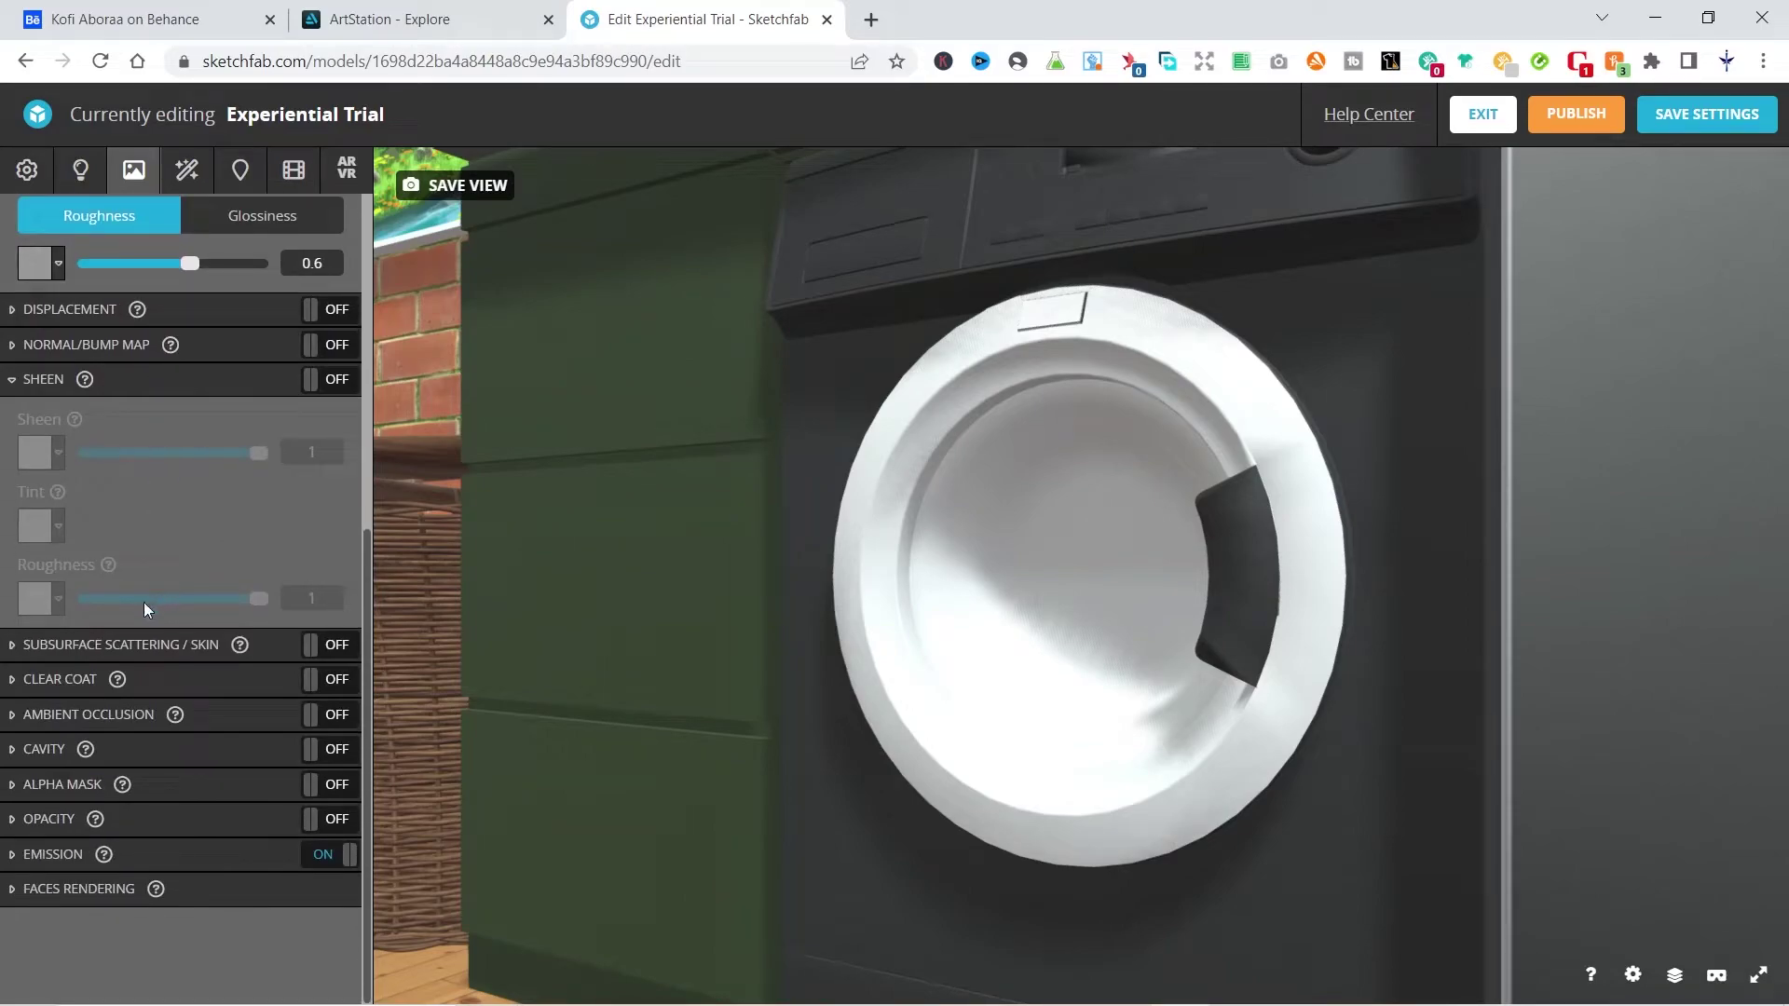
pyautogui.click(171, 822)
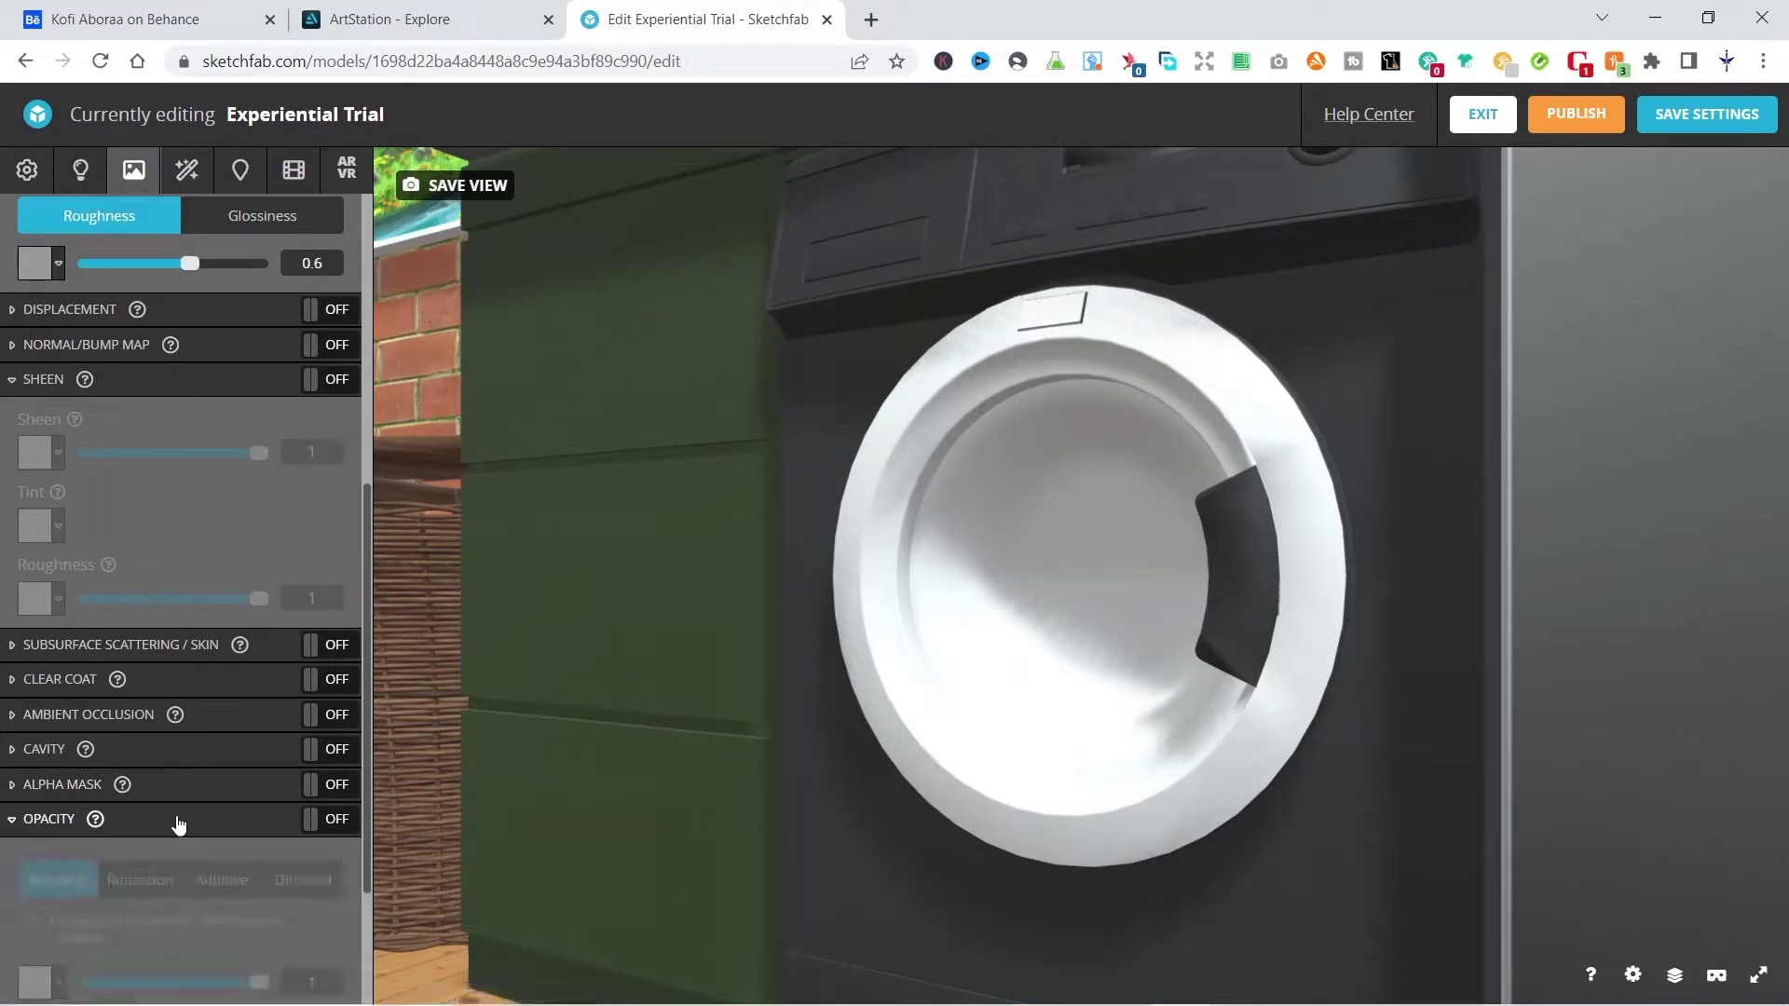
pyautogui.click(313, 821)
pyautogui.scroll(-2, 239, 788)
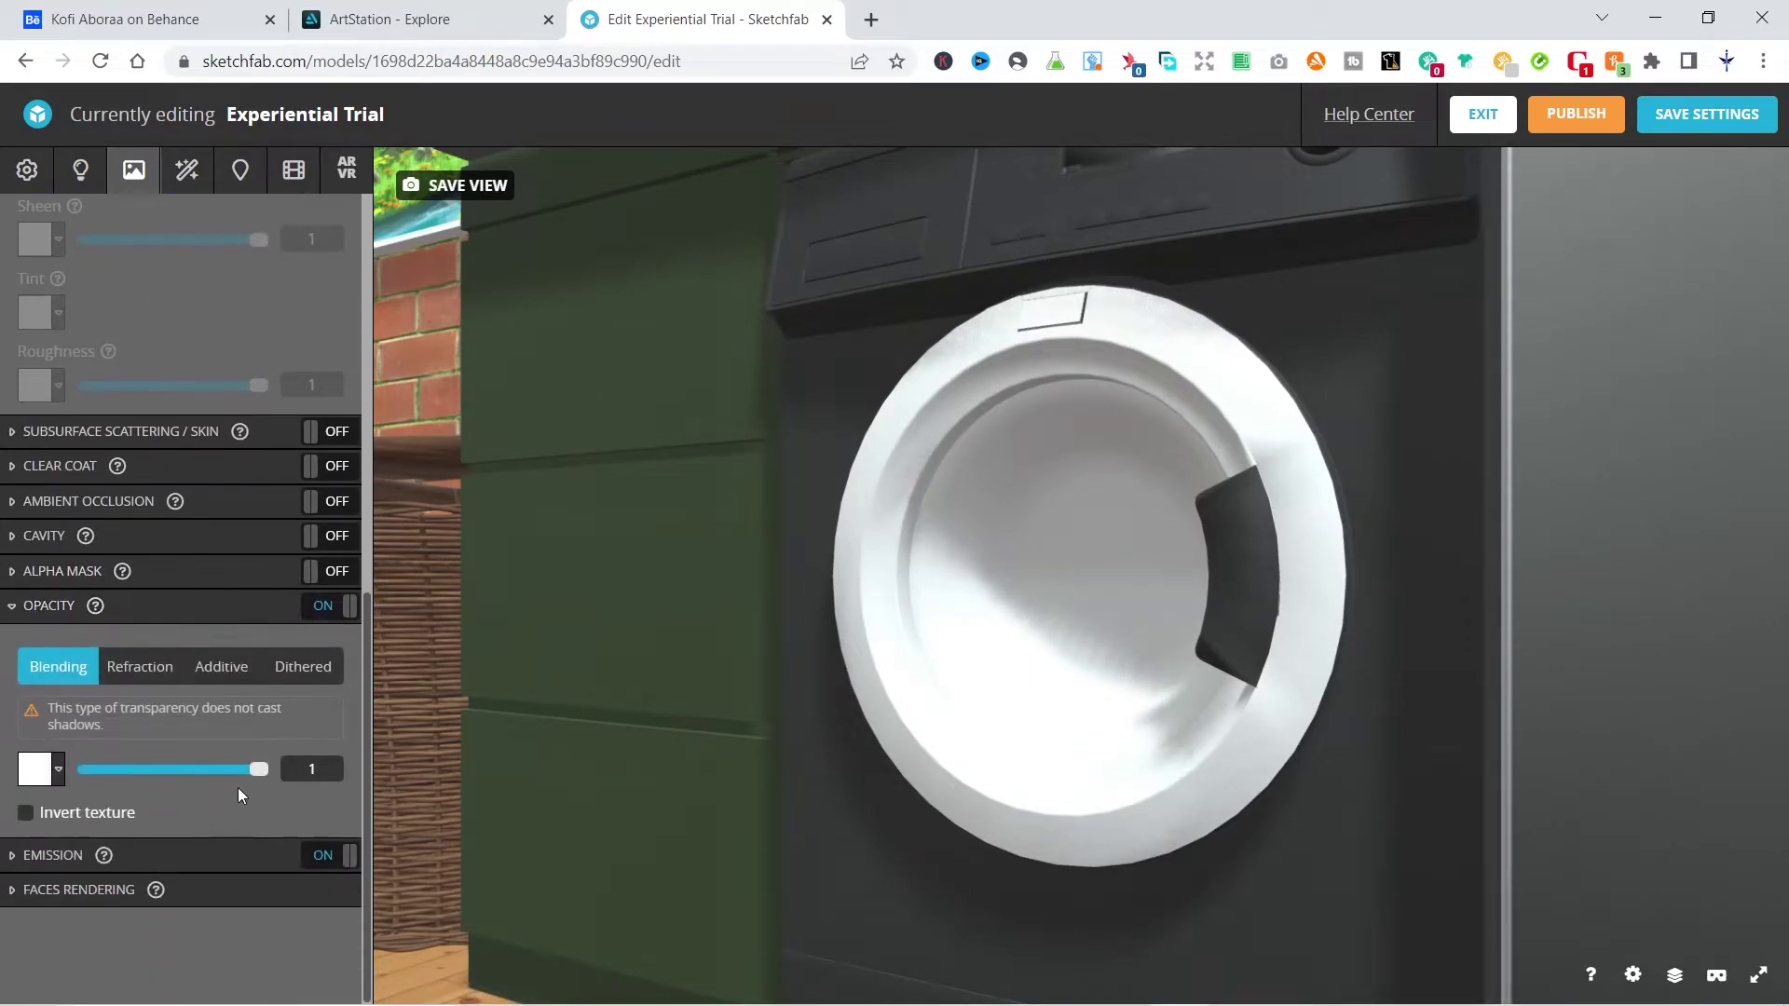
pyautogui.moveTo(219, 764); pyautogui.dragTo(101, 773)
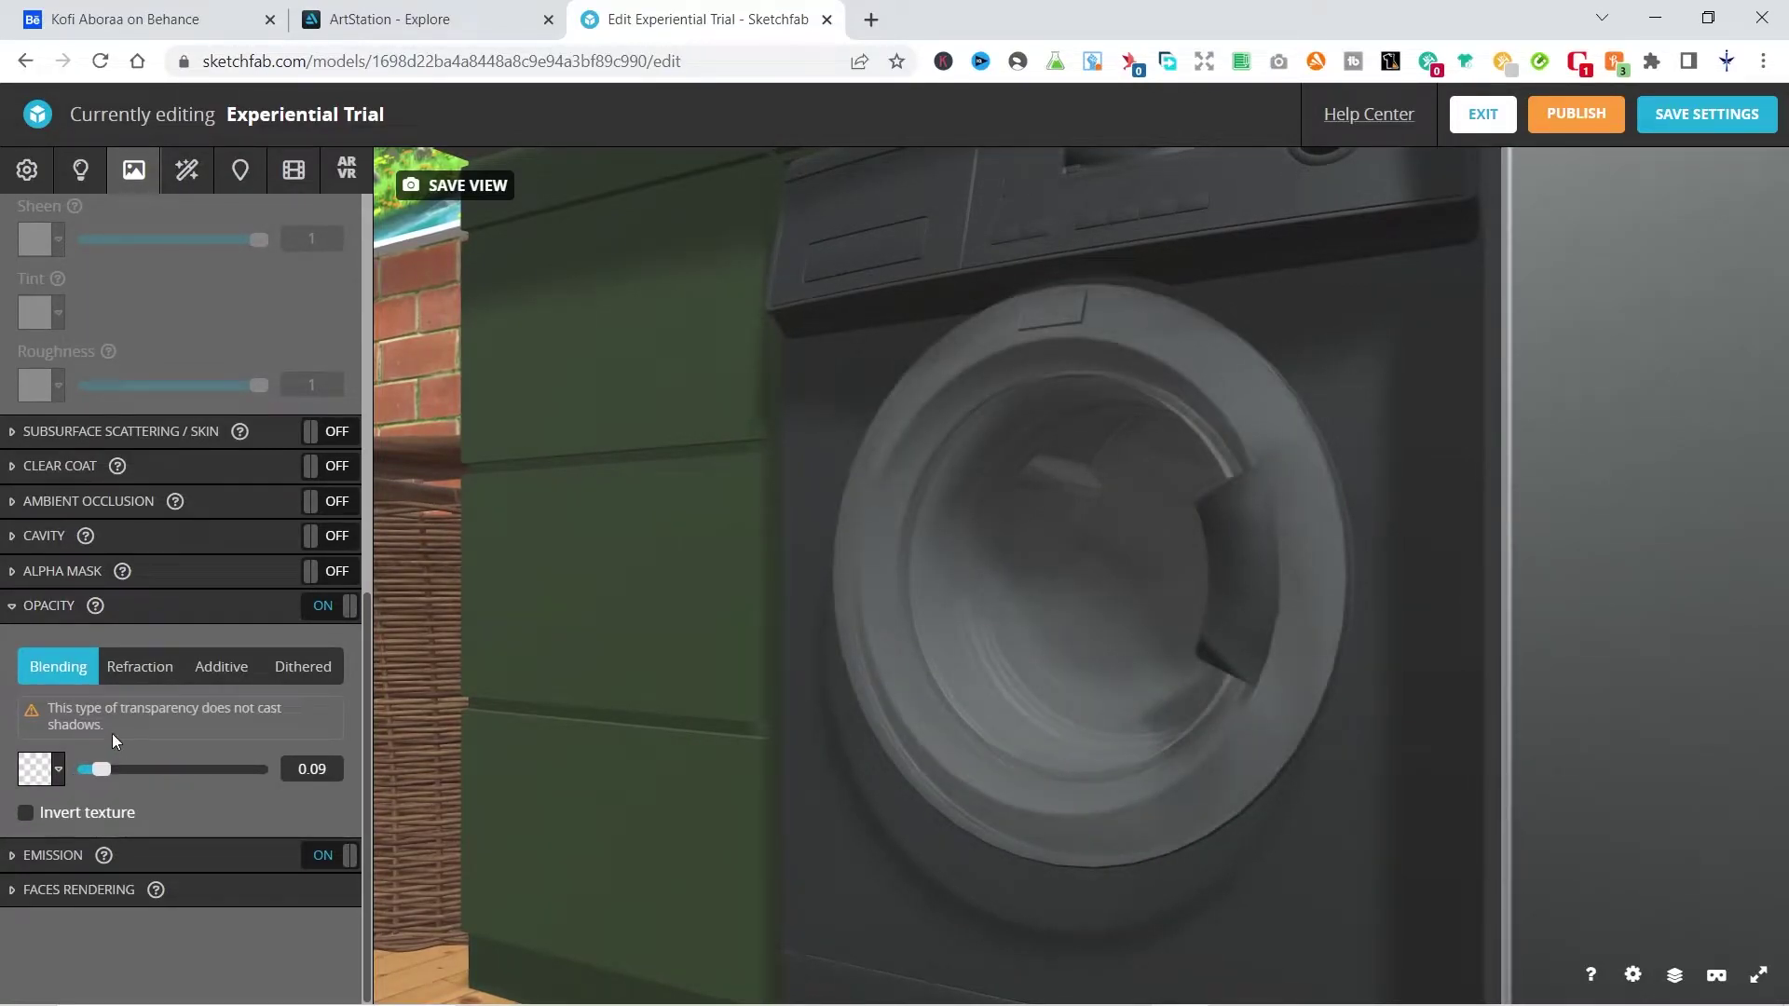
pyautogui.click(116, 672)
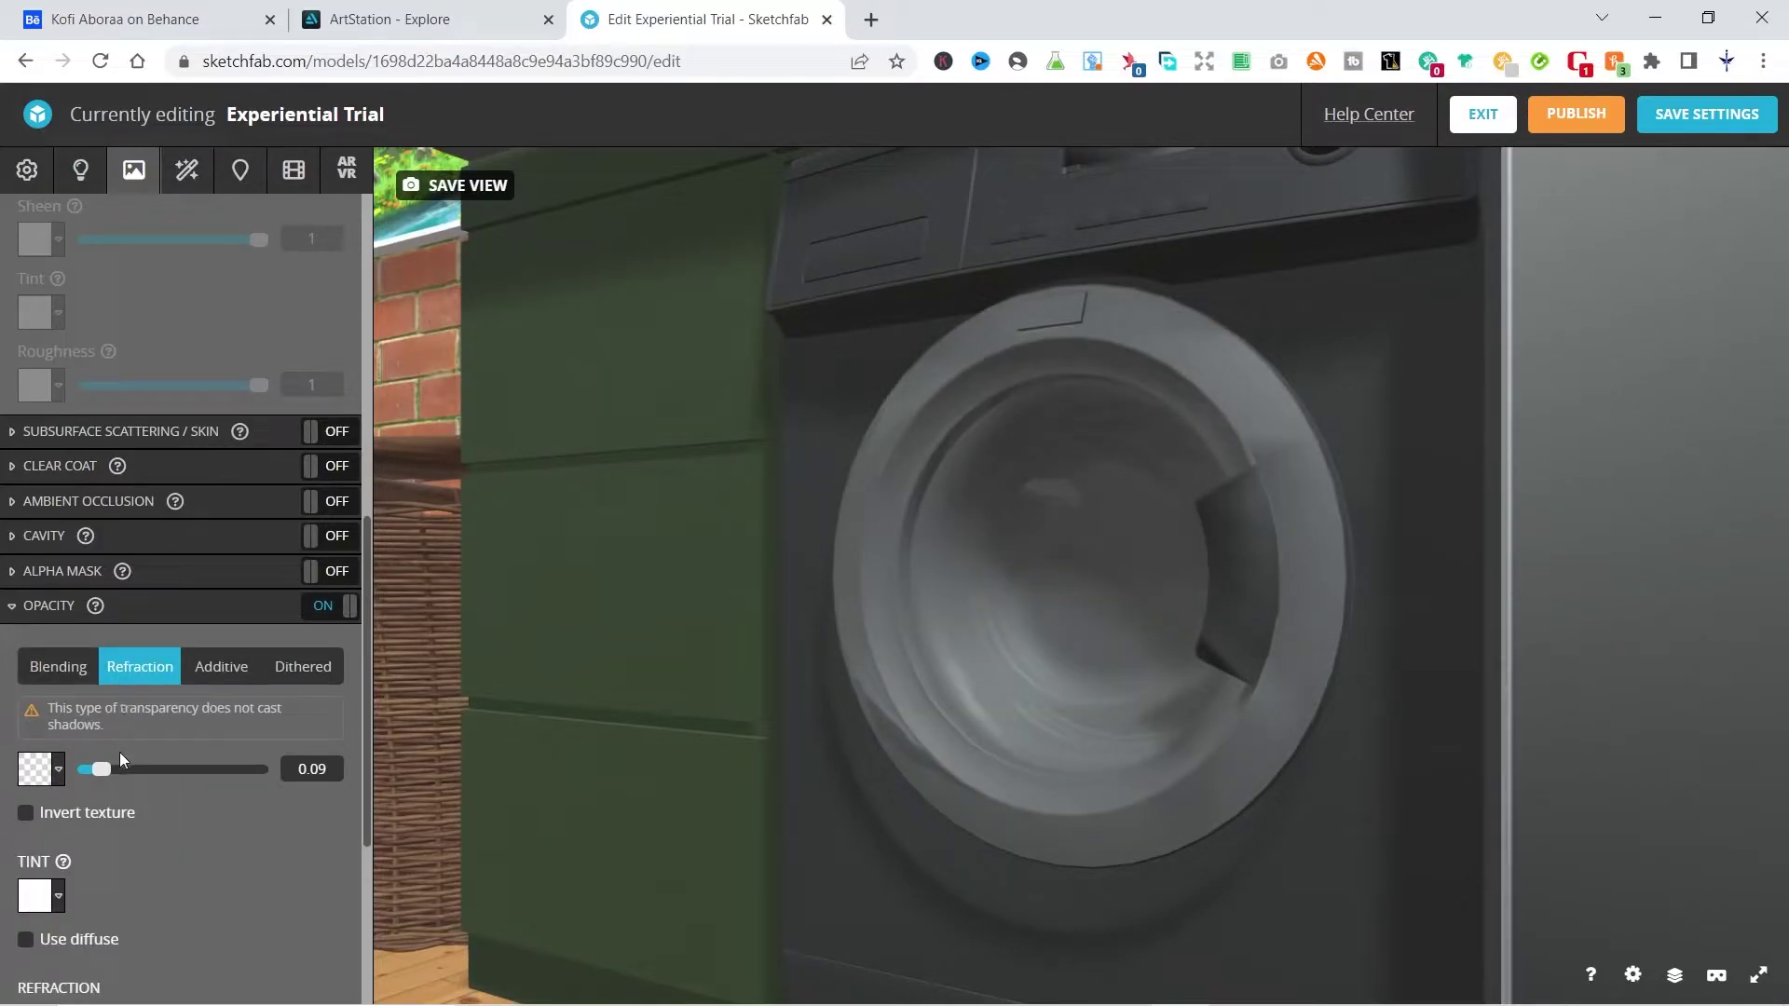
pyautogui.moveTo(93, 781); pyautogui.dragTo(75, 783)
# Apply a light brown wood texture to the base color of the shelf knife block's material, wood.clear.
pyautogui.scroll(-10, 763, 550)
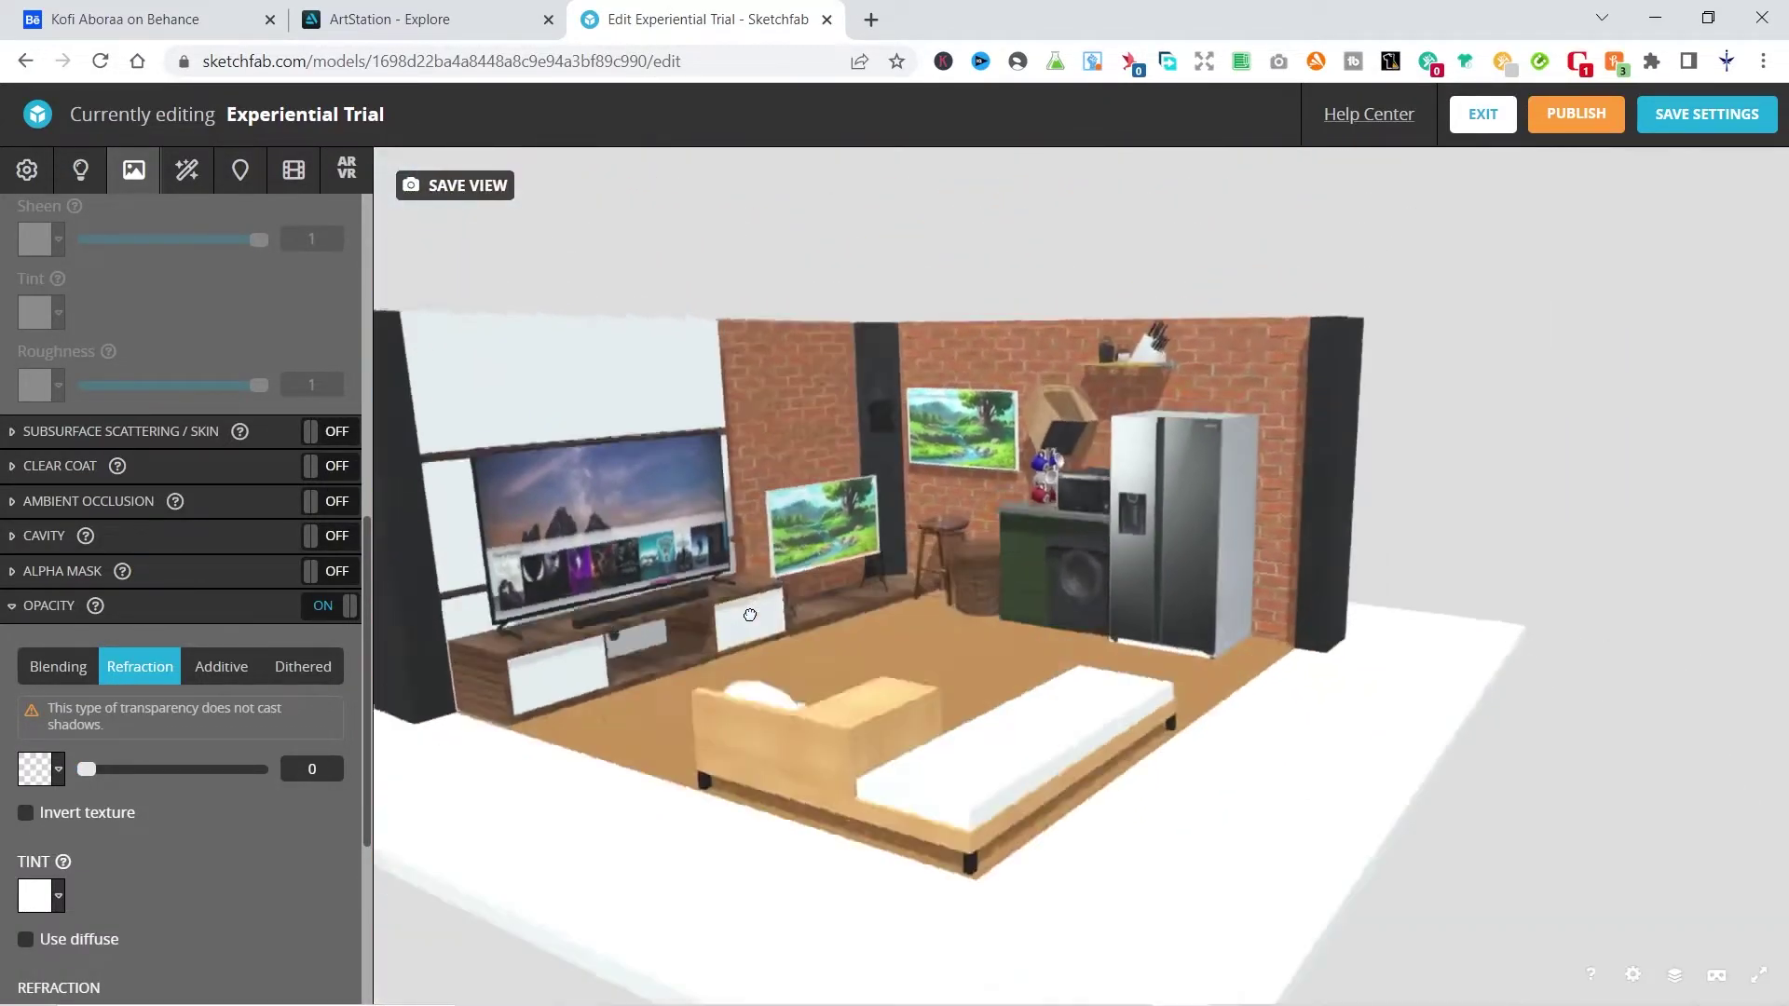
pyautogui.moveTo(764, 520); pyautogui.dragTo(844, 486)
pyautogui.moveTo(1052, 385); pyautogui.dragTo(1202, 382)
pyautogui.doubleClick(1226, 386)
pyautogui.scroll(-10, 1227, 386)
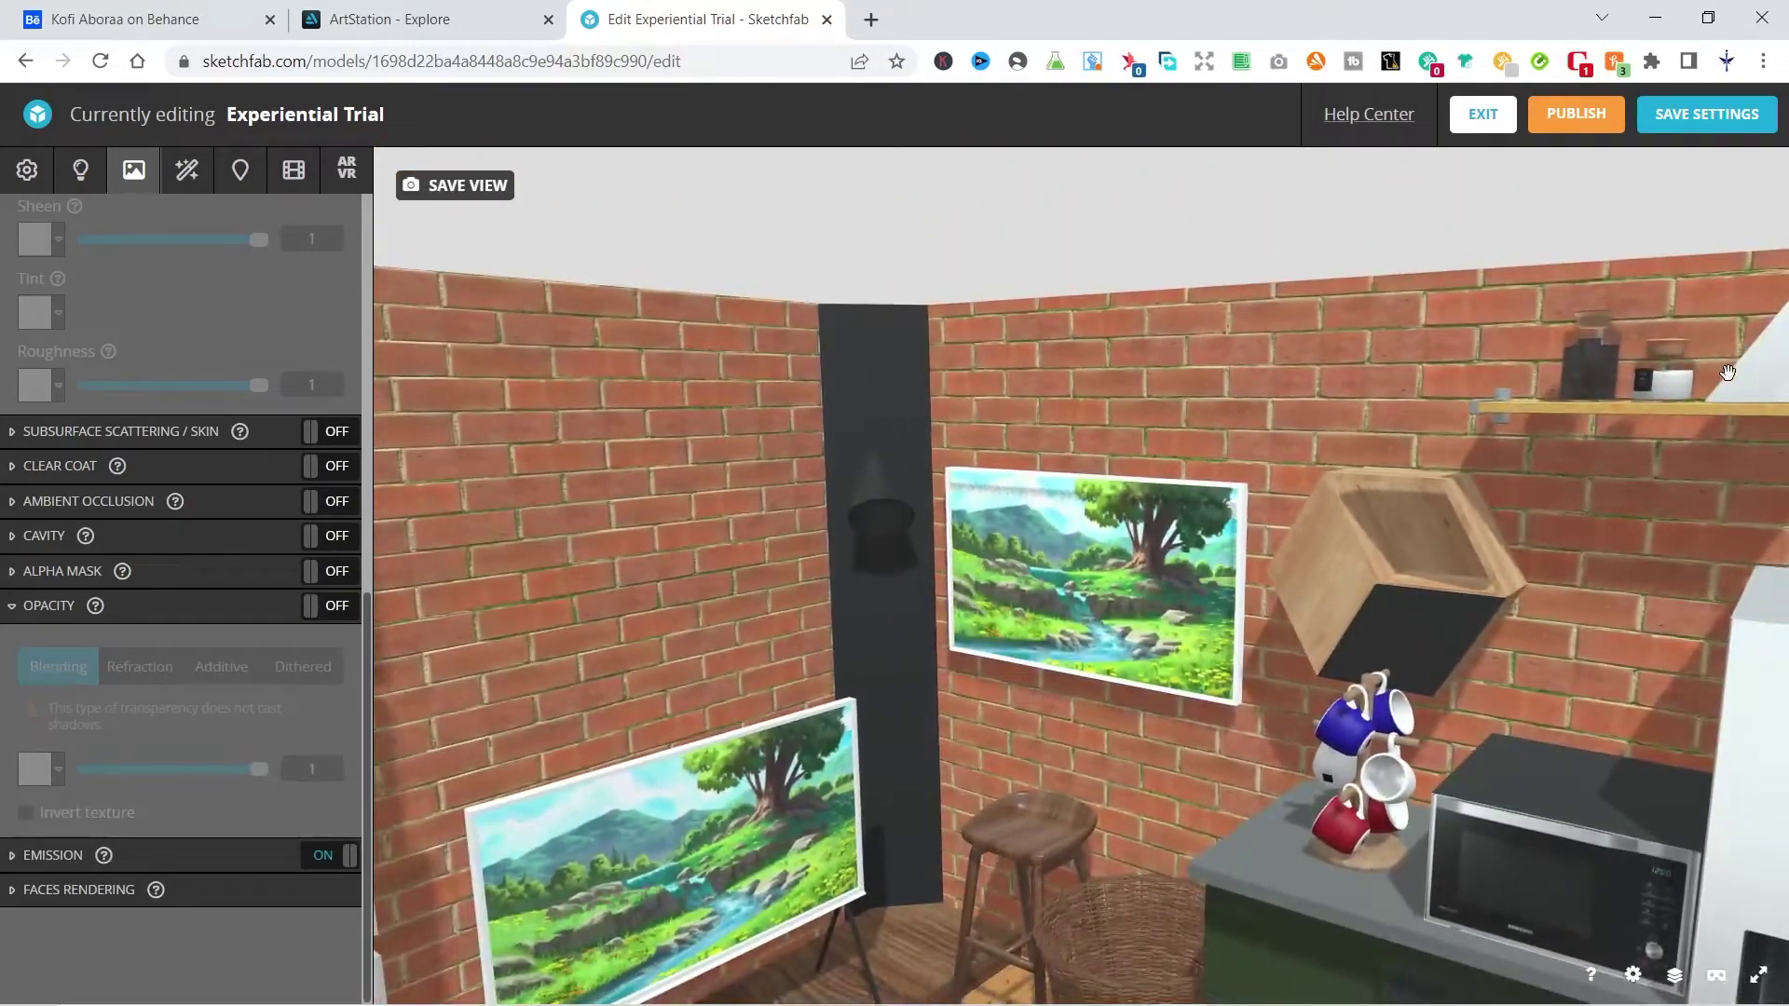
pyautogui.doubleClick(1727, 373)
pyautogui.scroll(5, 119, 478)
pyautogui.scroll(3, 119, 478)
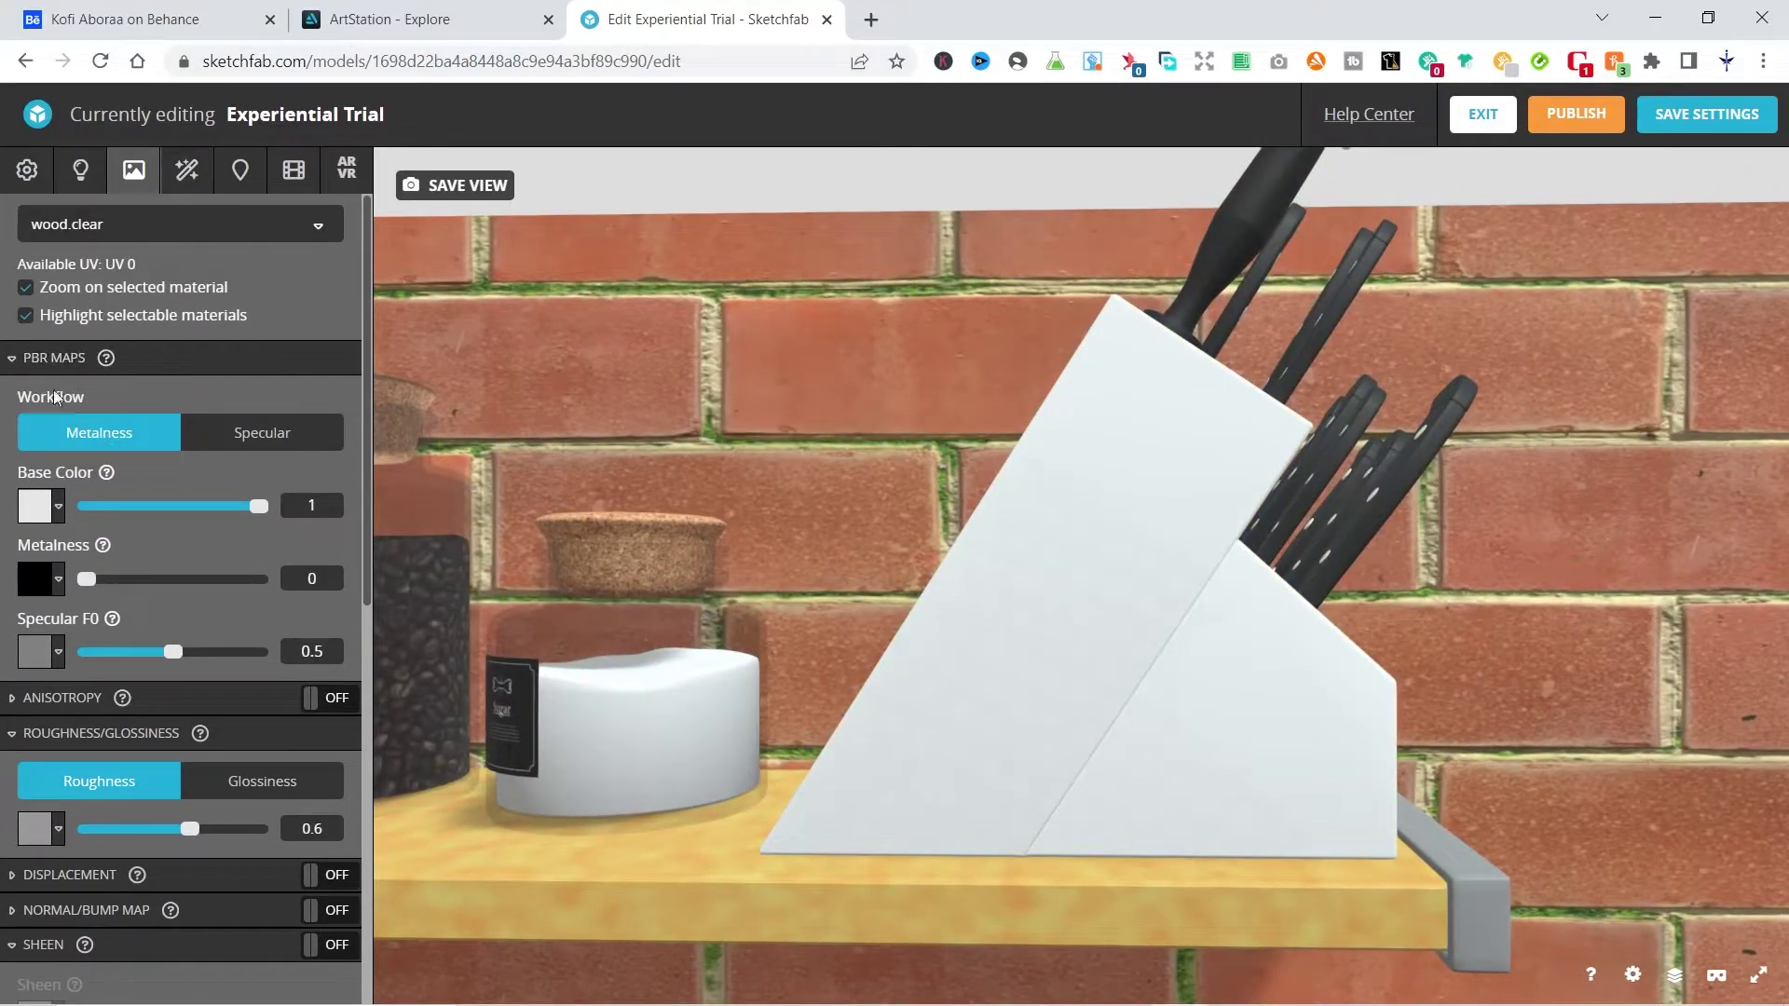
pyautogui.click(56, 512)
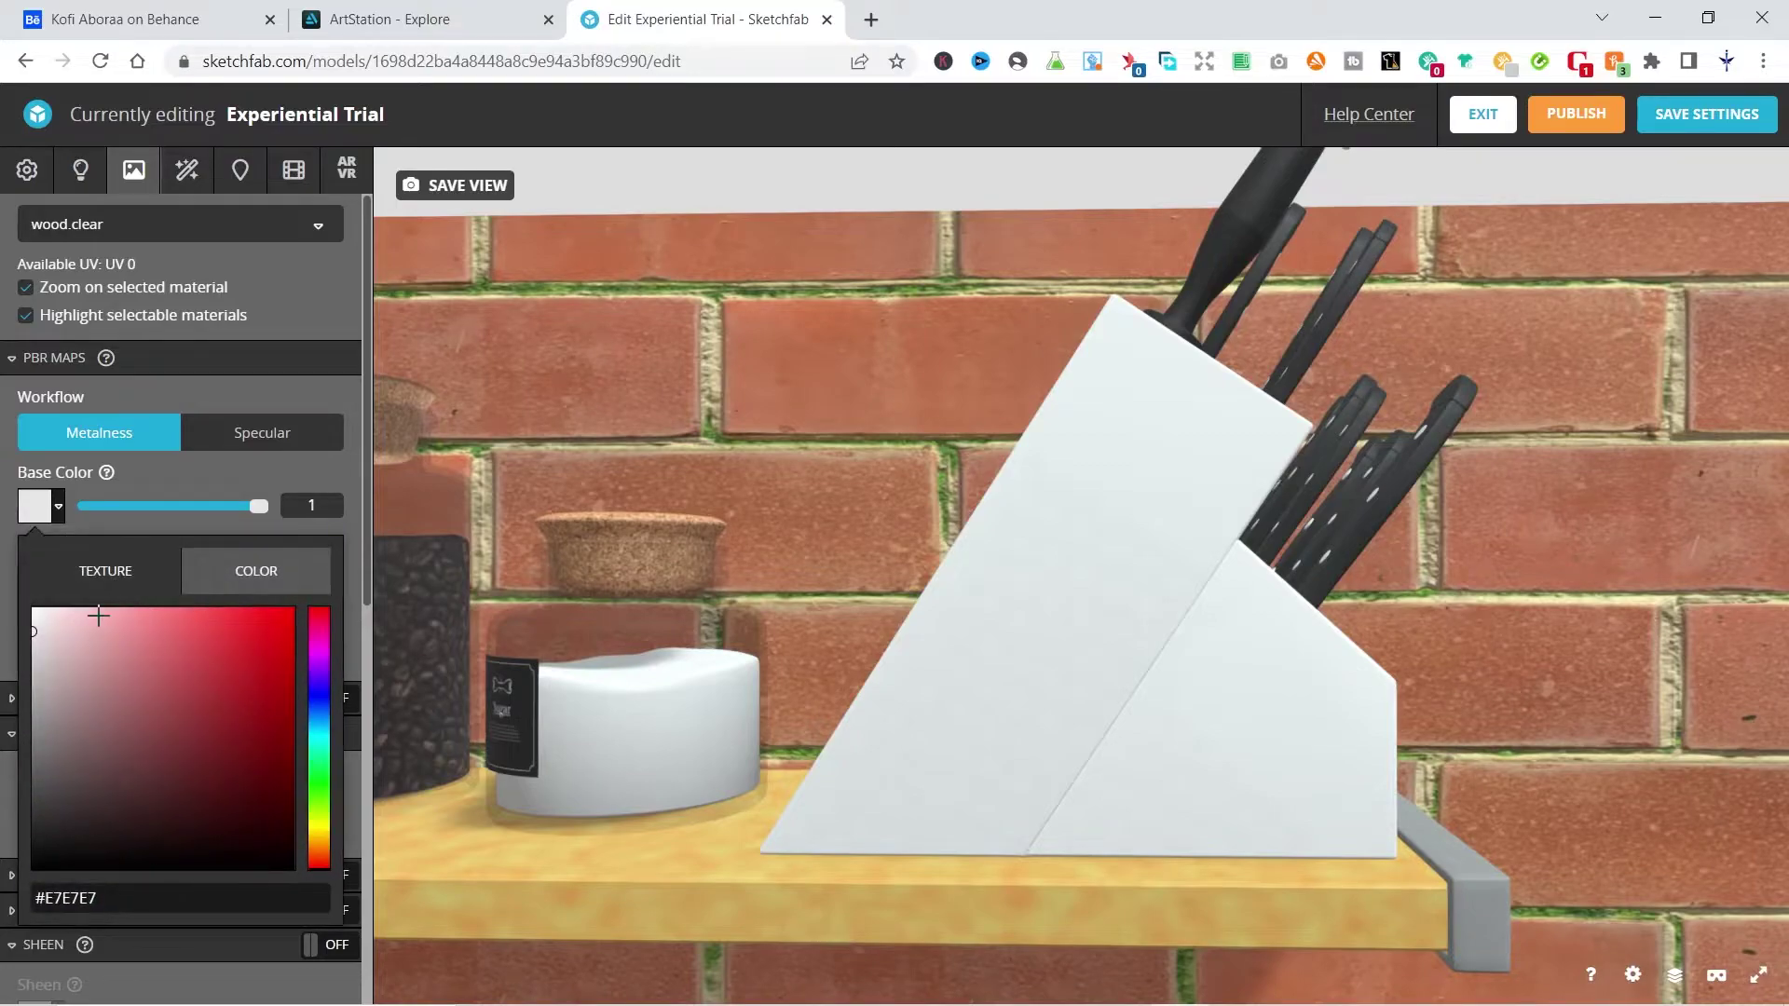
pyautogui.click(105, 571)
pyautogui.click(138, 690)
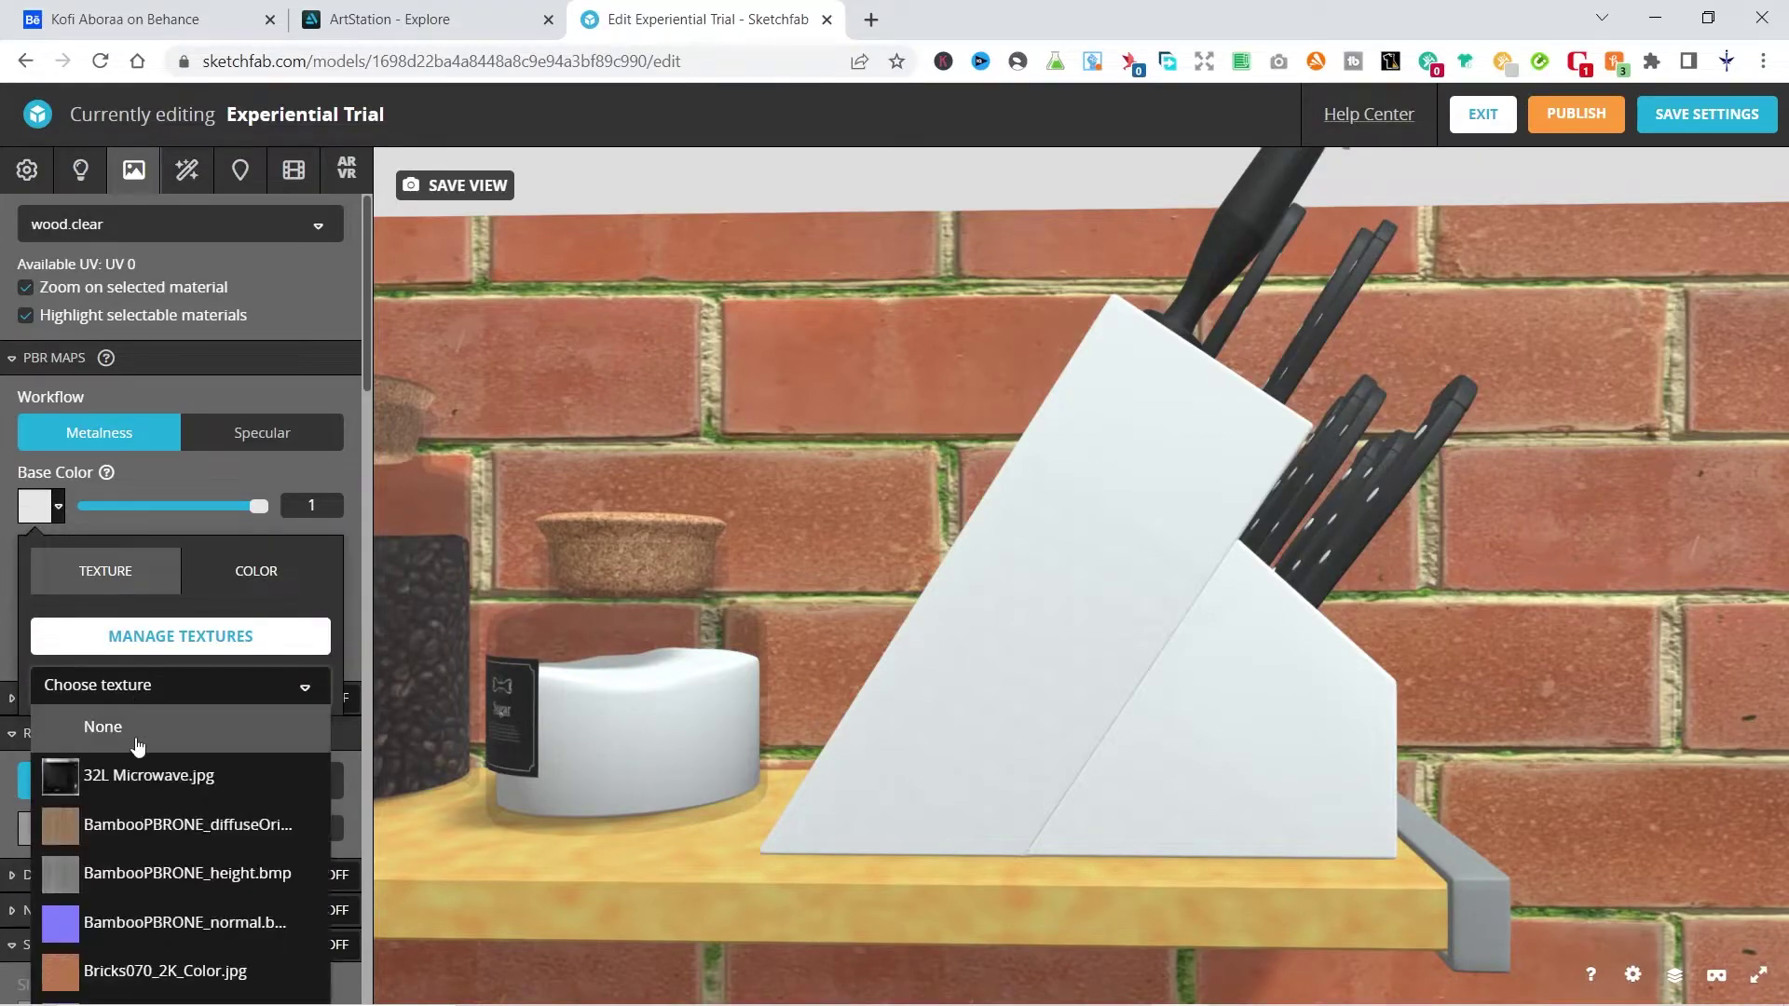
pyautogui.scroll(-4, 117, 811)
pyautogui.scroll(-10, 140, 699)
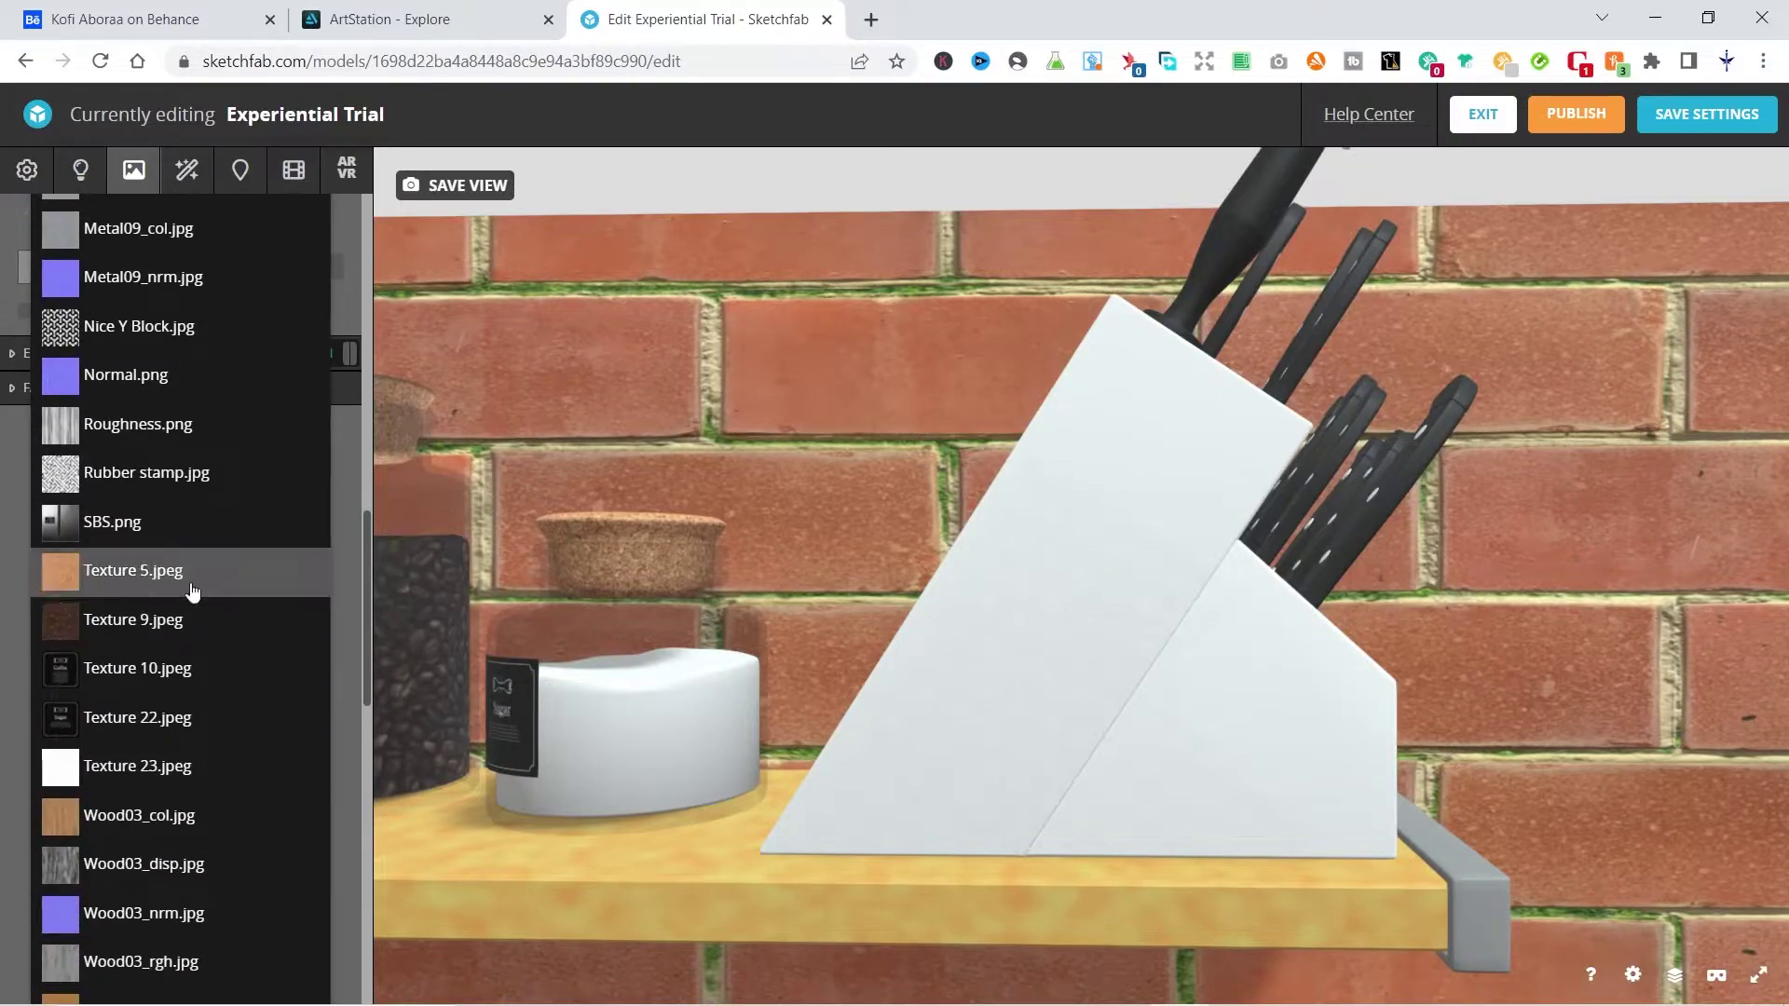
pyautogui.scroll(-4, 187, 587)
pyautogui.click(139, 466)
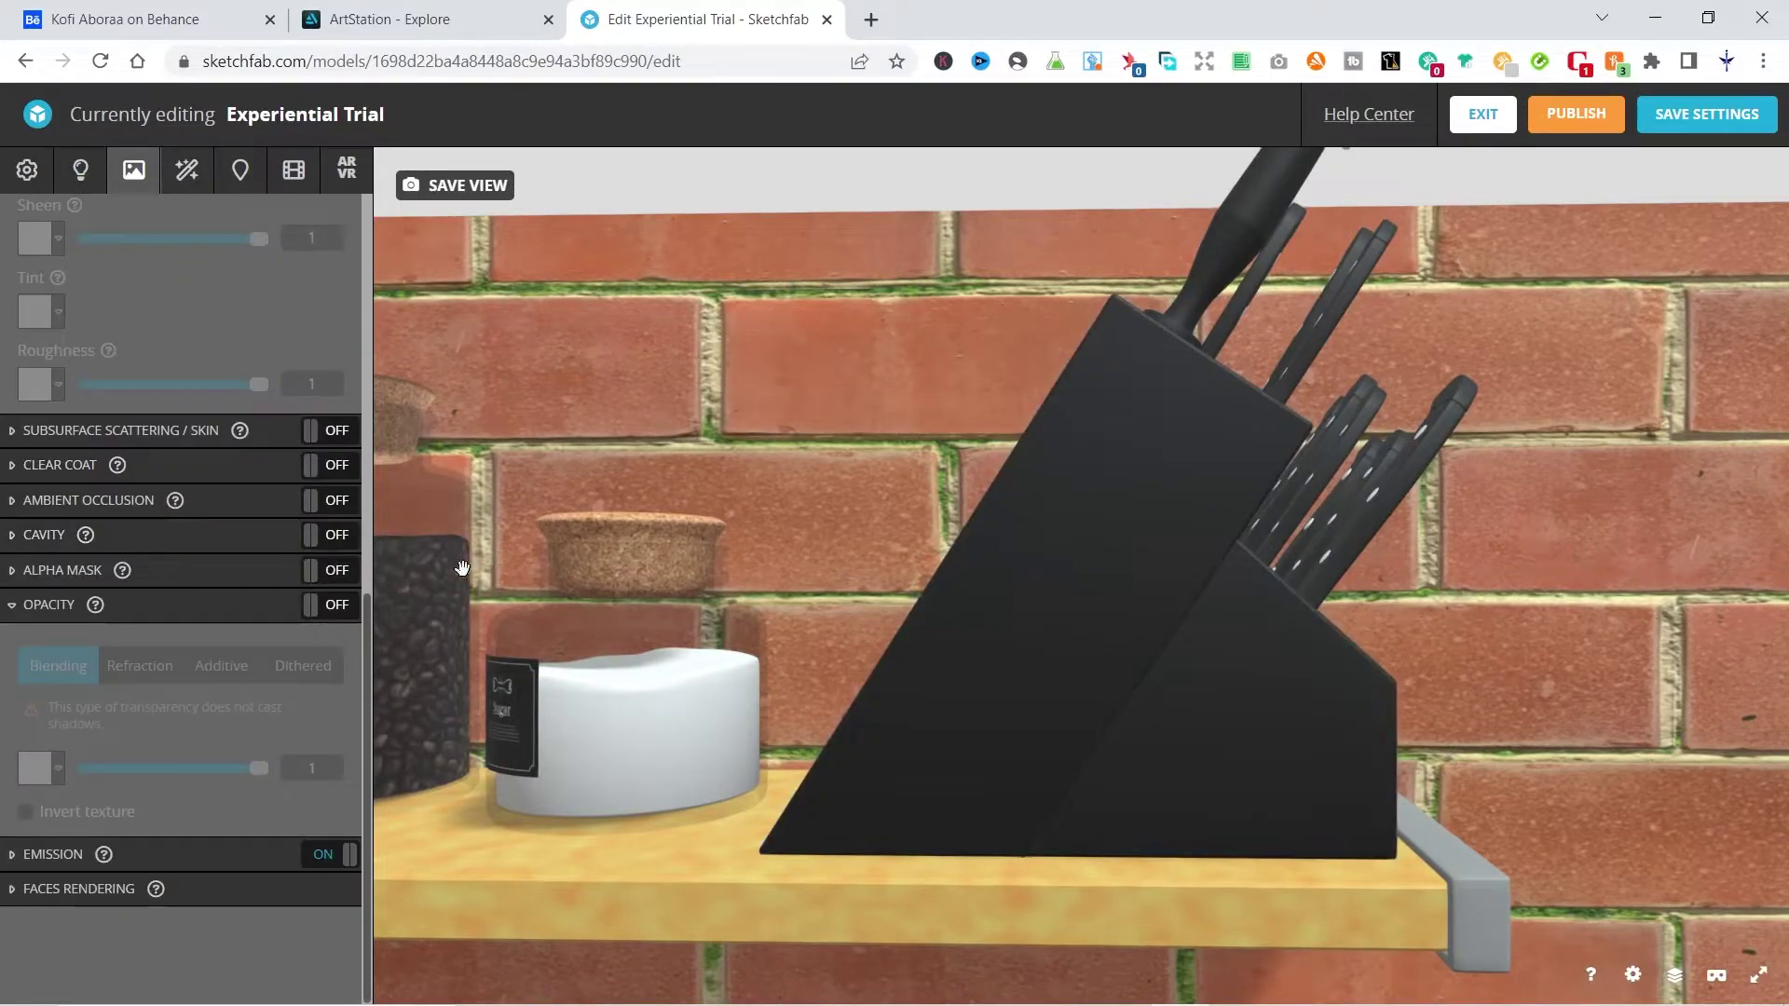
# Examine the whole room from a distance for surfaces that still lack textures.
pyautogui.scroll(-10, 785, 561)
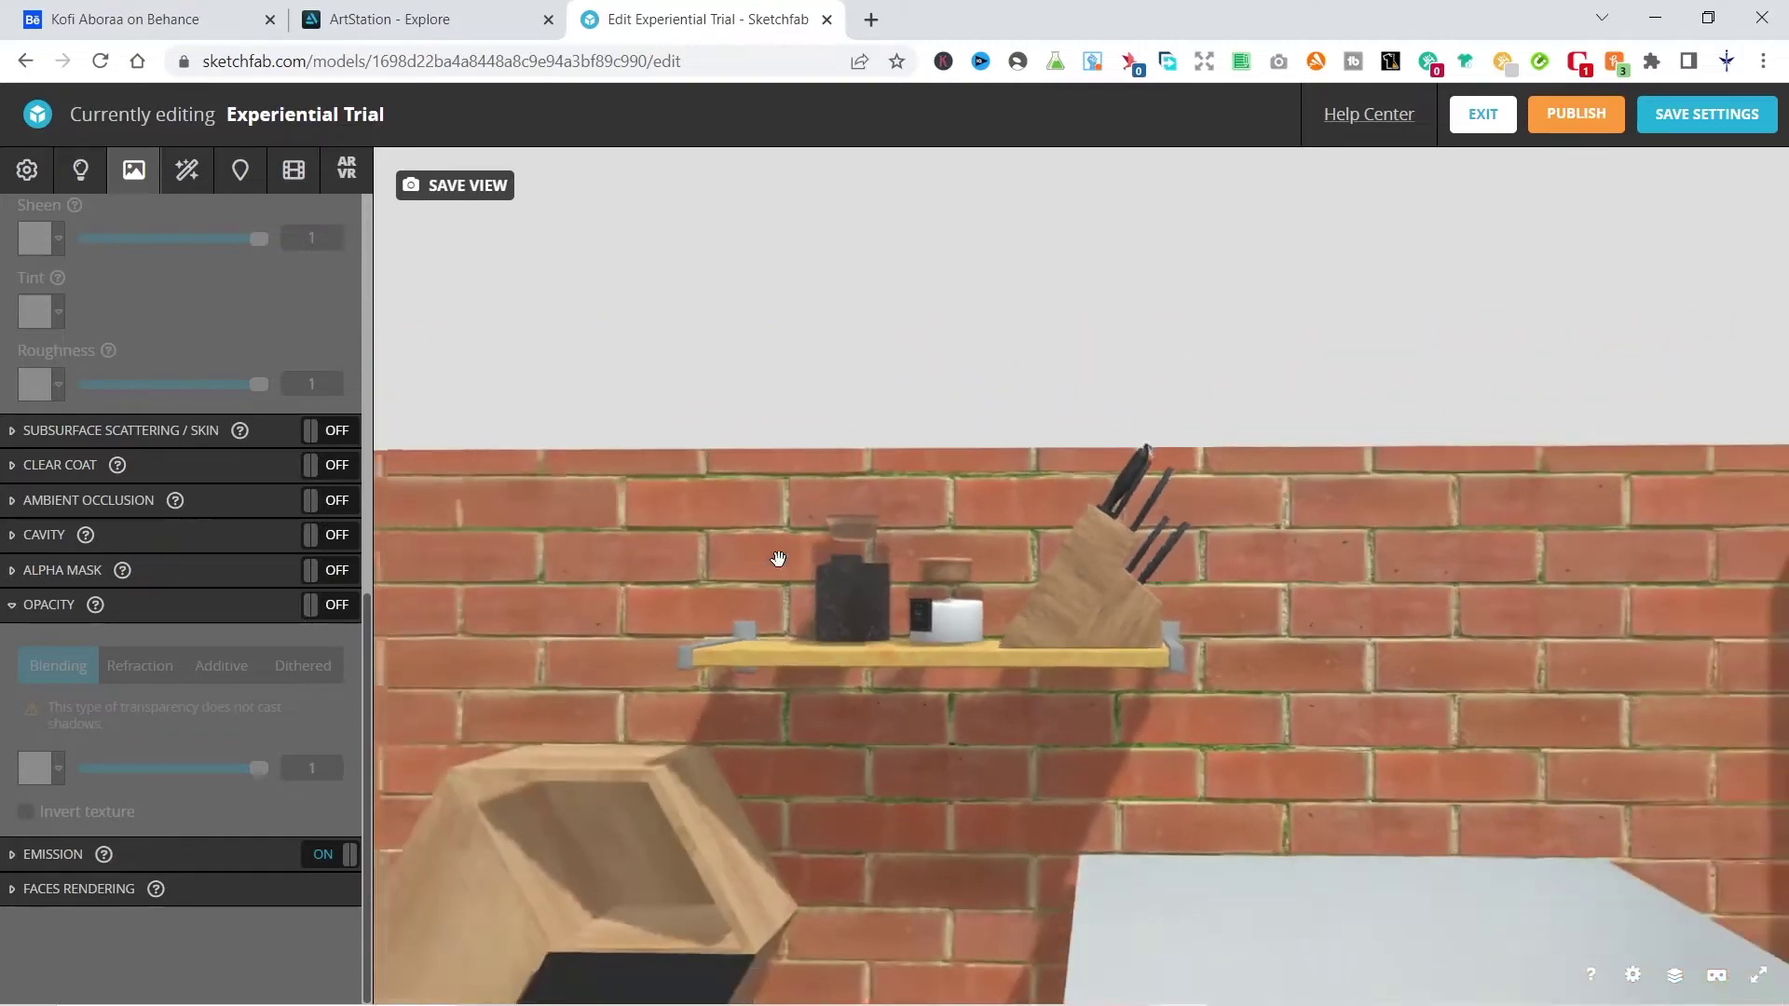
pyautogui.scroll(-5, 785, 561)
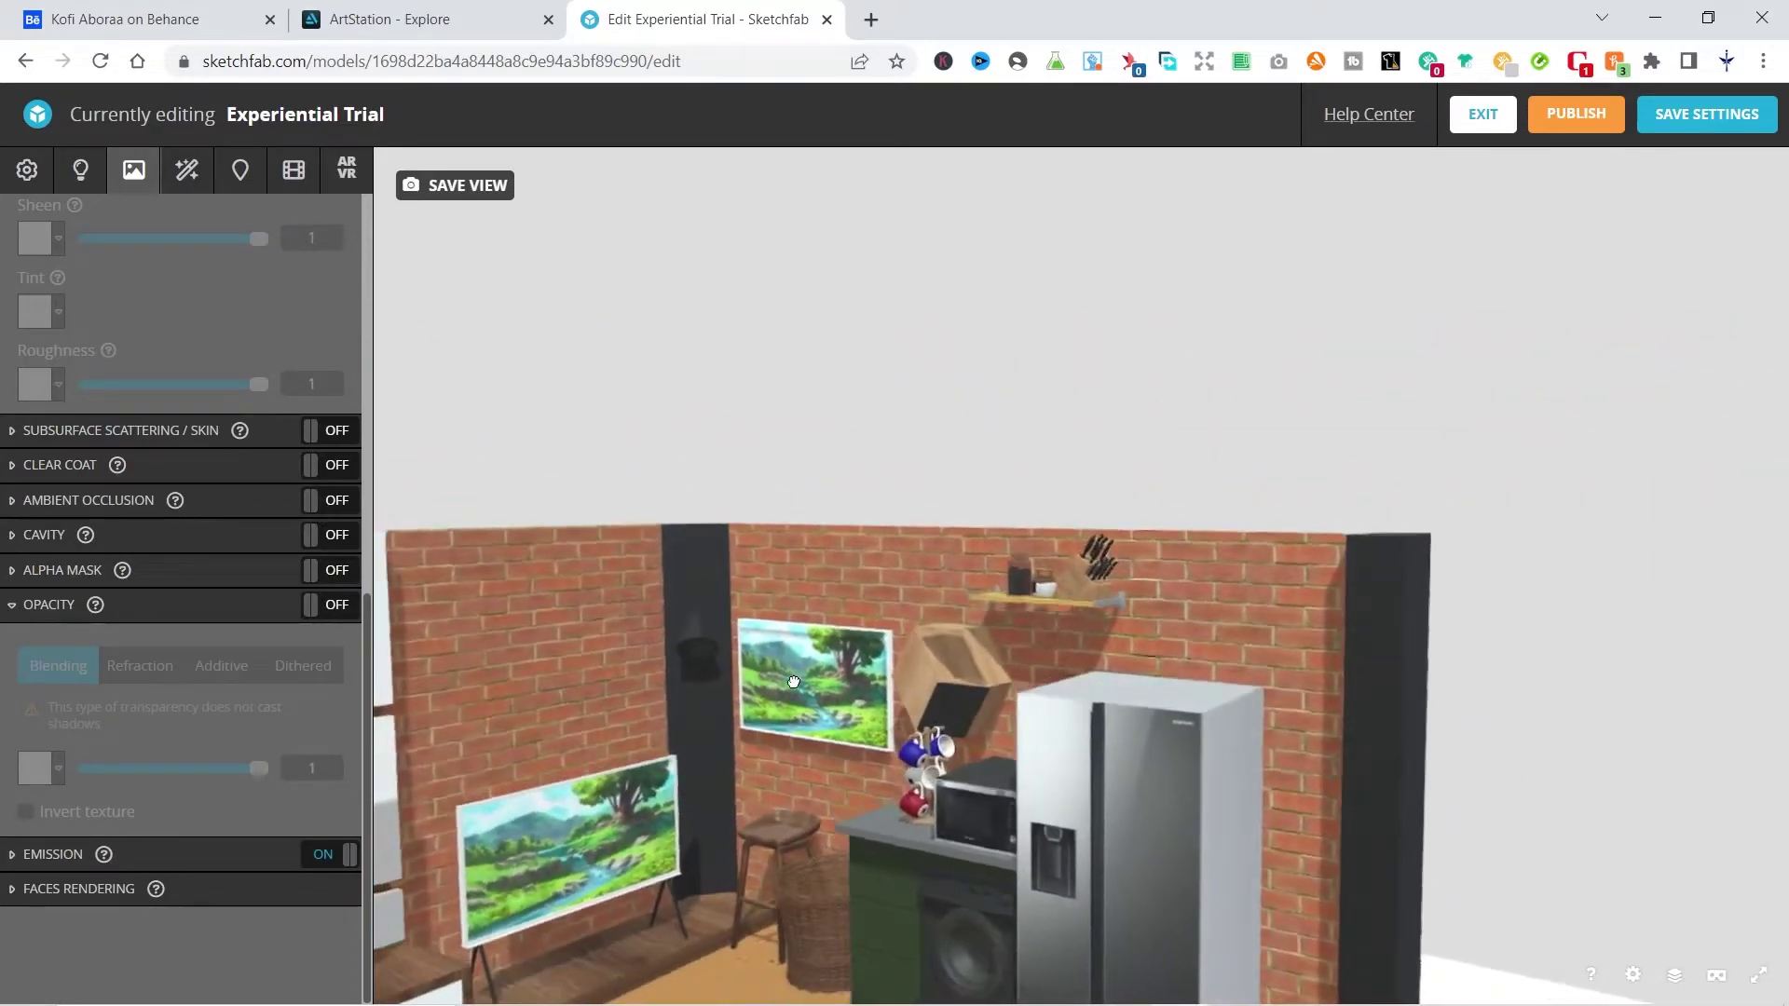
pyautogui.scroll(-8, 792, 678)
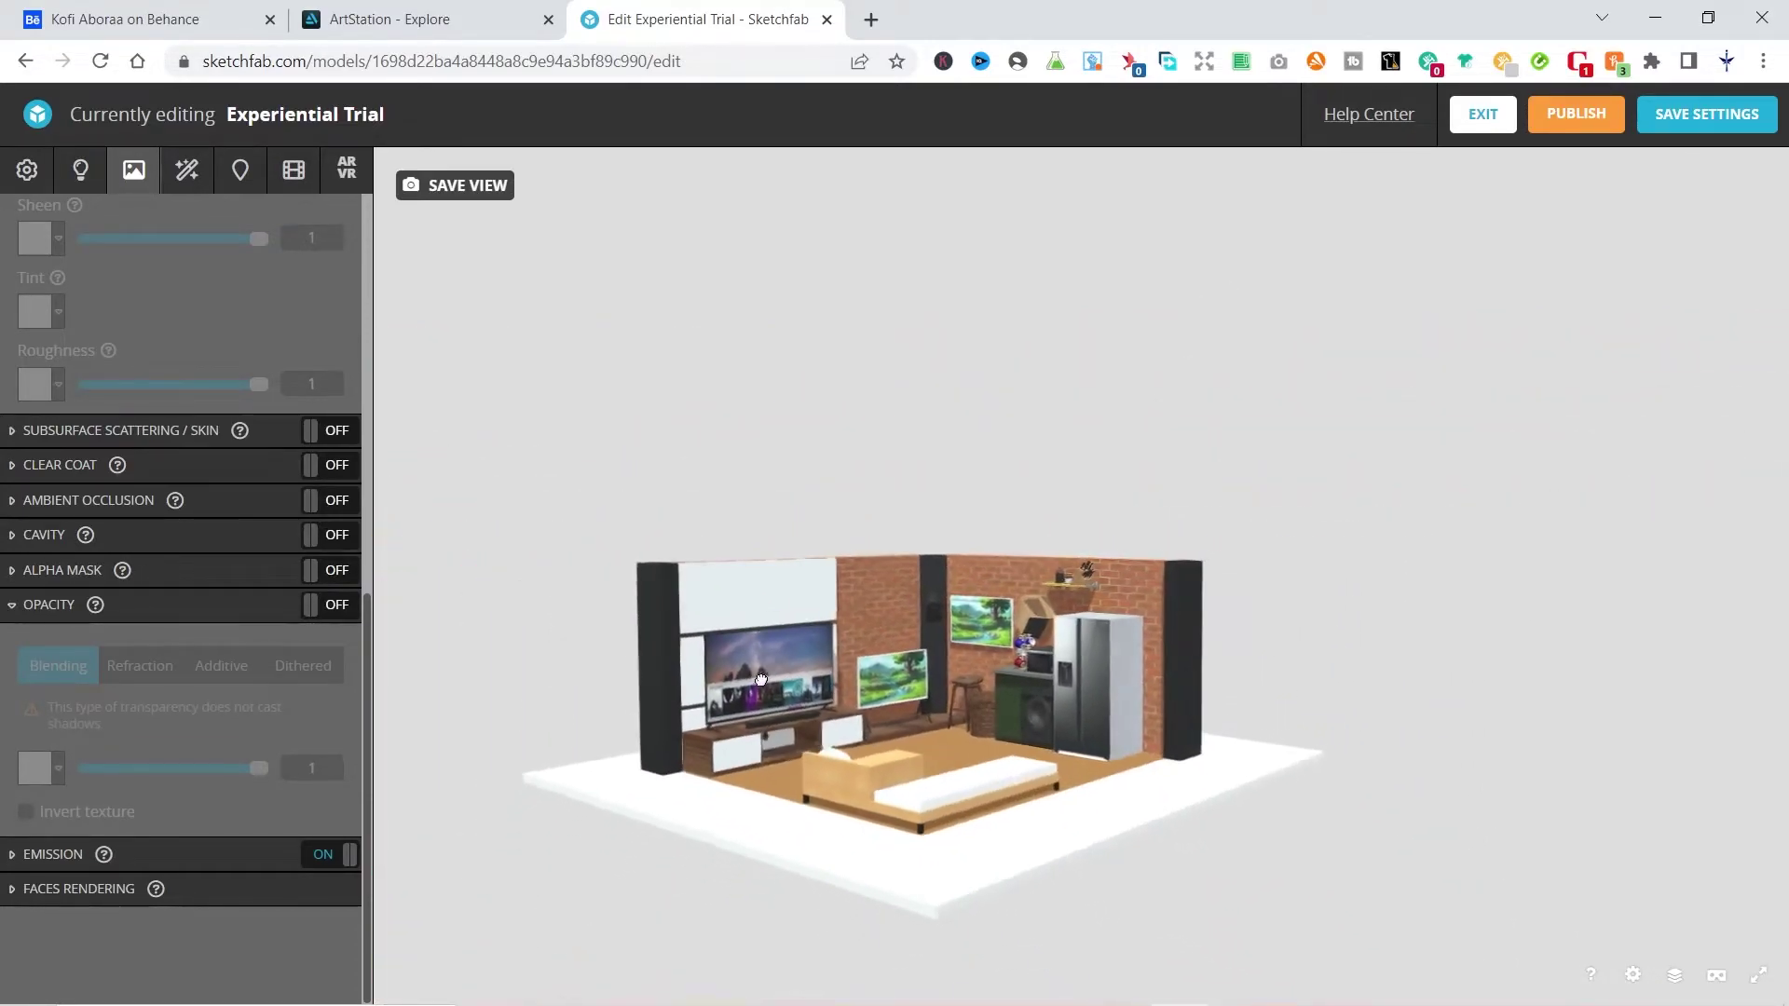
pyautogui.moveTo(764, 713); pyautogui.dragTo(791, 686)
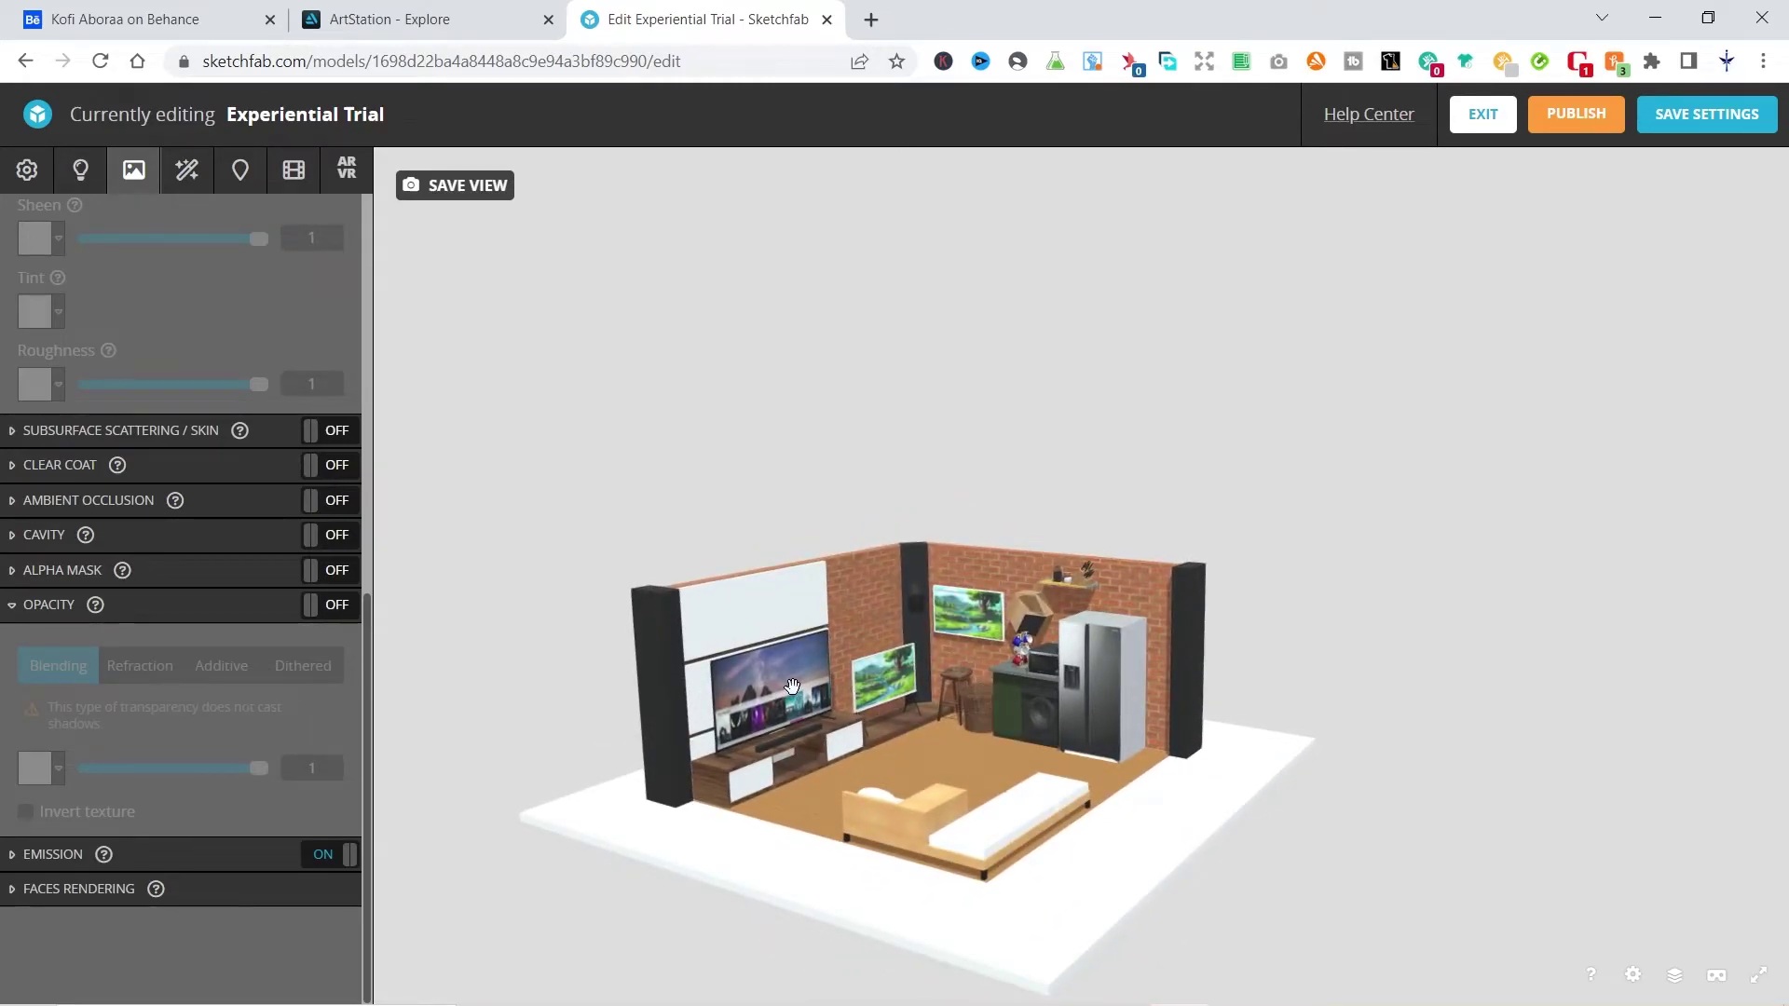
# Inspect the original room in Blender for reference and return to the Sketchfab editor.
pyautogui.hotkey('alt', 'Tab')
pyautogui.press('Tab')
pyautogui.moveTo(773, 646); pyautogui.dragTo(869, 612, button='middle')
pyautogui.hotkey('alt', 'Tab')
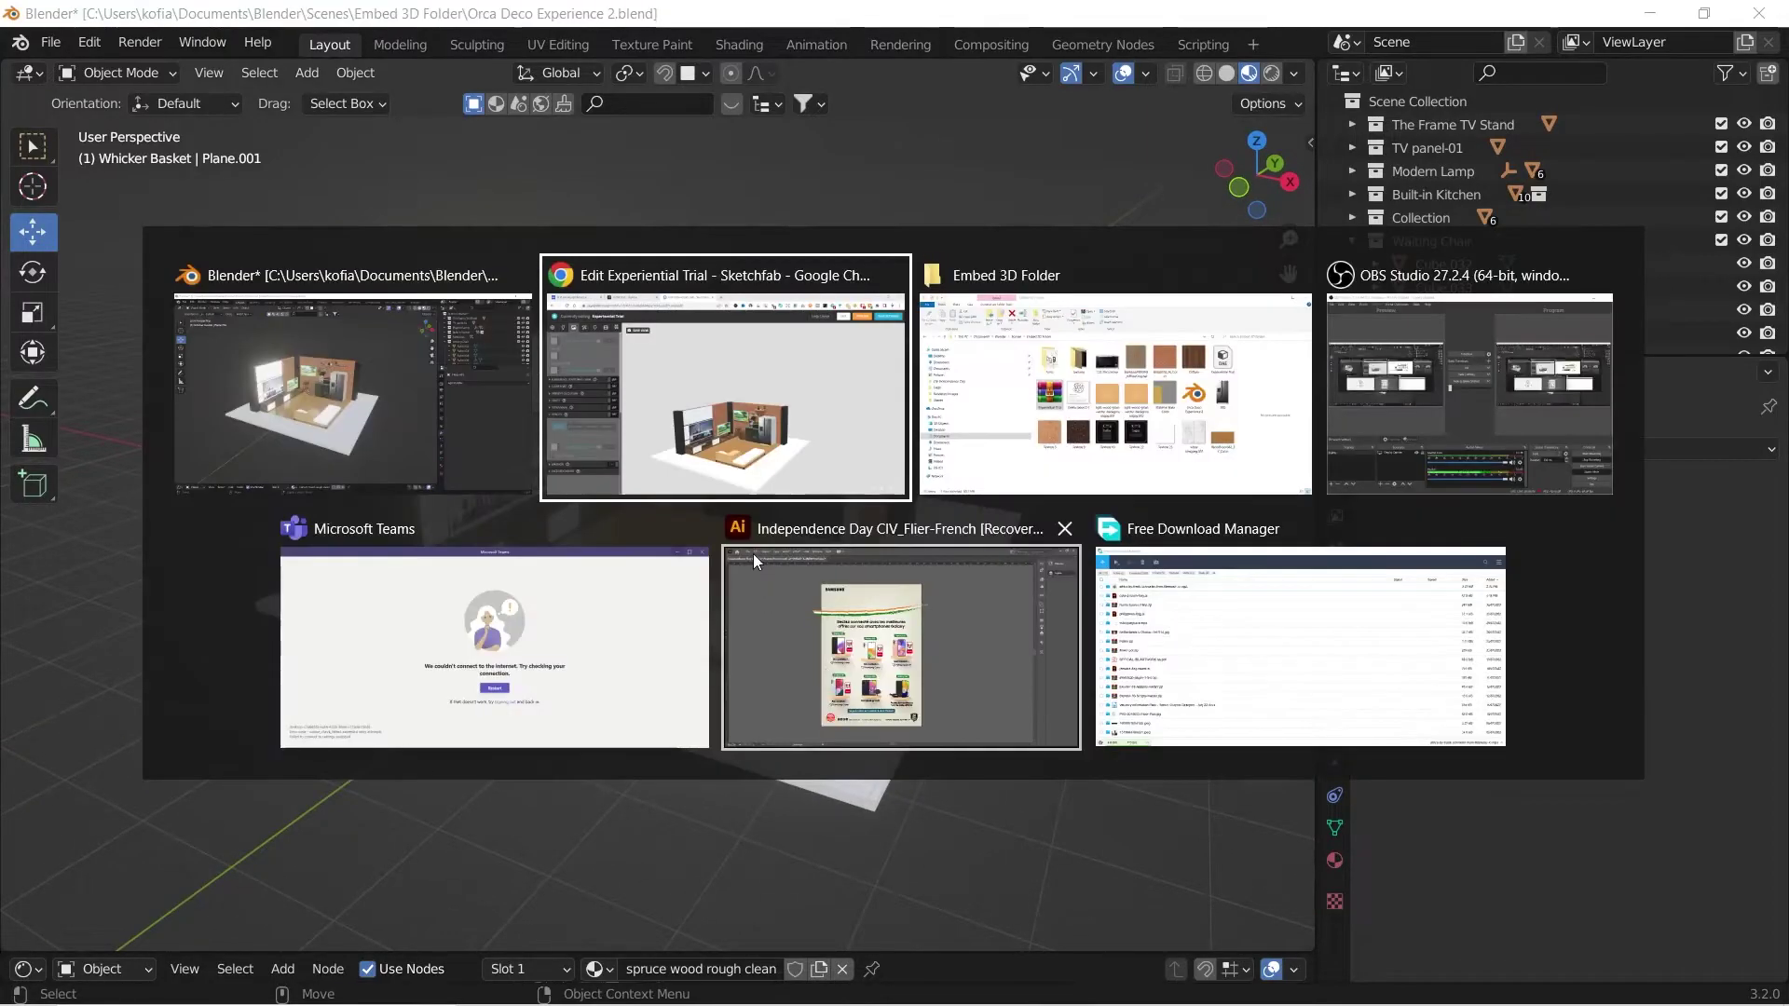
# Try metalness 0.418 and base color 0.497 on the floor slab's material, white.
pyautogui.moveTo(869, 907); pyautogui.dragTo(715, 695)
pyautogui.scroll(5, 56, 429)
pyautogui.scroll(4, 61, 424)
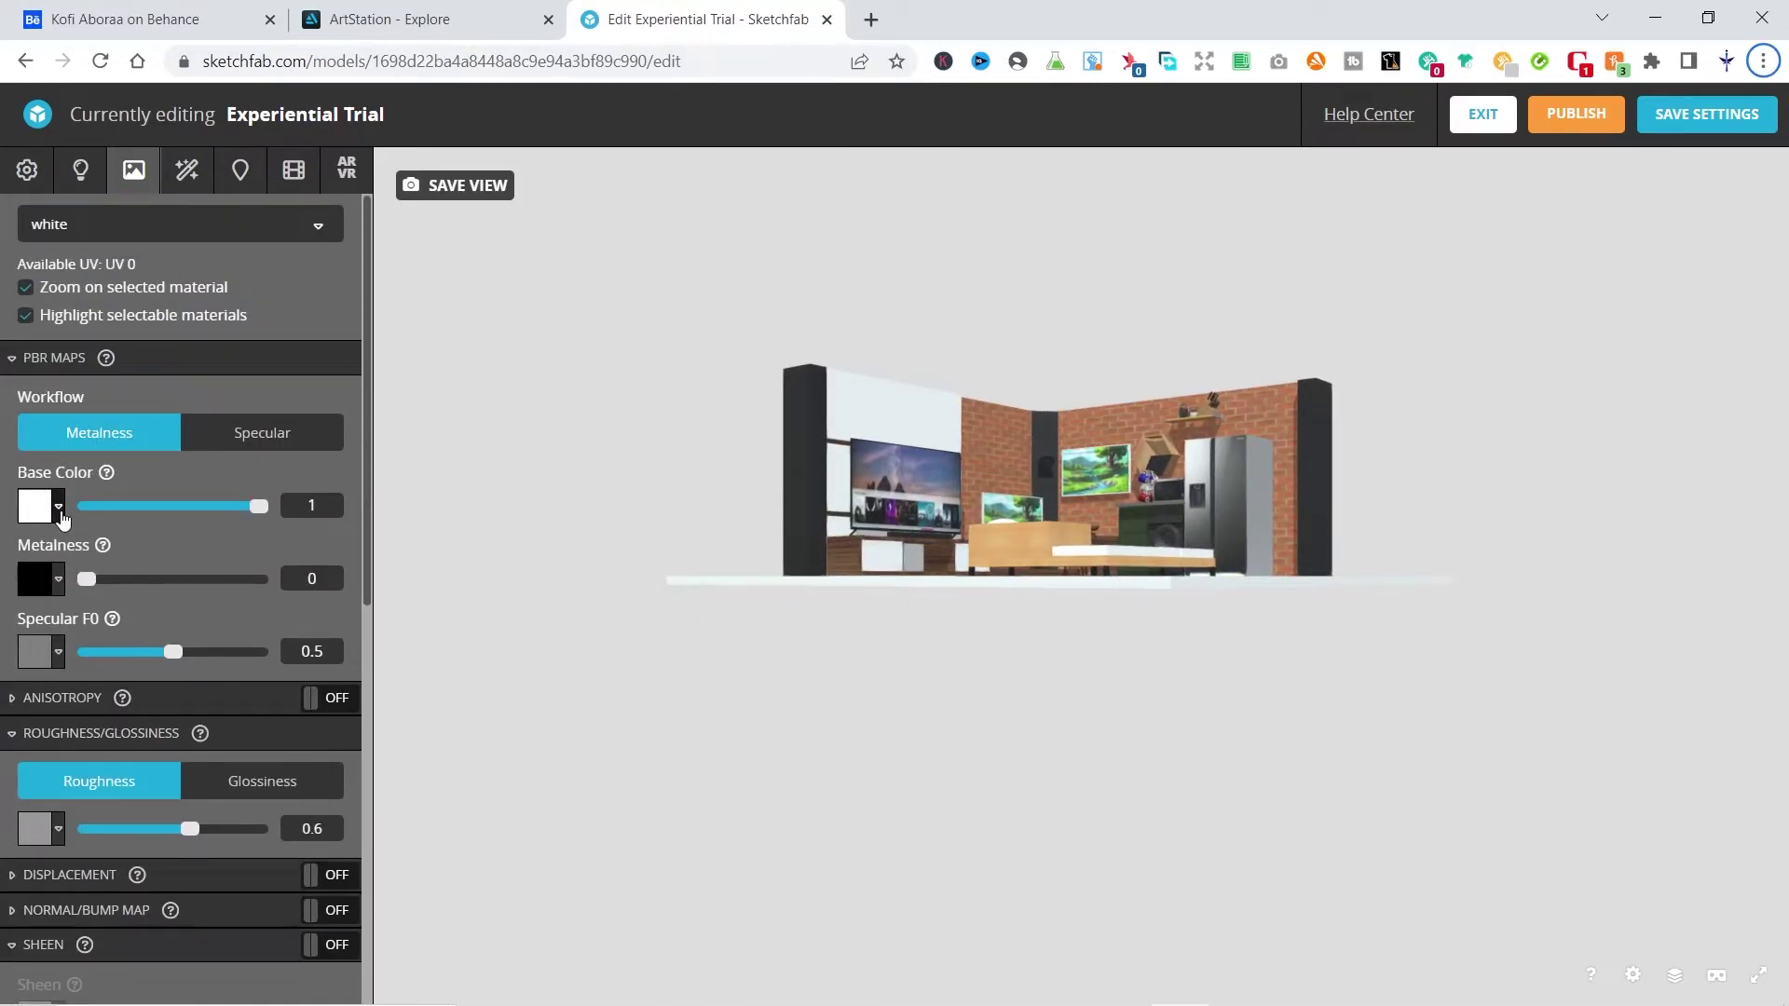
pyautogui.moveTo(863, 603); pyautogui.dragTo(903, 678)
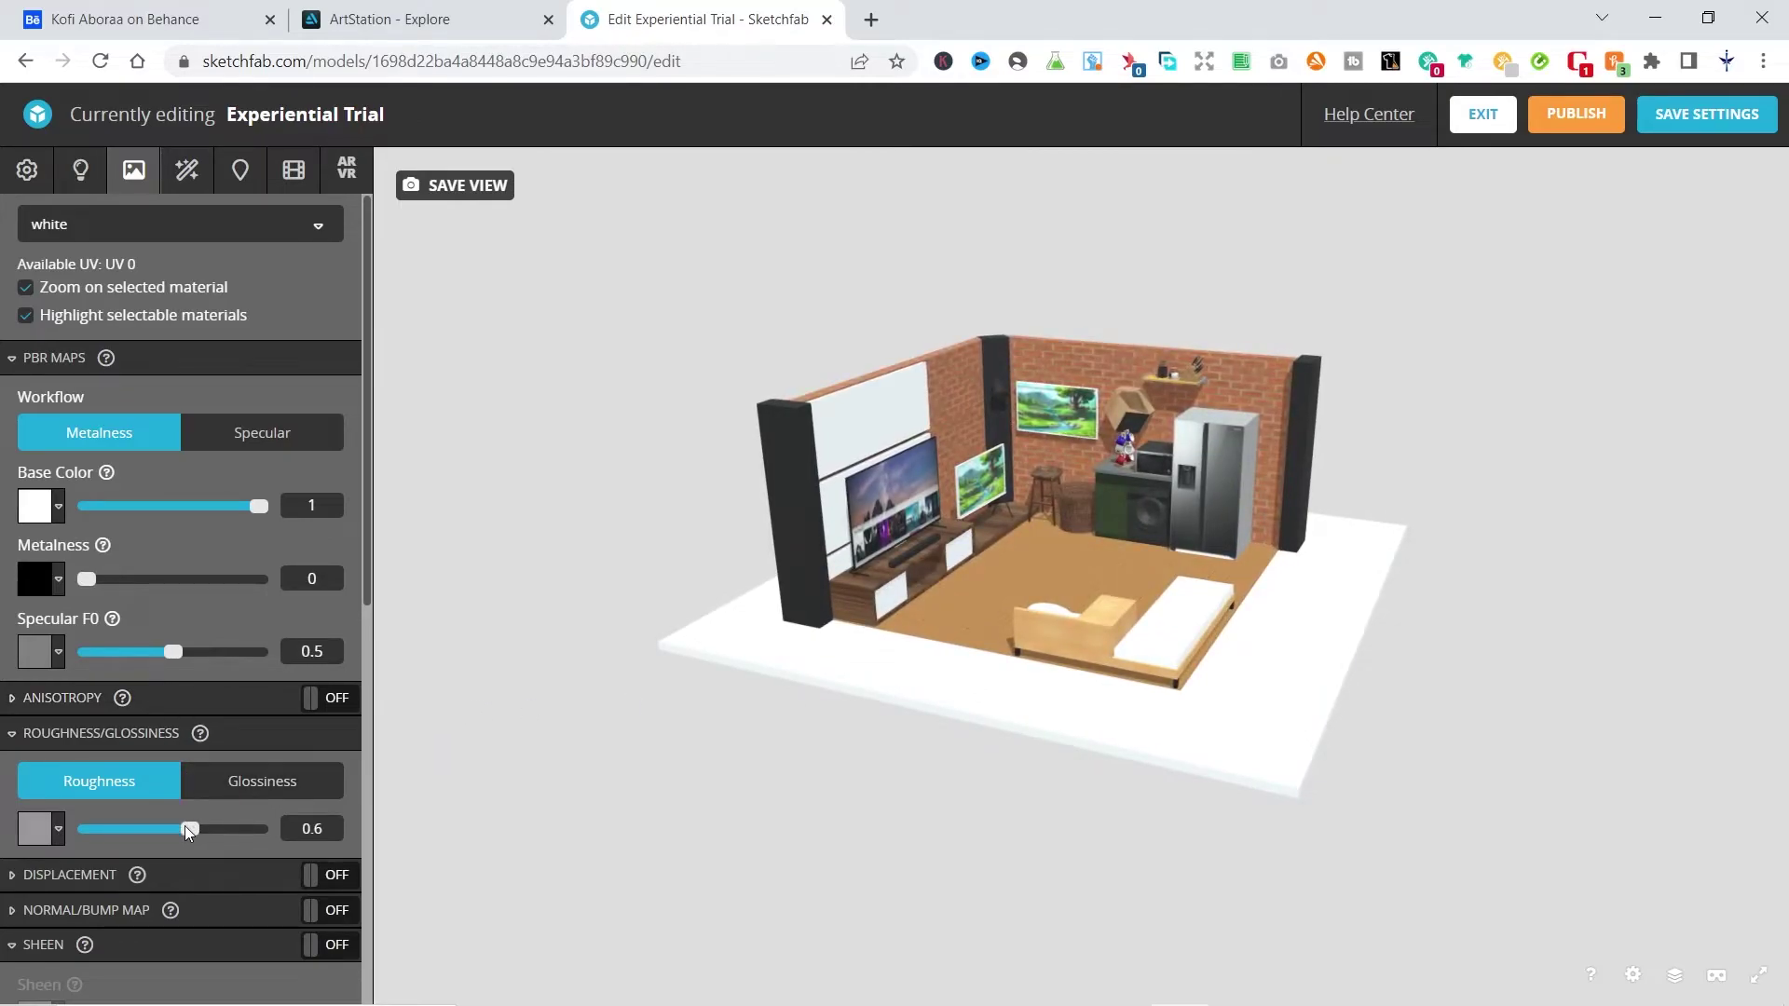
pyautogui.moveTo(95, 578); pyautogui.dragTo(158, 587)
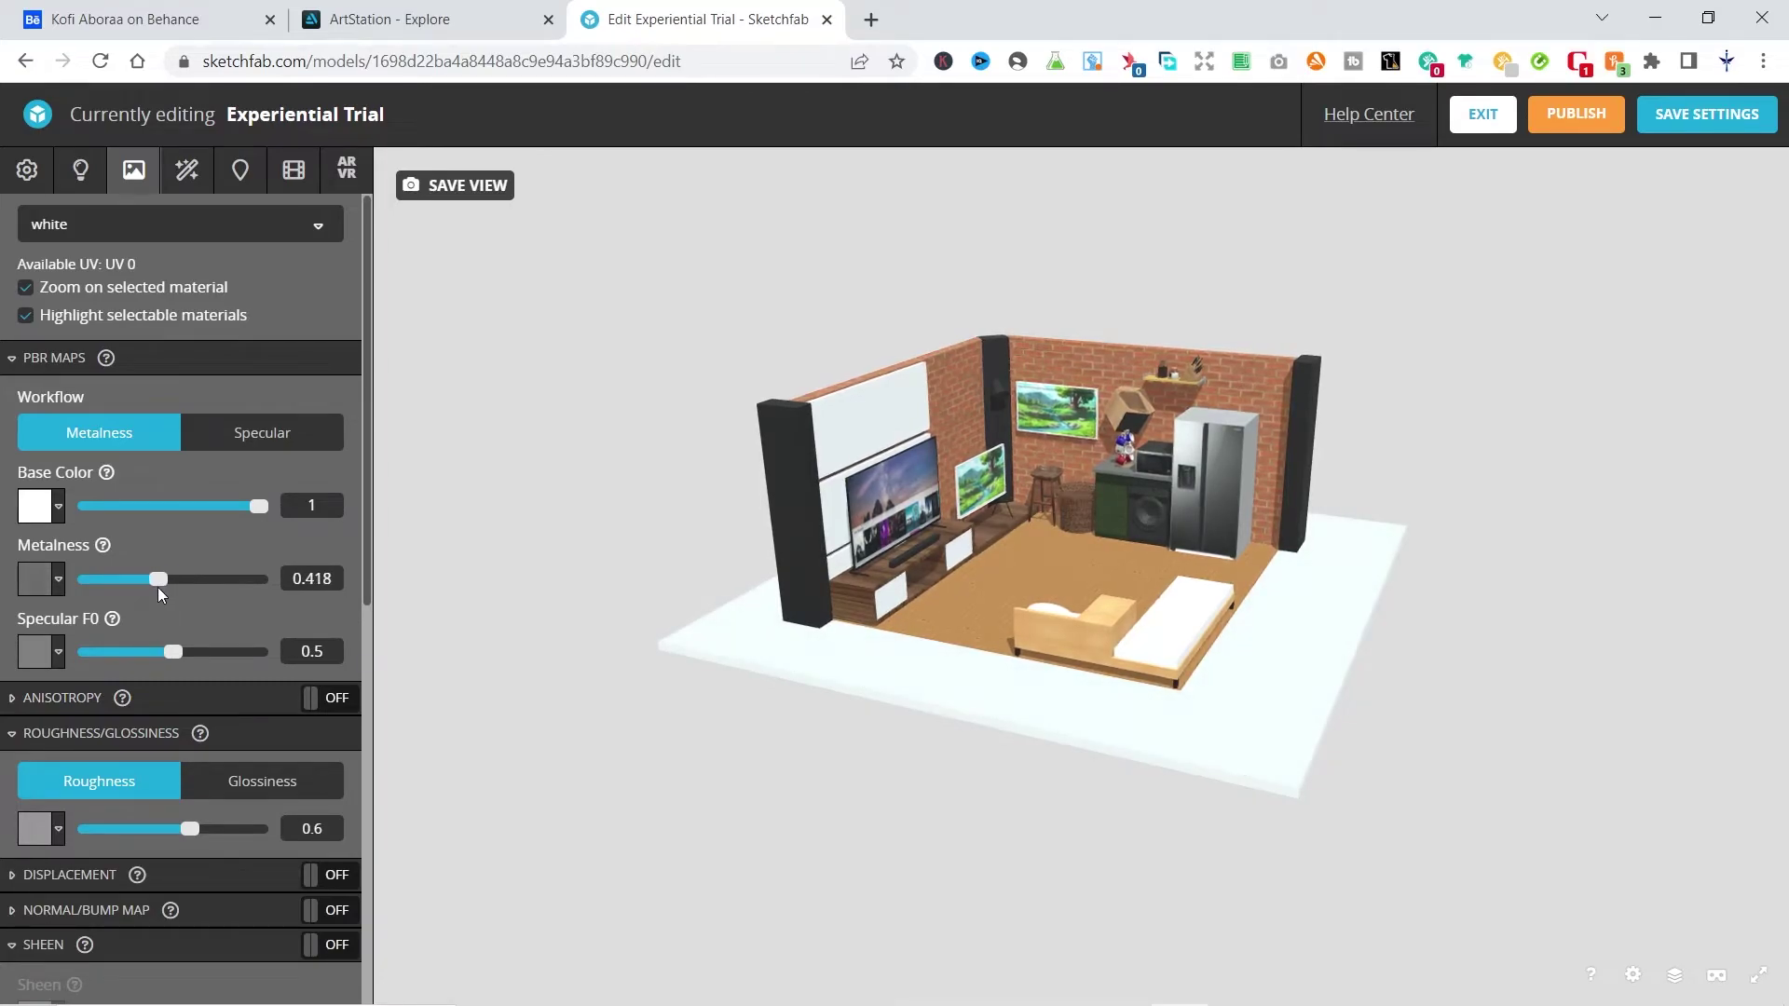
pyautogui.moveTo(255, 501); pyautogui.dragTo(172, 506)
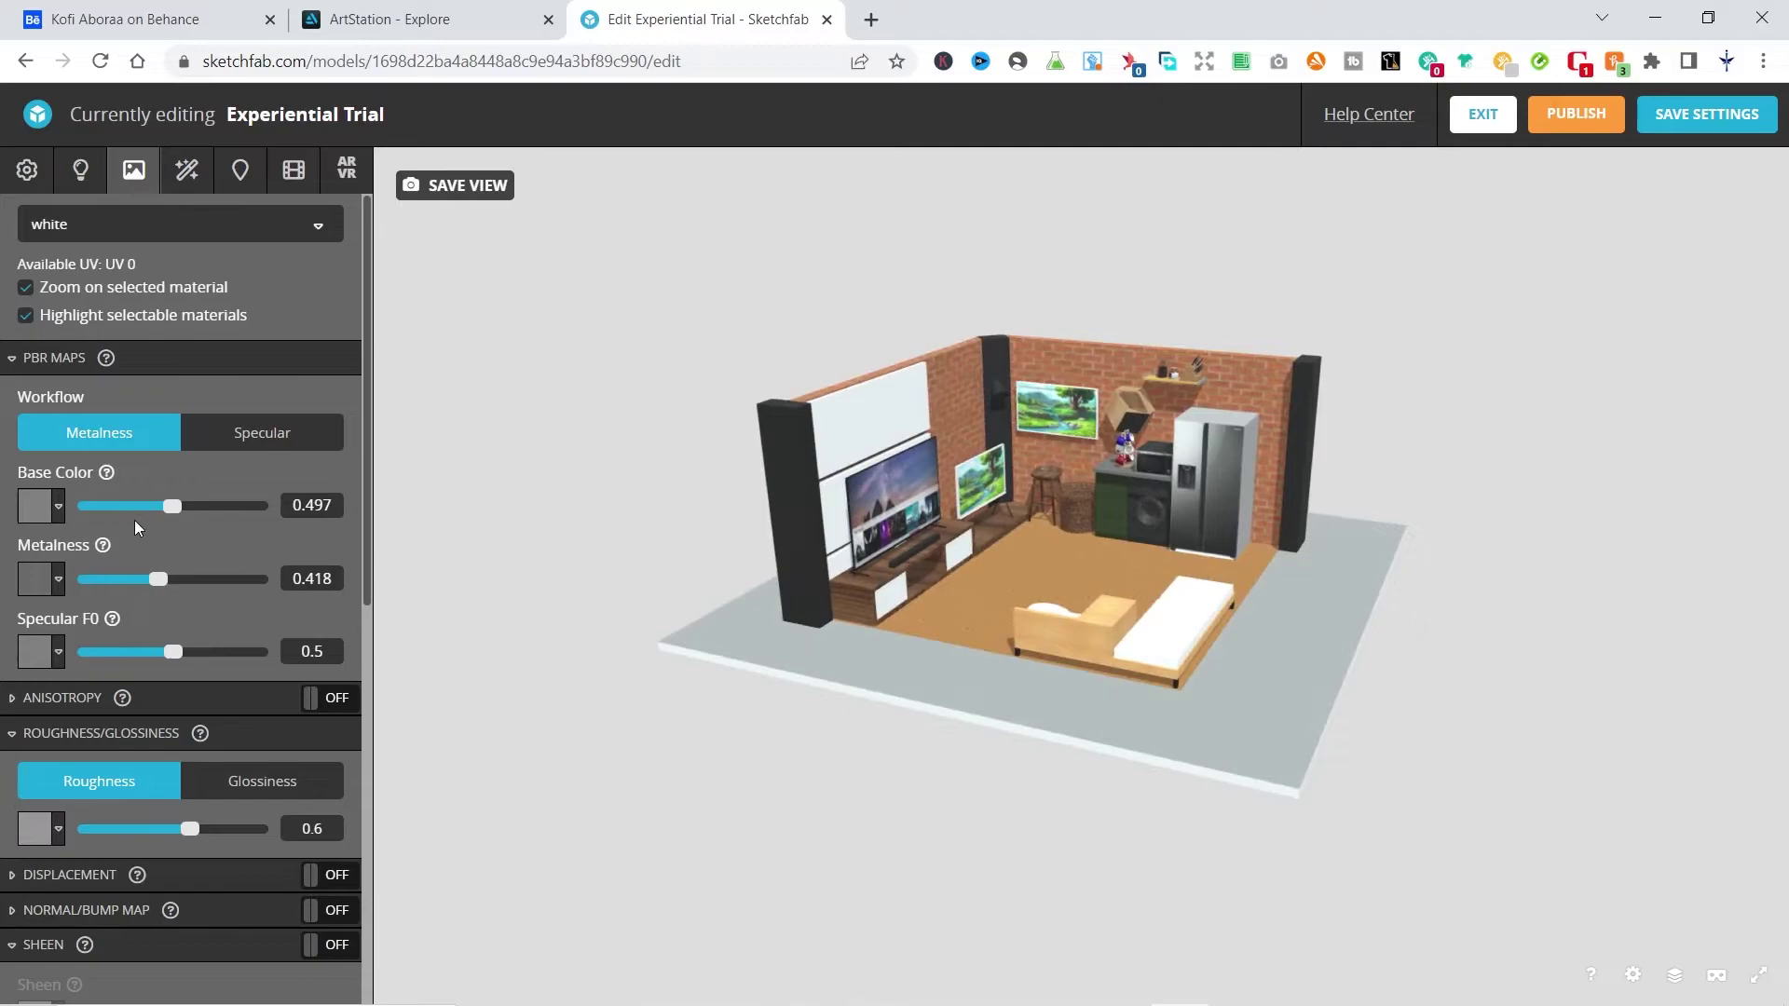
# Apply the white tiles.jpeg texture to the base color of the floor slab's material, white.
pyautogui.click(56, 511)
pyautogui.click(79, 573)
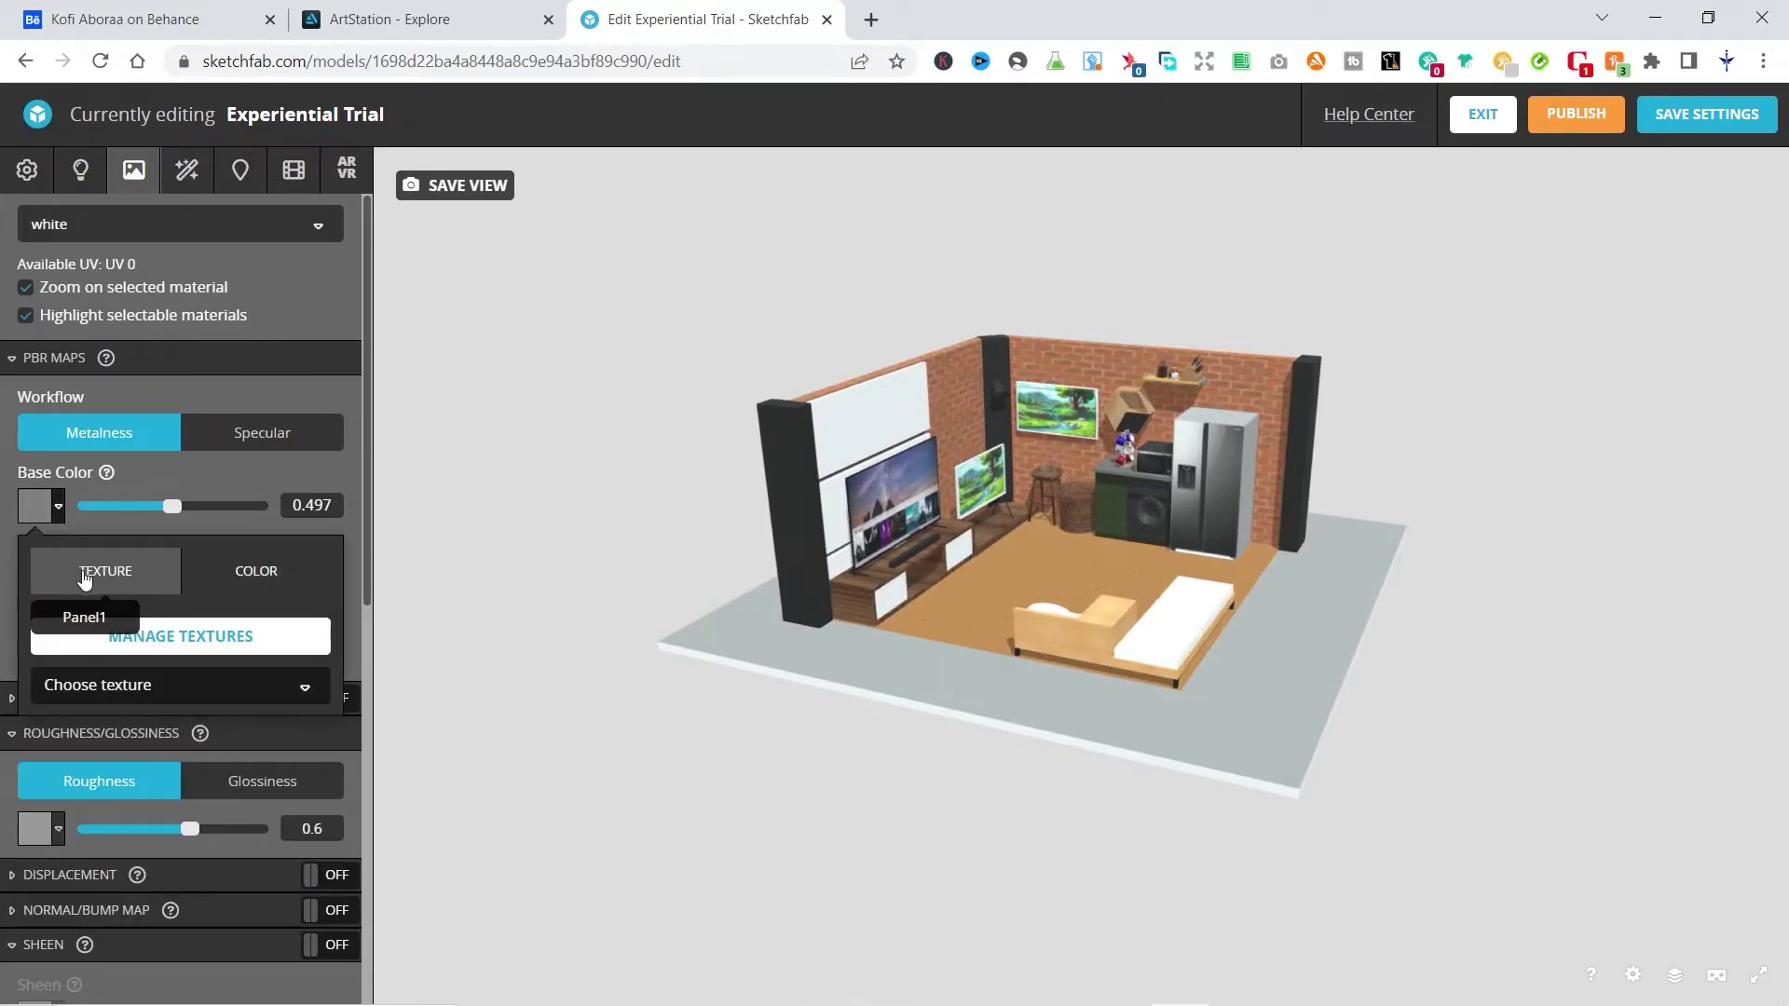
pyautogui.click(154, 686)
pyautogui.scroll(-10, 159, 820)
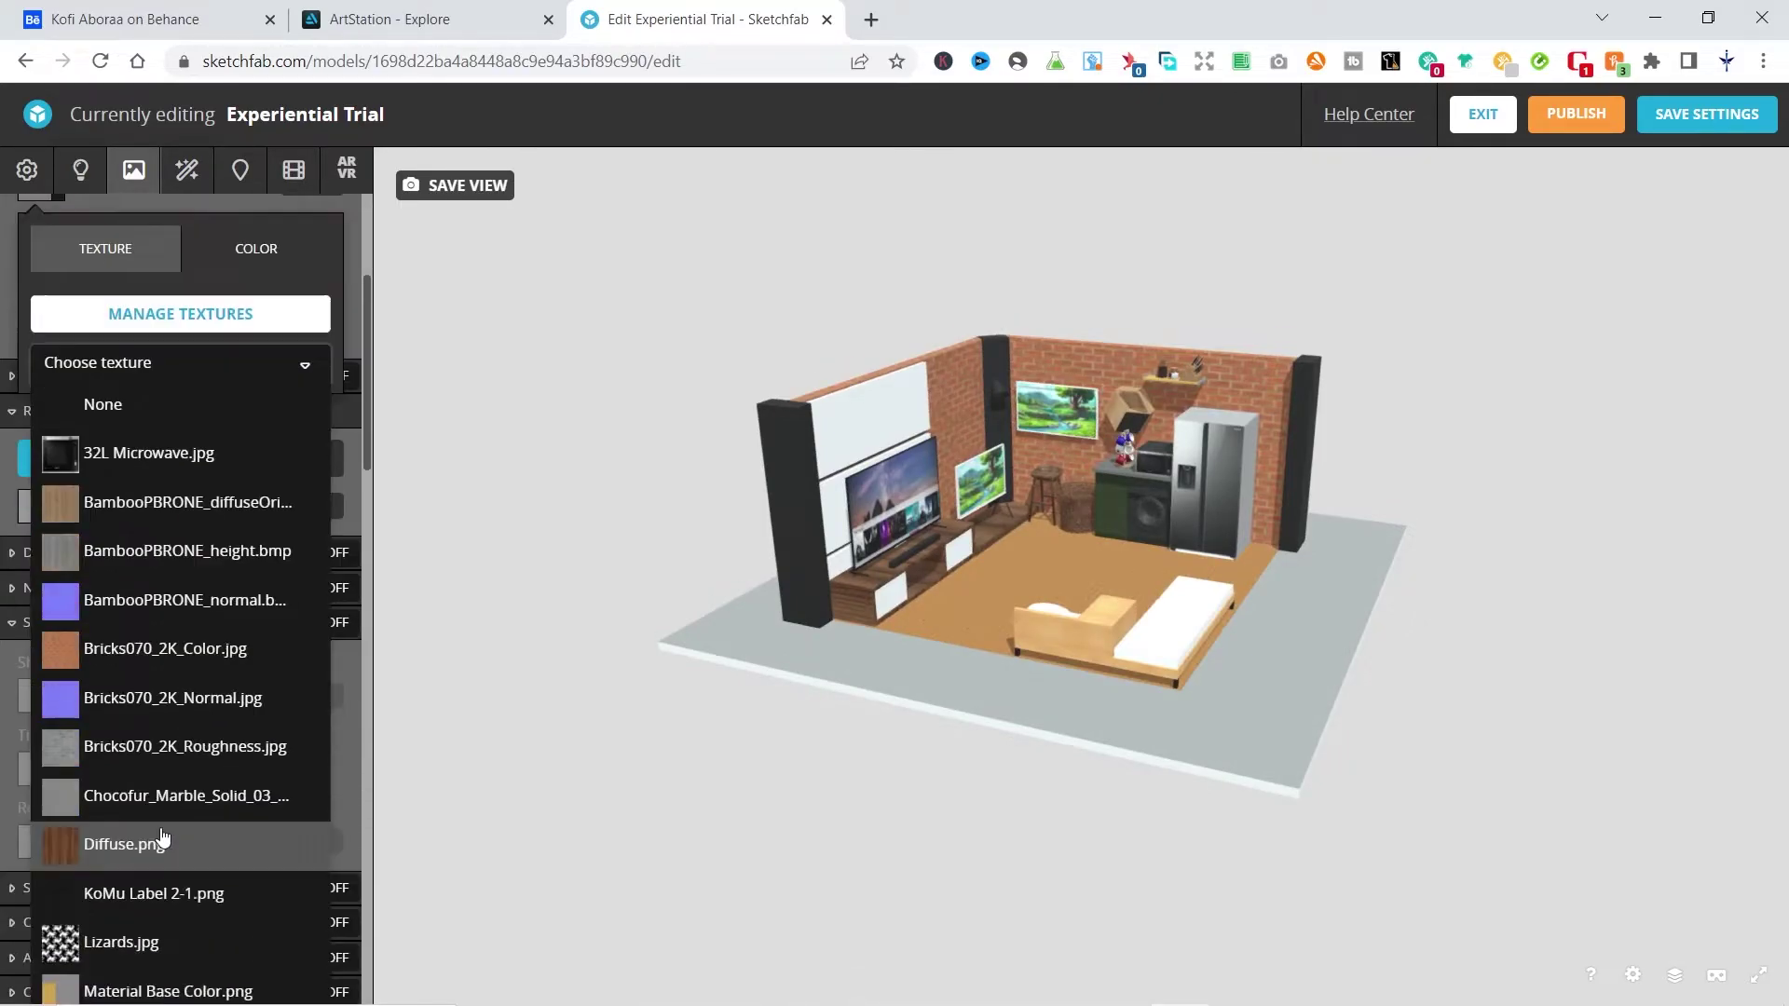
pyautogui.scroll(-10, 162, 836)
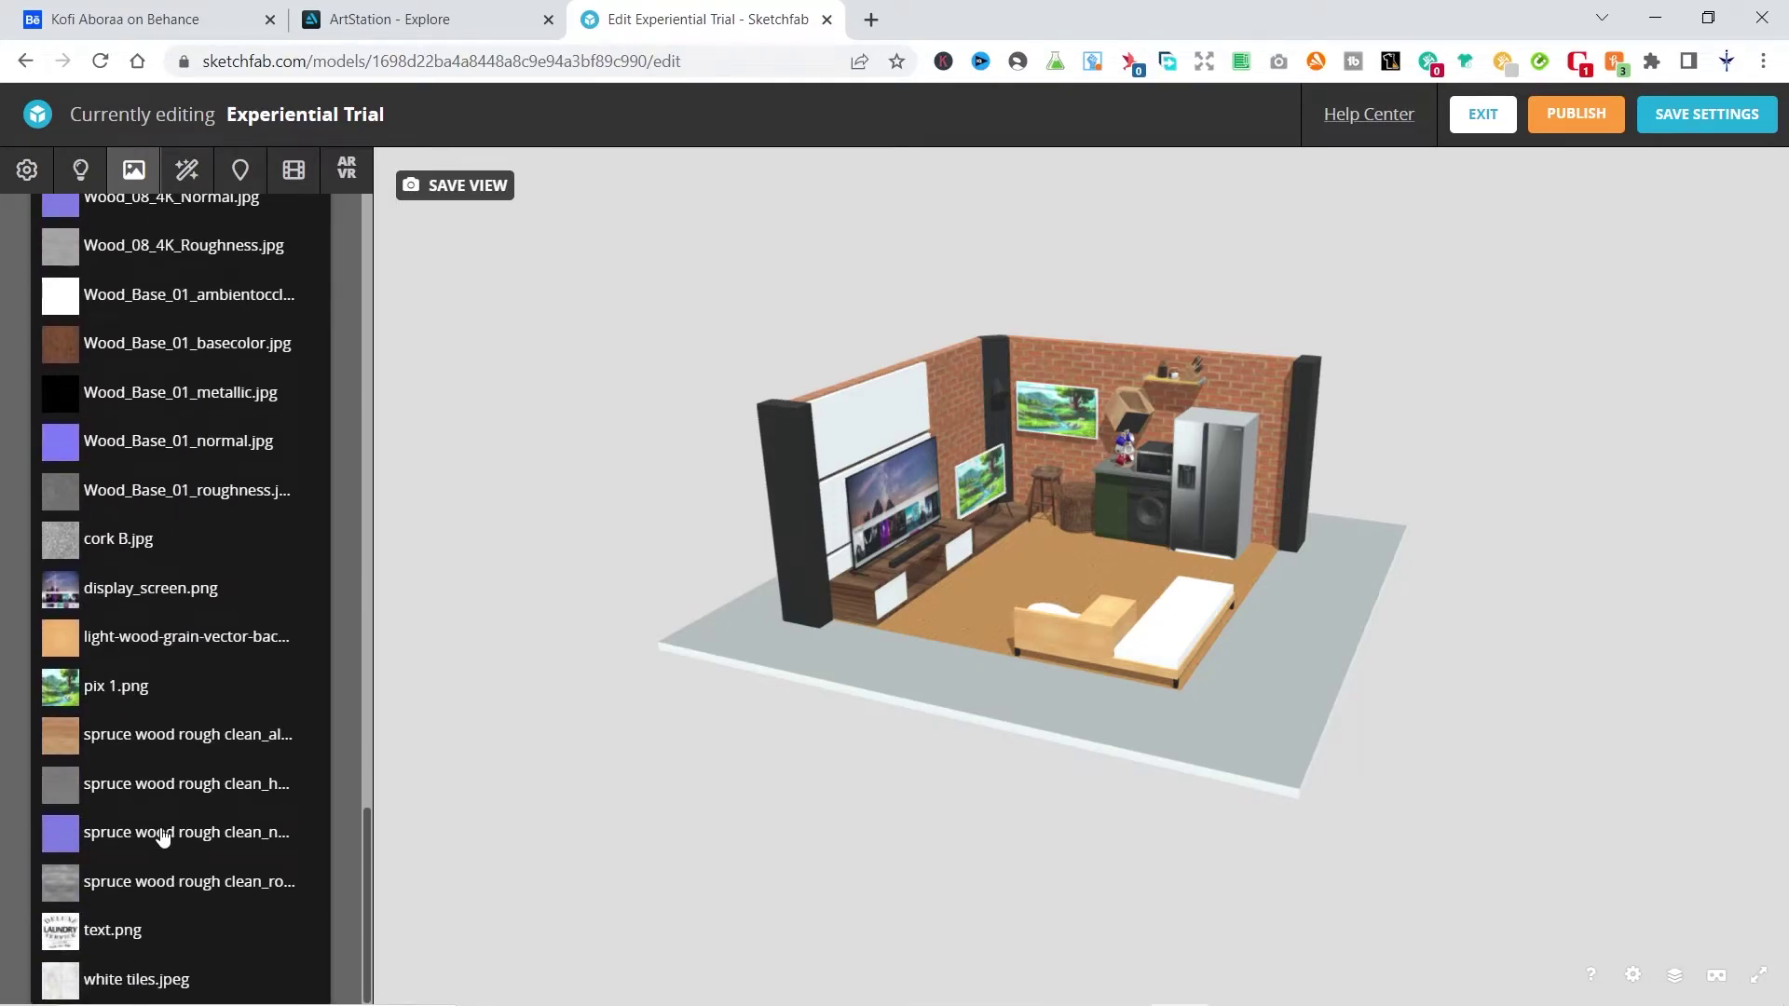
pyautogui.click(158, 969)
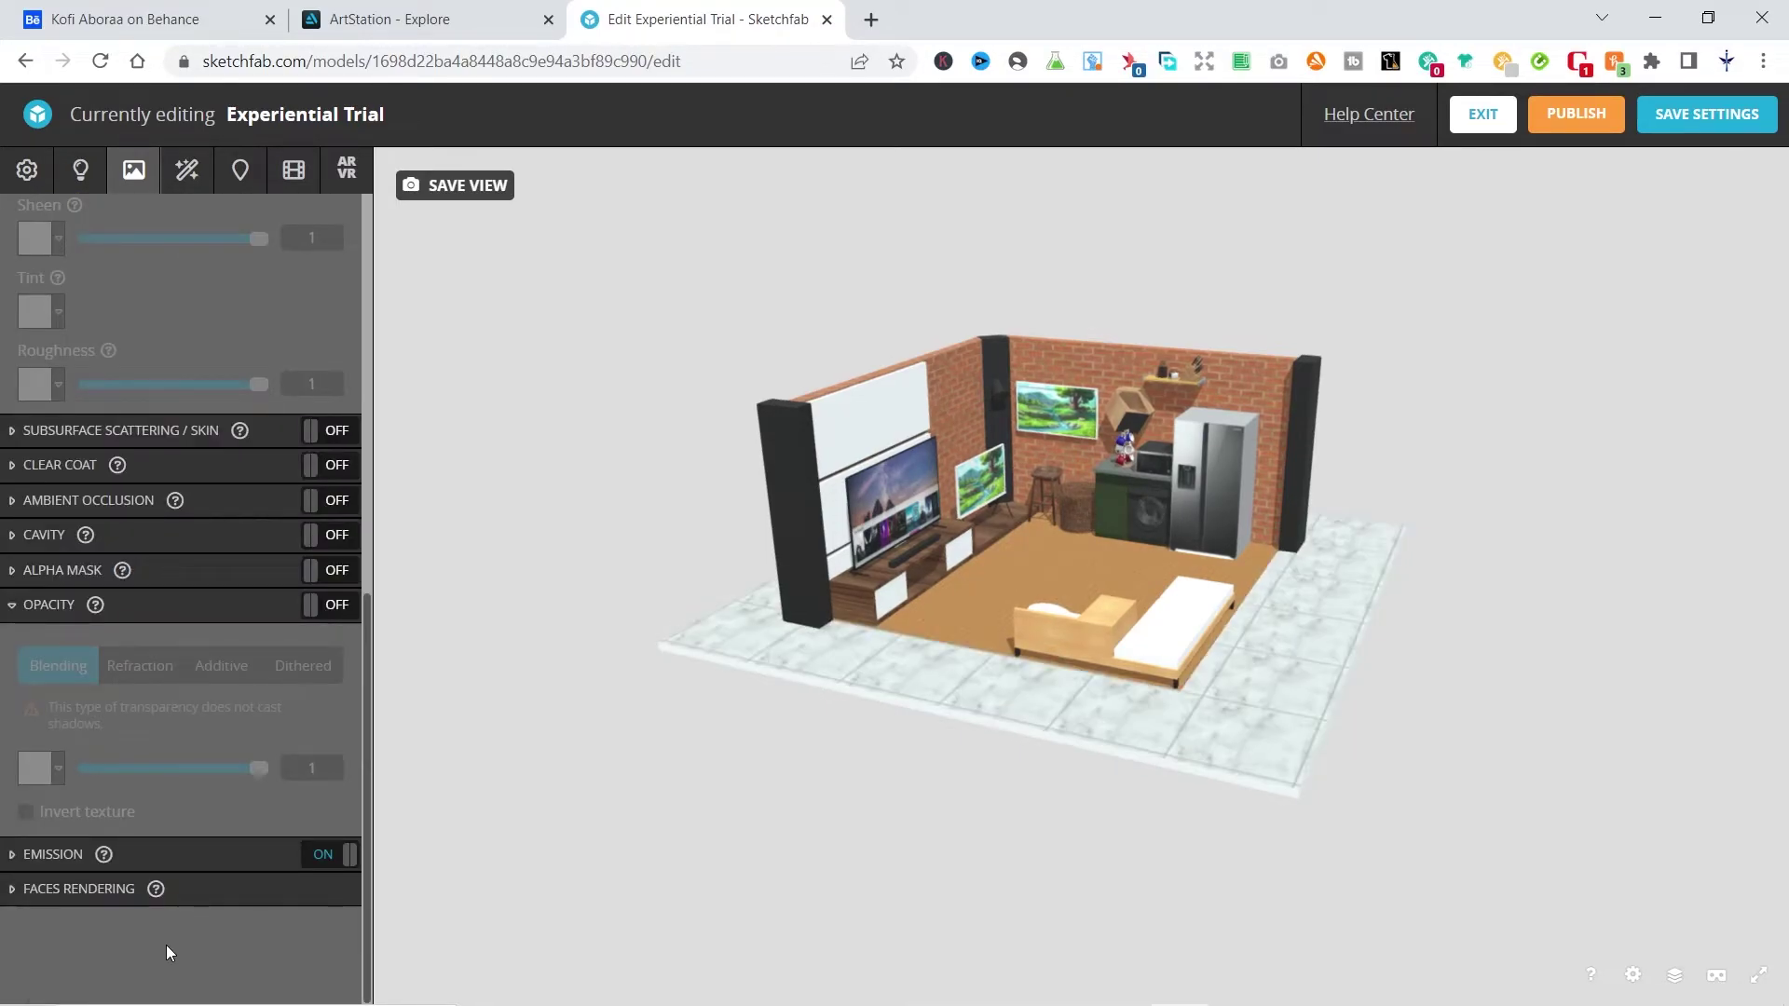
# Set the tiled floor material's base color to 0.978 and metalness to 0.595, and switch it to Glossiness with a value of 0.631.
pyautogui.scroll(8, 140, 429)
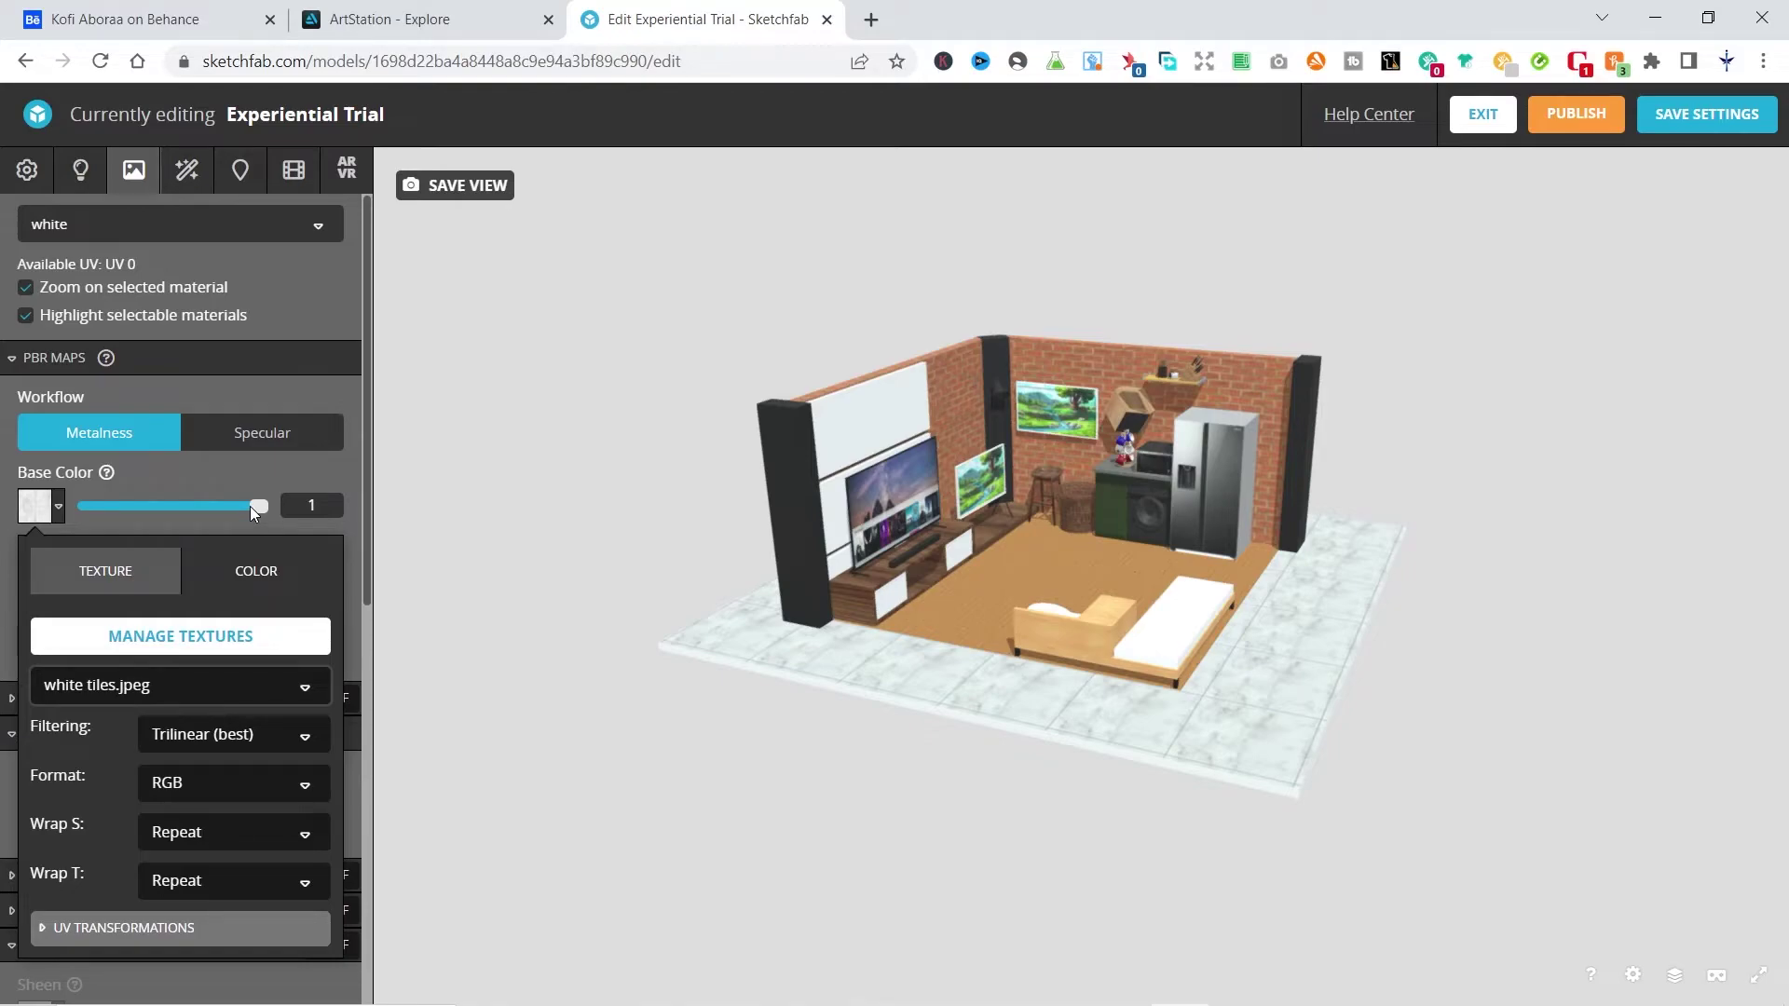
pyautogui.moveTo(250, 506)
pyautogui.mouseDown()
pyautogui.moveTo(224, 508)
pyautogui.moveTo(264, 507)
pyautogui.mouseUp()
pyautogui.moveTo(143, 578)
pyautogui.mouseDown()
pyautogui.moveTo(98, 574)
pyautogui.moveTo(213, 580)
pyautogui.moveTo(189, 584)
pyautogui.mouseUp()
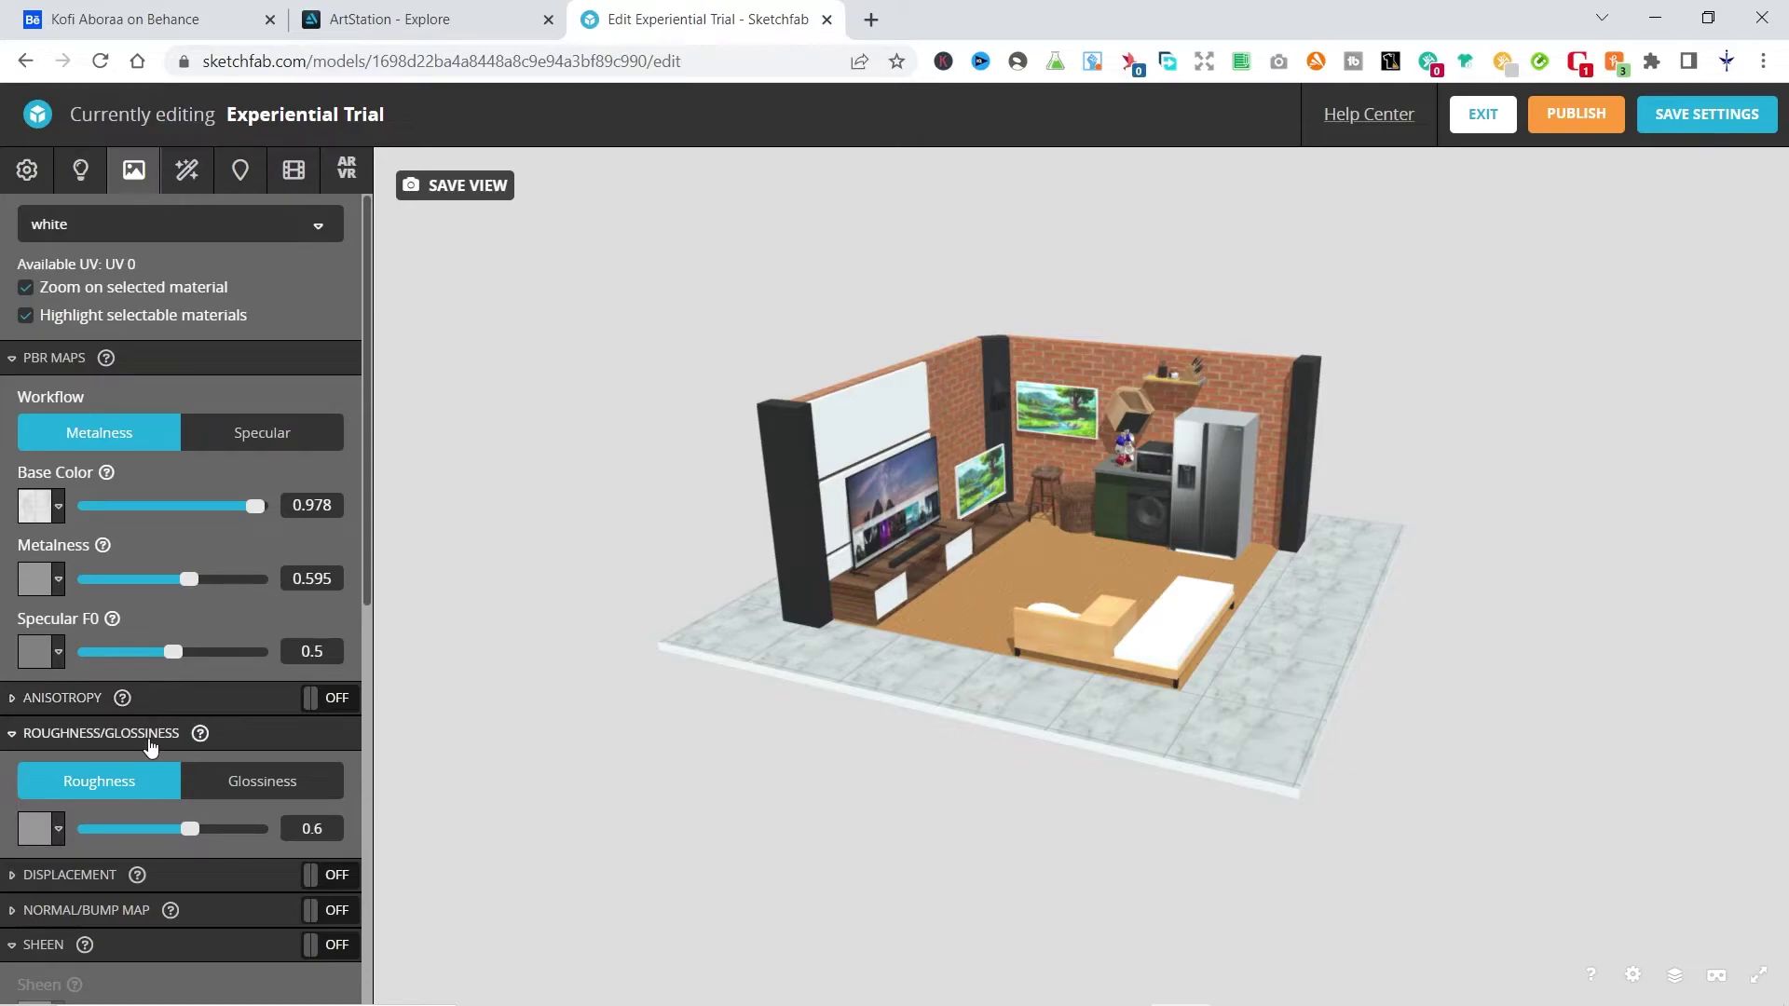
pyautogui.moveTo(177, 837); pyautogui.dragTo(122, 839)
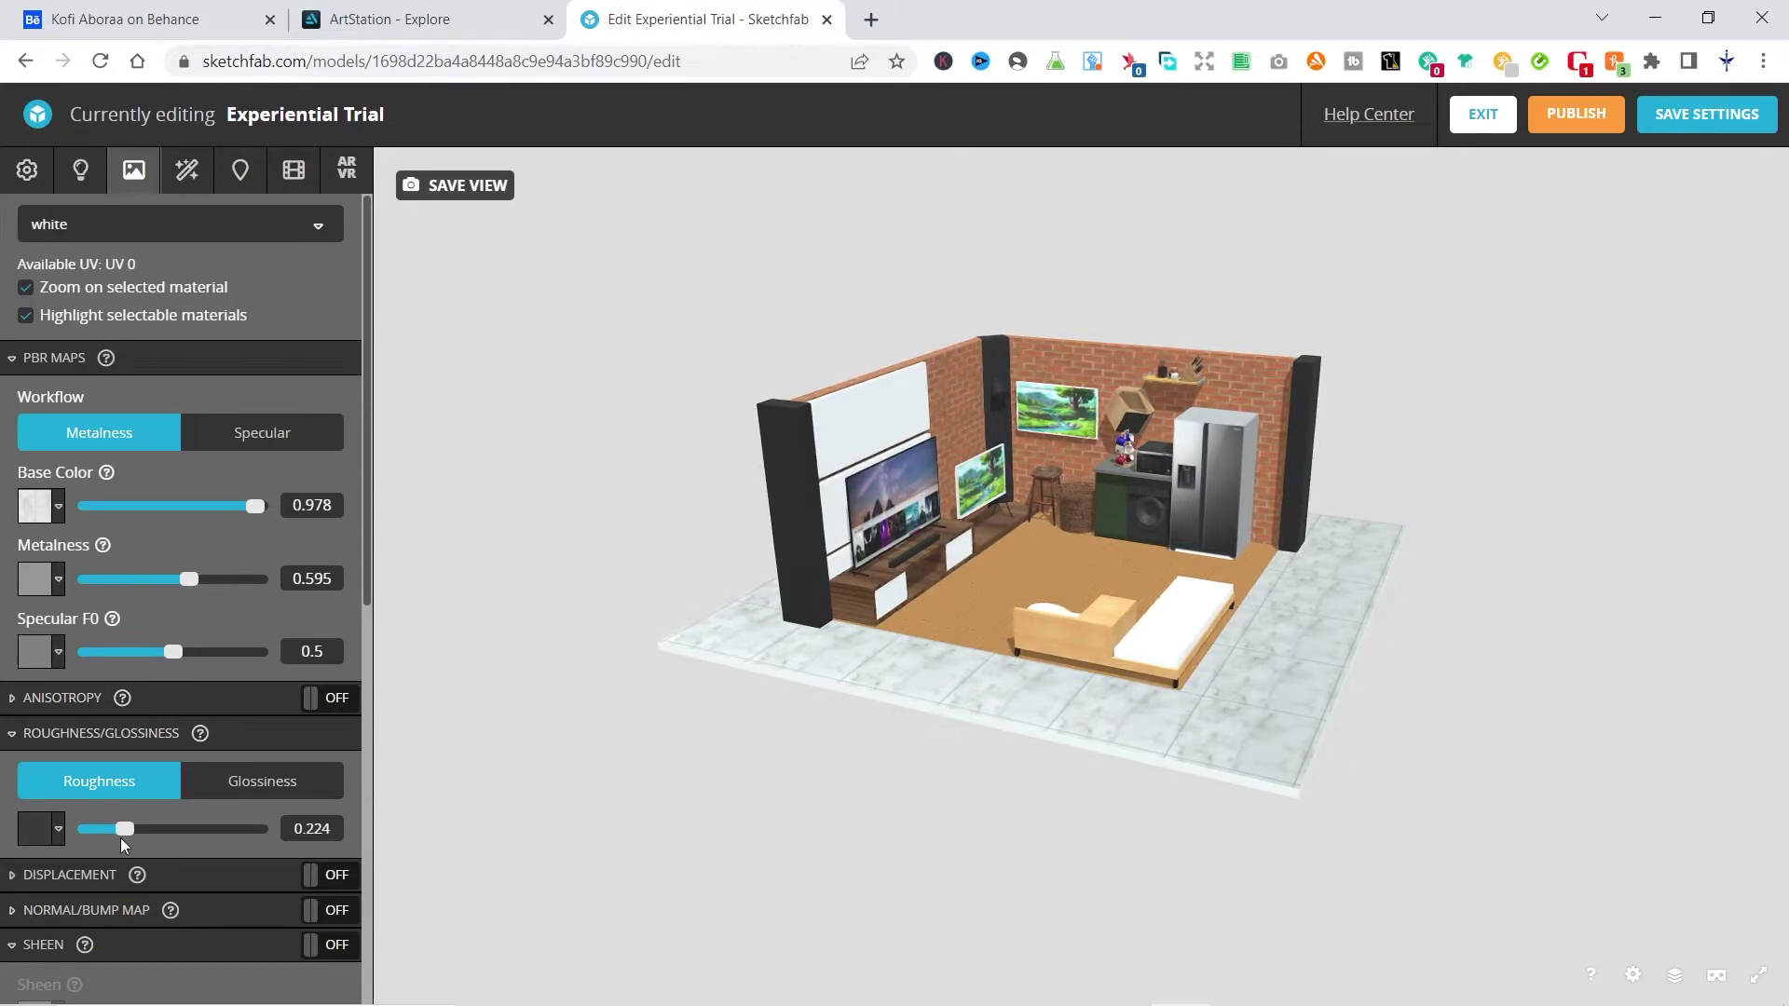
pyautogui.click(218, 794)
pyautogui.moveTo(149, 829); pyautogui.dragTo(201, 829)
pyautogui.moveTo(651, 711); pyautogui.dragTo(844, 507)
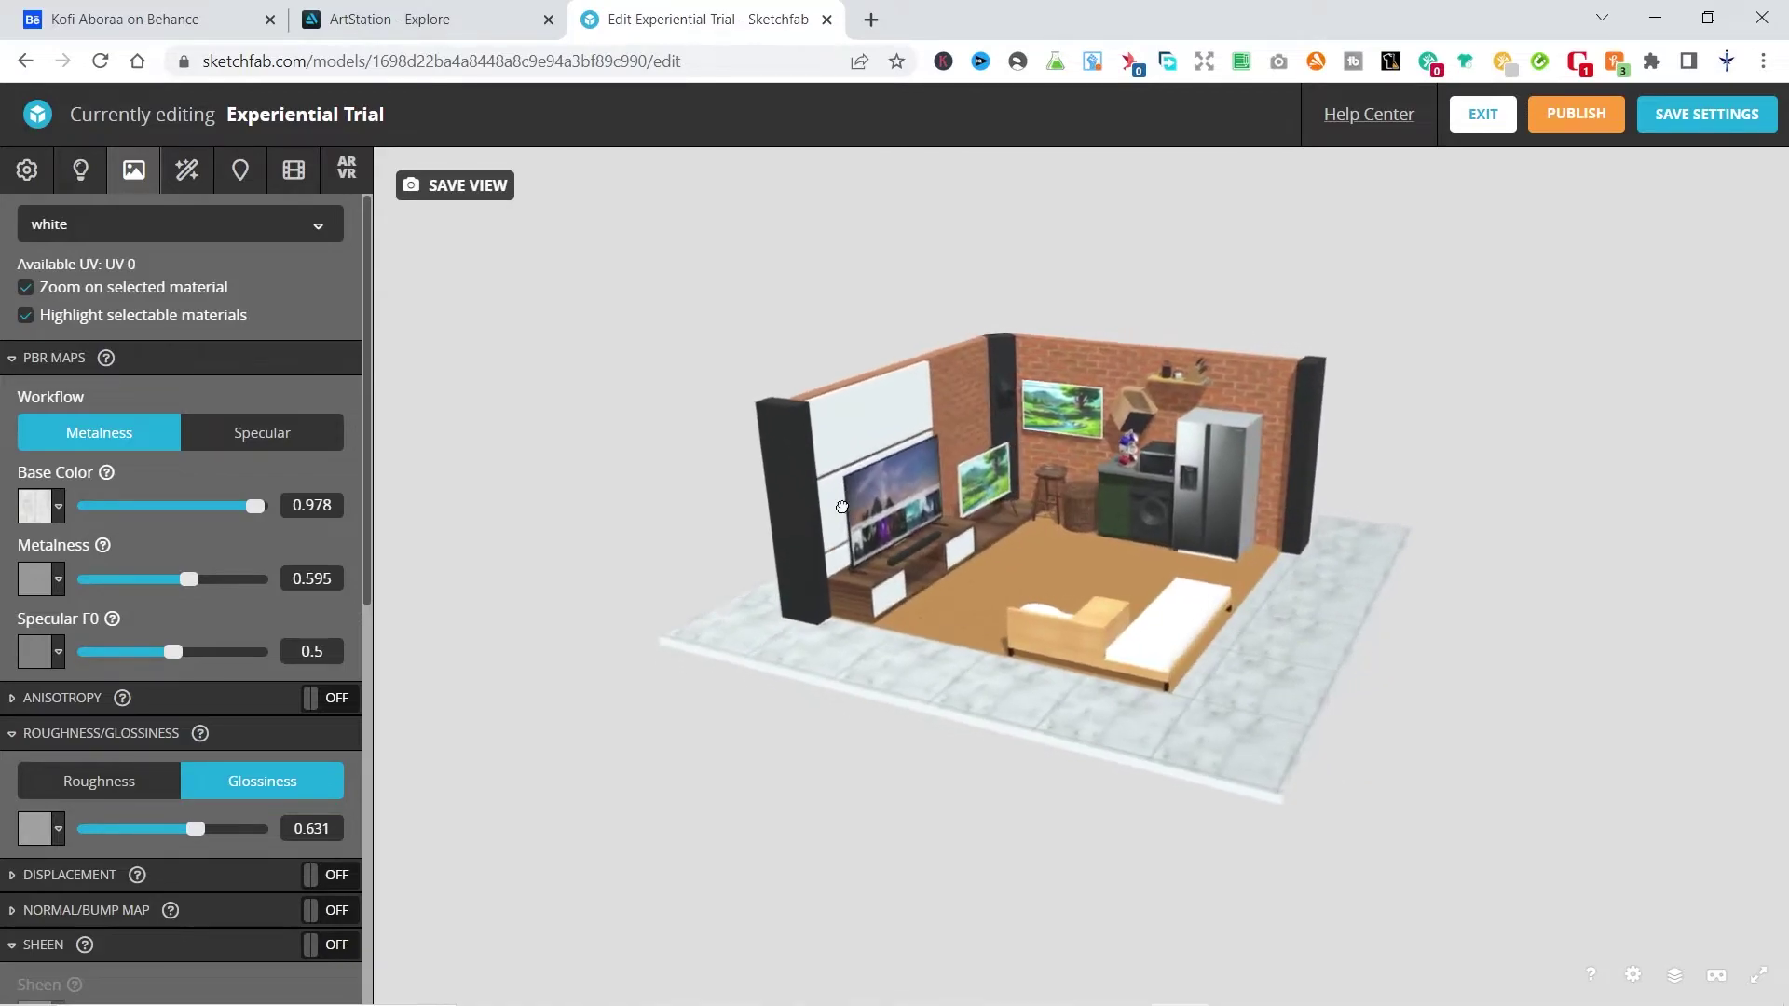
pyautogui.moveTo(849, 499); pyautogui.dragTo(974, 461)
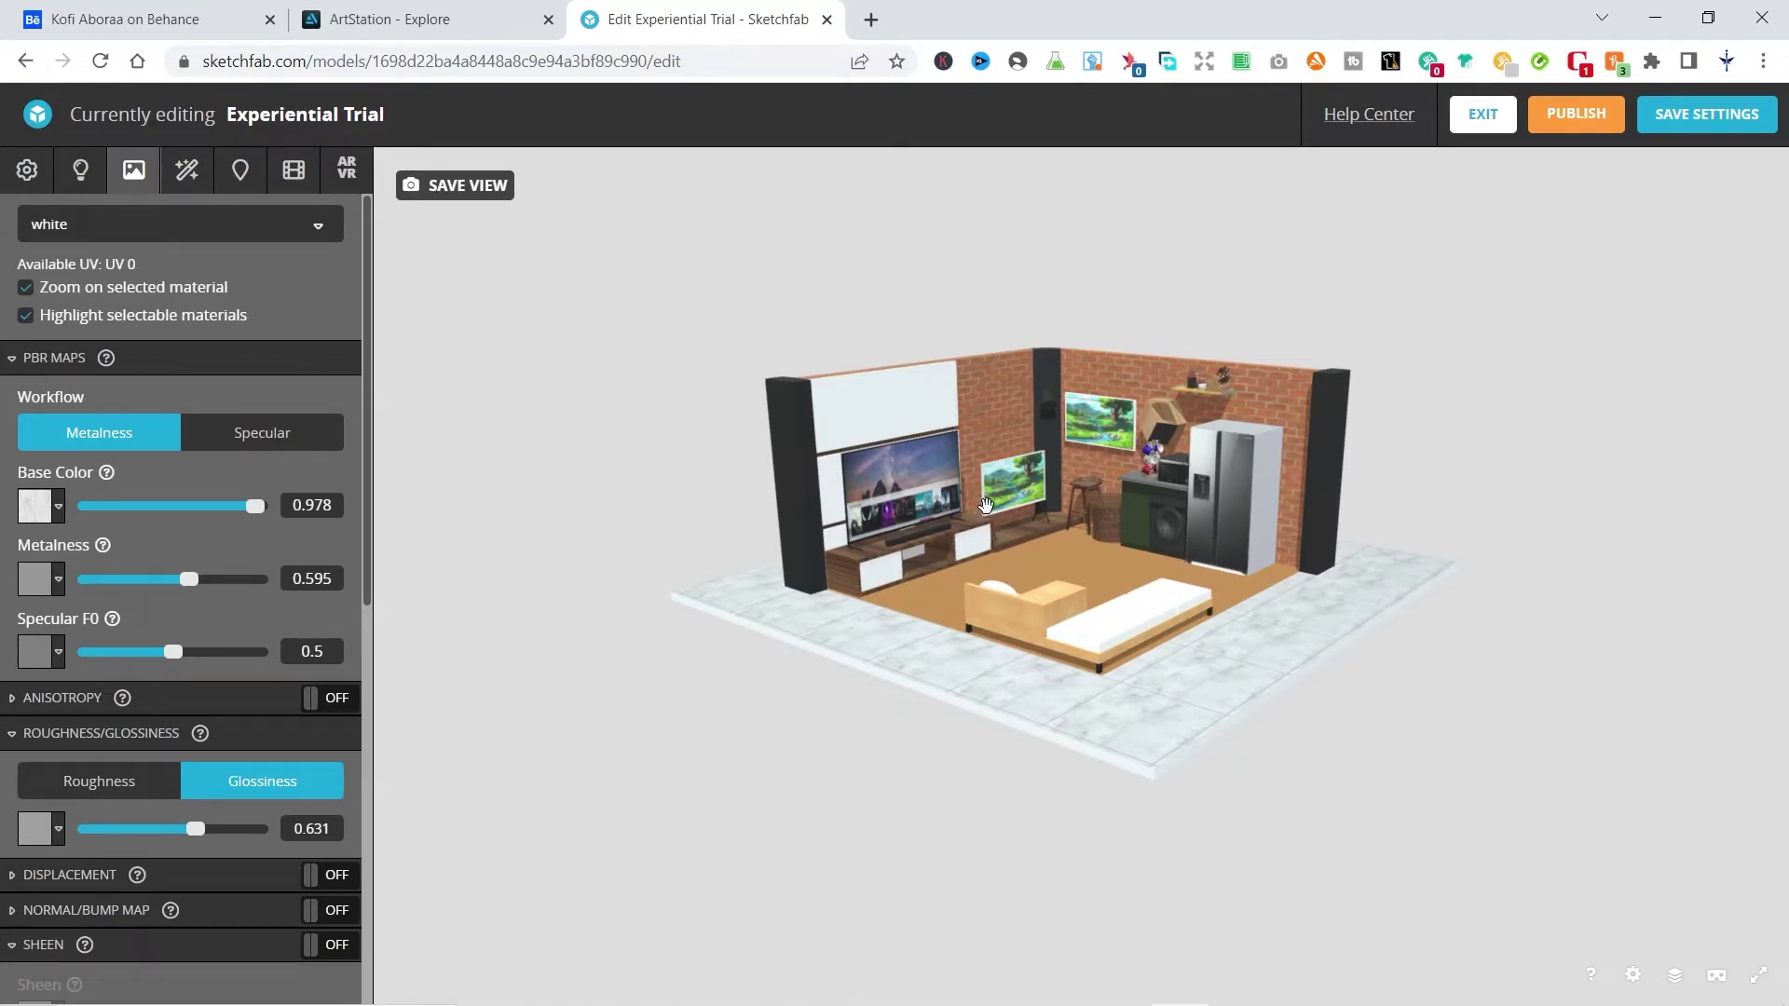
pyautogui.moveTo(1106, 549); pyautogui.dragTo(1161, 500)
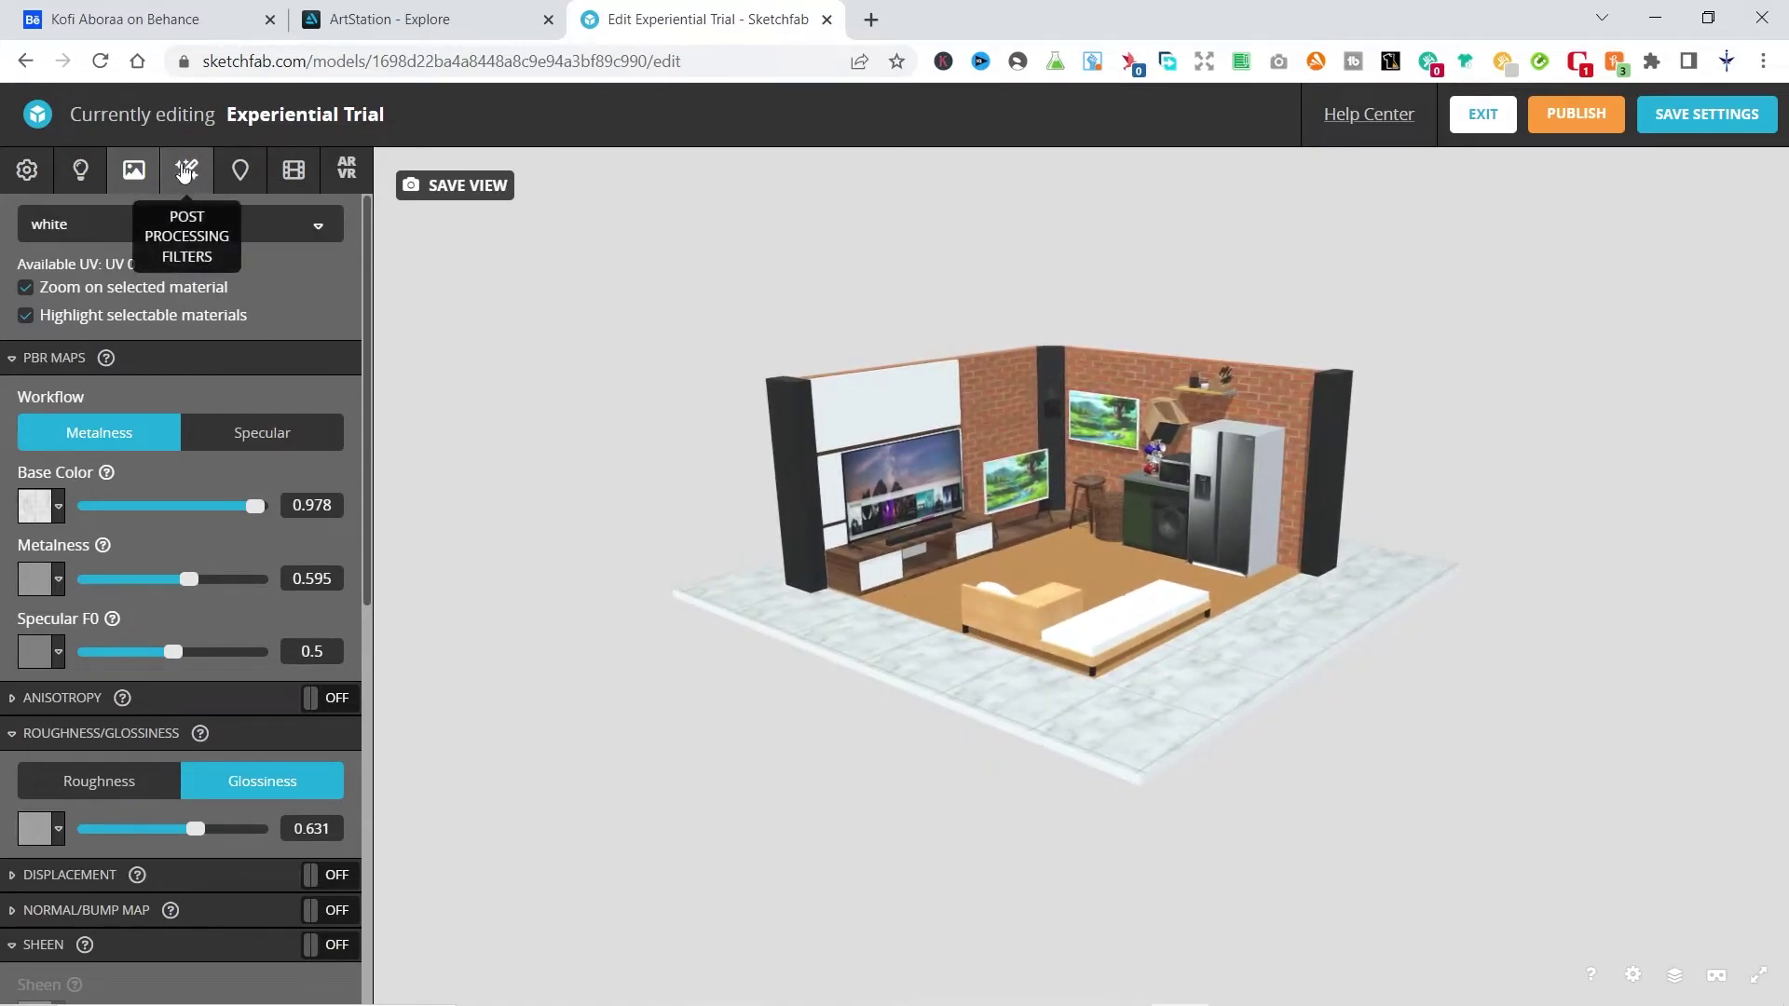
# Set the environment's brightness to 1, its shadow light intensity to 1 and its shadows bias to 0.0254.
pyautogui.click(183, 171)
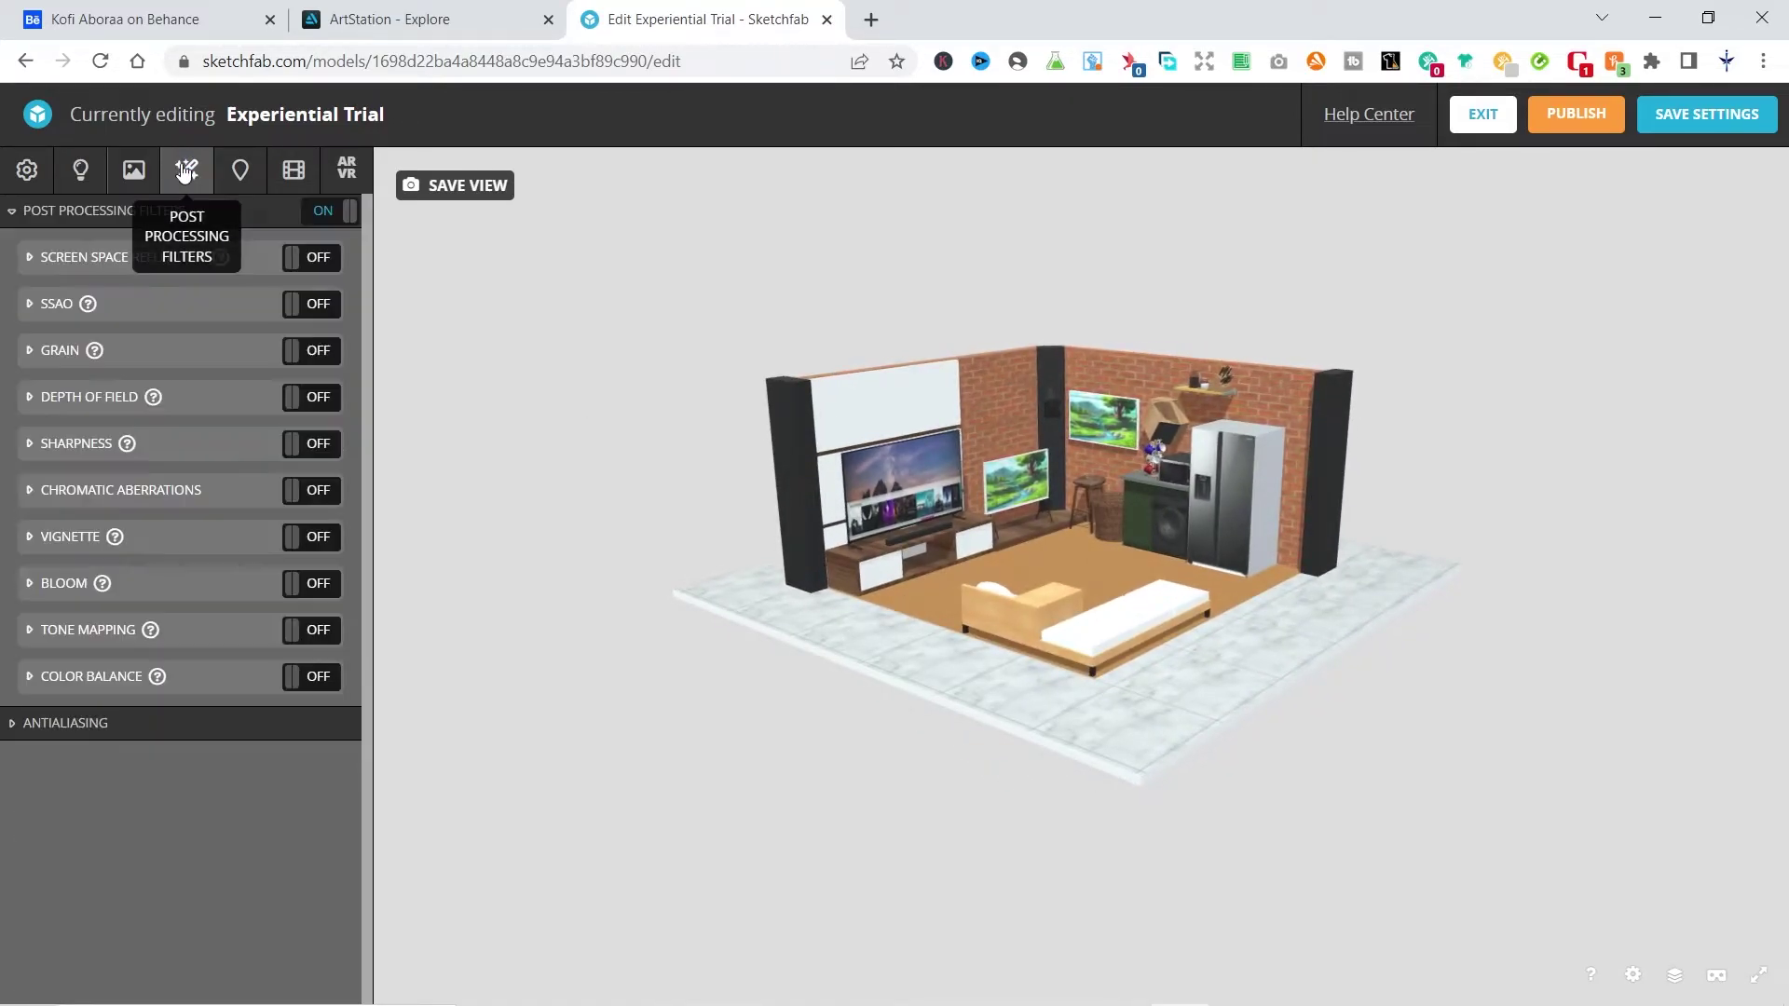
pyautogui.click(98, 187)
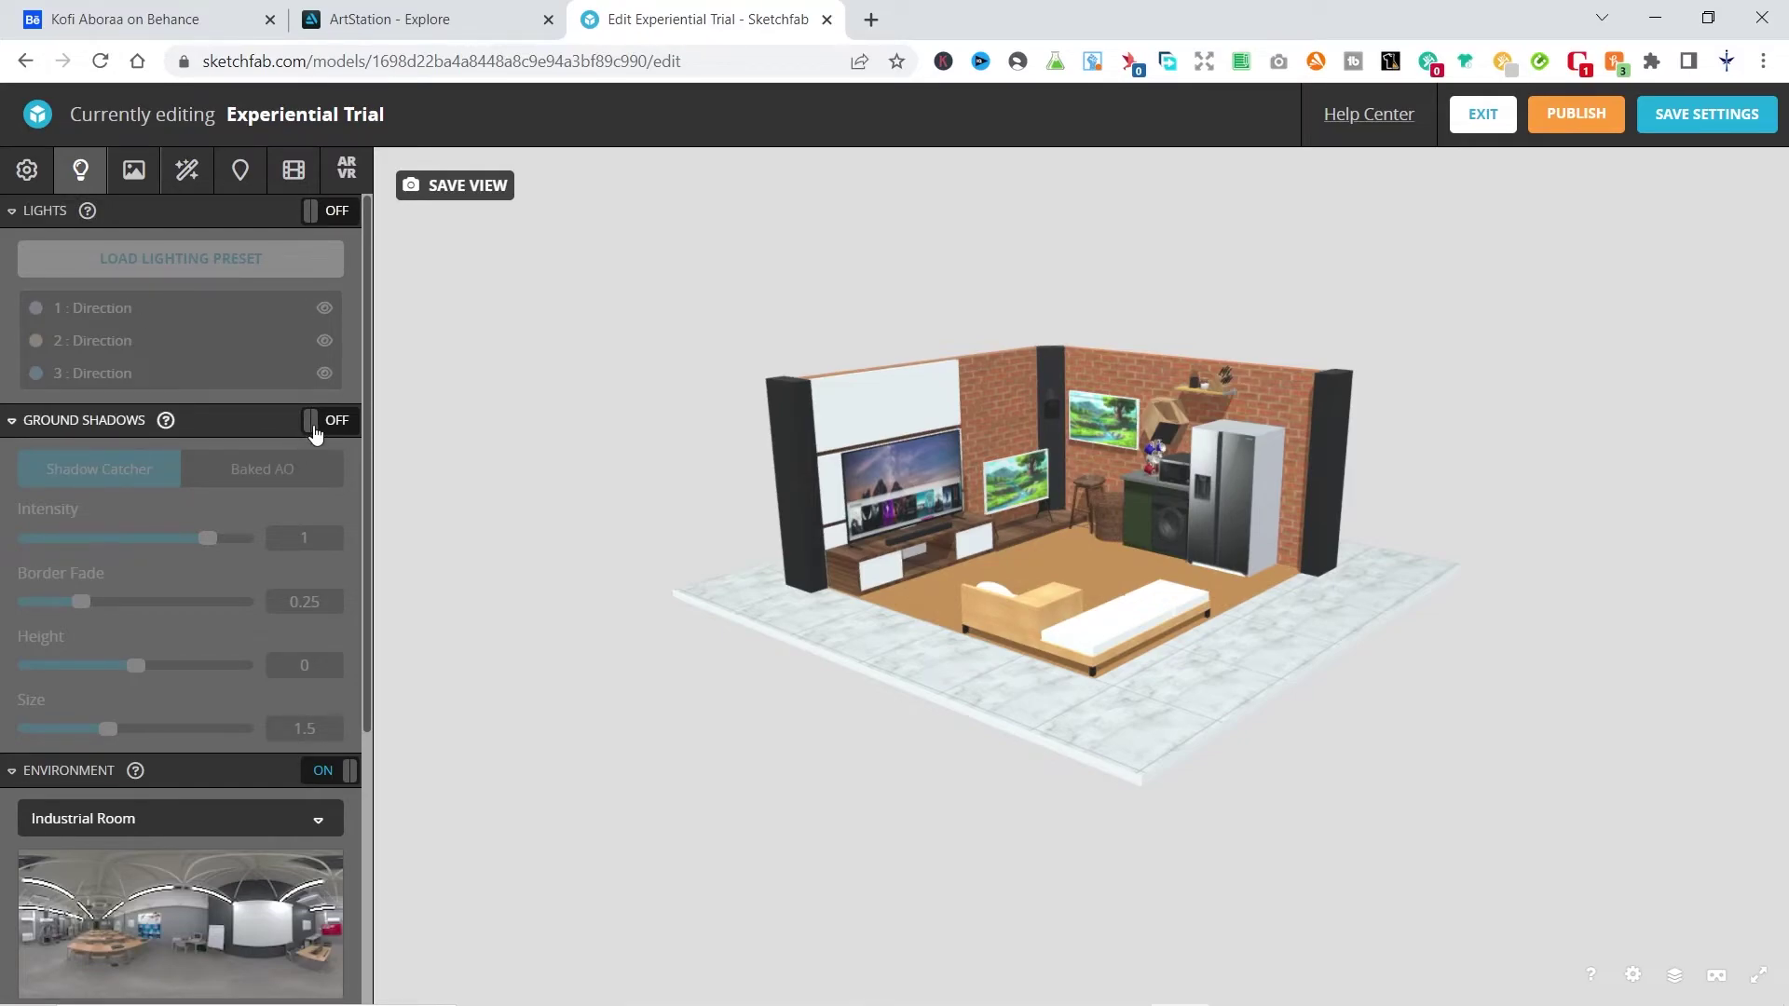
pyautogui.scroll(-4, 341, 559)
pyautogui.scroll(-1, 229, 510)
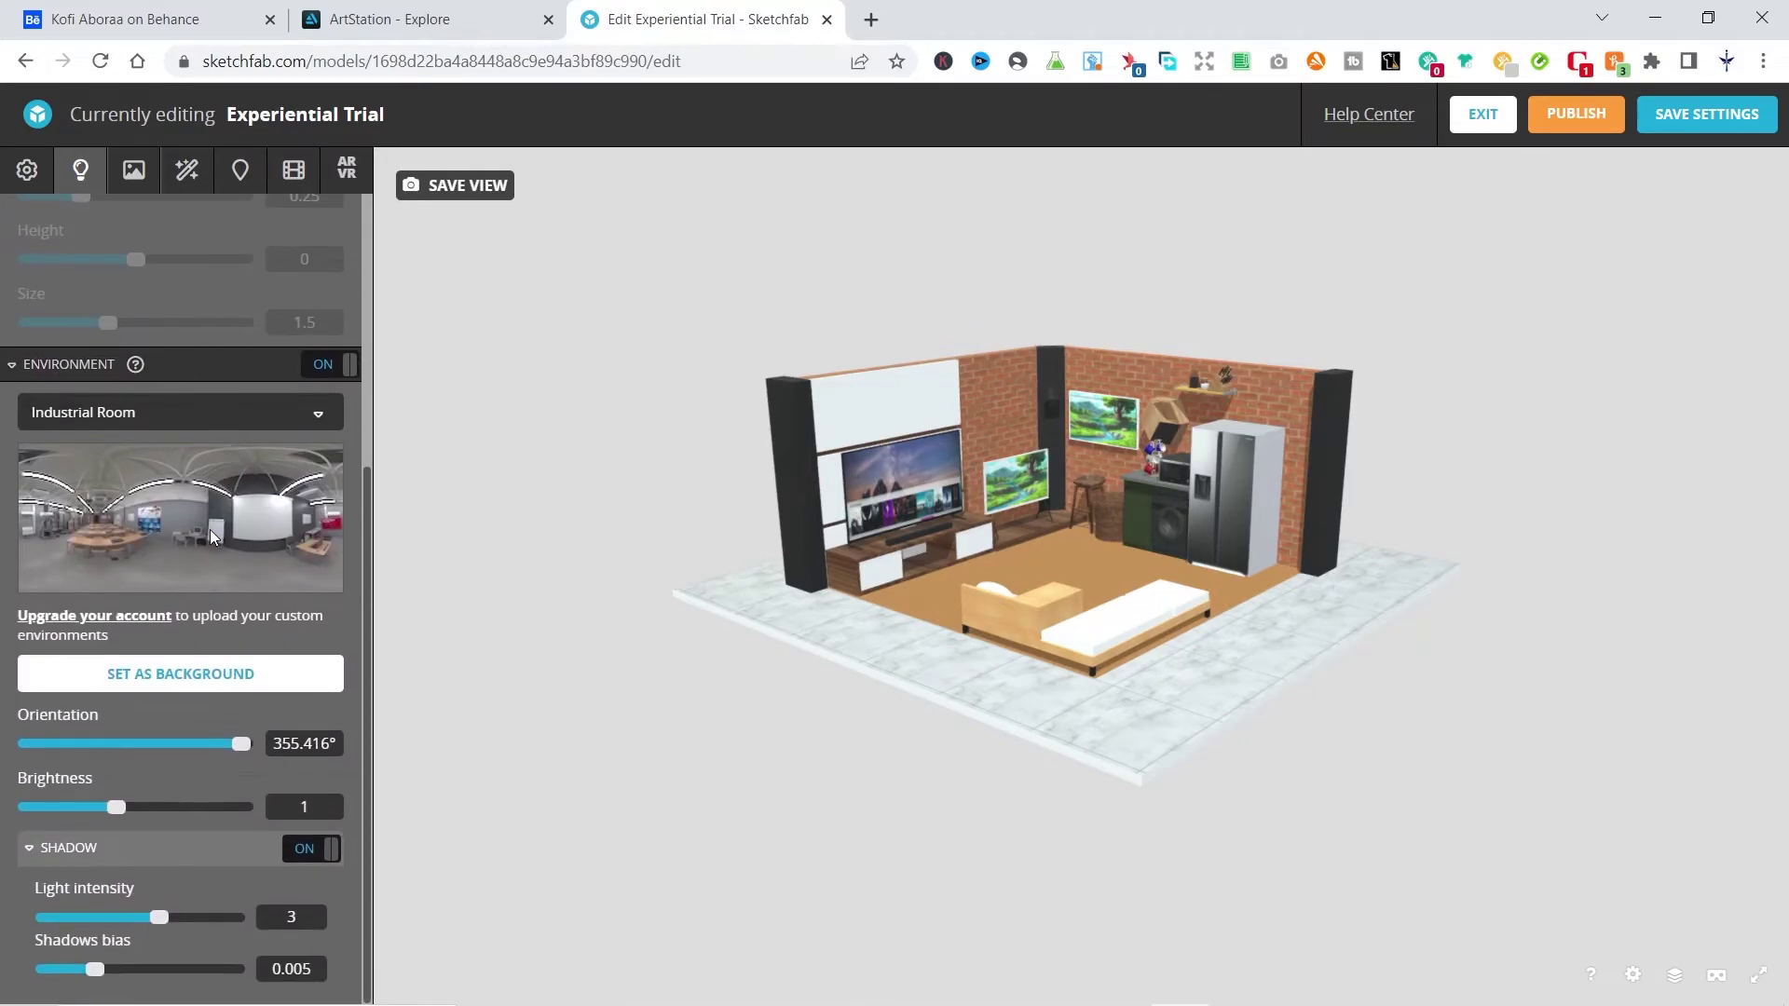
pyautogui.moveTo(119, 805)
pyautogui.mouseDown()
pyautogui.moveTo(93, 799)
pyautogui.moveTo(118, 797)
pyautogui.mouseUp()
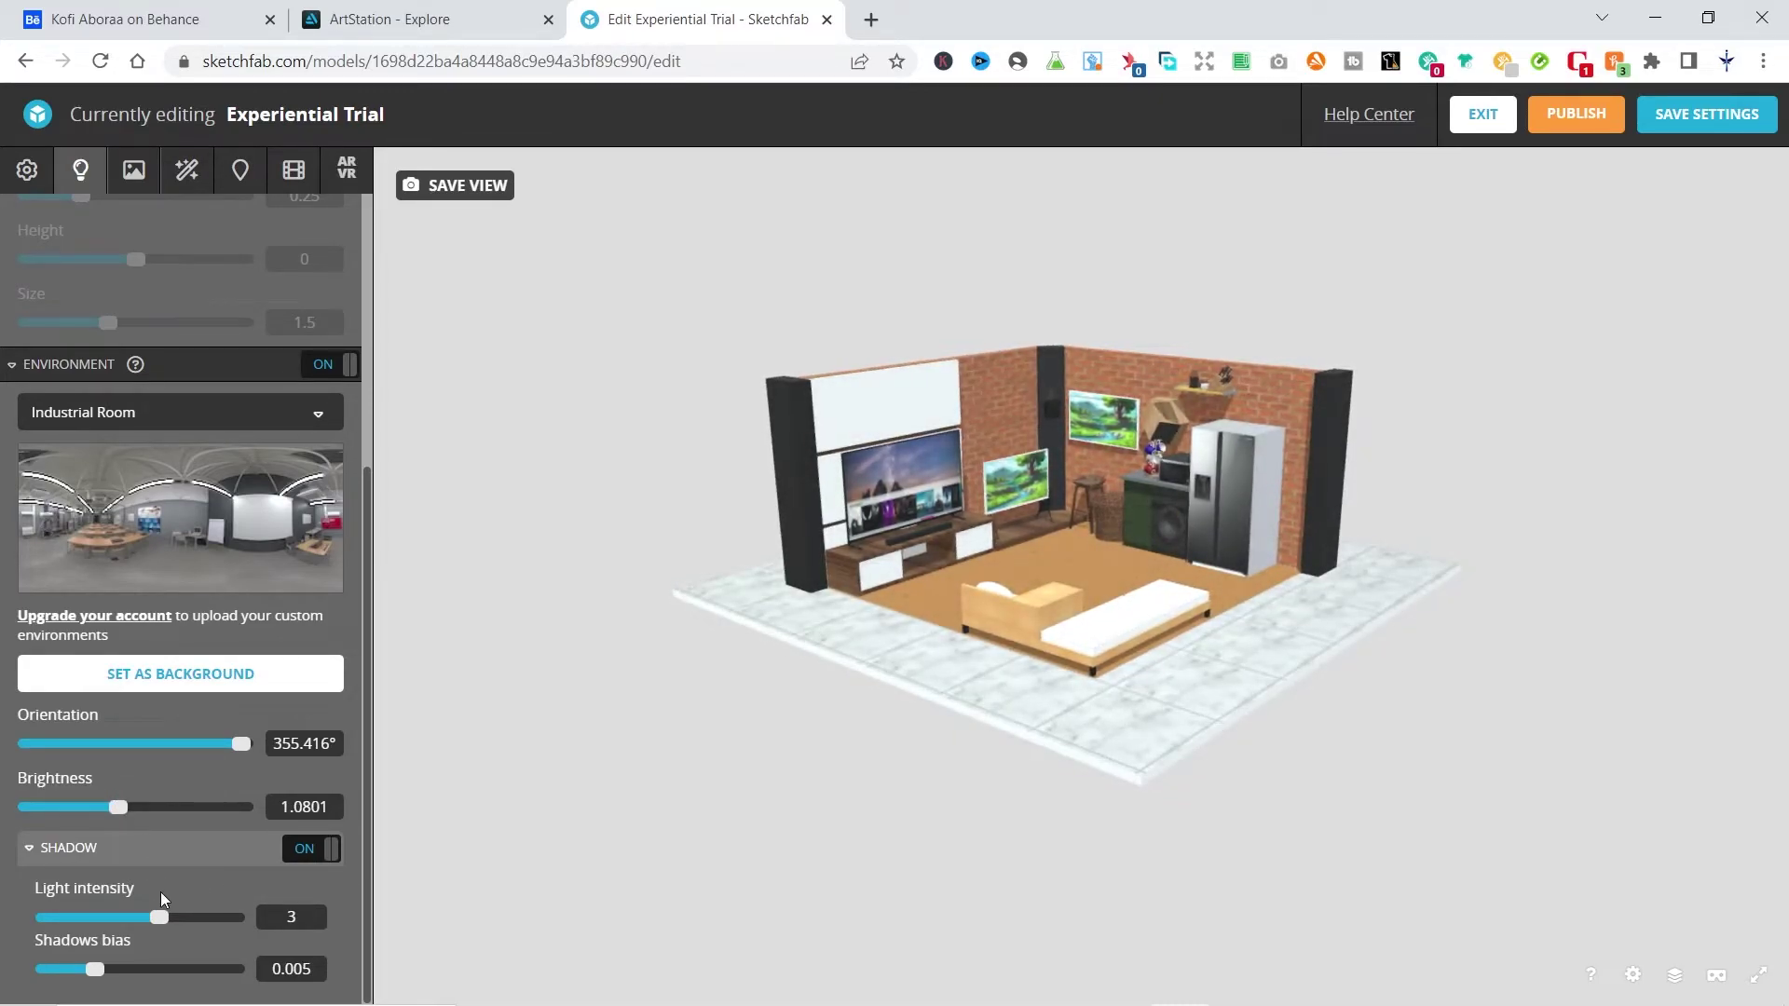
pyautogui.moveTo(153, 917); pyautogui.dragTo(108, 919)
pyautogui.doubleClick(295, 808)
pyautogui.write('1')
pyautogui.click(290, 917)
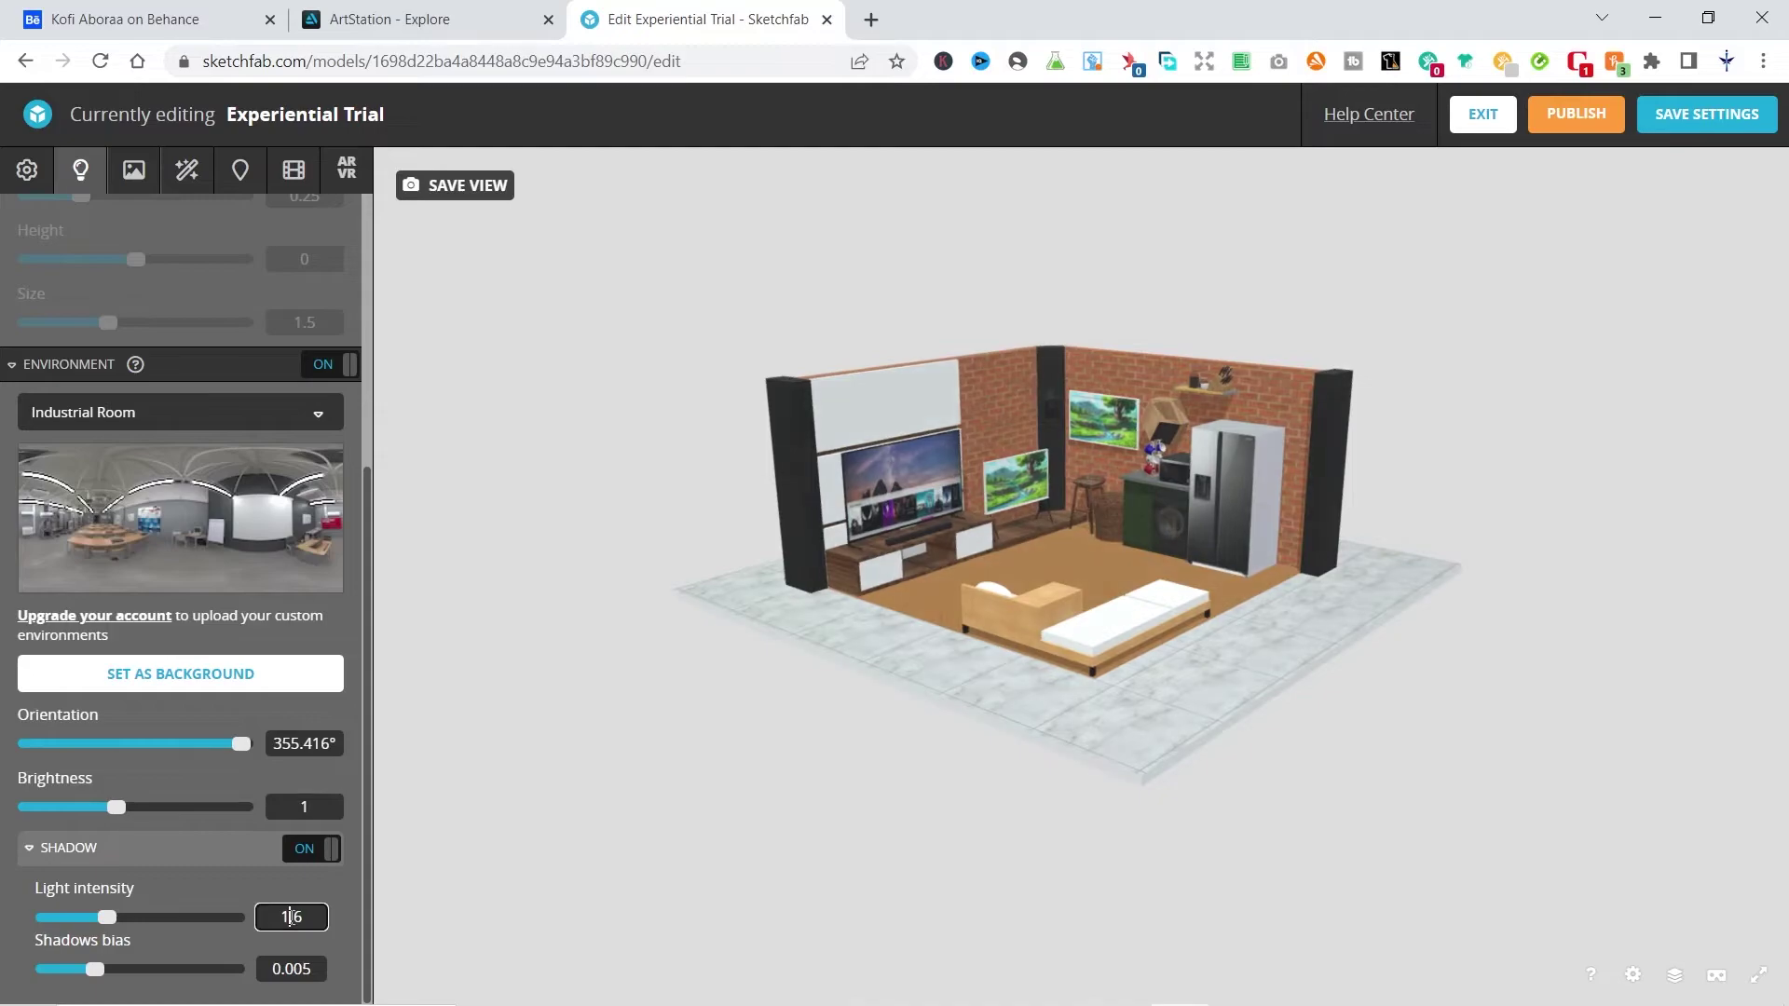
pyautogui.press('BackSpace')
pyautogui.press('BackSpace')
pyautogui.click(310, 807)
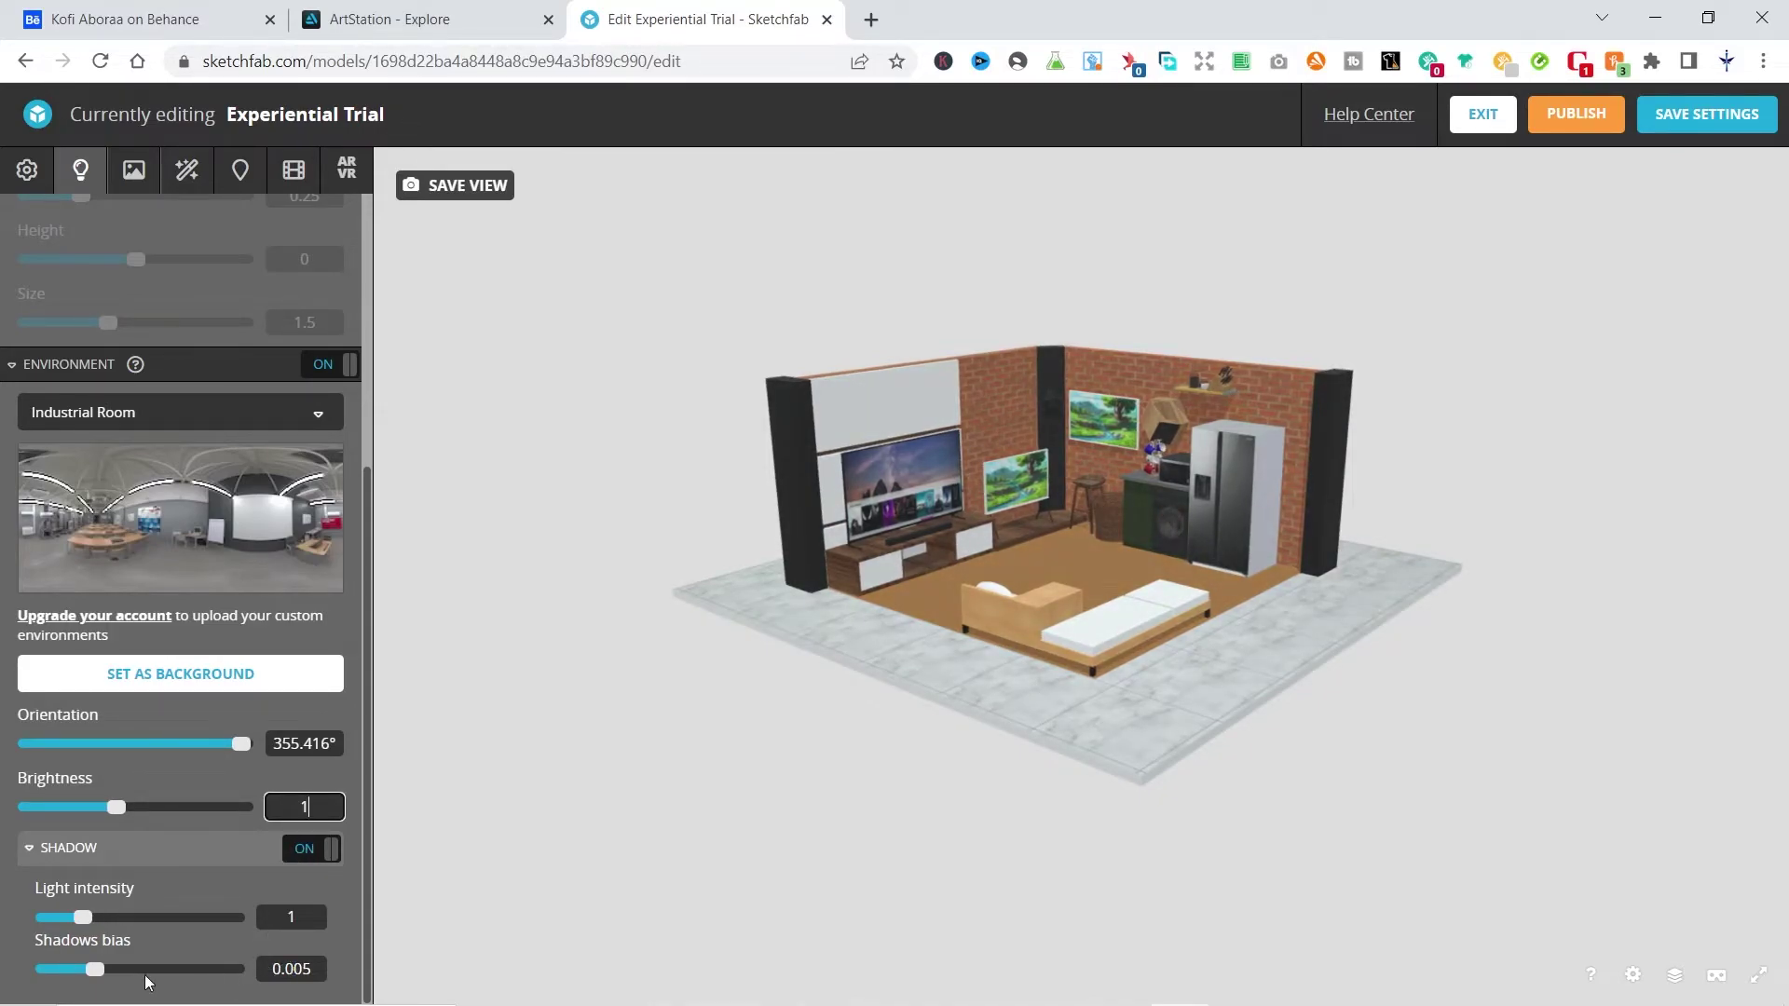
pyautogui.moveTo(132, 967)
pyautogui.mouseDown()
pyautogui.moveTo(158, 964)
pyautogui.moveTo(121, 969)
pyautogui.mouseUp()
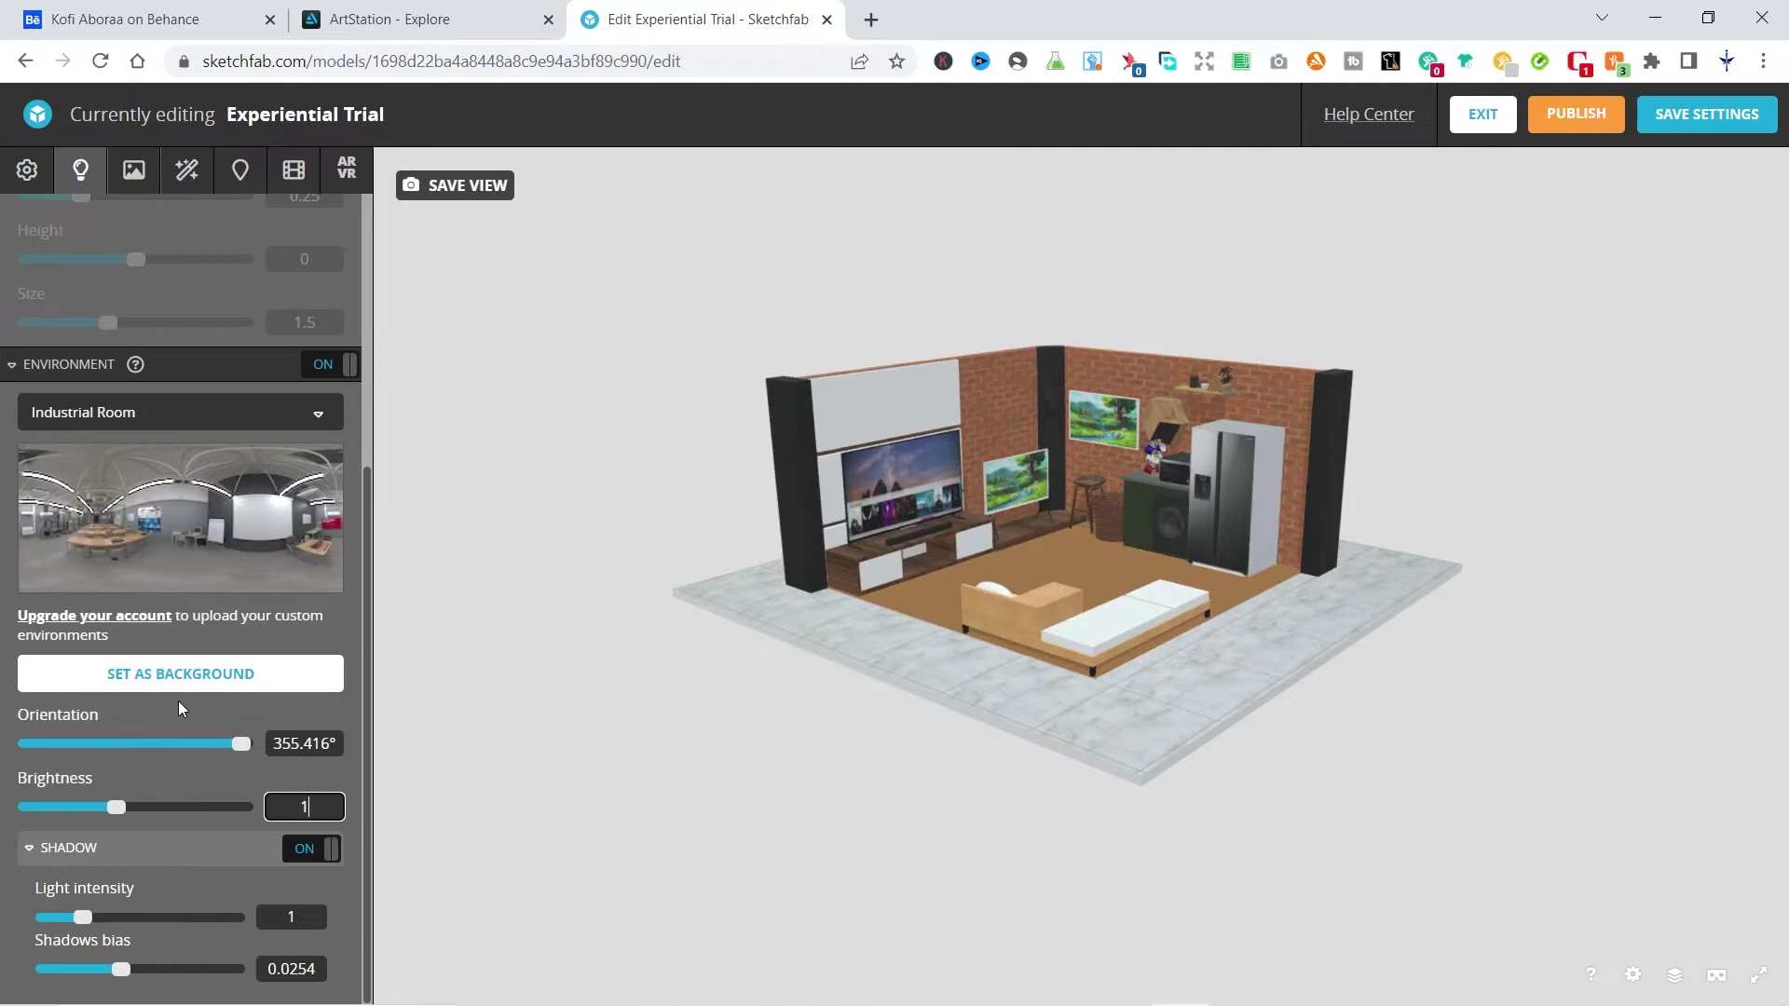
# Try the royal_esplanade_4k_desaturated environment and switch the lighting back to Industrial Room.
pyautogui.click(177, 414)
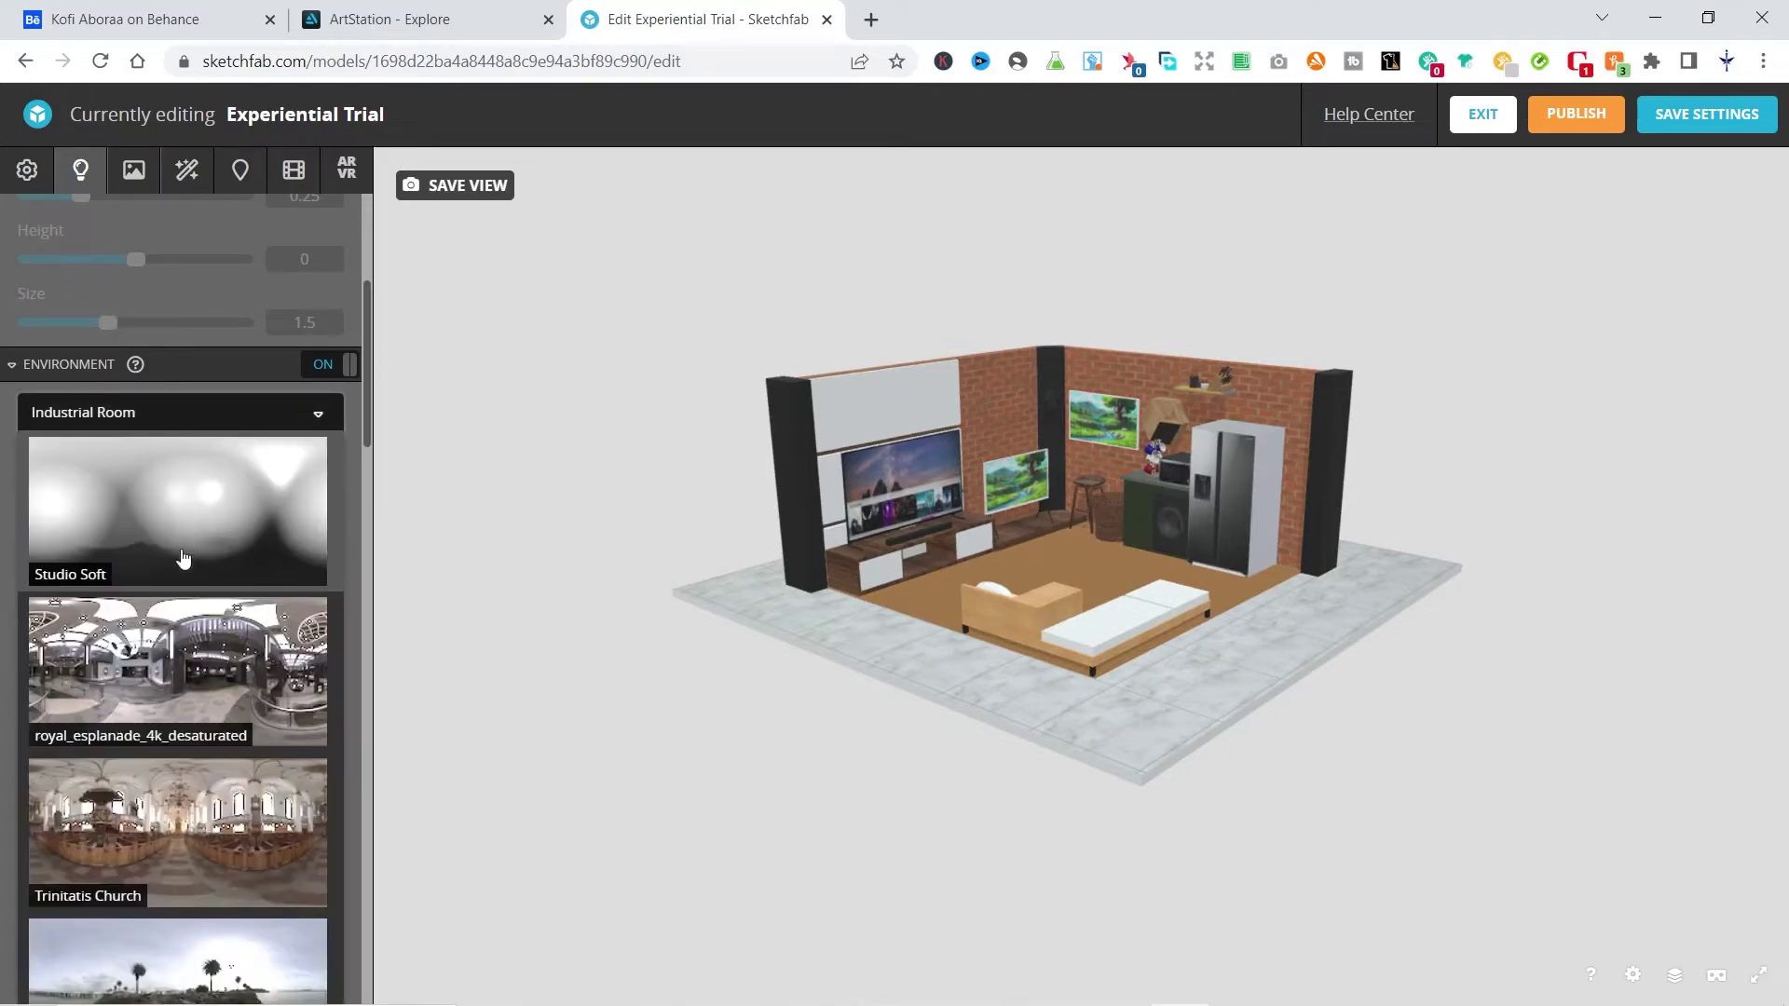
pyautogui.click(182, 690)
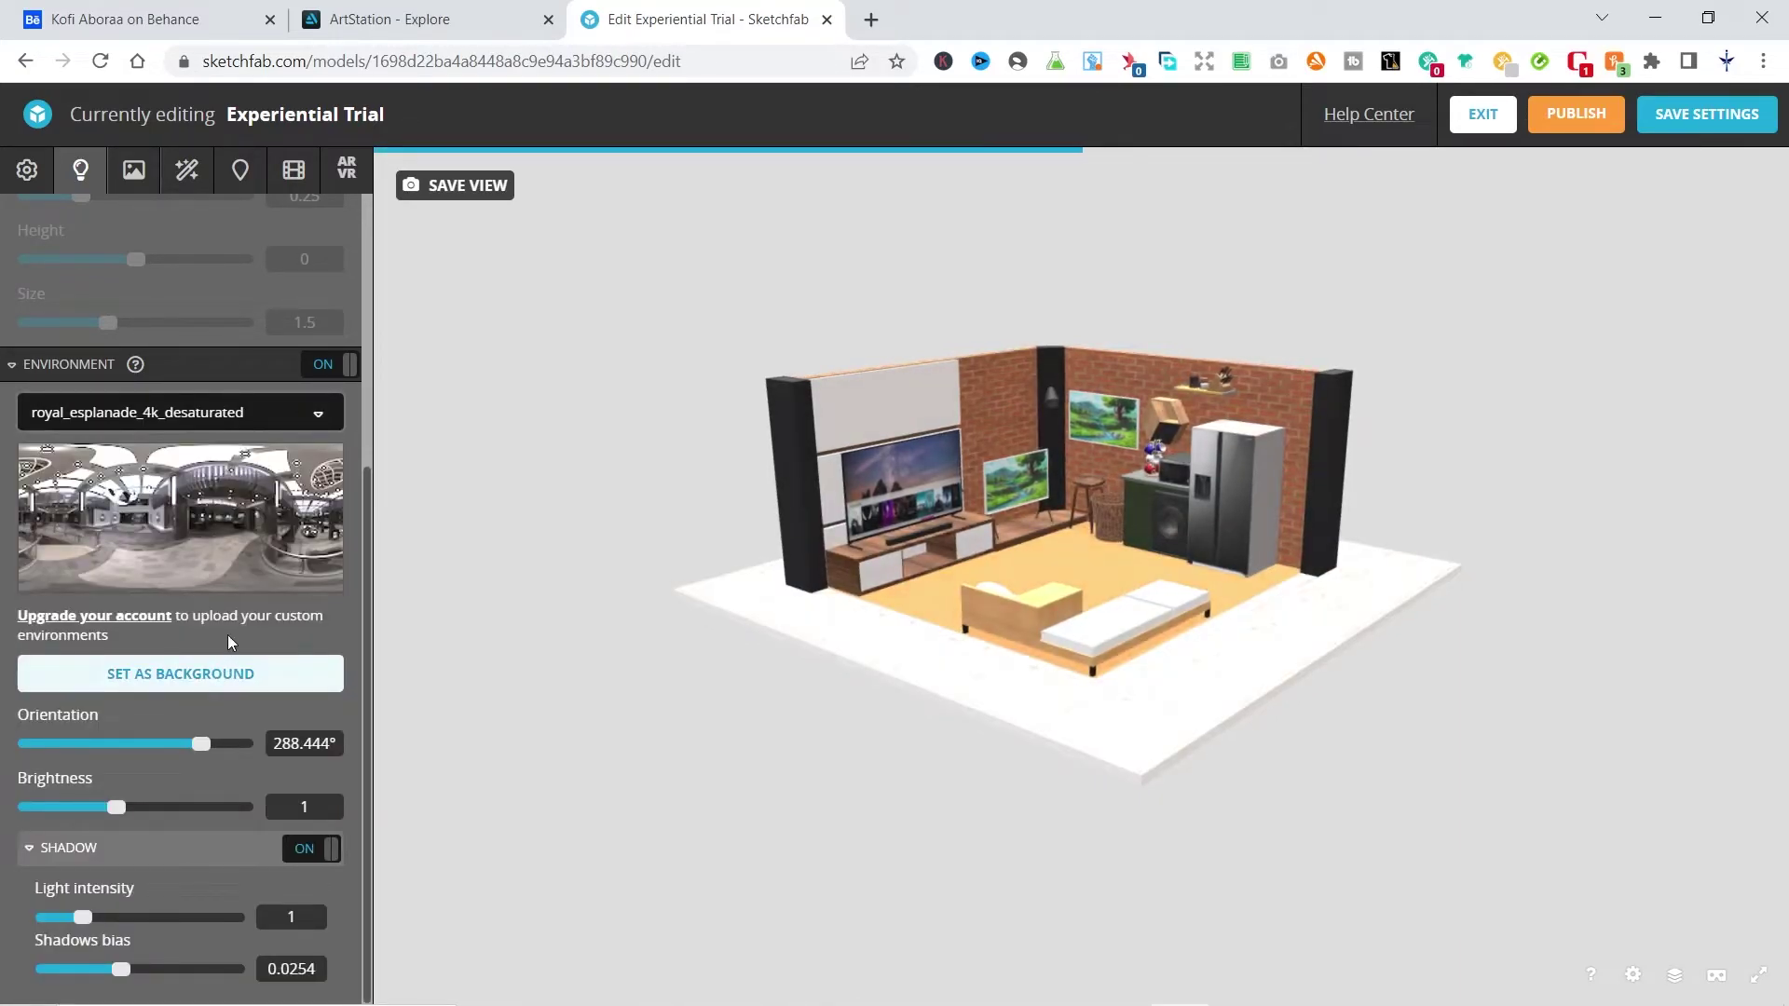
pyautogui.click(238, 426)
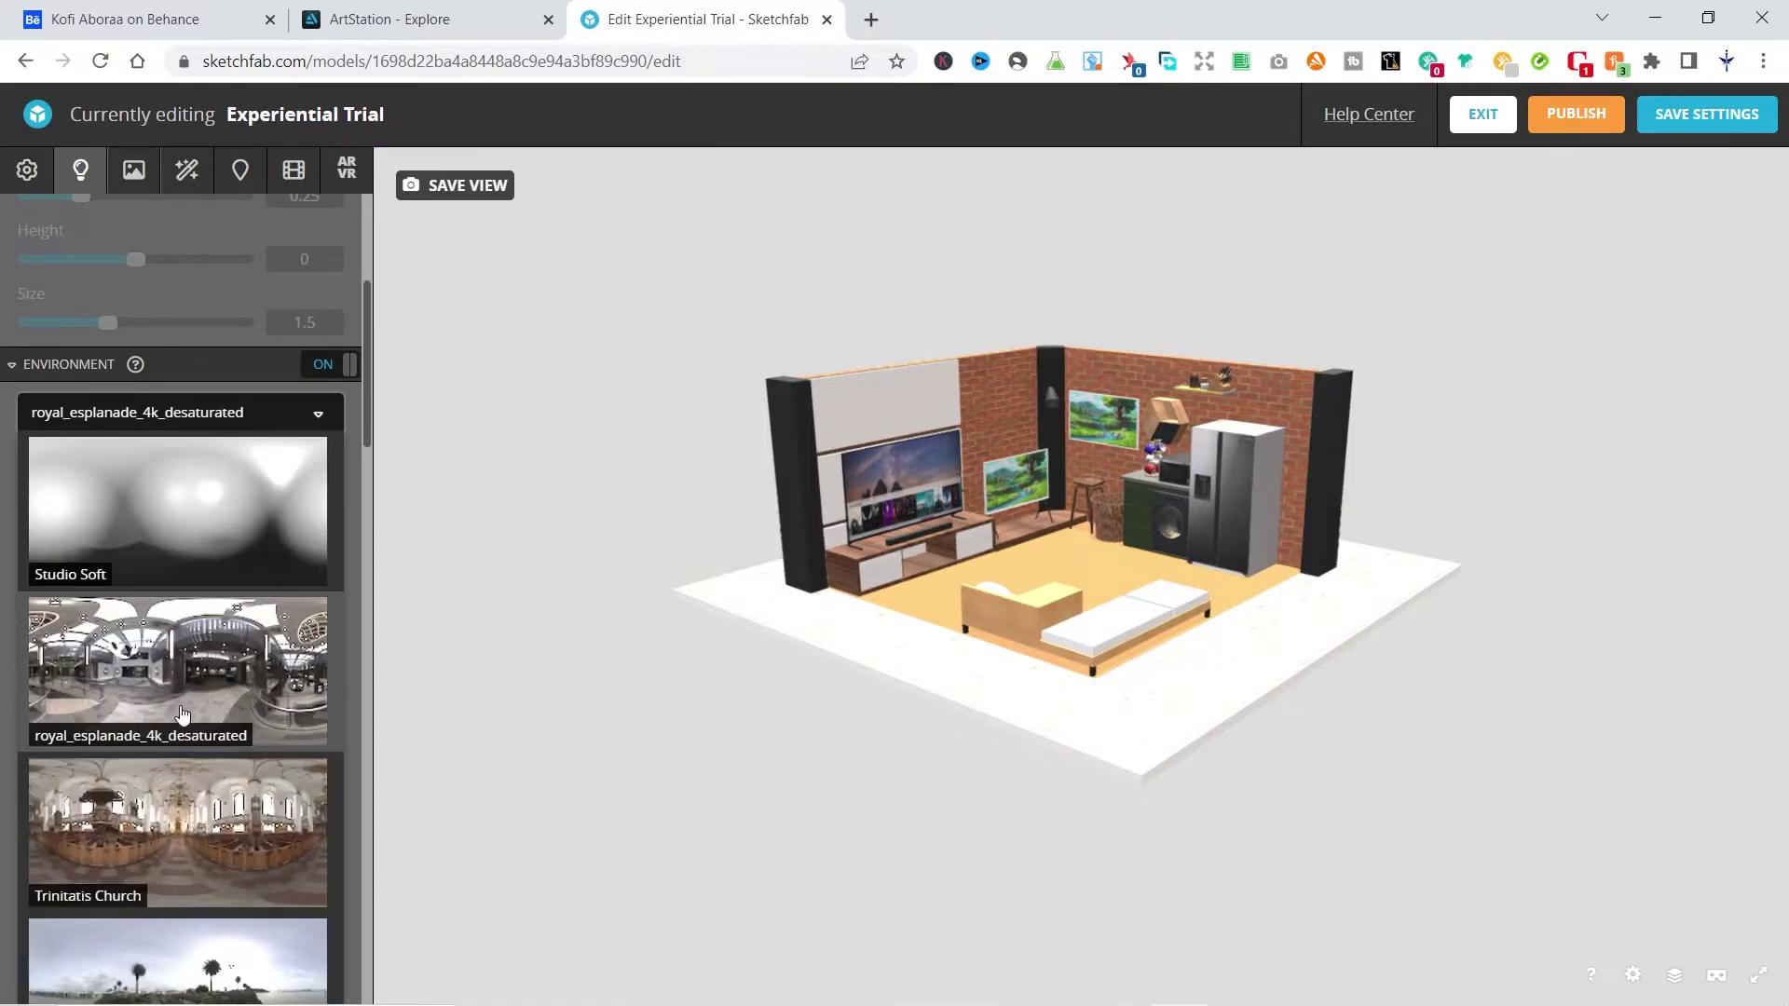
pyautogui.scroll(-5, 180, 736)
pyautogui.scroll(-9, 214, 708)
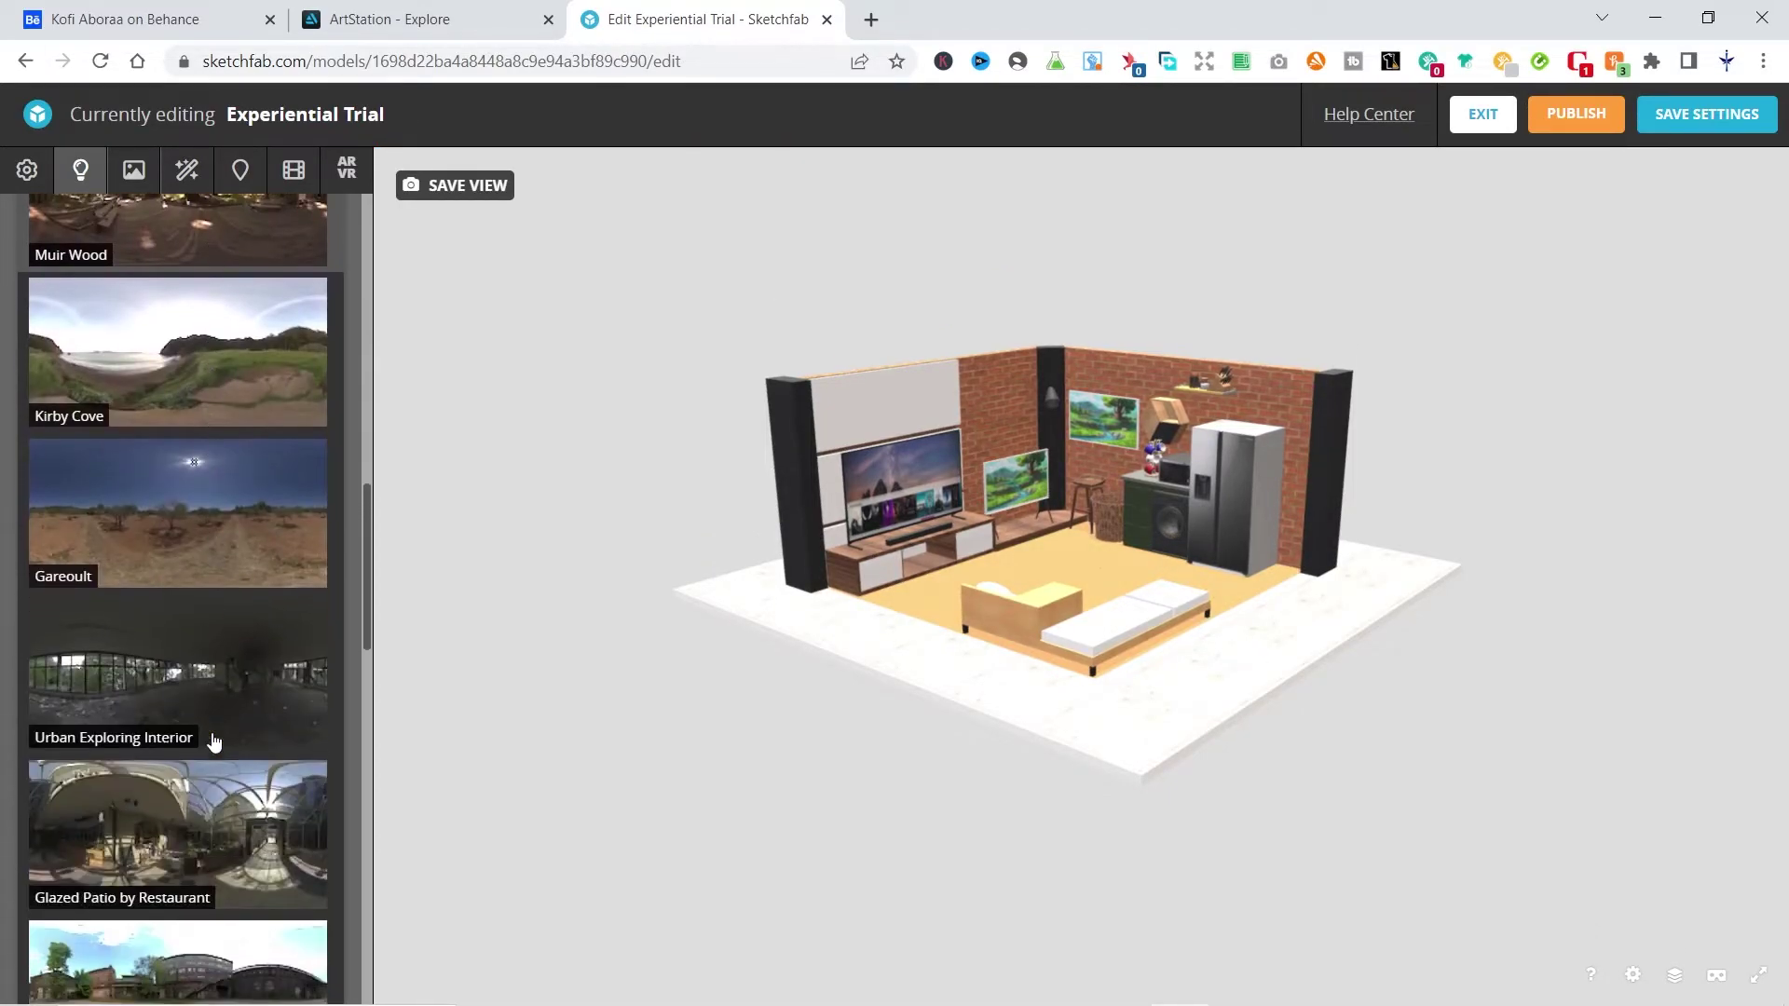
pyautogui.scroll(-10, 210, 650)
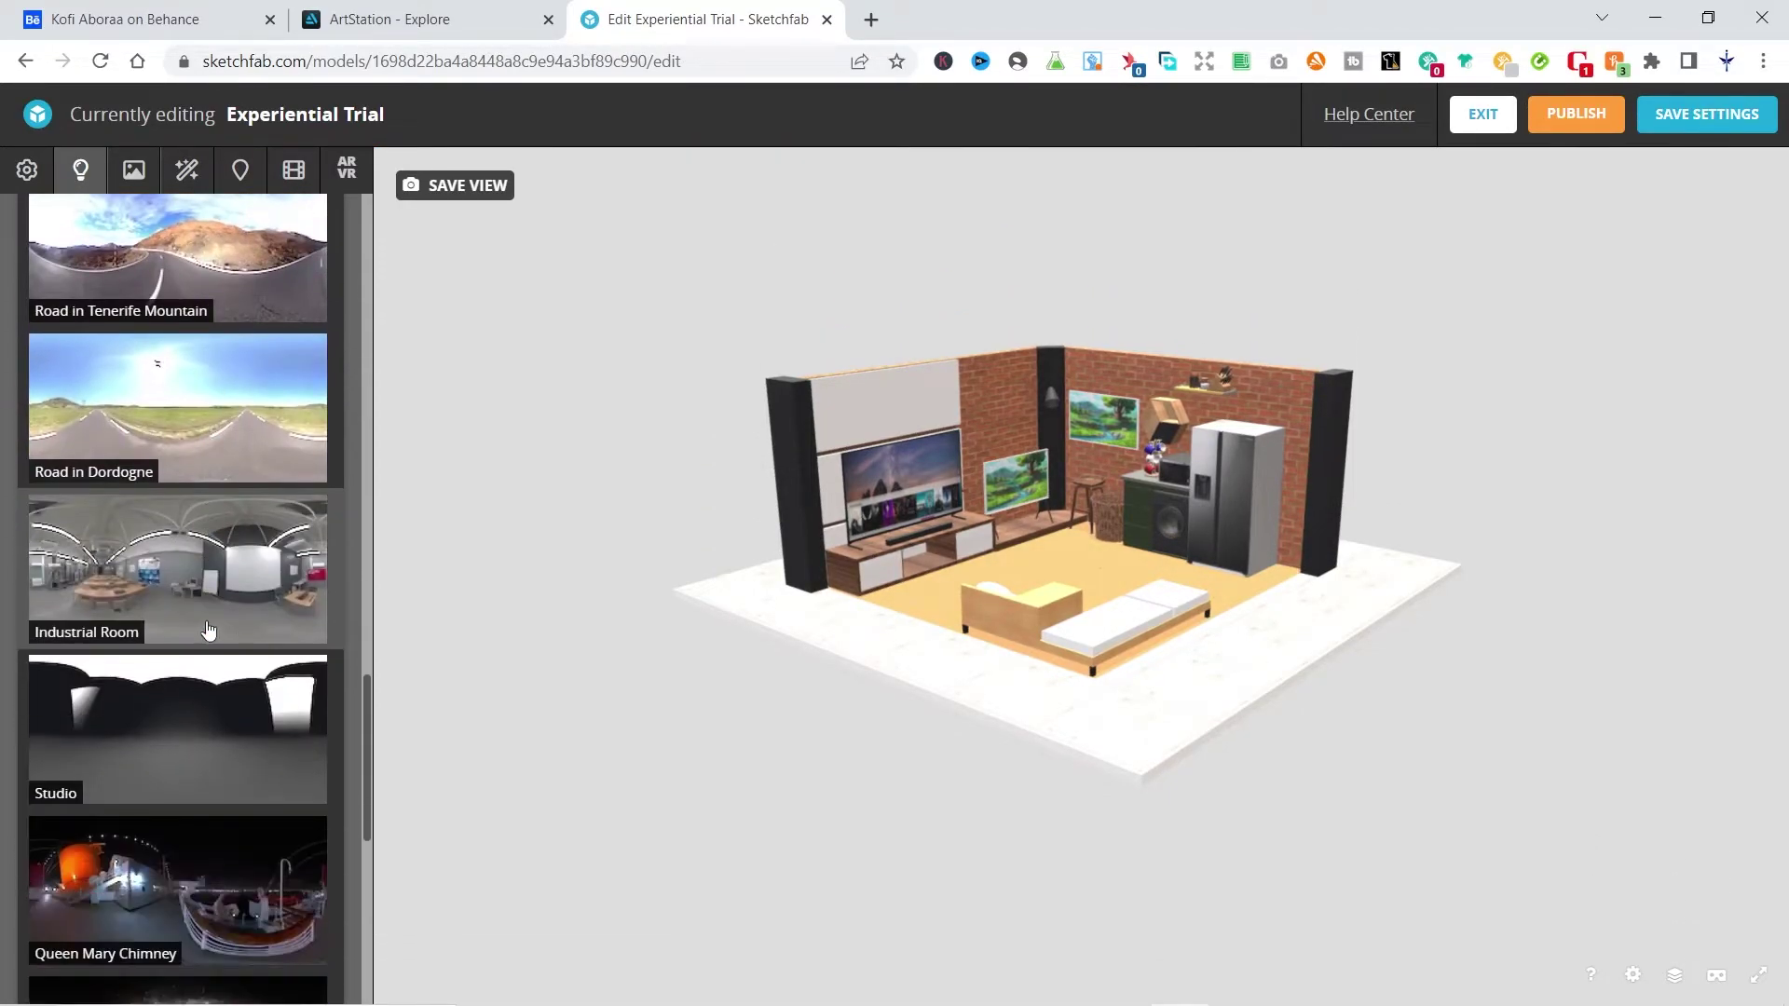
pyautogui.click(217, 510)
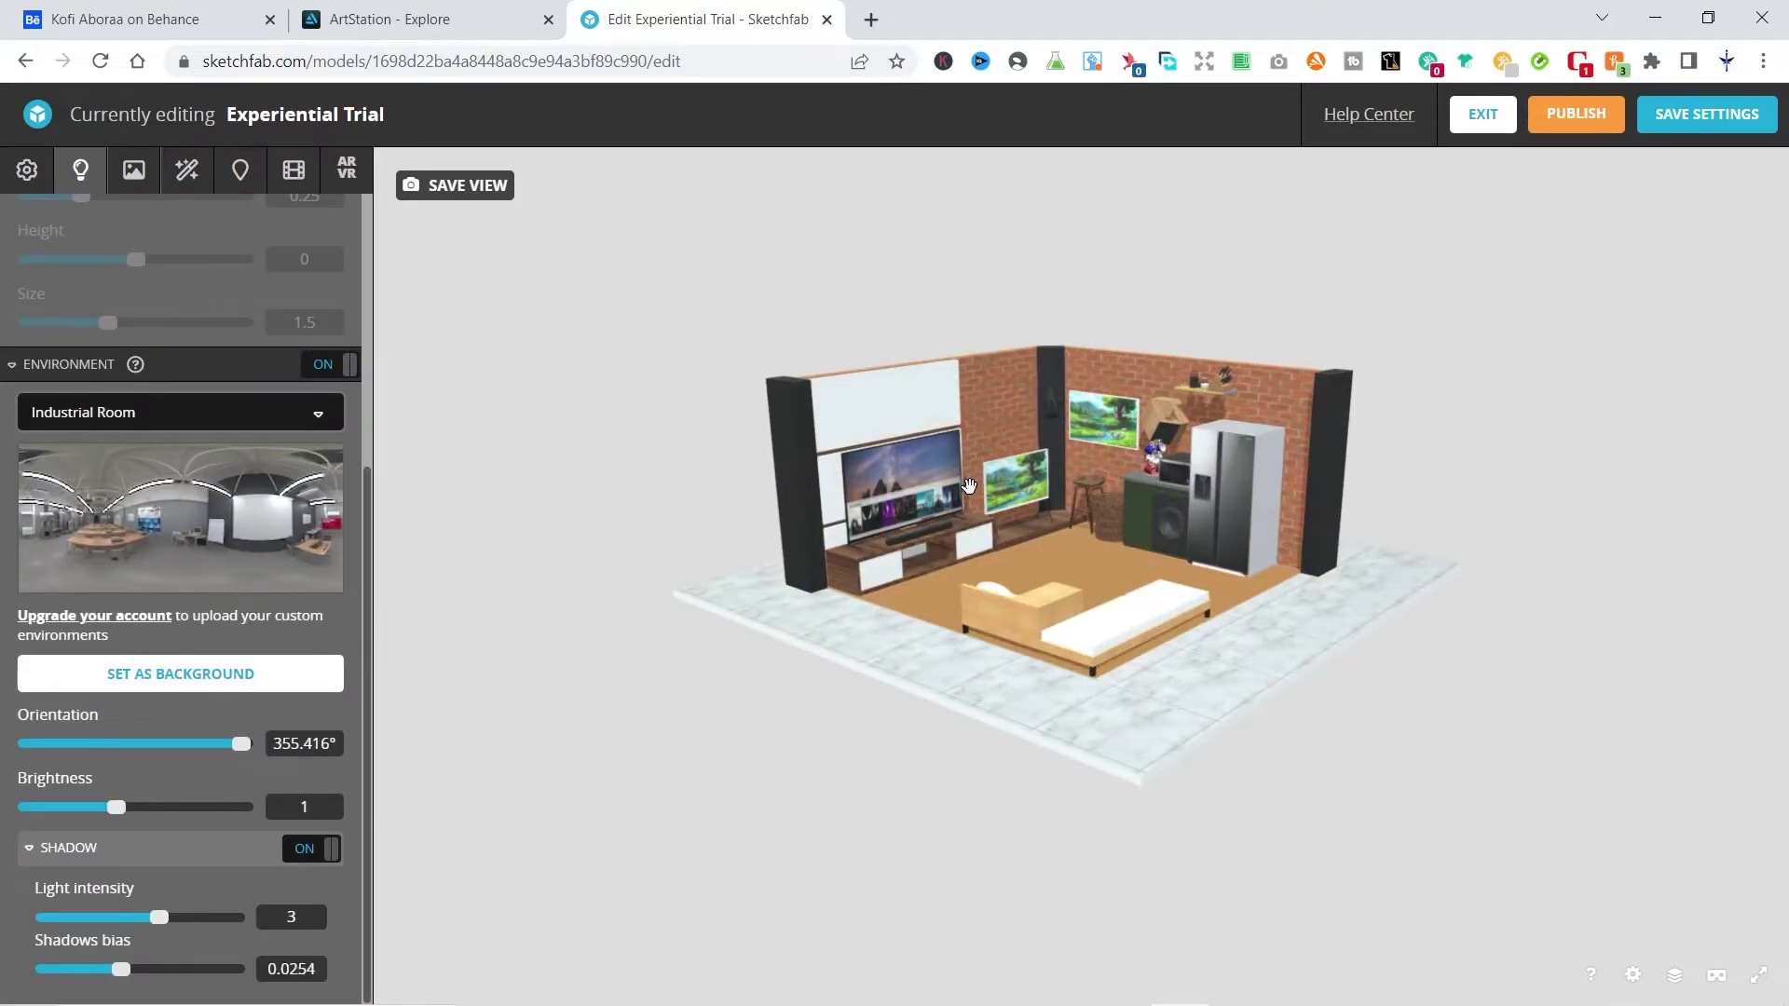
# Save the changed environment, lighting and material settings and publish the model.
pyautogui.scroll(4, 56, 587)
pyautogui.scroll(1, 201, 571)
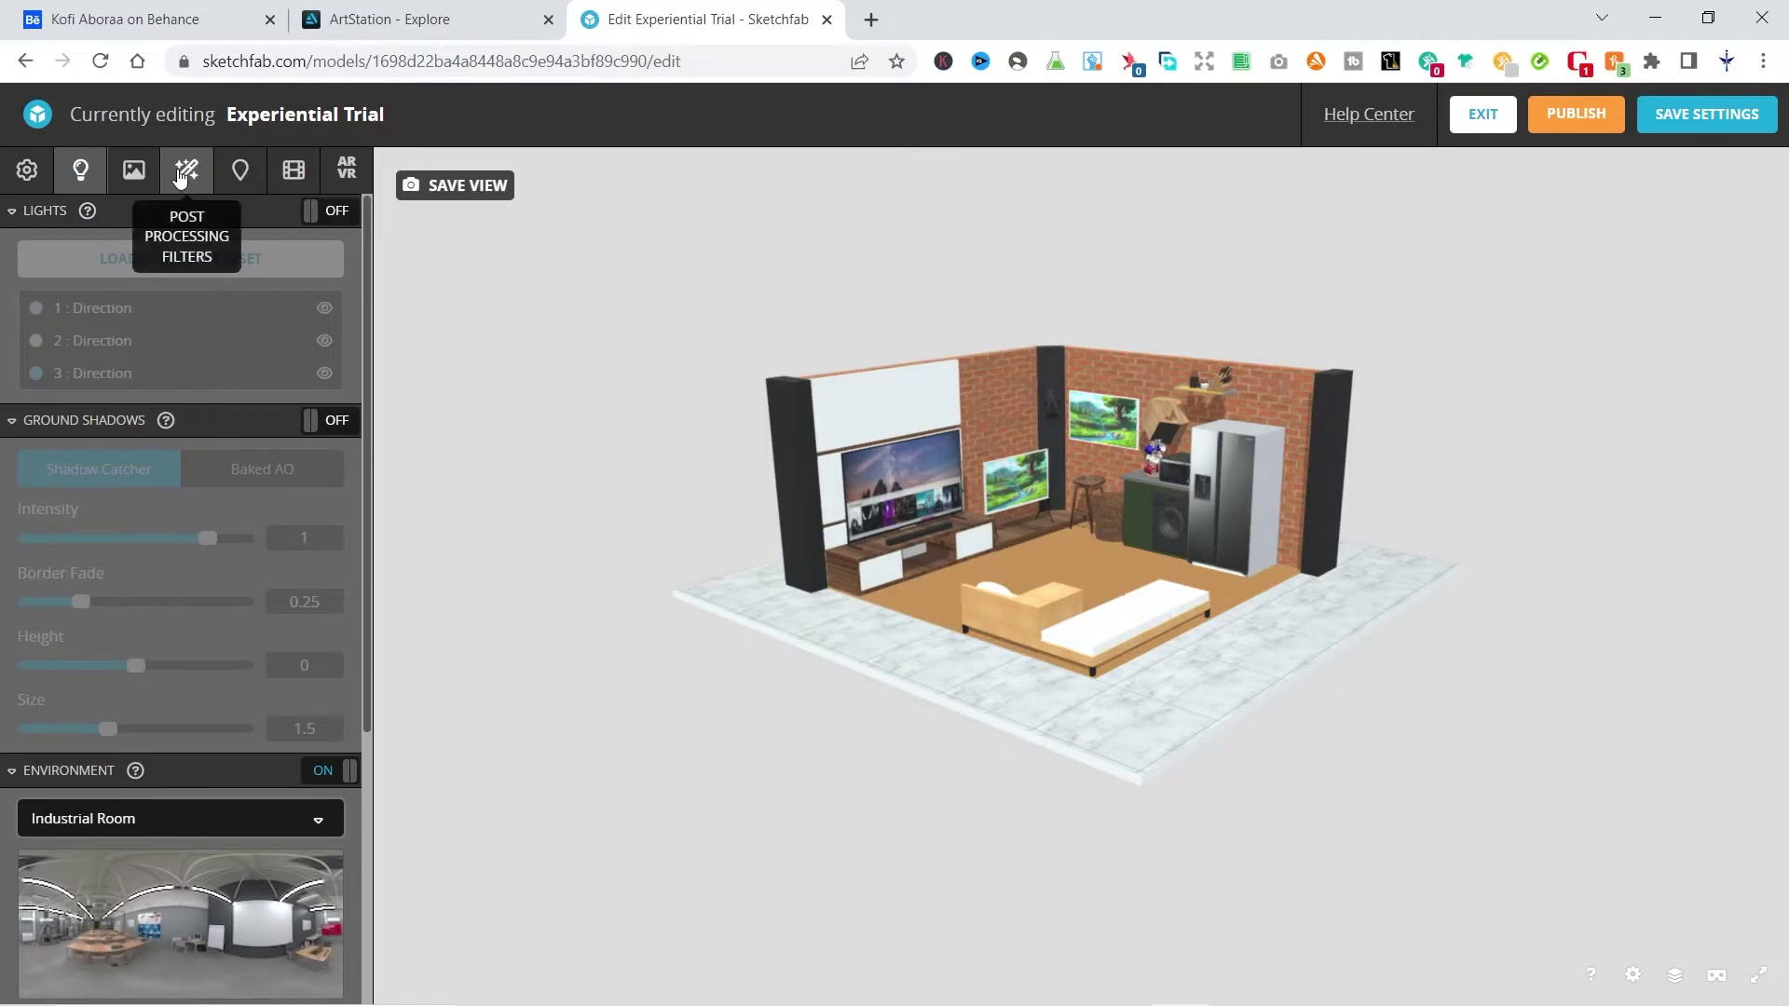
pyautogui.click(133, 172)
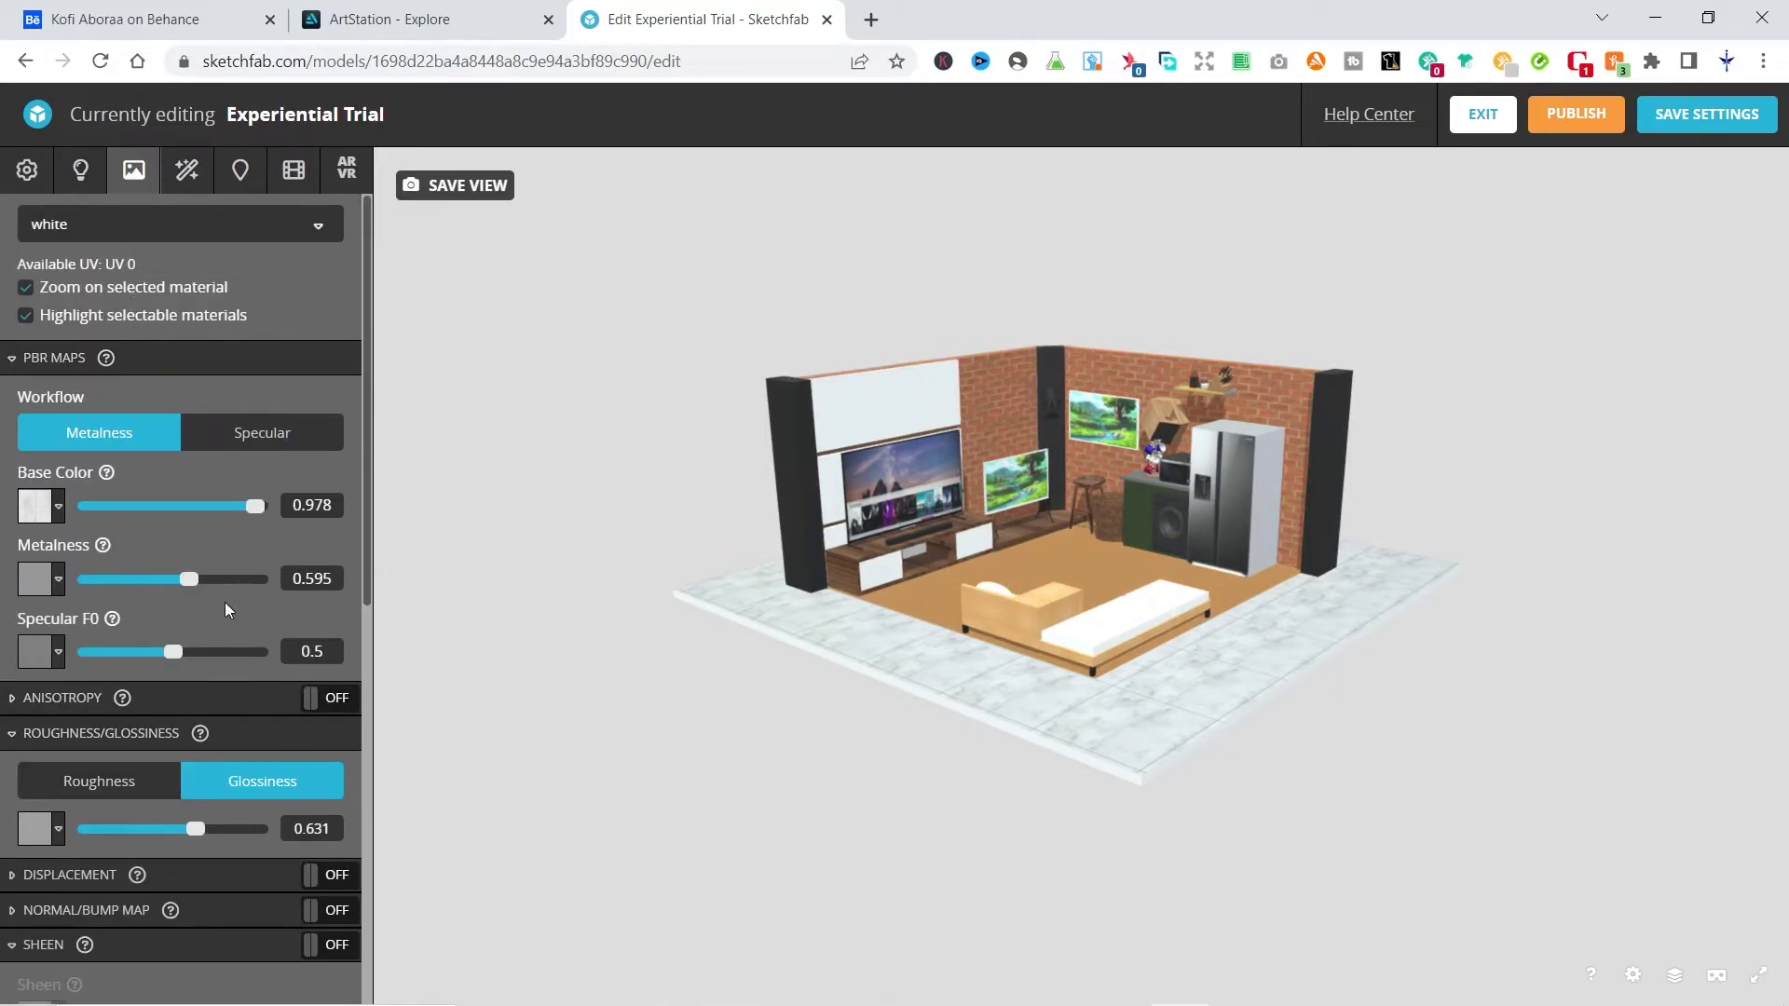
pyautogui.click(1584, 115)
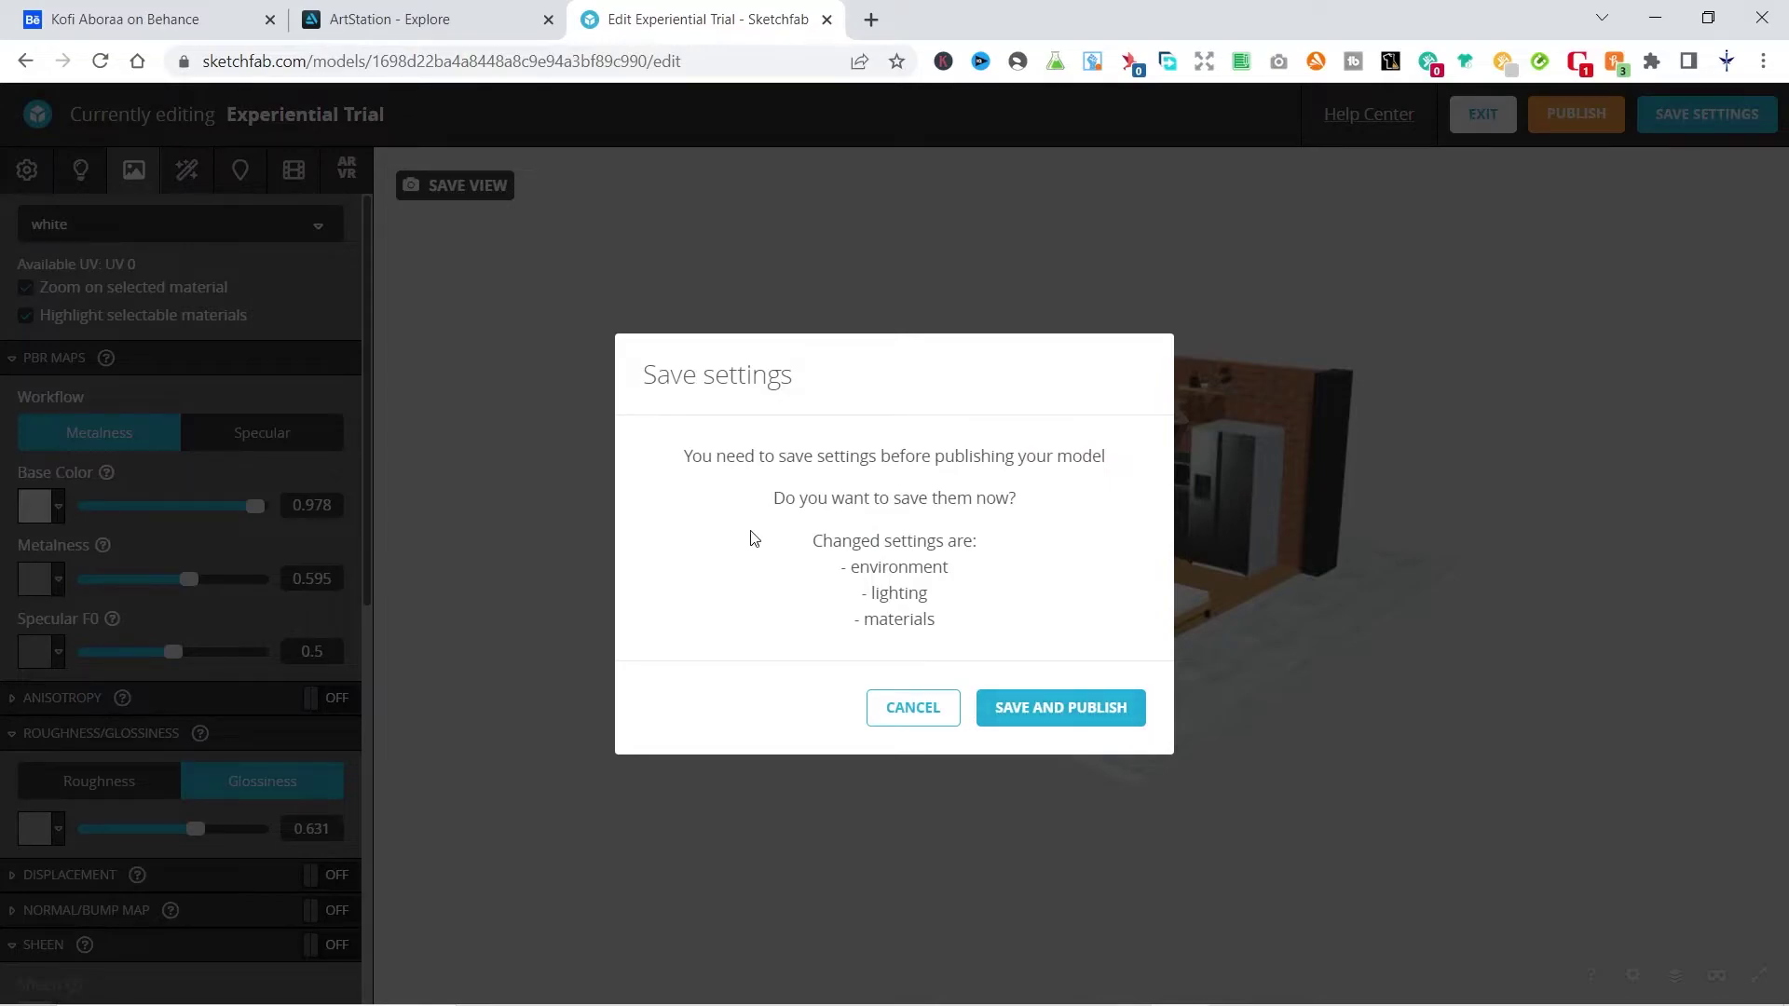
pyautogui.click(1074, 711)
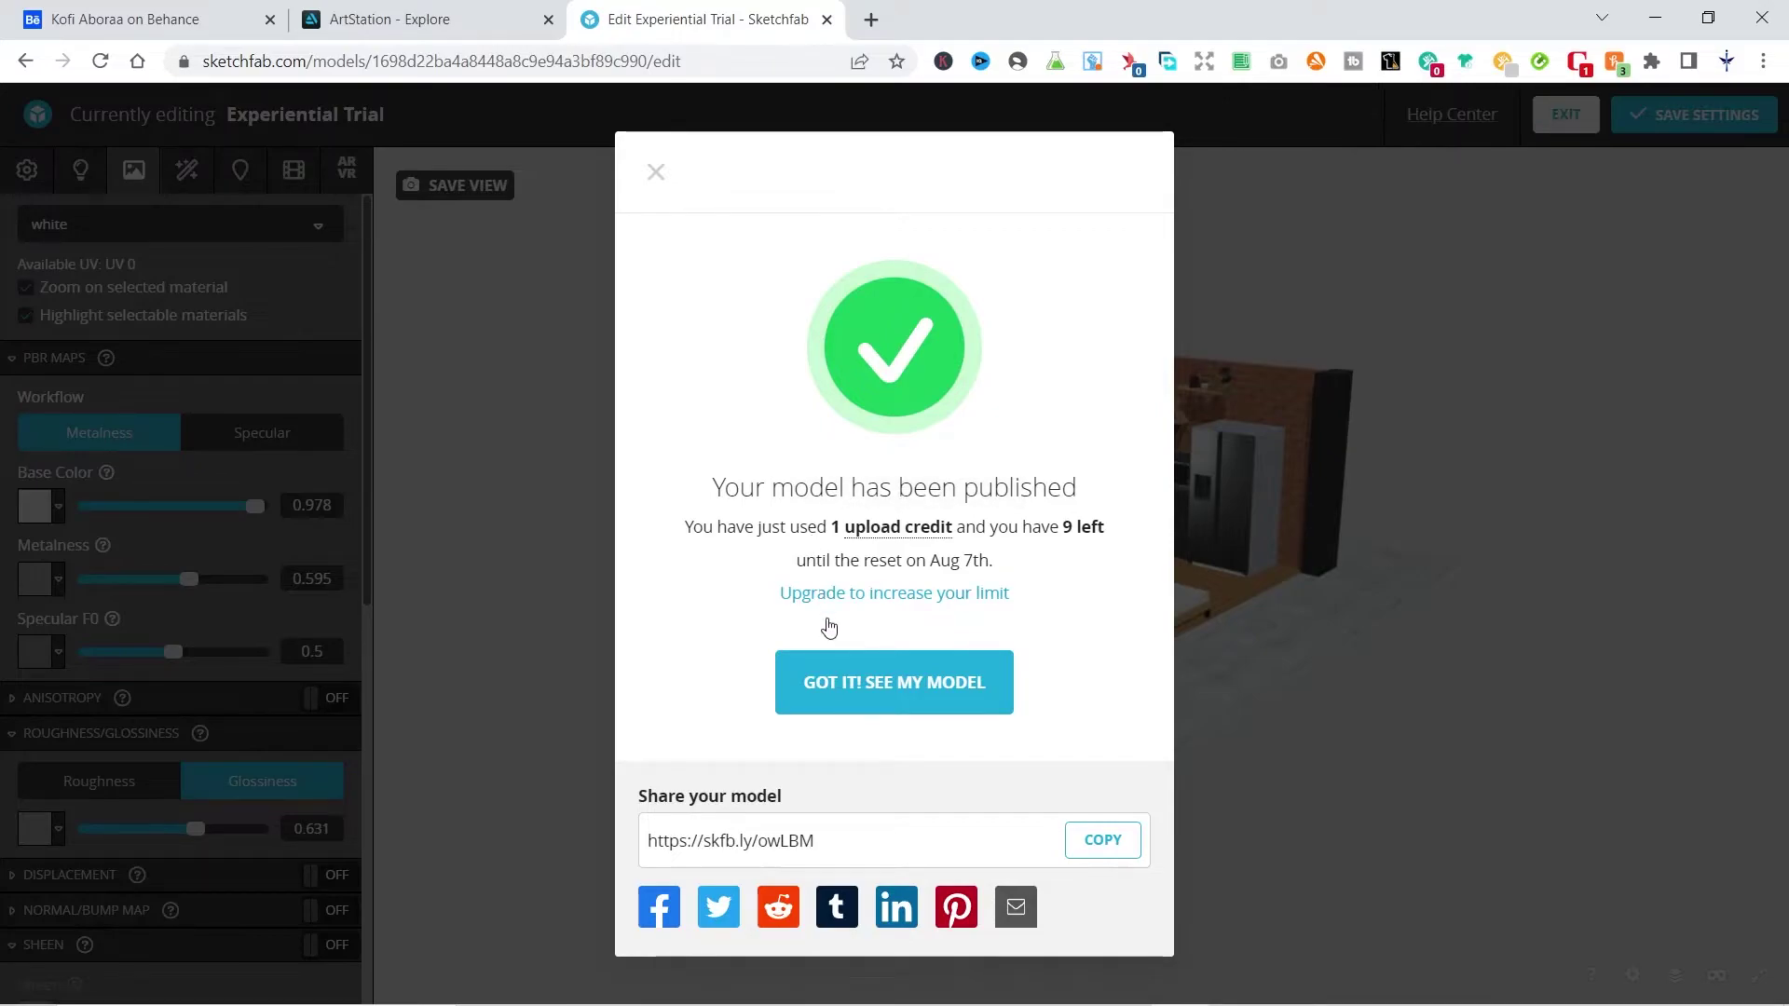
# Open the published model's page and inspect the room from several angles in its viewer.
pyautogui.click(854, 683)
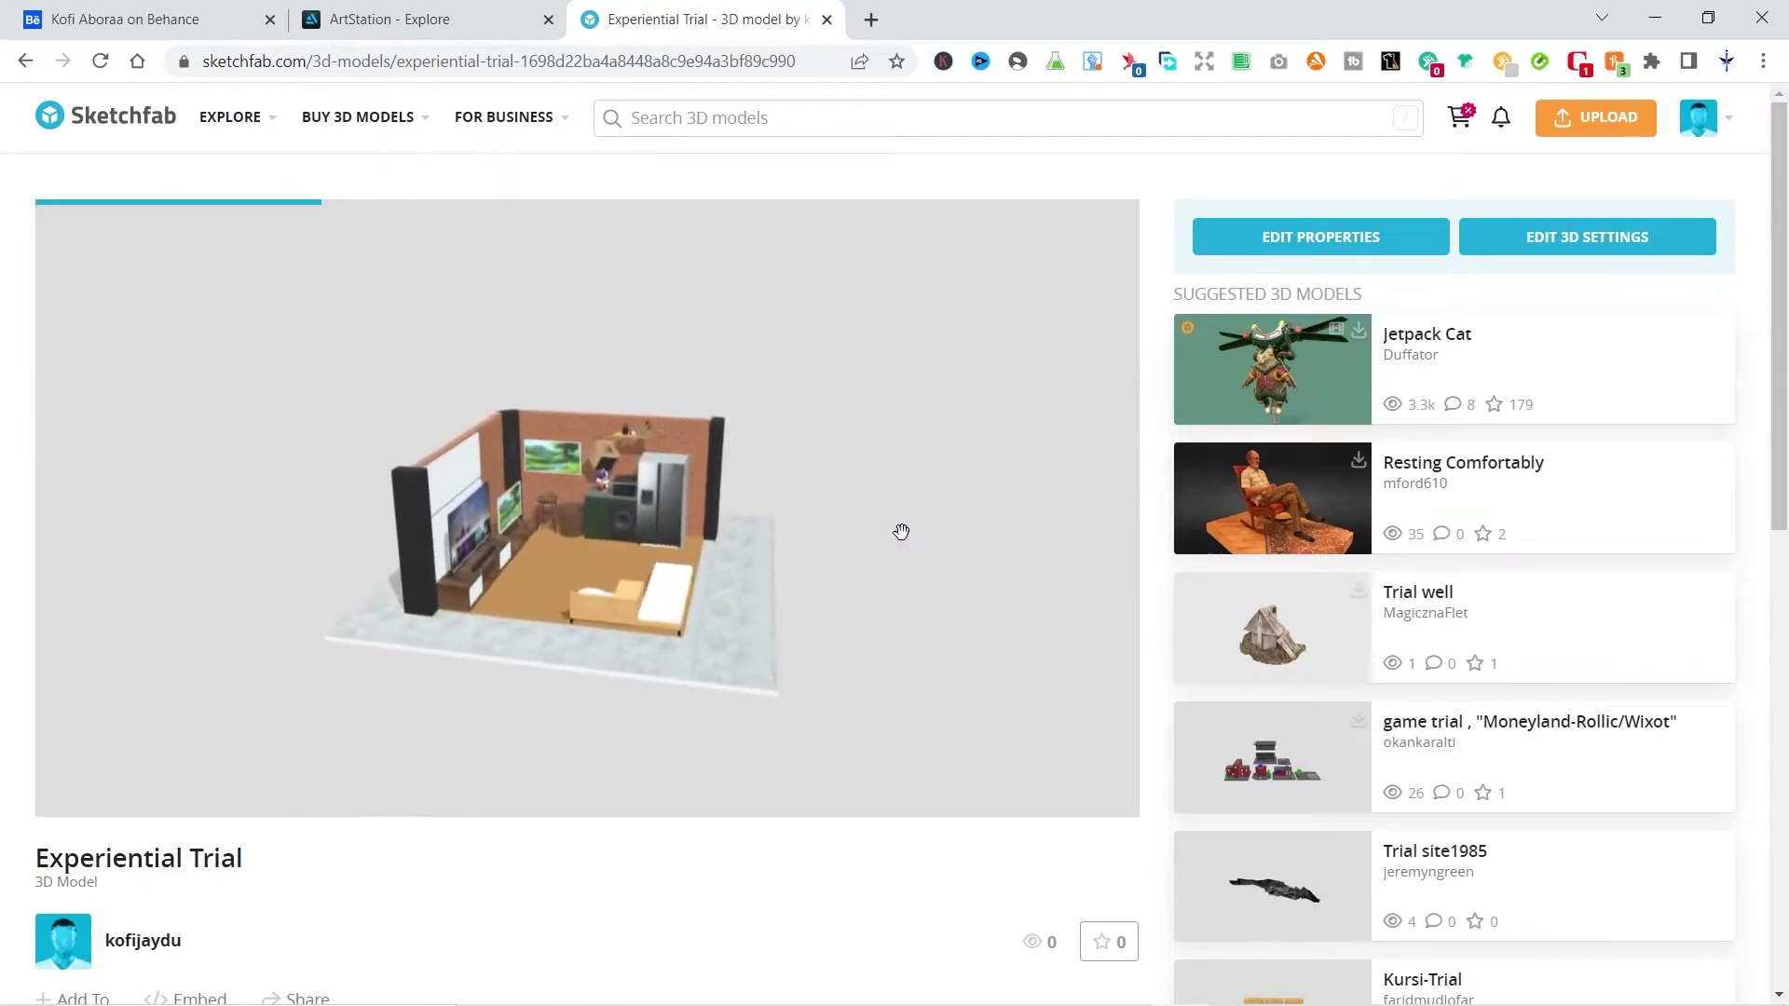
pyautogui.moveTo(901, 531); pyautogui.dragTo(719, 557)
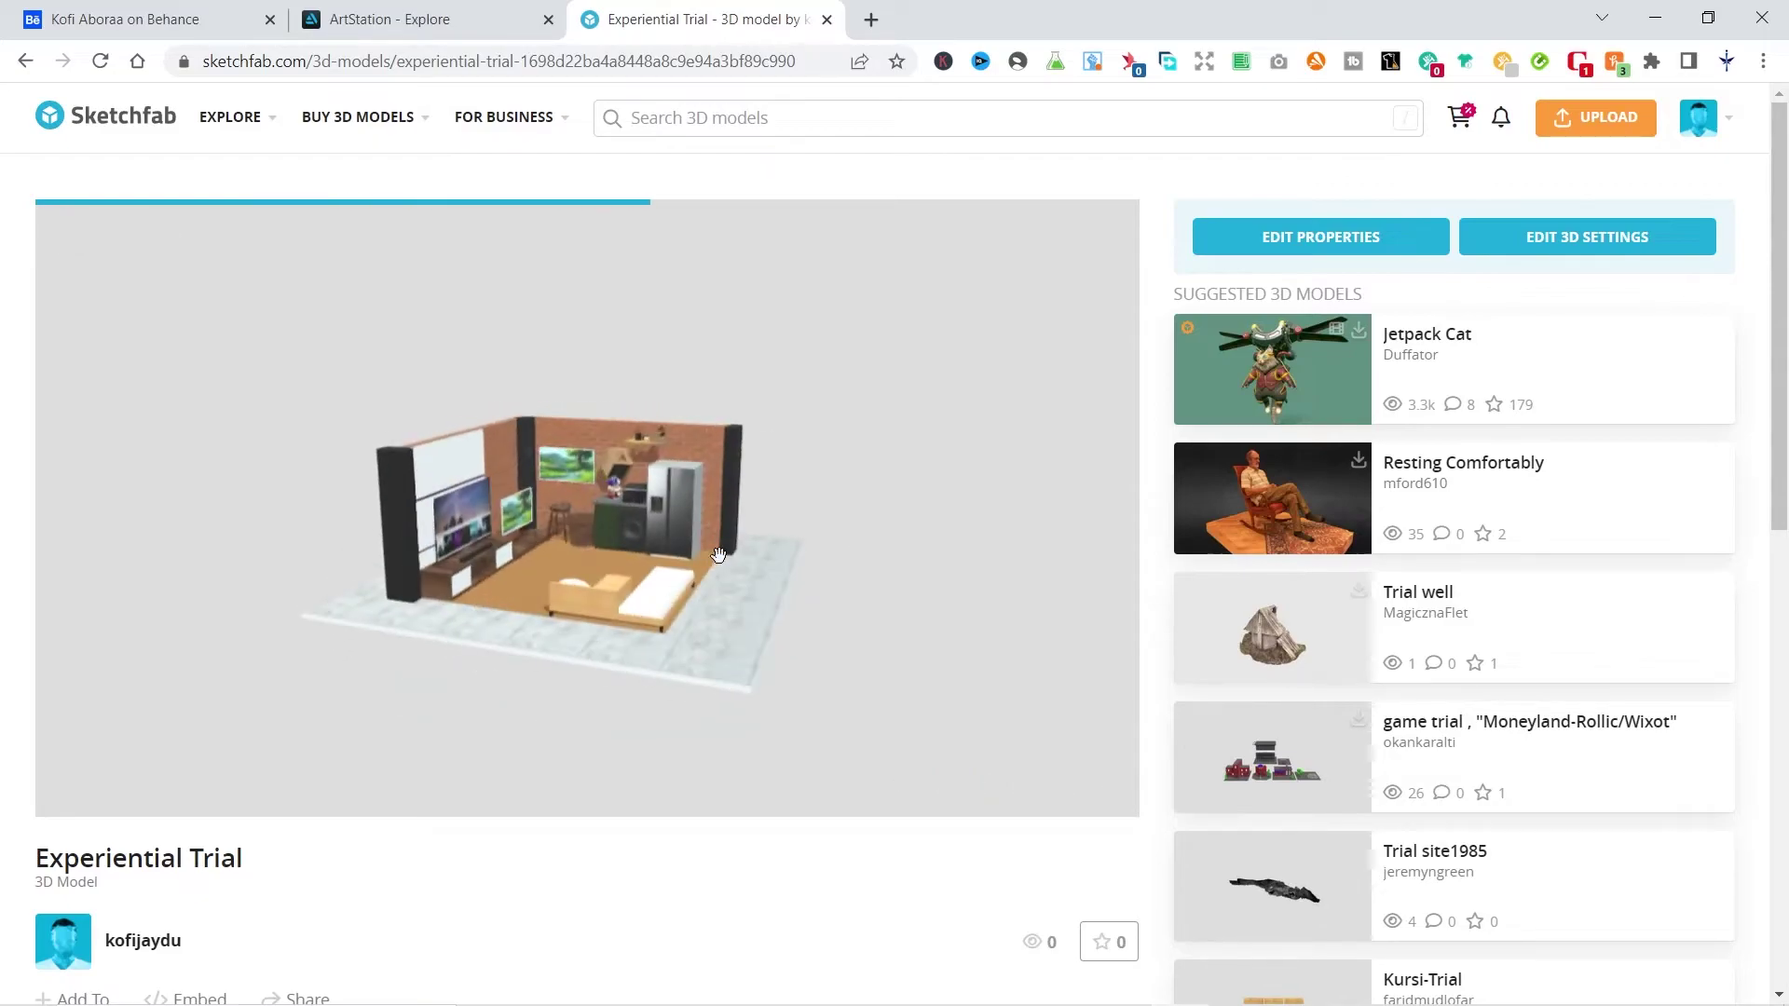
pyautogui.scroll(-5, 708, 540)
pyautogui.scroll(3, 627, 517)
pyautogui.scroll(-5, 627, 511)
pyautogui.moveTo(539, 523); pyautogui.dragTo(571, 619)
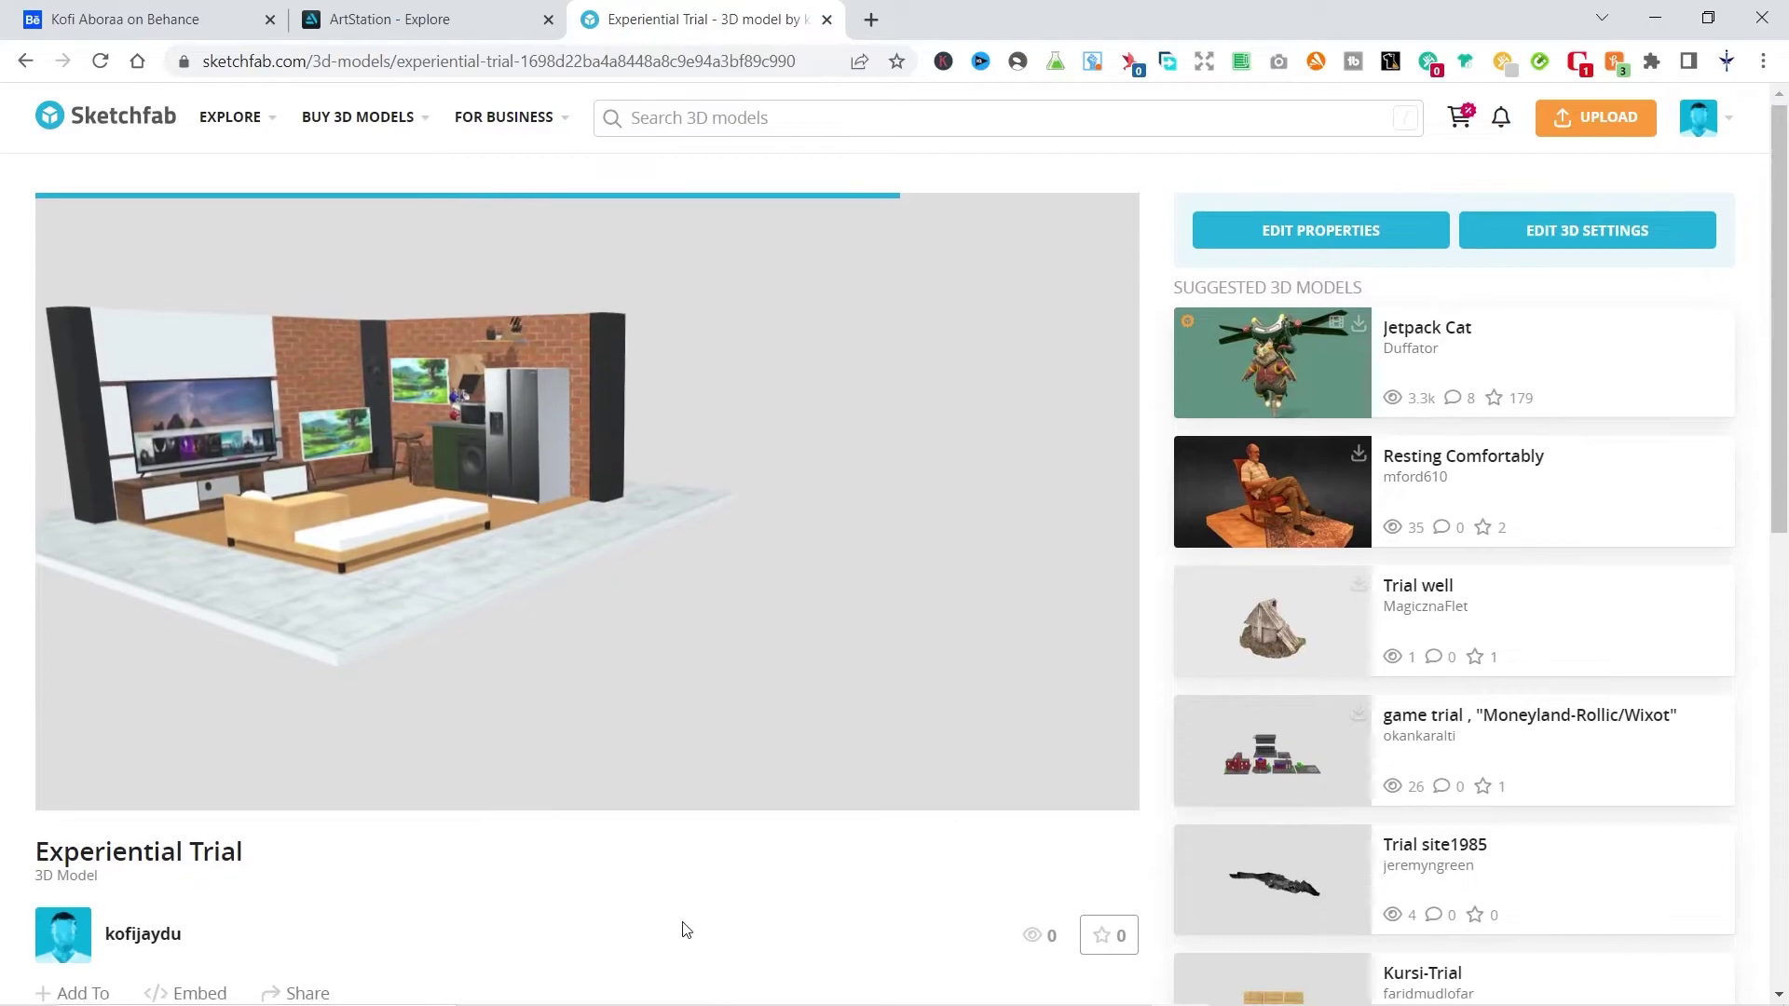
# Review the details on the published model's page and open the account's list of models.
pyautogui.scroll(-5, 685, 929)
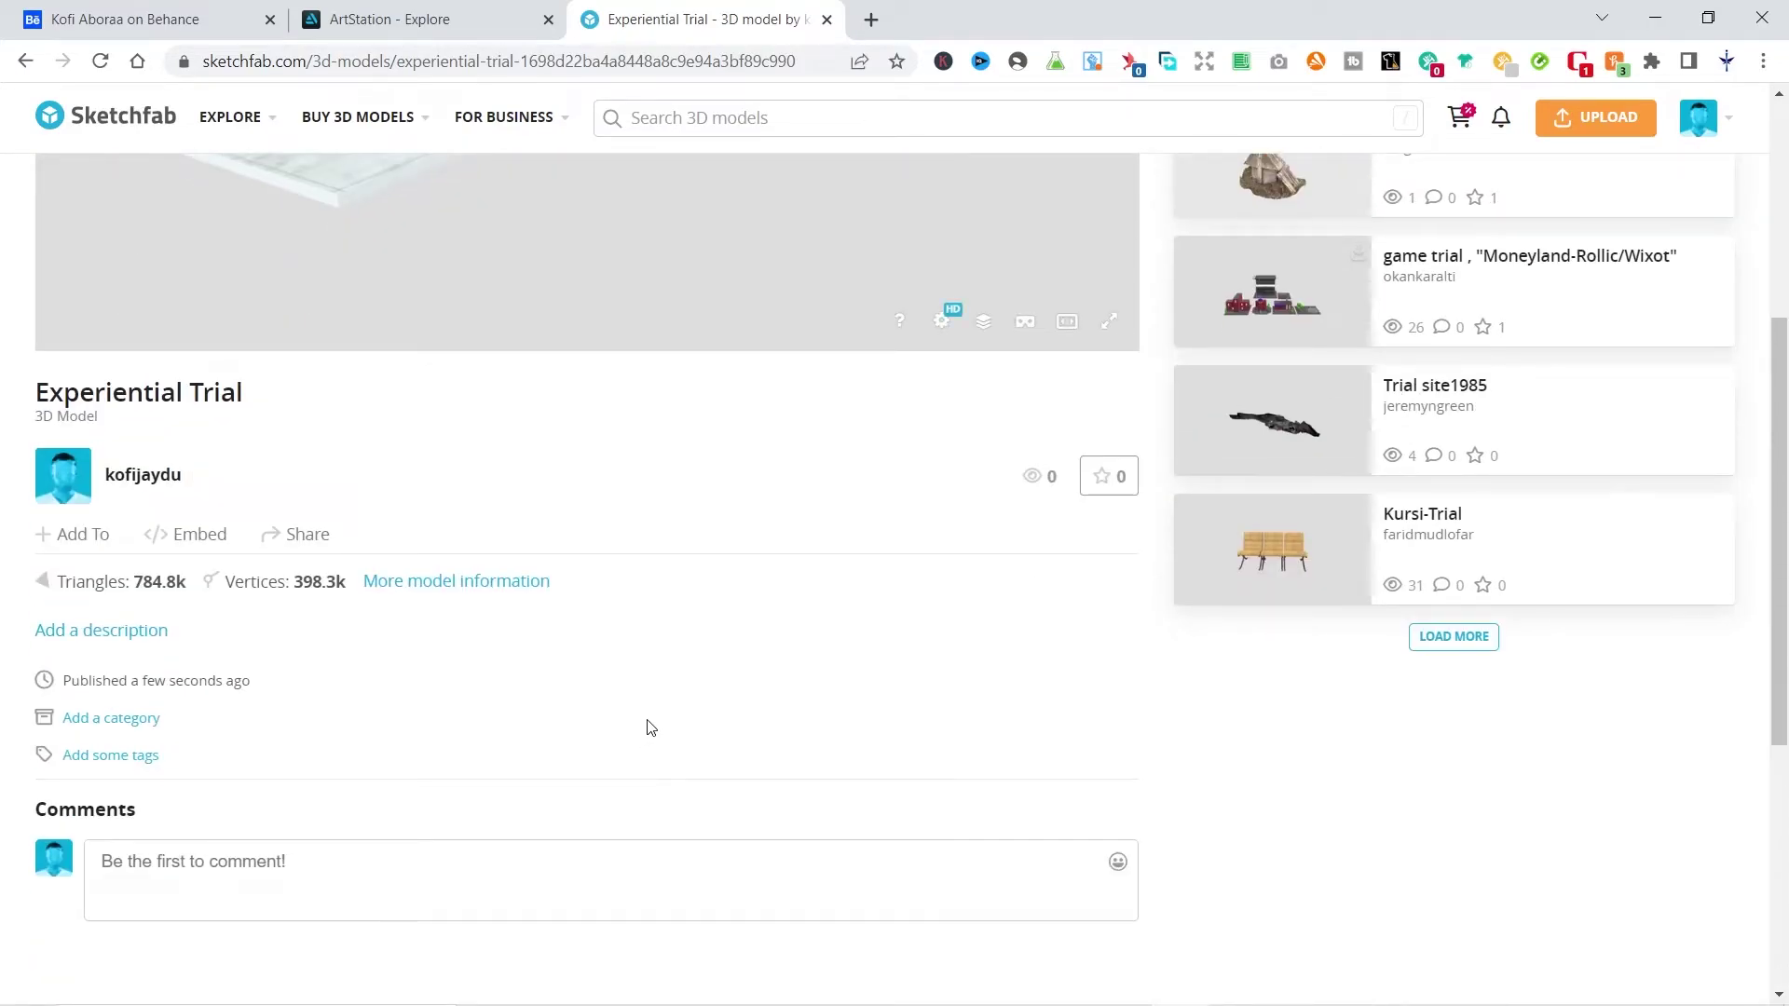
pyautogui.scroll(5, 650, 727)
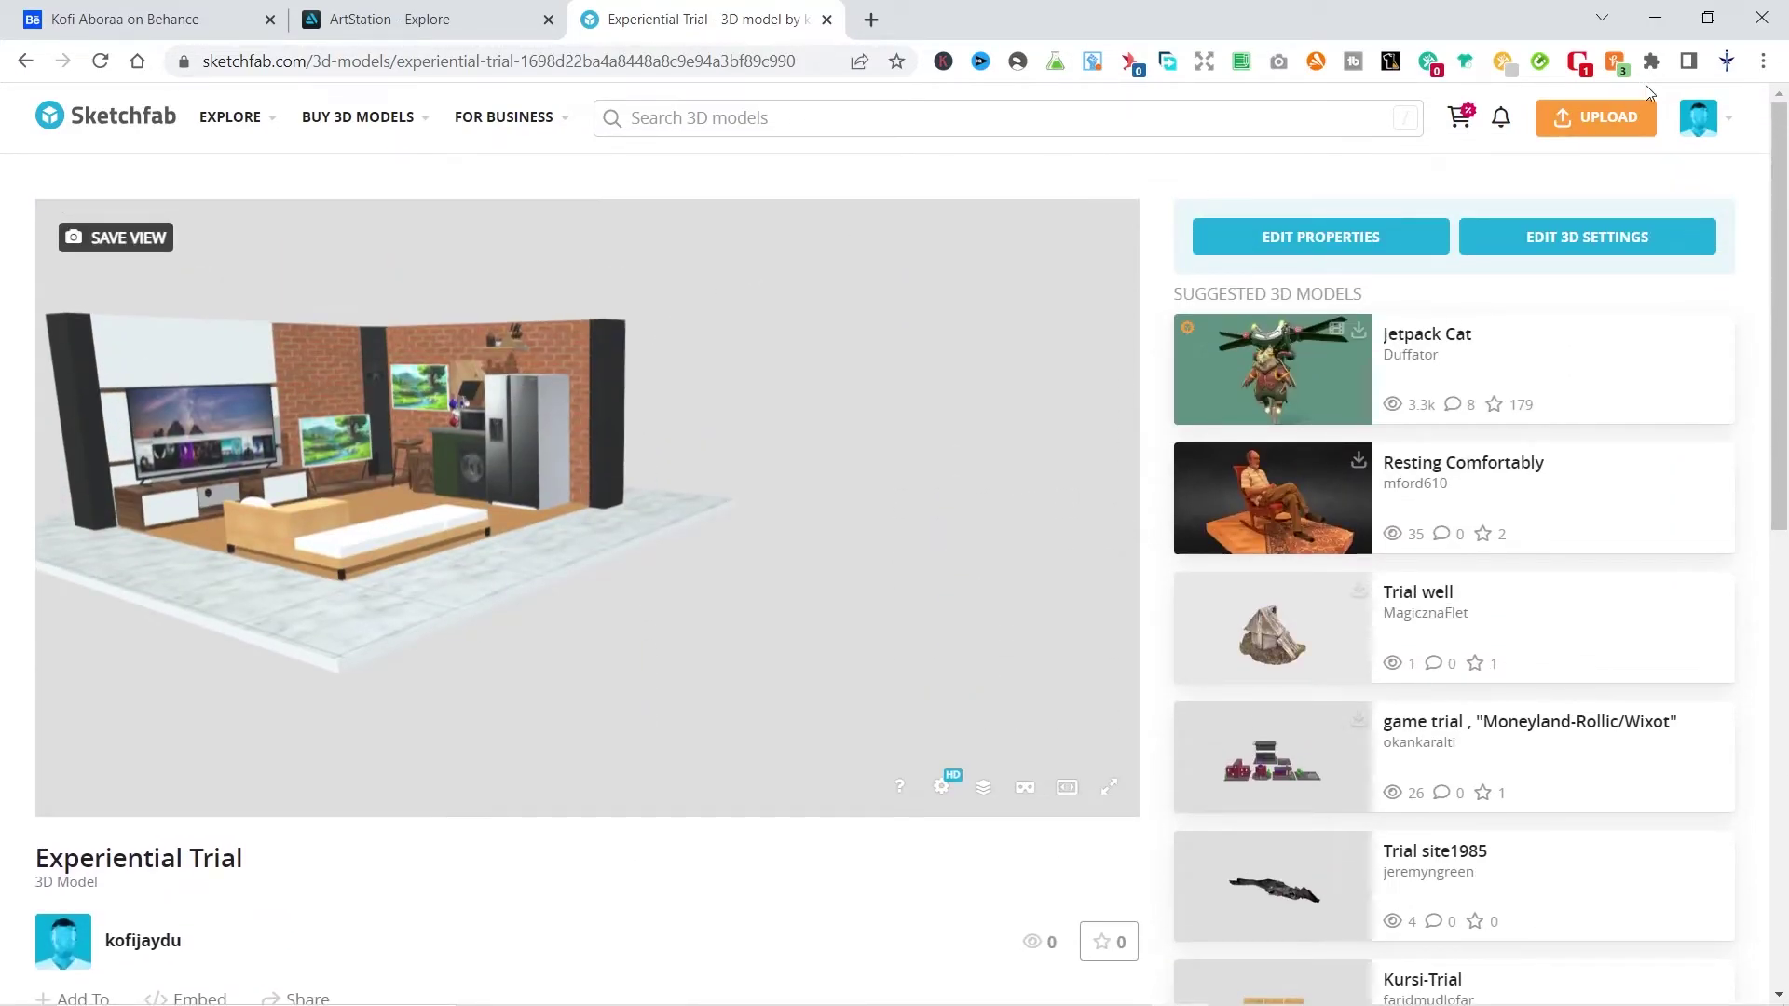
pyautogui.moveTo(1698, 117)
pyautogui.click(1584, 344)
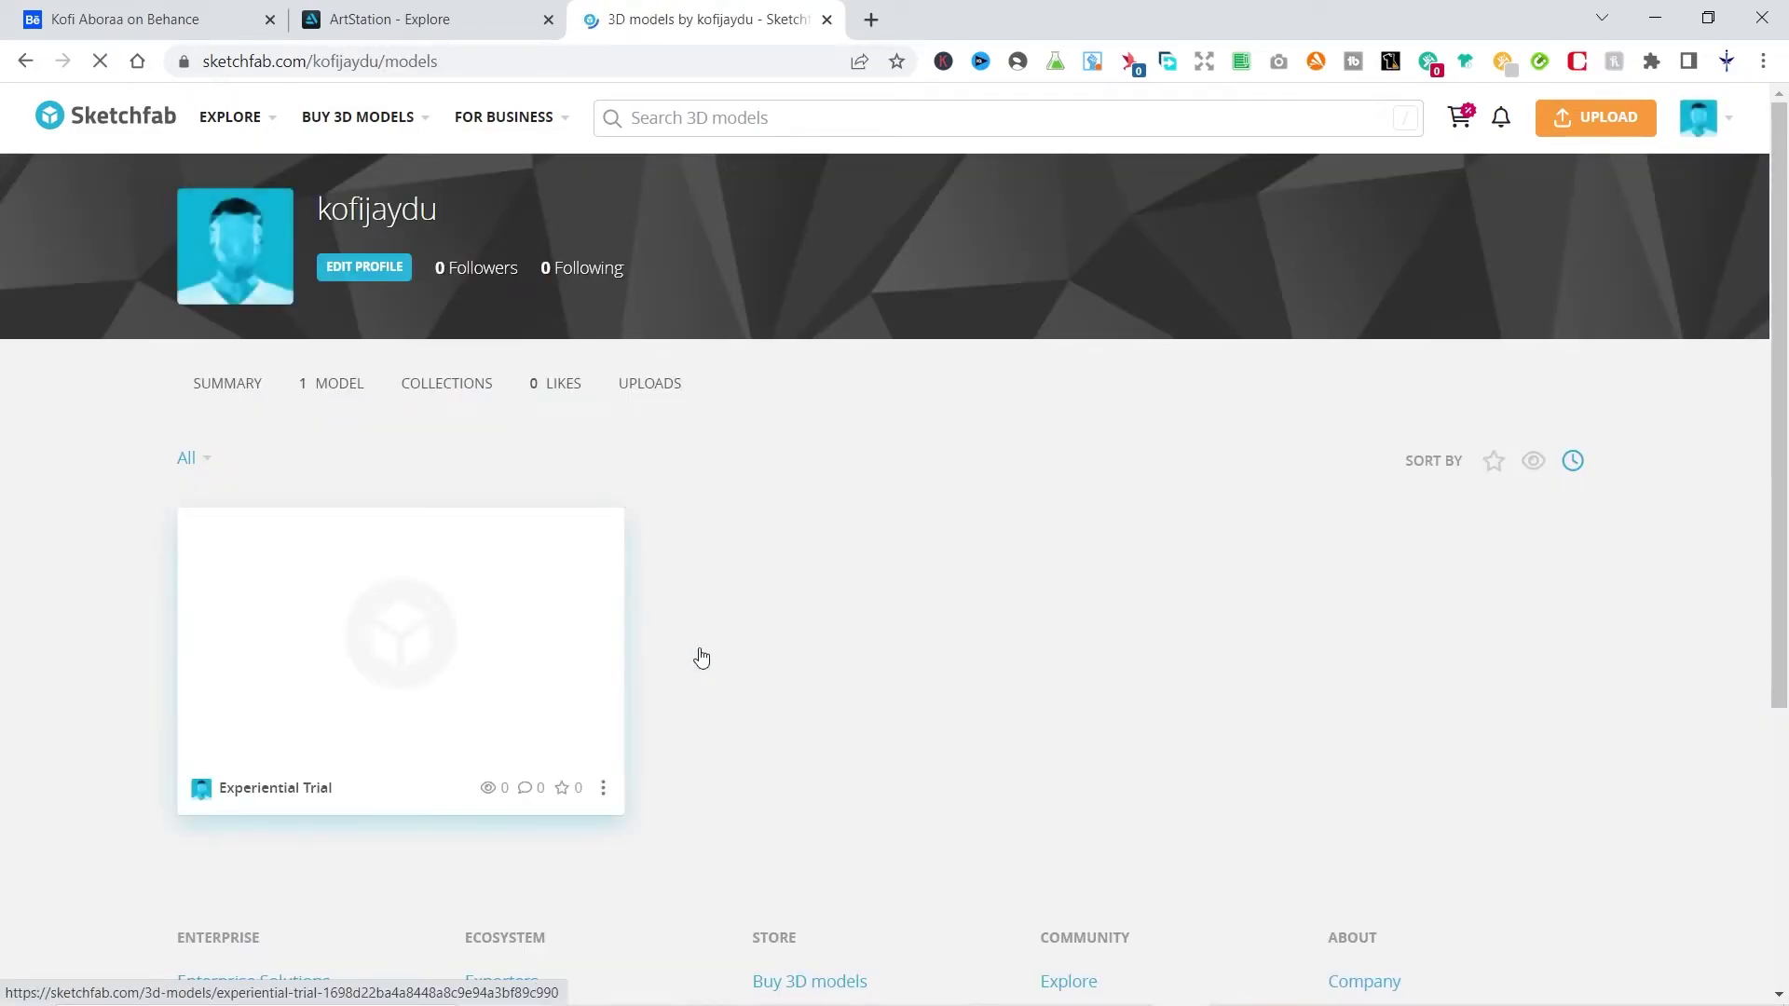
pyautogui.click(604, 790)
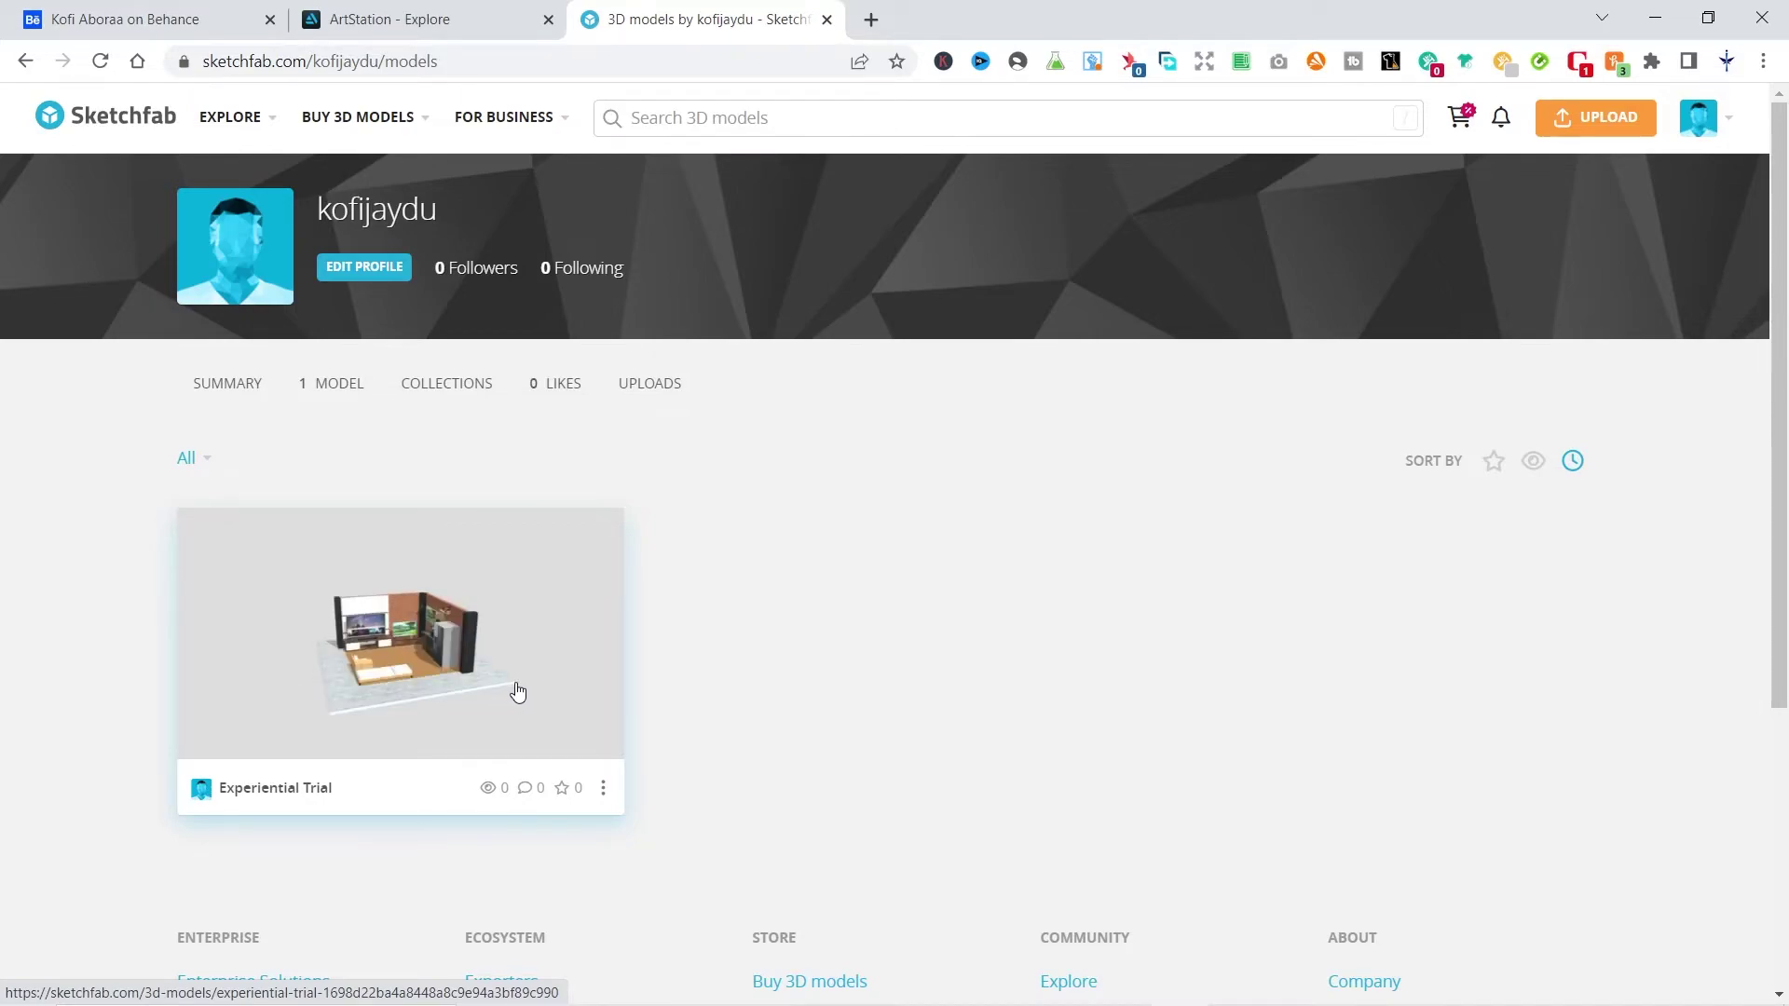
# Switch to the Behance profile and open the Orca Deco Samsung DX Experiential Zone project for editing.
pyautogui.hotkey('ctrl', 'Tab')
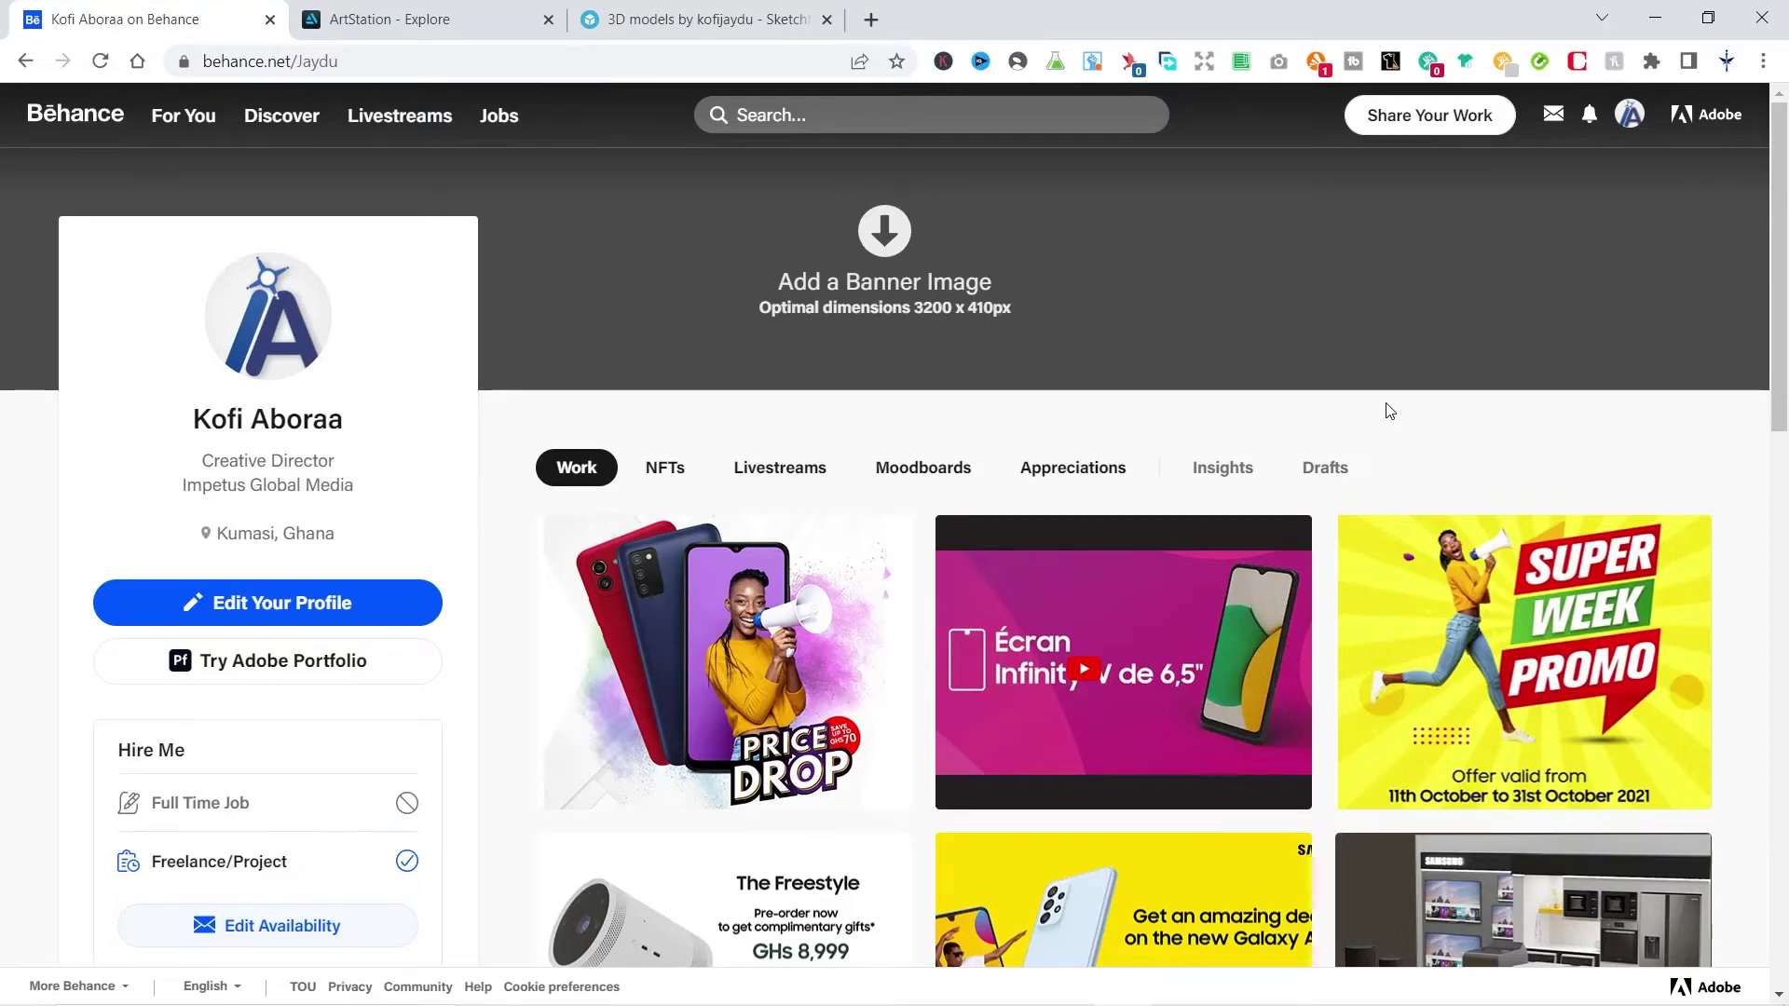
pyautogui.scroll(-9, 1392, 406)
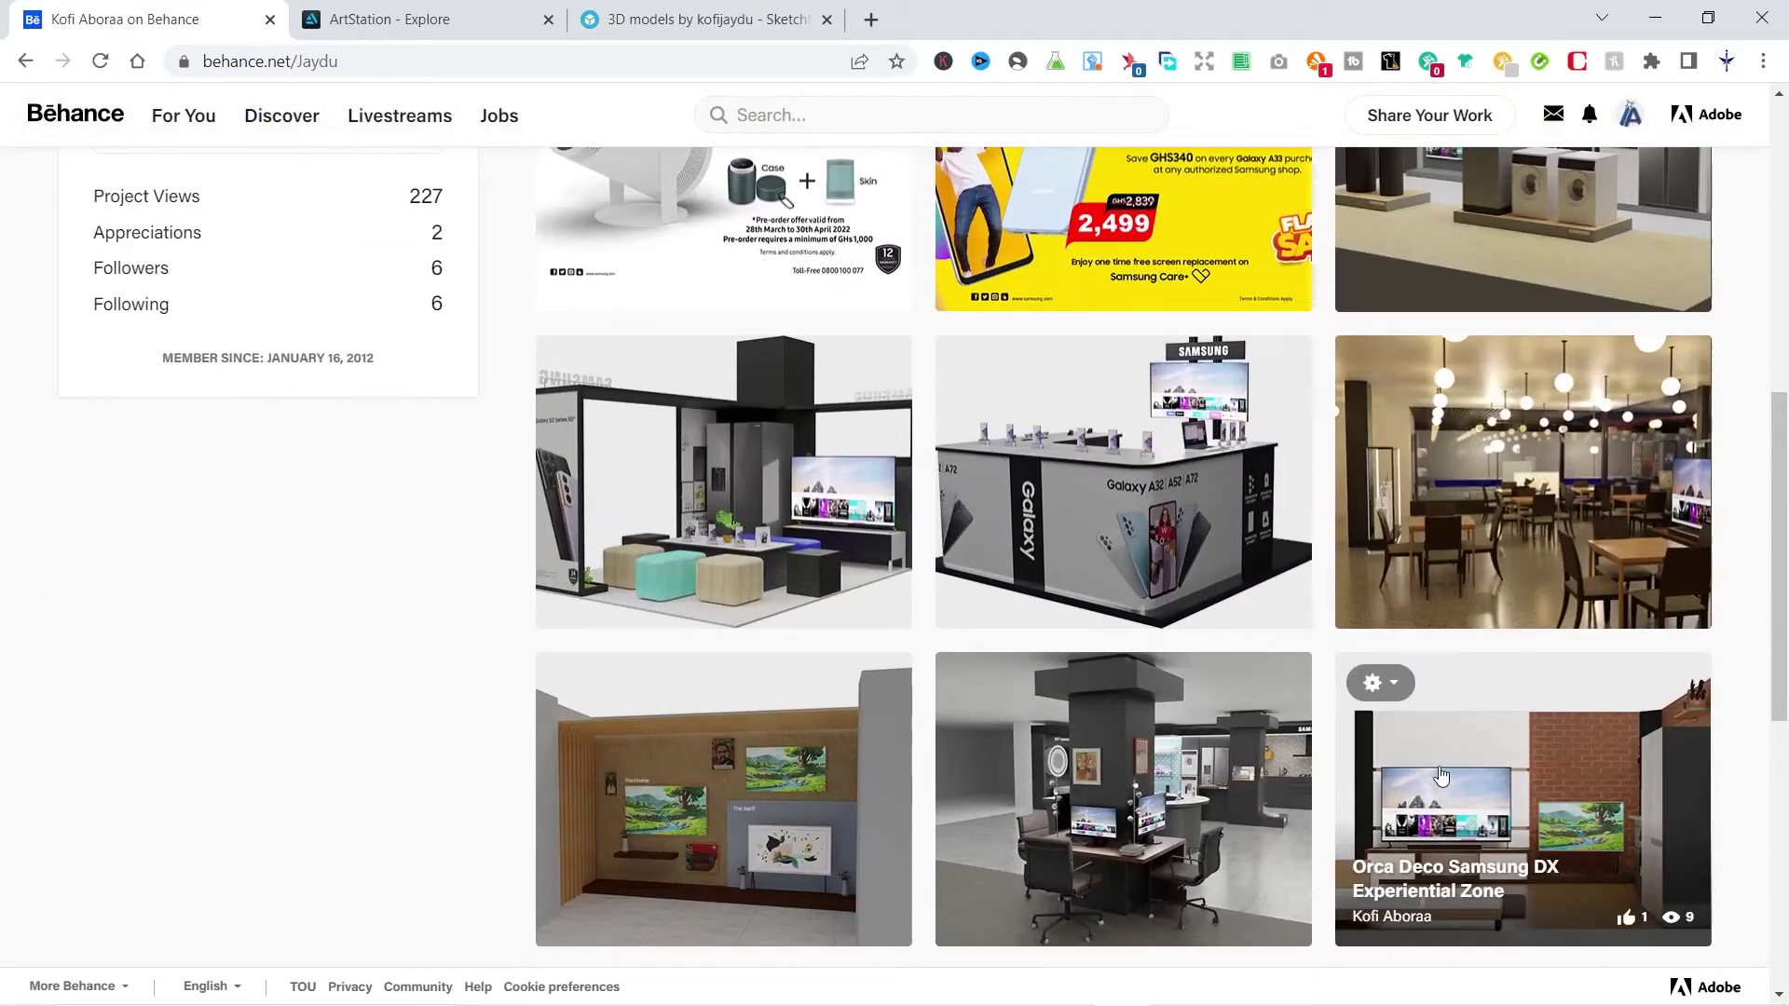
pyautogui.click(1384, 690)
pyautogui.click(1378, 735)
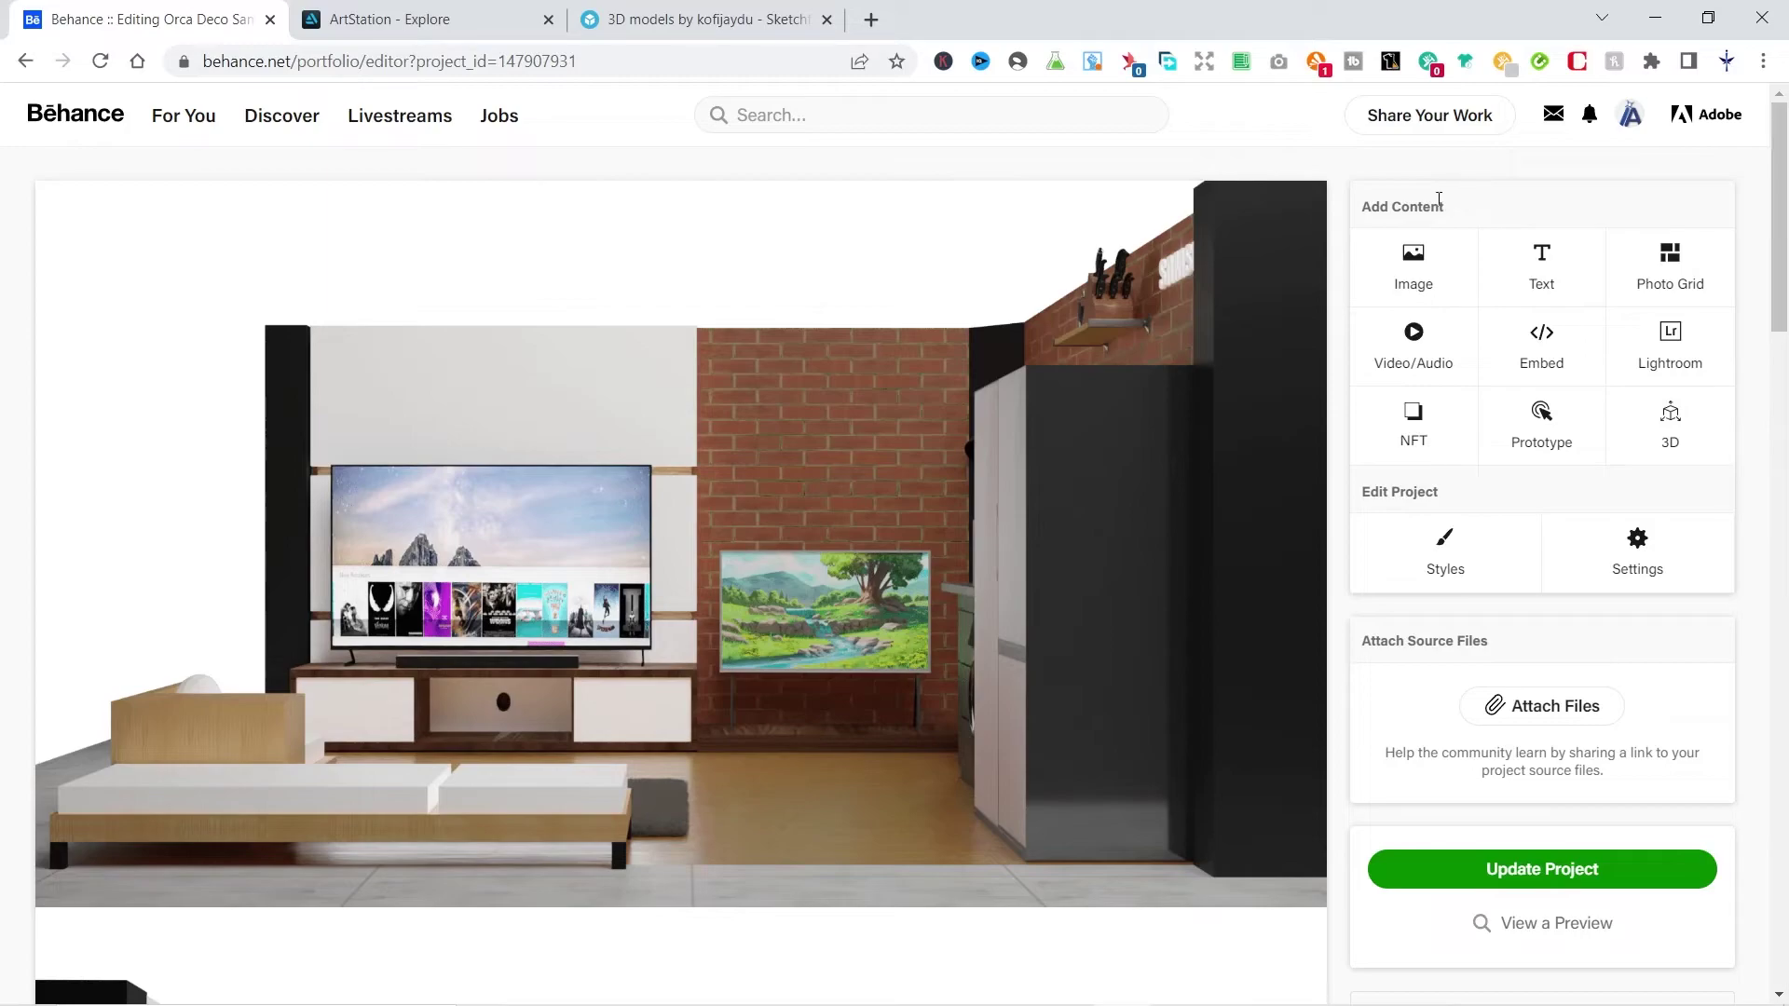
# Start adding 3D content to the project, check the supported sources and make the embed code field ready for input.
pyautogui.click(1670, 414)
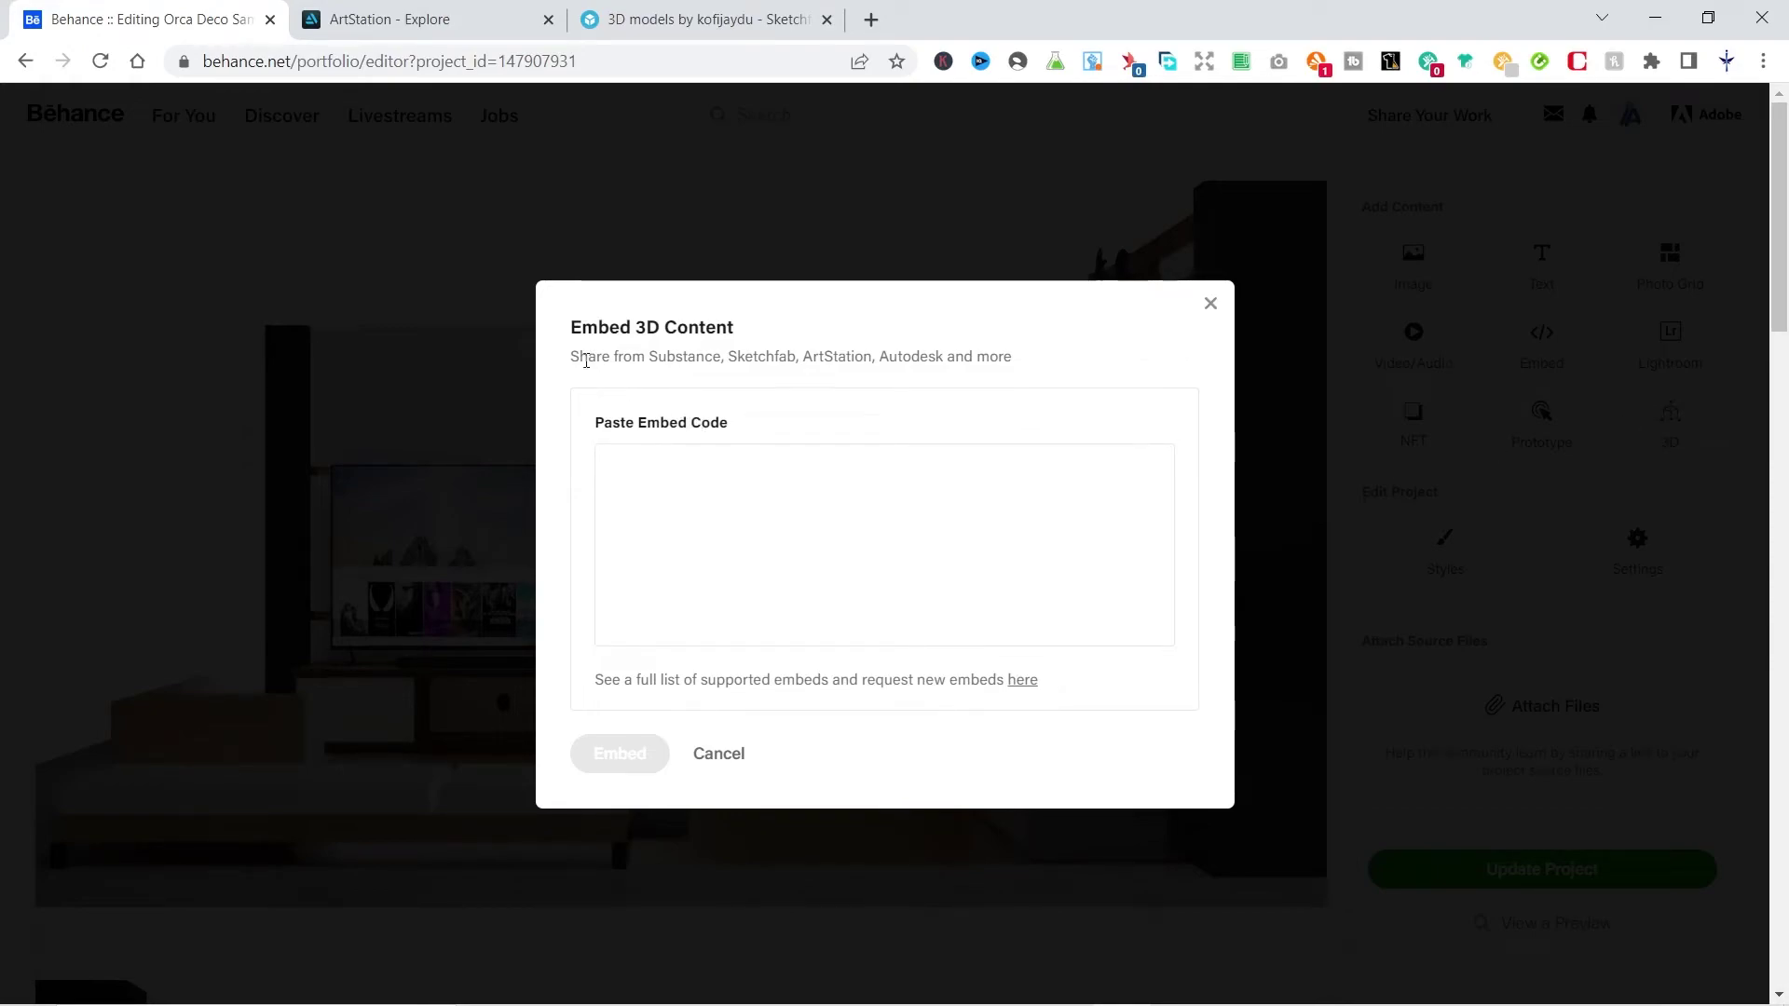
pyautogui.moveTo(647, 359); pyautogui.dragTo(1017, 356)
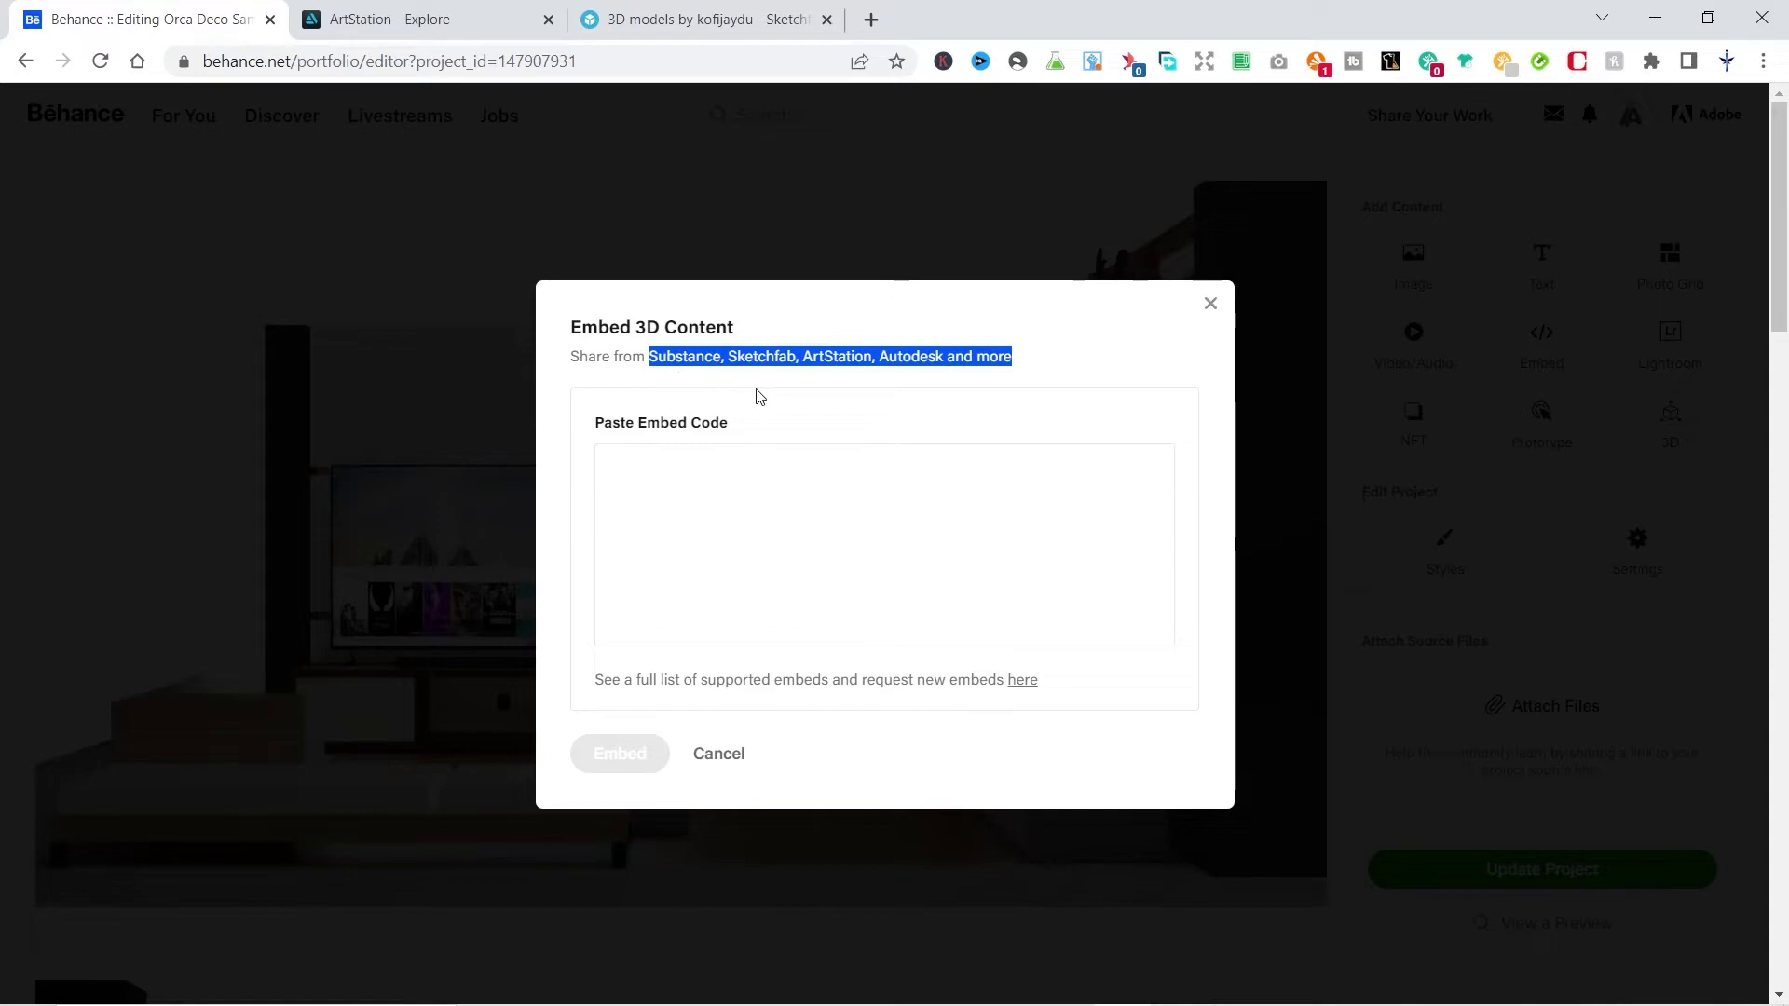
pyautogui.doubleClick(753, 358)
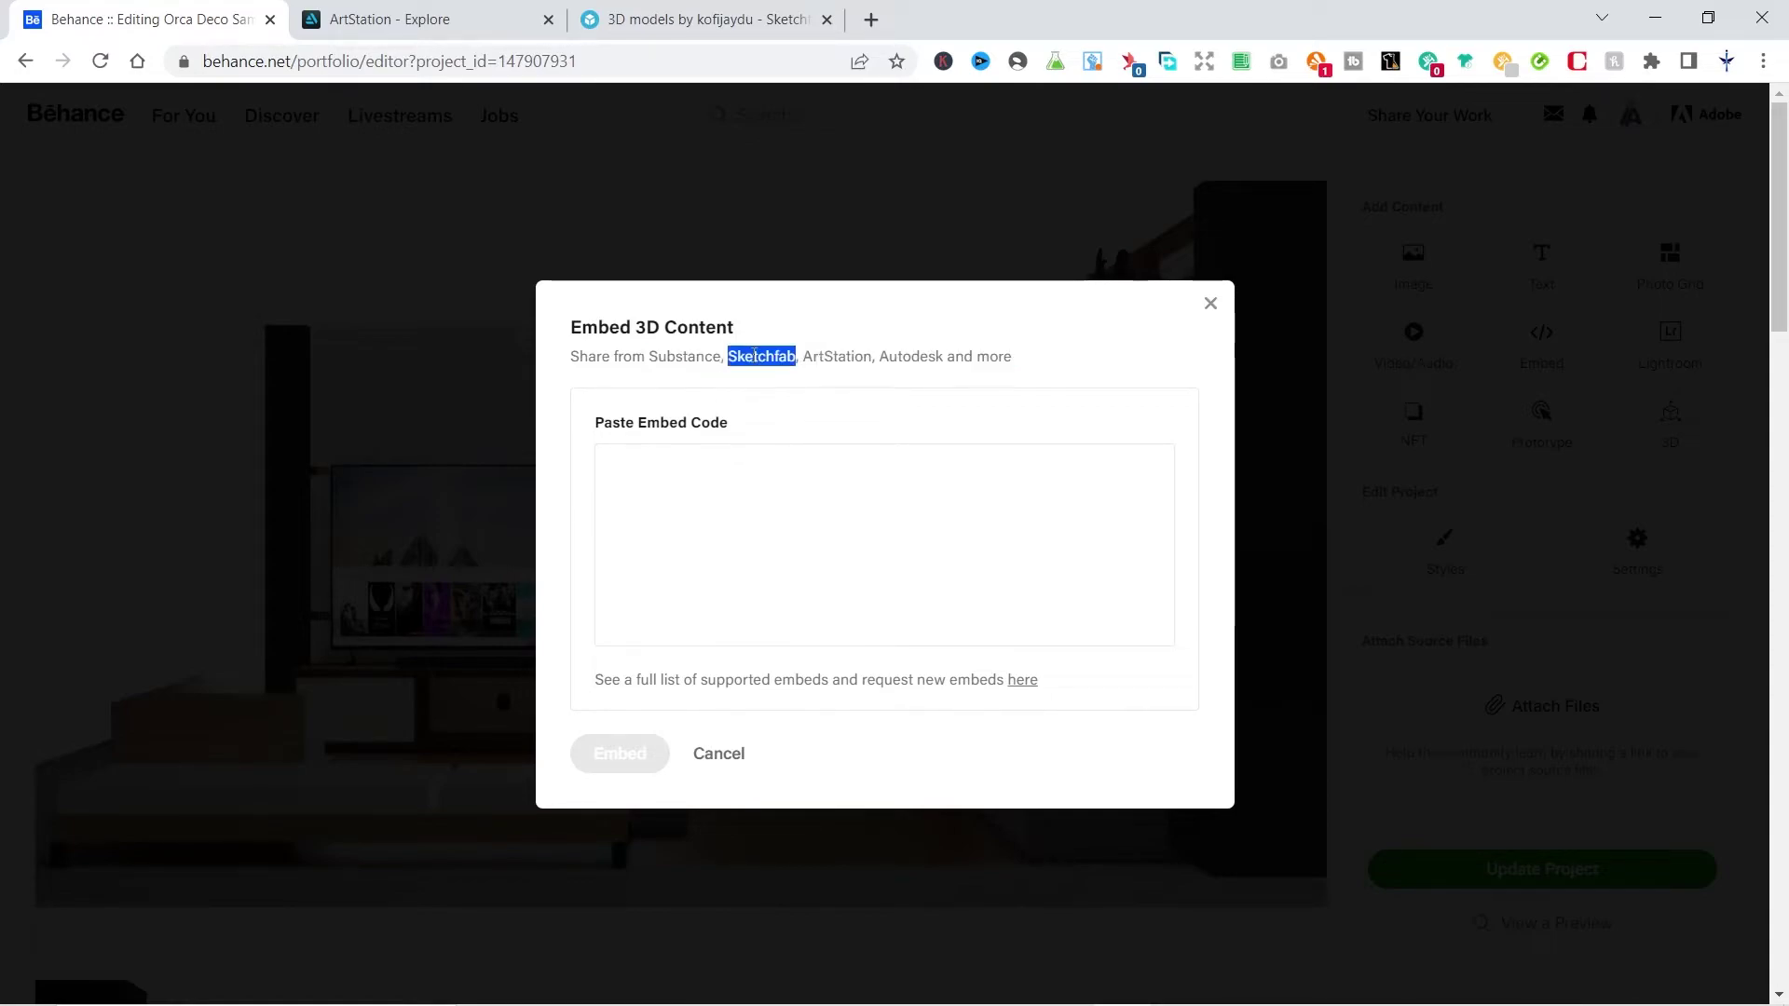
pyautogui.click(717, 428)
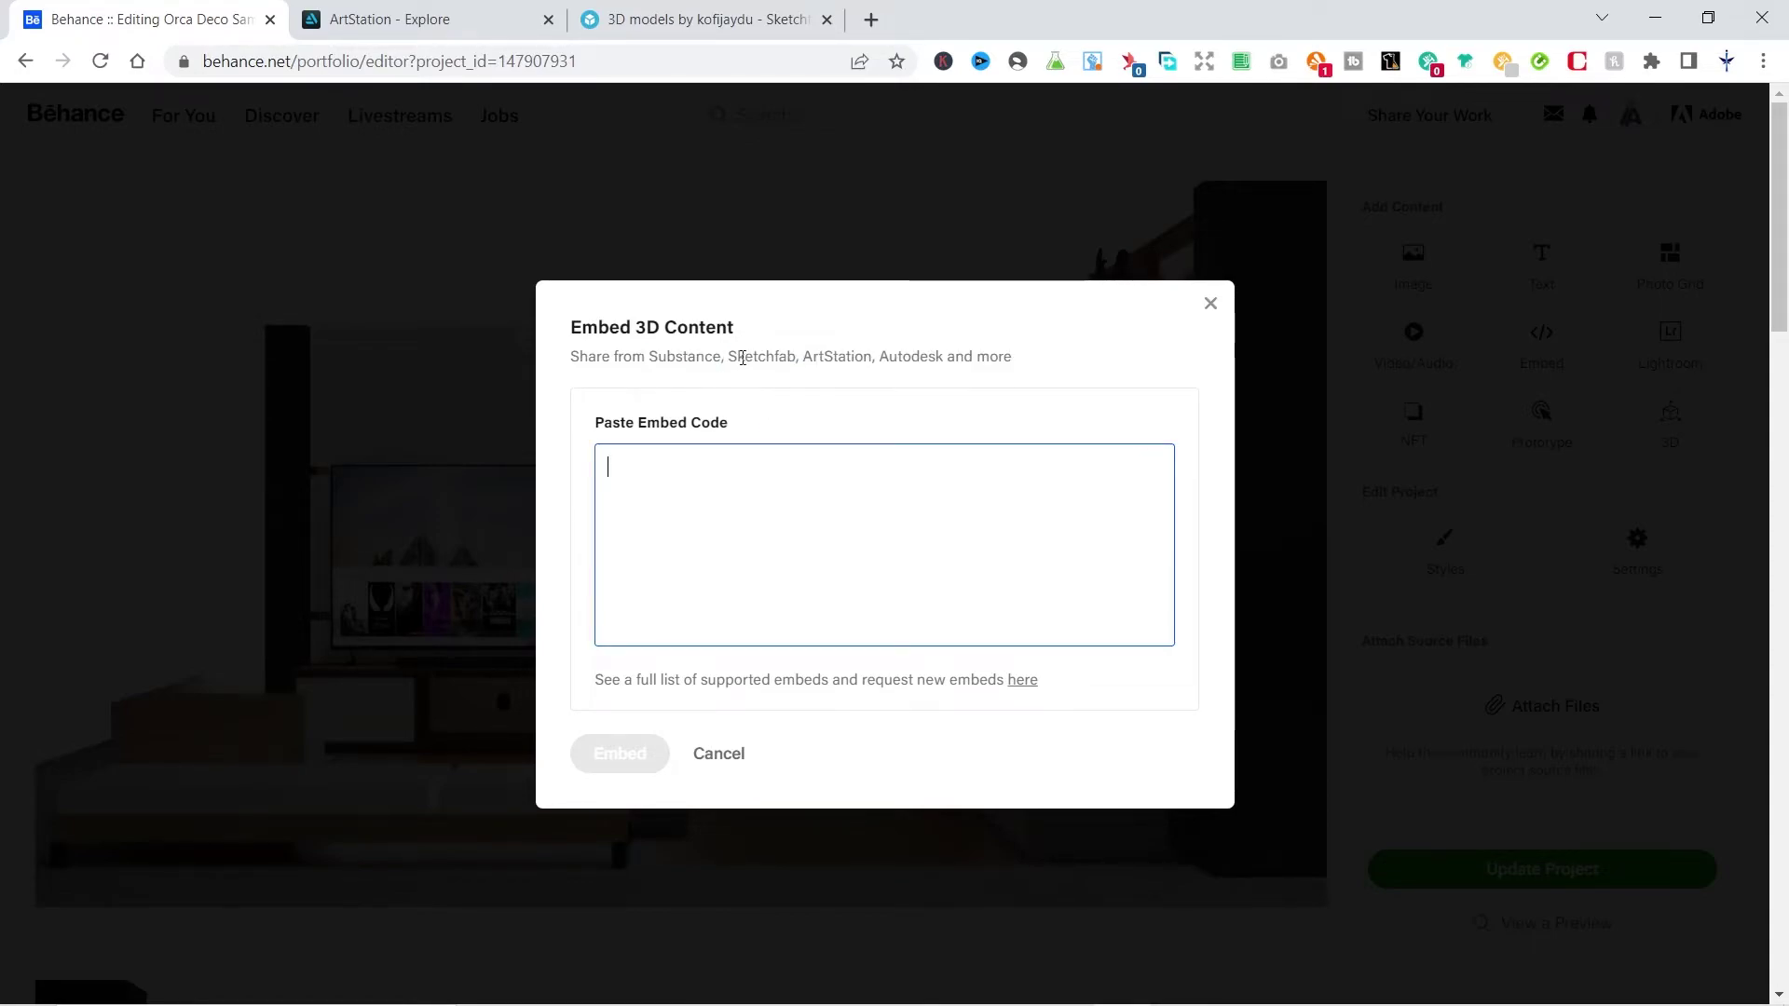
# Switch to Sketchfab, open the Experiential Trial model and copy its embed code to the clipboard.
pyautogui.click(720, 28)
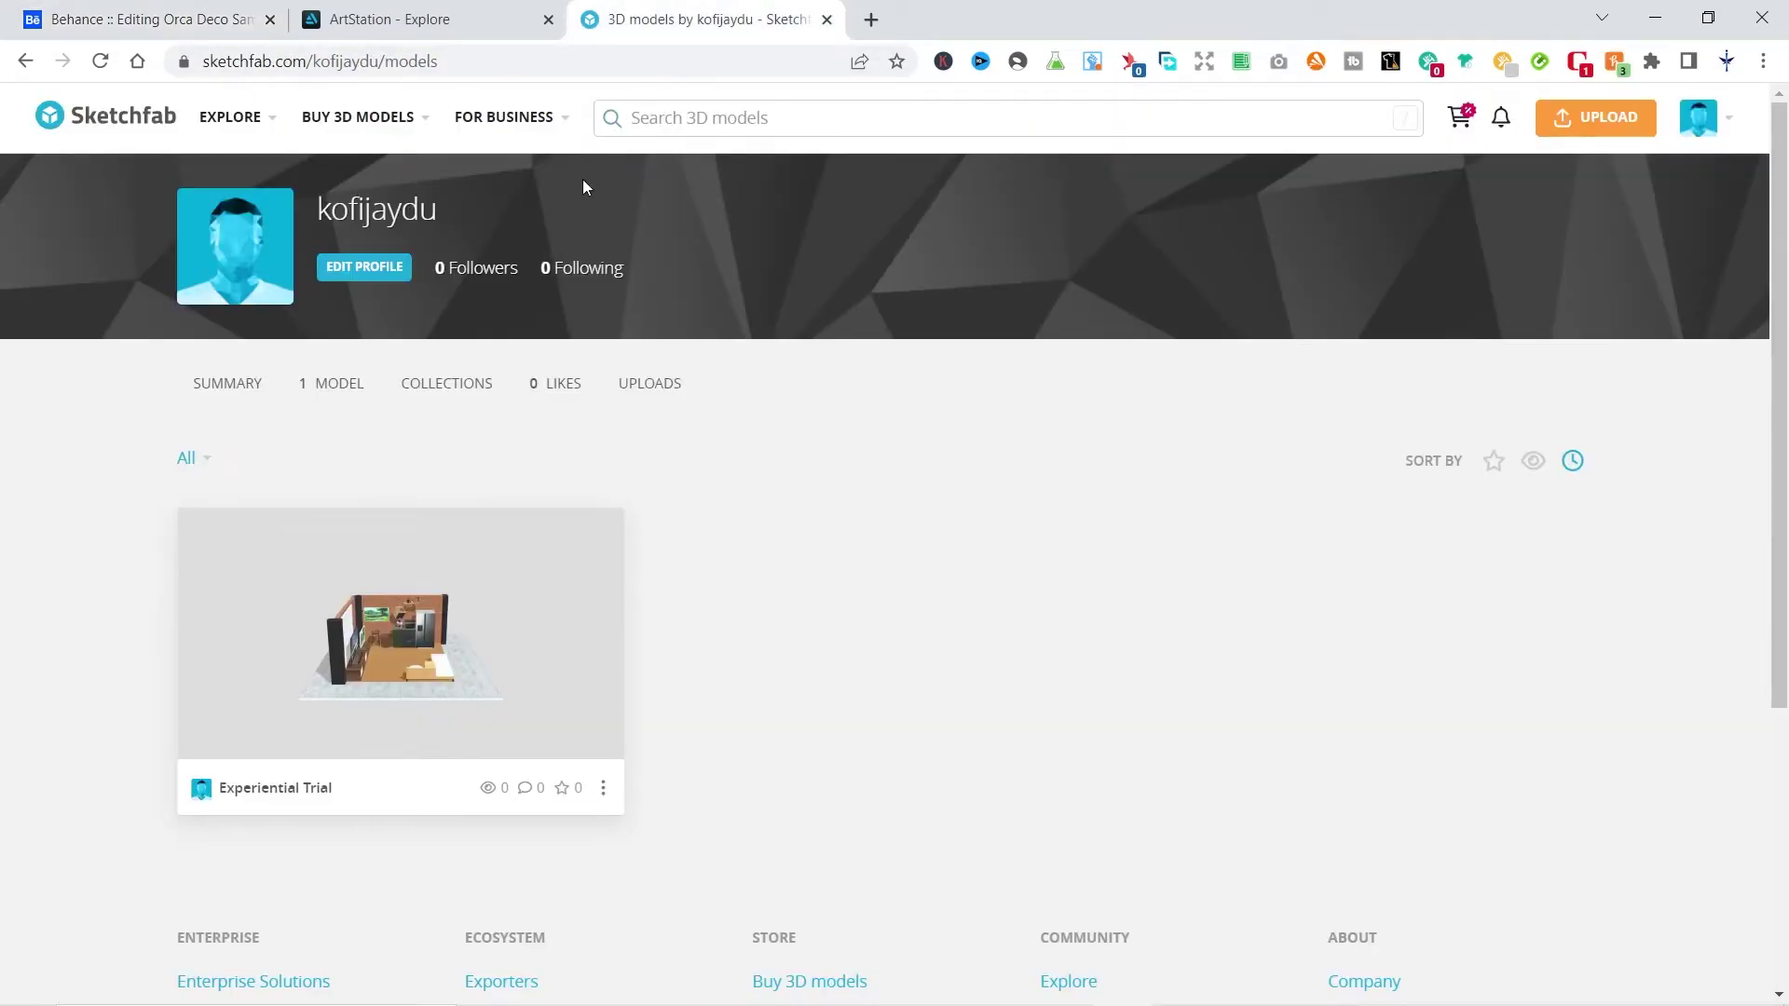
pyautogui.click(513, 667)
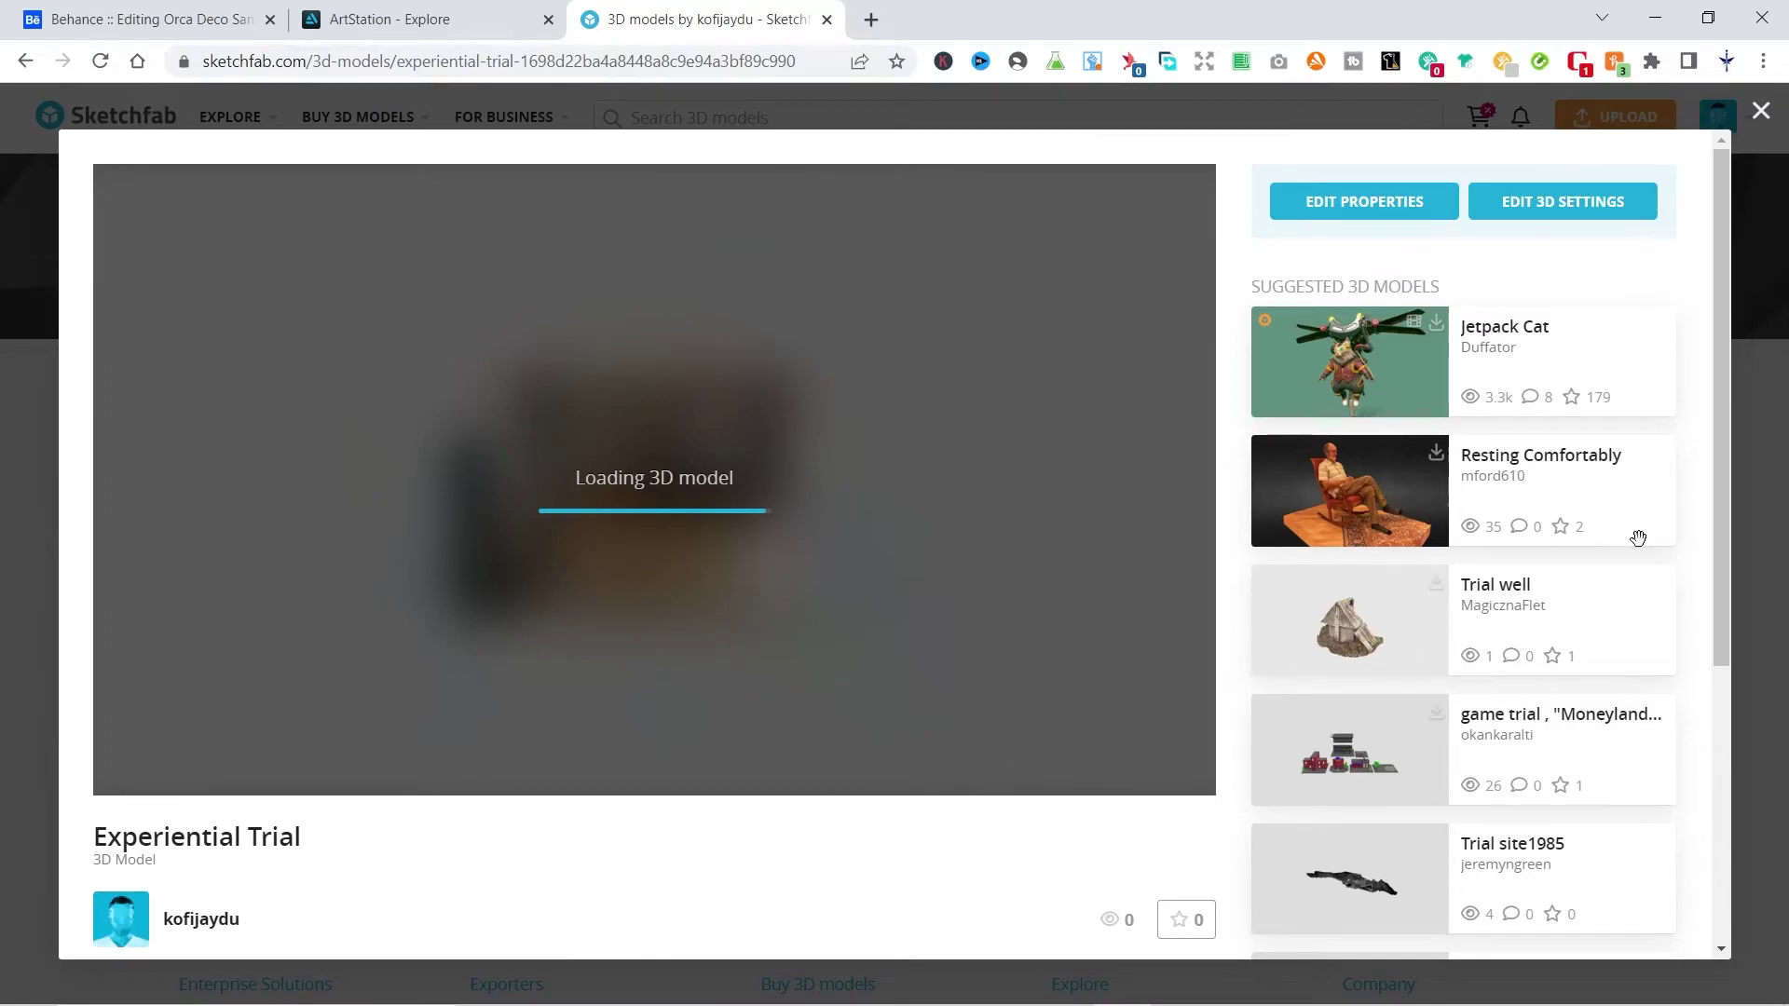
pyautogui.scroll(-3, 1730, 485)
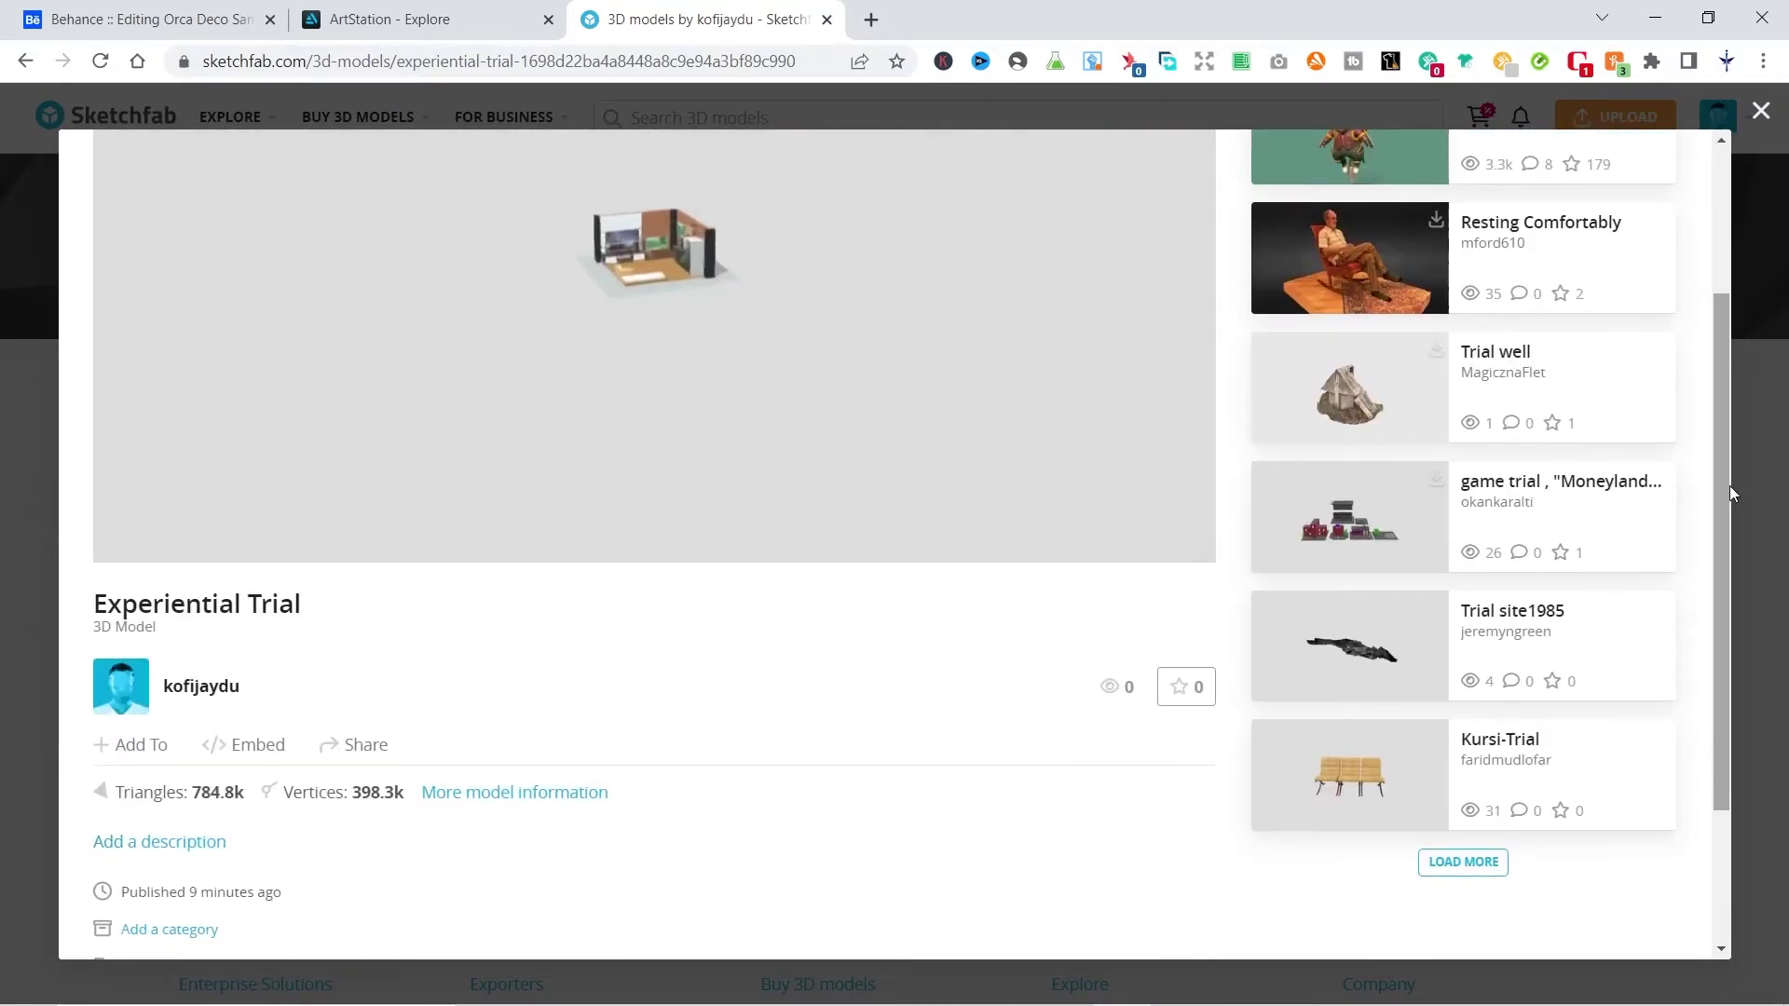
pyautogui.click(266, 751)
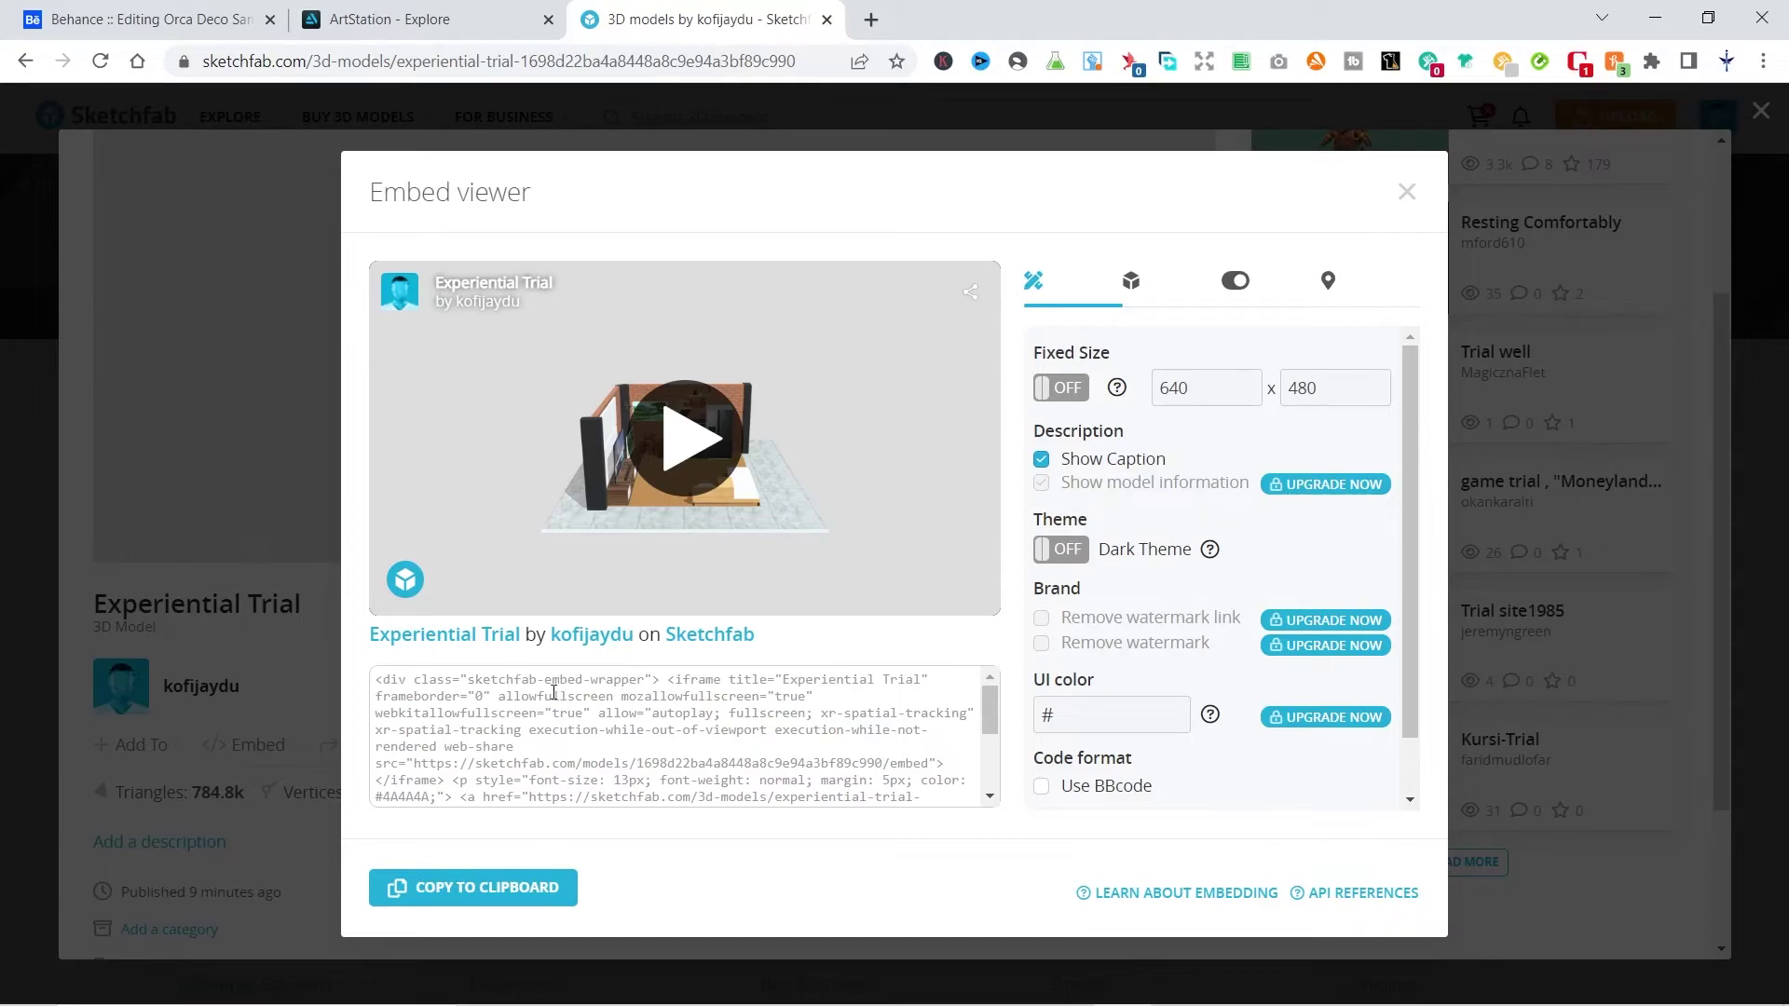
pyautogui.click(520, 893)
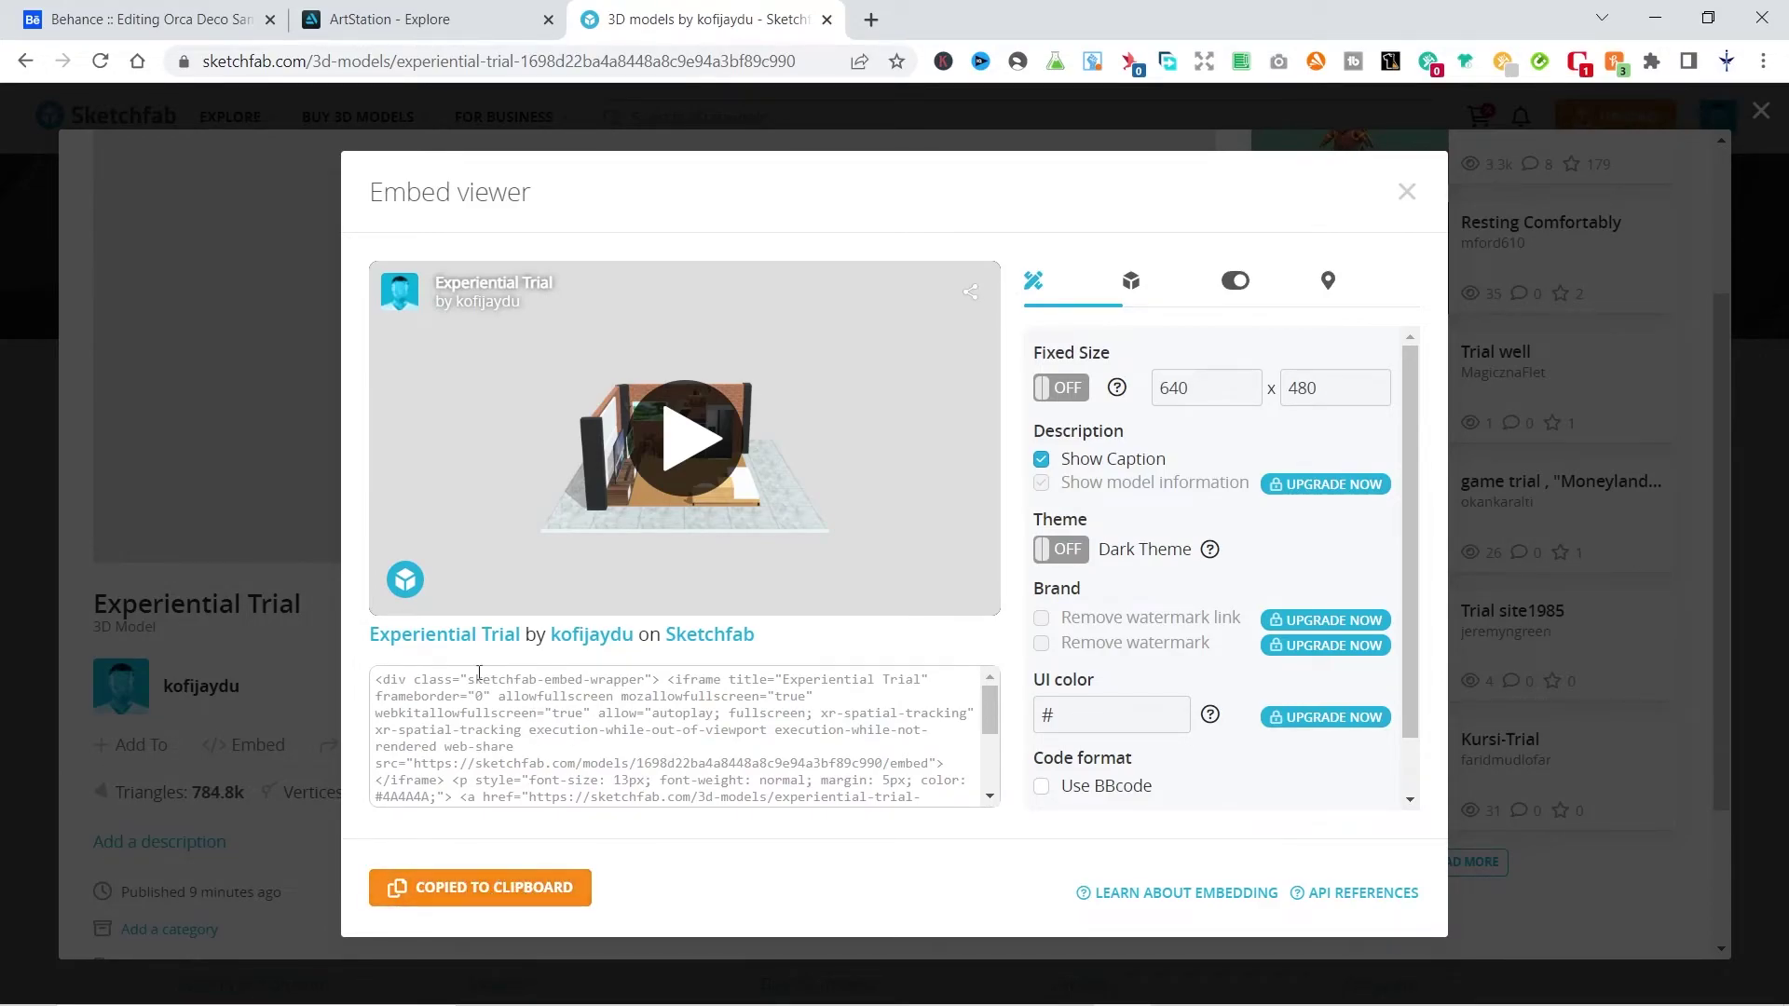
# Return to the Behance project, paste the copied code as the 3D embed code and embed the model.
pyautogui.click(195, 33)
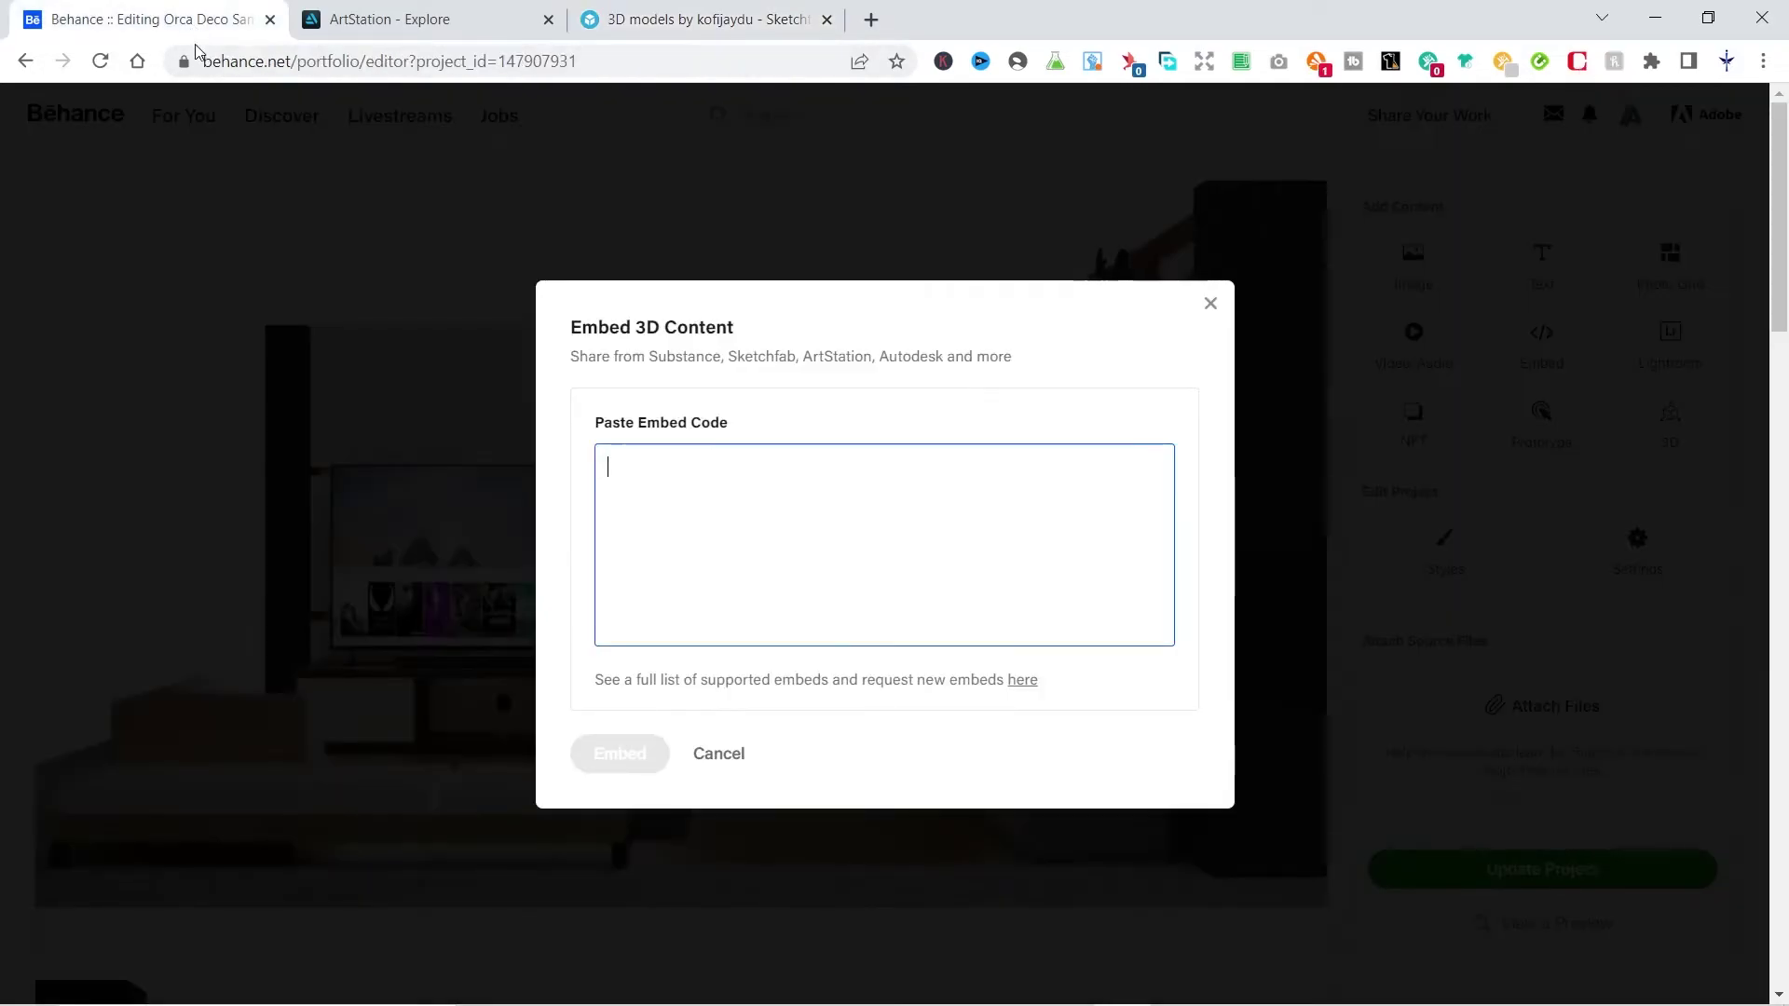
pyautogui.rightClick(695, 485)
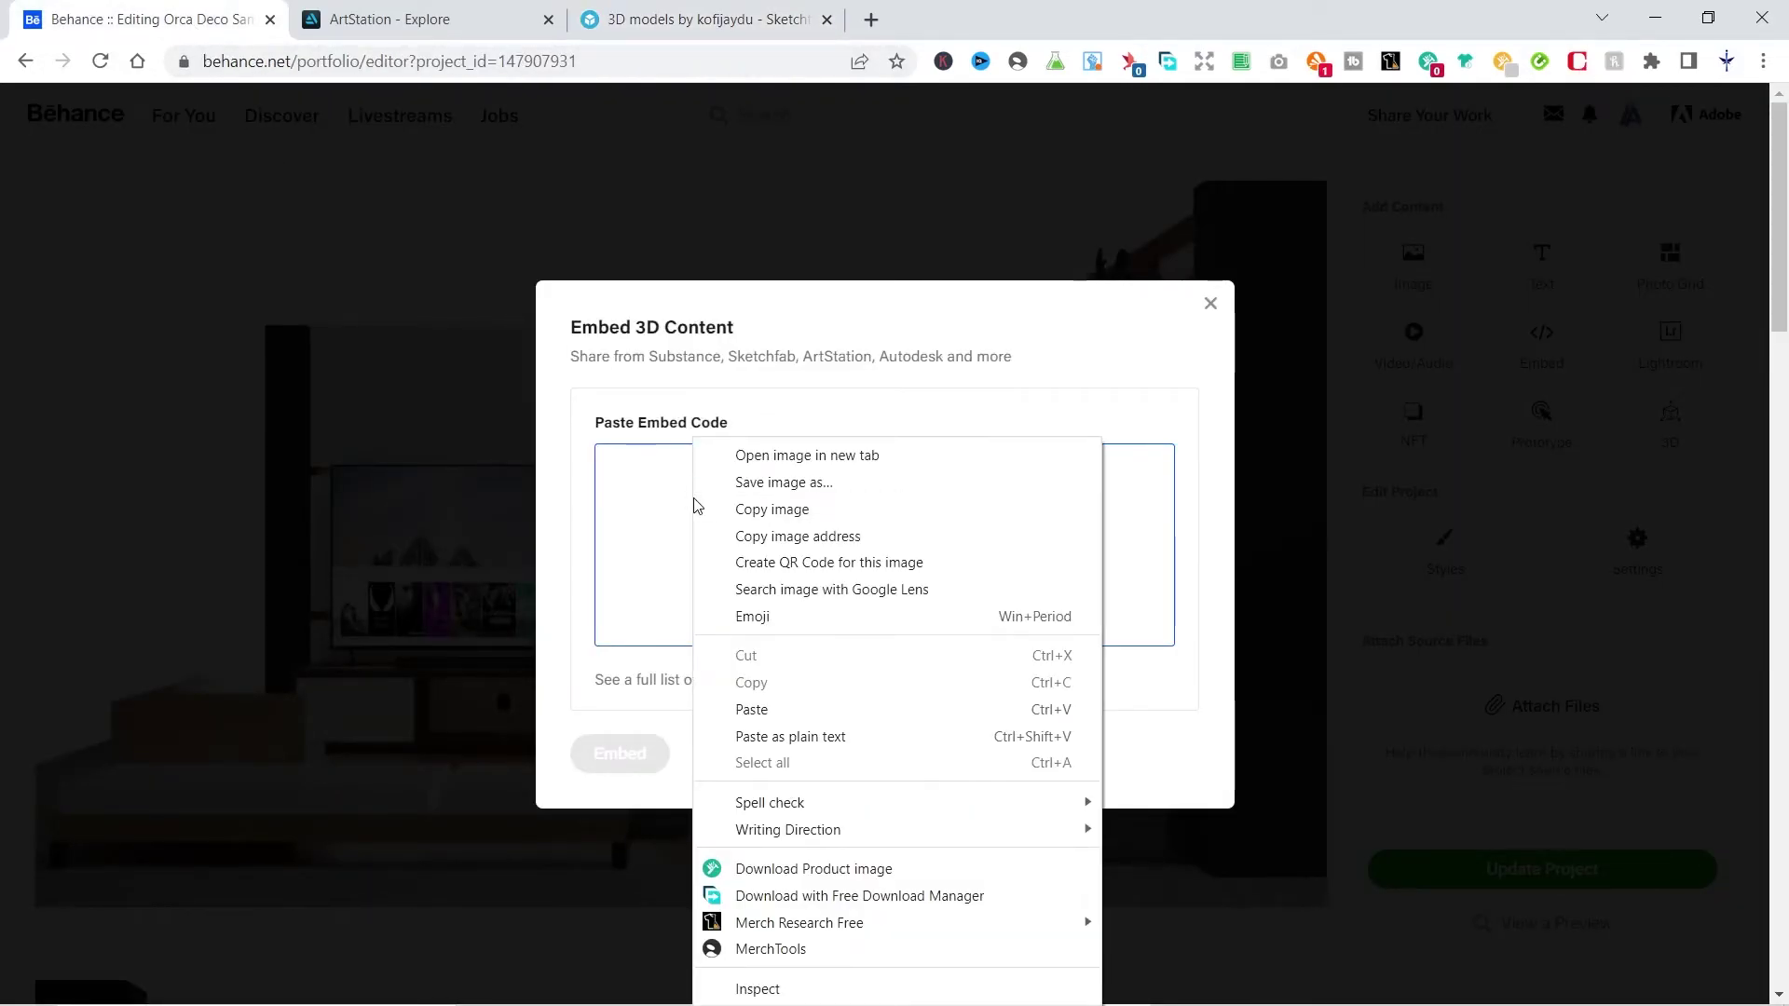
pyautogui.click(630, 498)
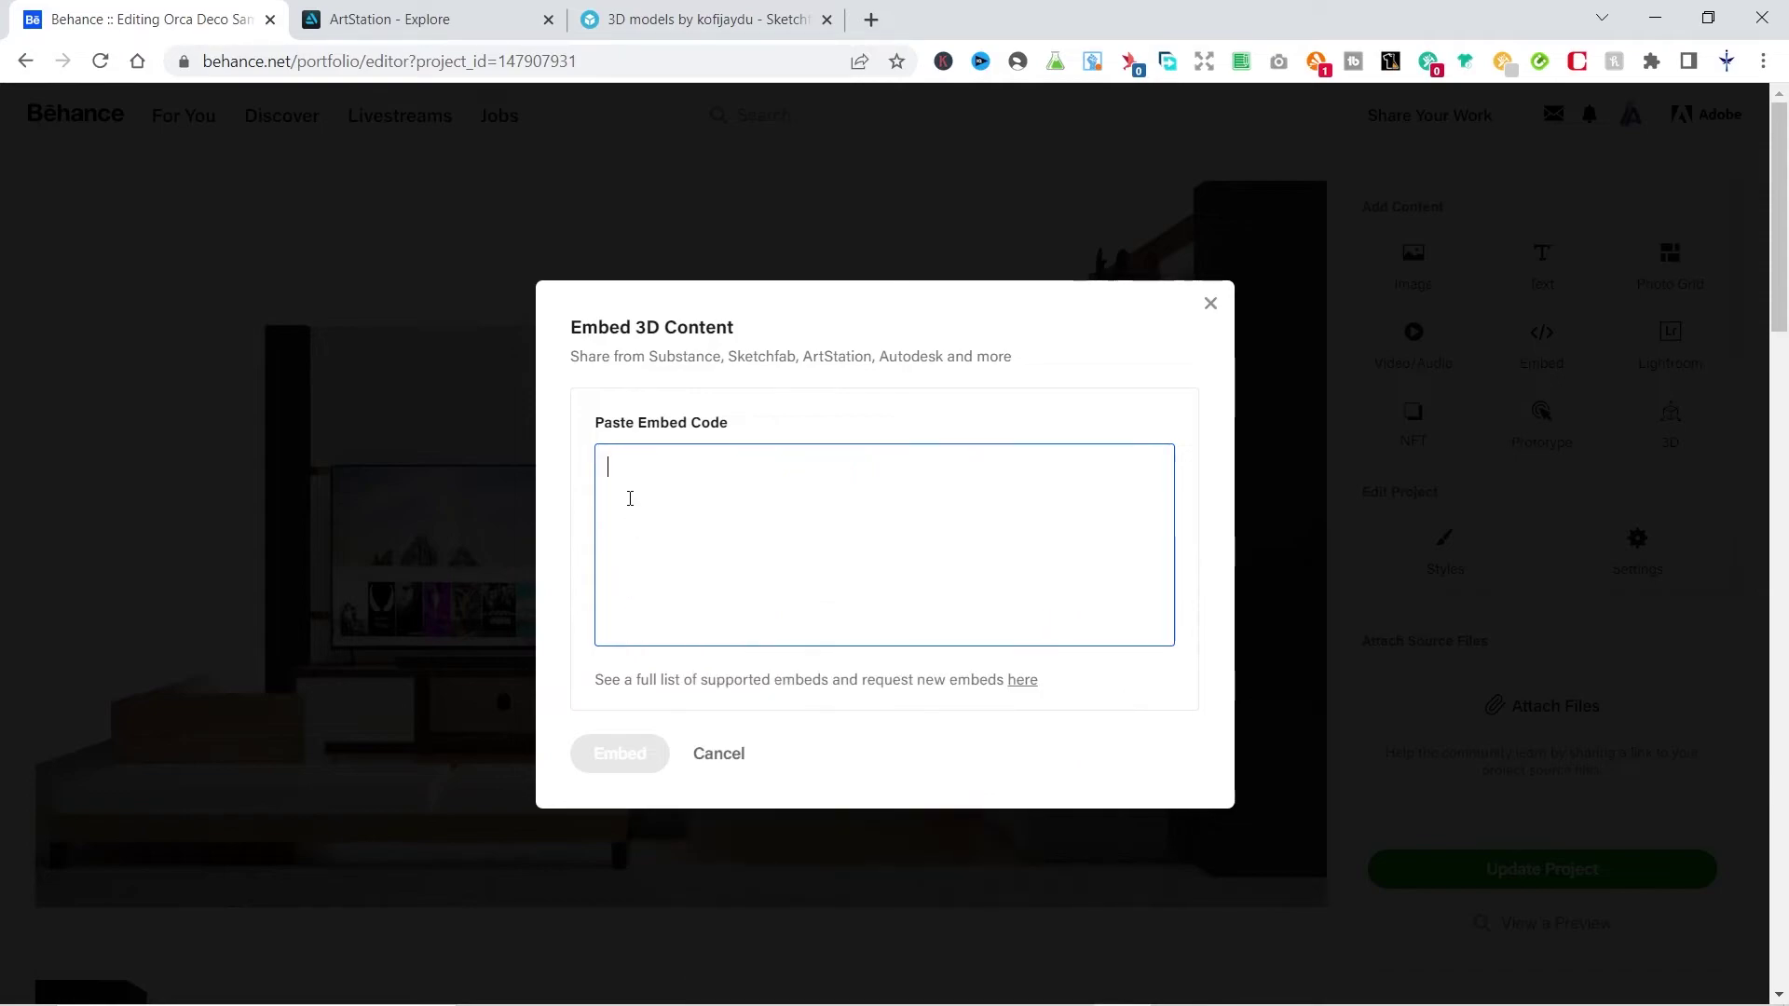
pyautogui.hotkey('ctrl', 'v')
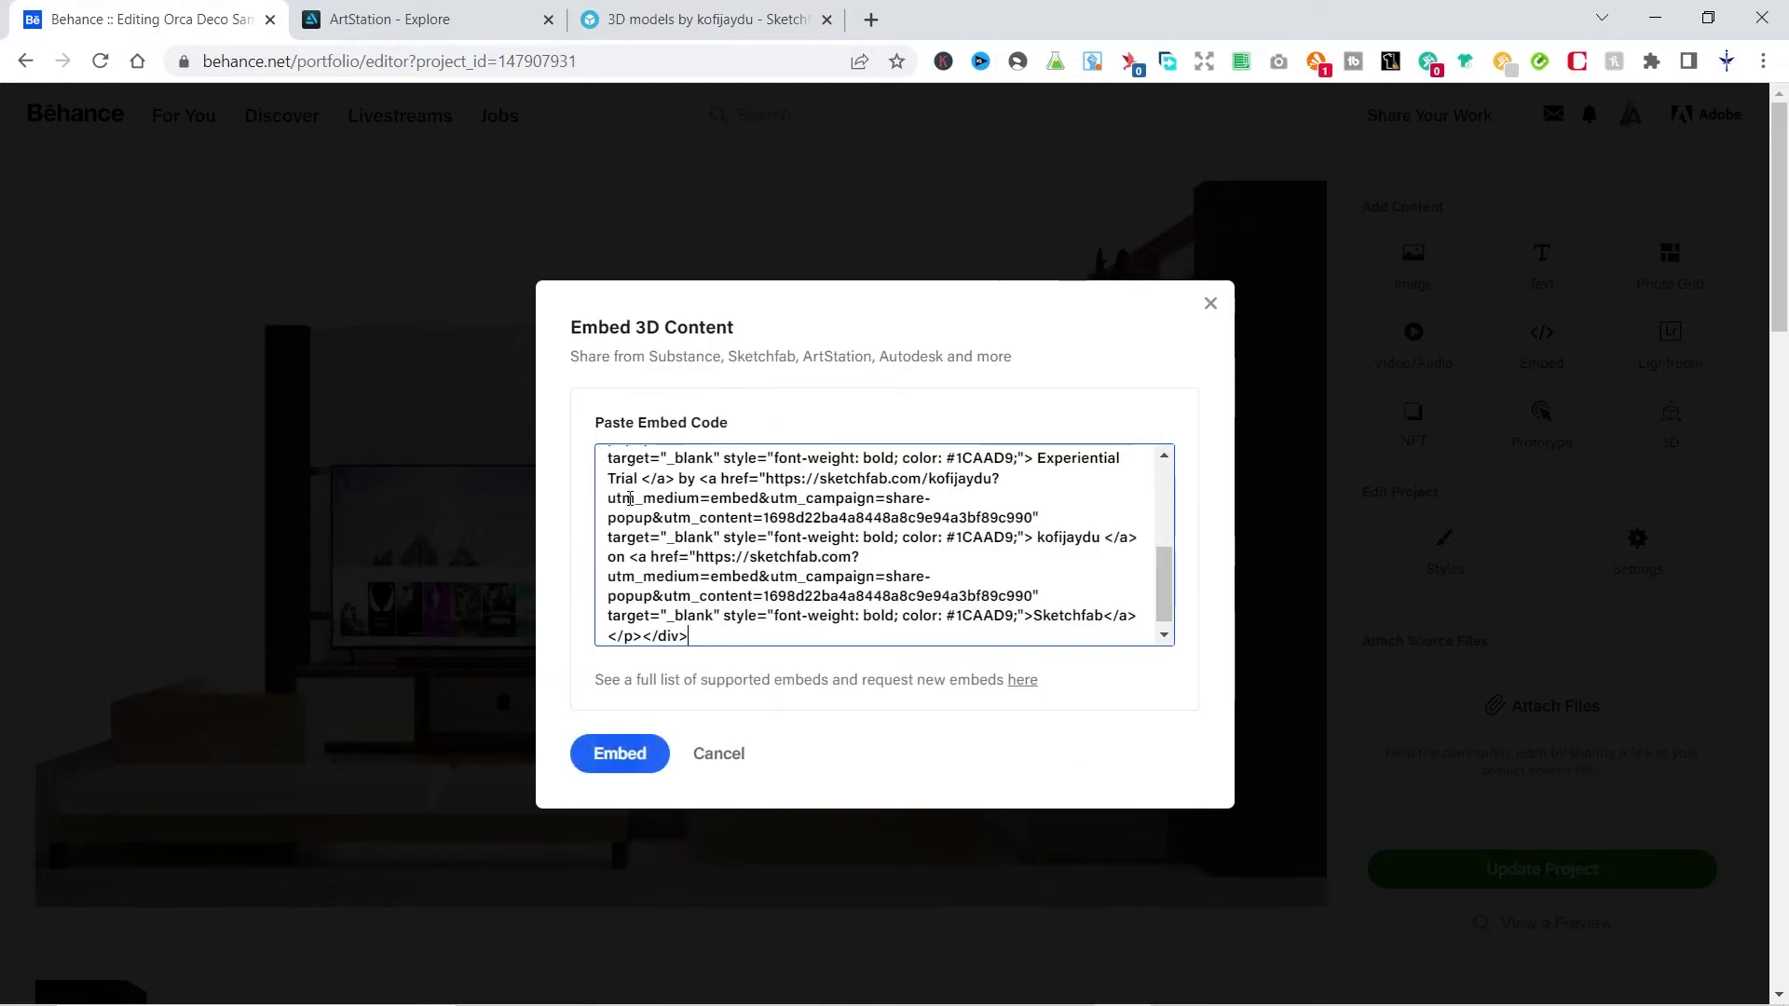
pyautogui.click(605, 755)
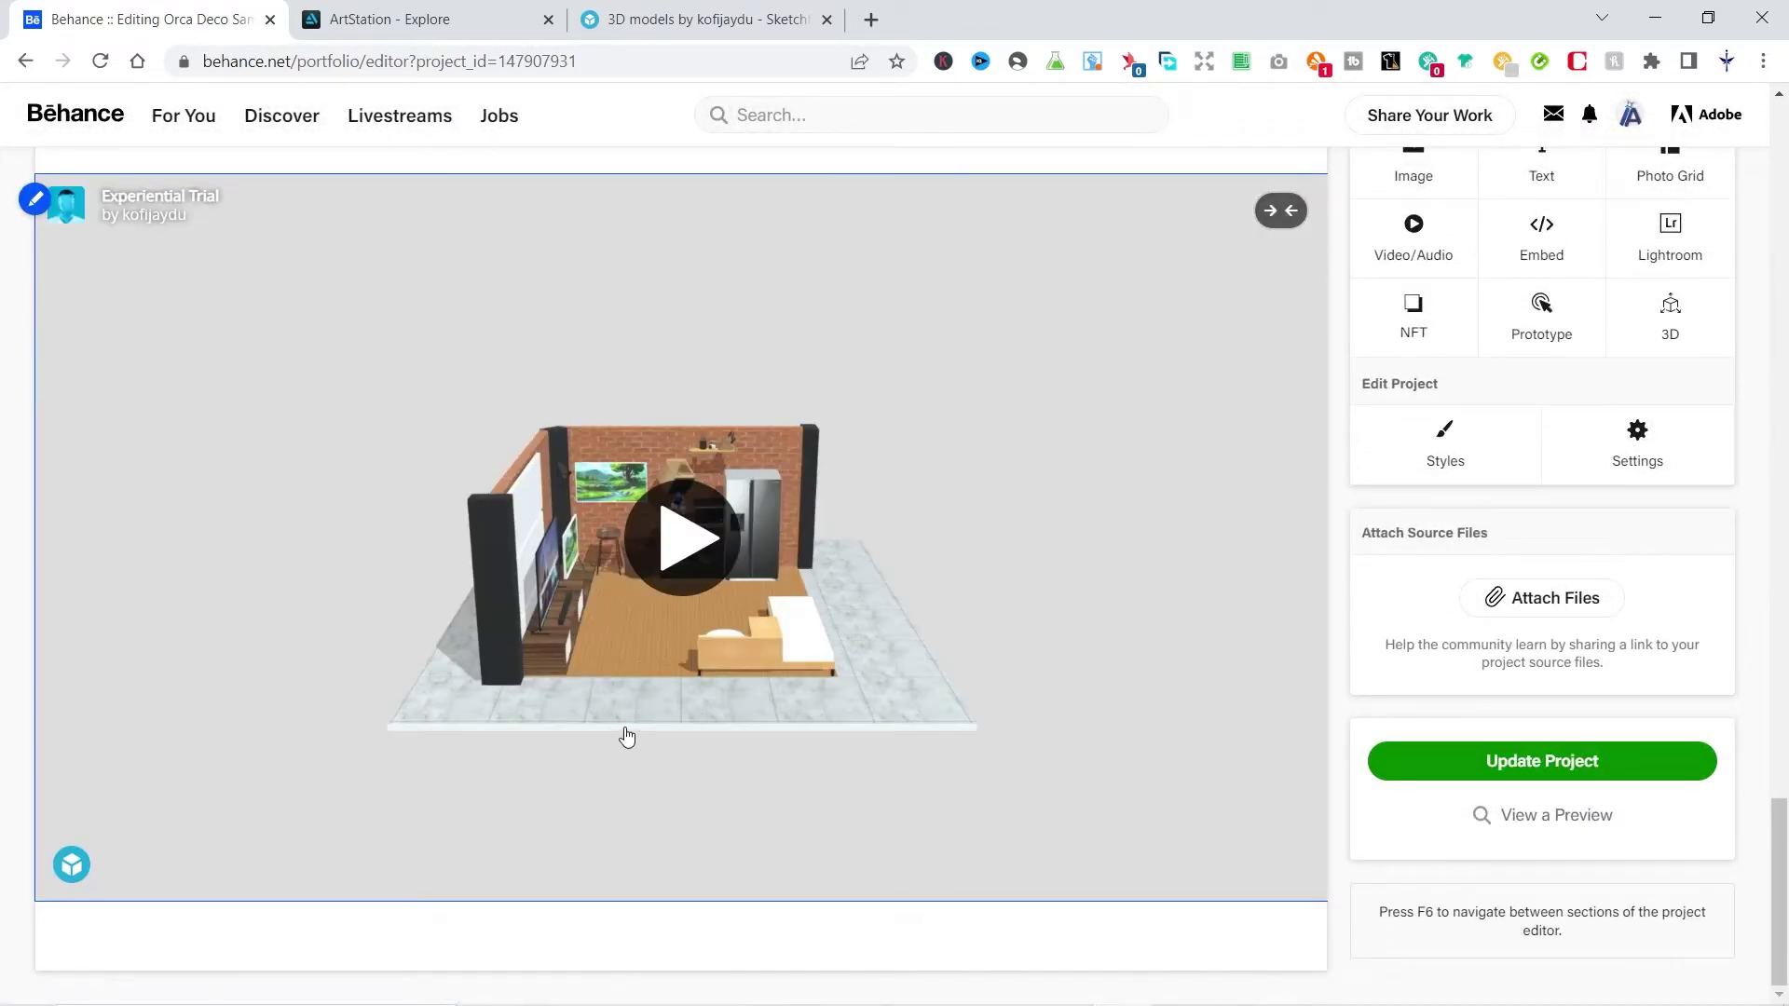
# Load the embedded Experiential Trial model in the project editor and inspect the room from a closer, rotated view.
pyautogui.click(700, 554)
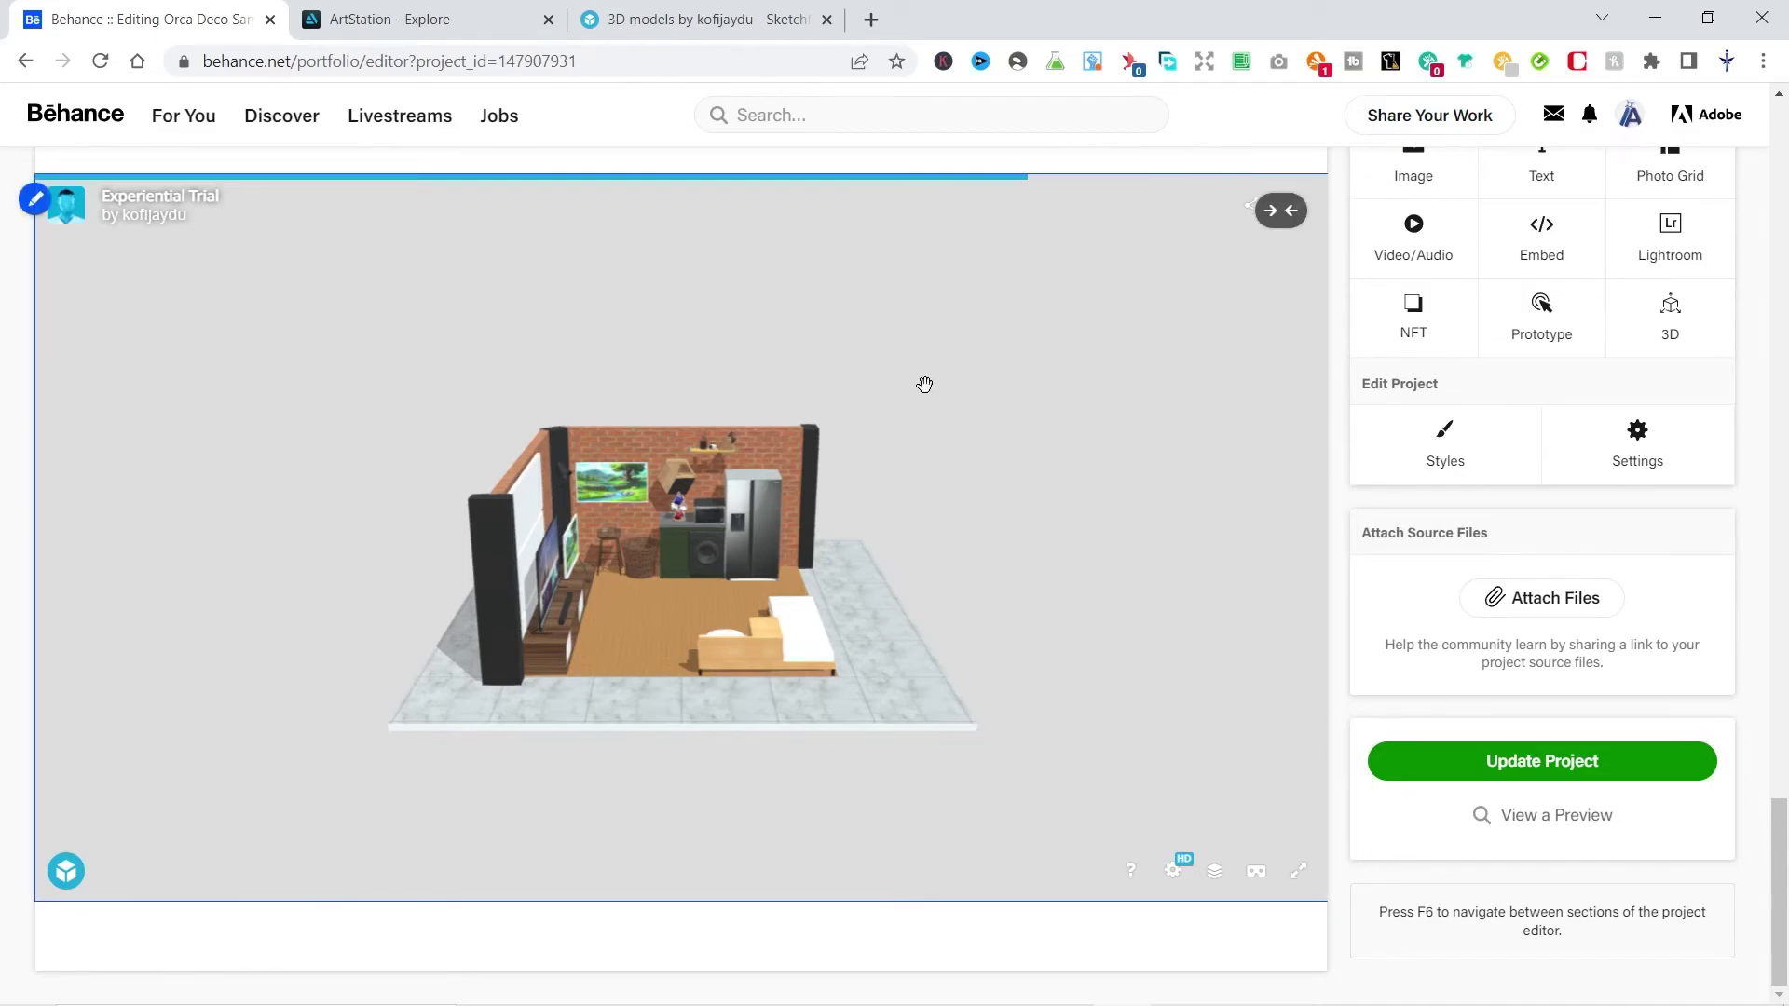
pyautogui.moveTo(935, 527)
pyautogui.mouseDown()
pyautogui.moveTo(627, 539)
pyautogui.moveTo(811, 547)
pyautogui.moveTo(539, 594)
pyautogui.moveTo(653, 502)
pyautogui.moveTo(771, 592)
pyautogui.mouseUp()
pyautogui.scroll(3, 624, 515)
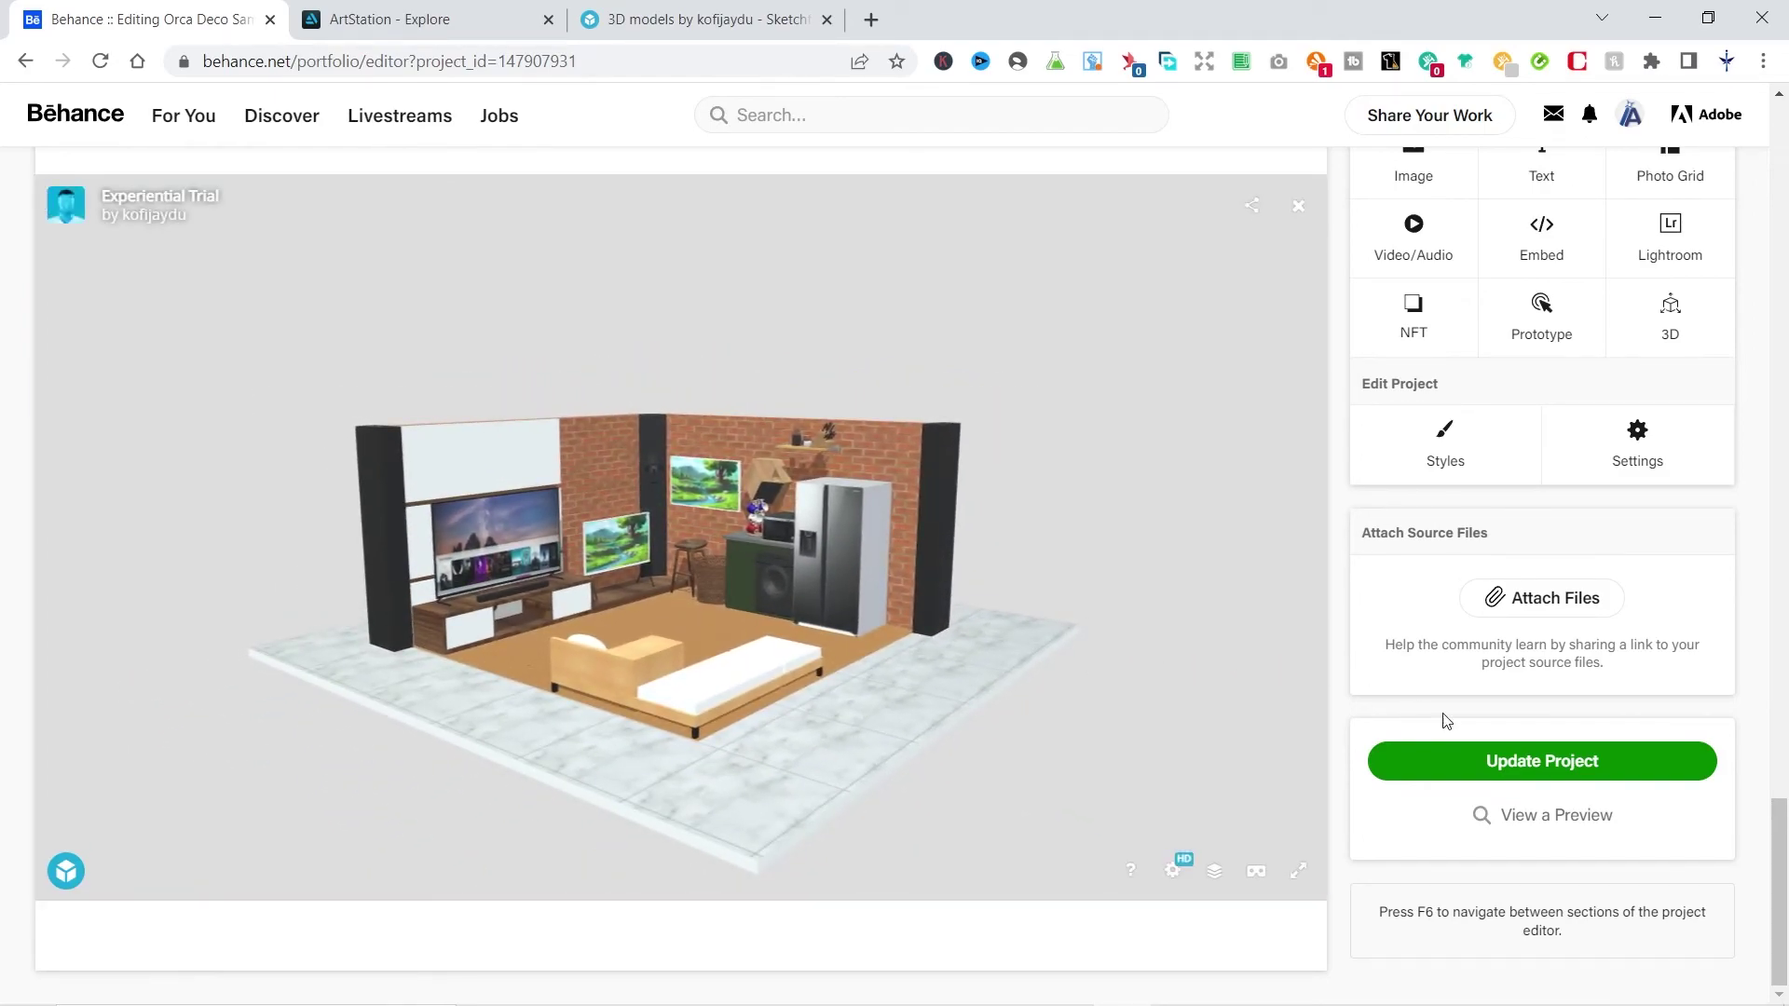
pyautogui.click(1545, 759)
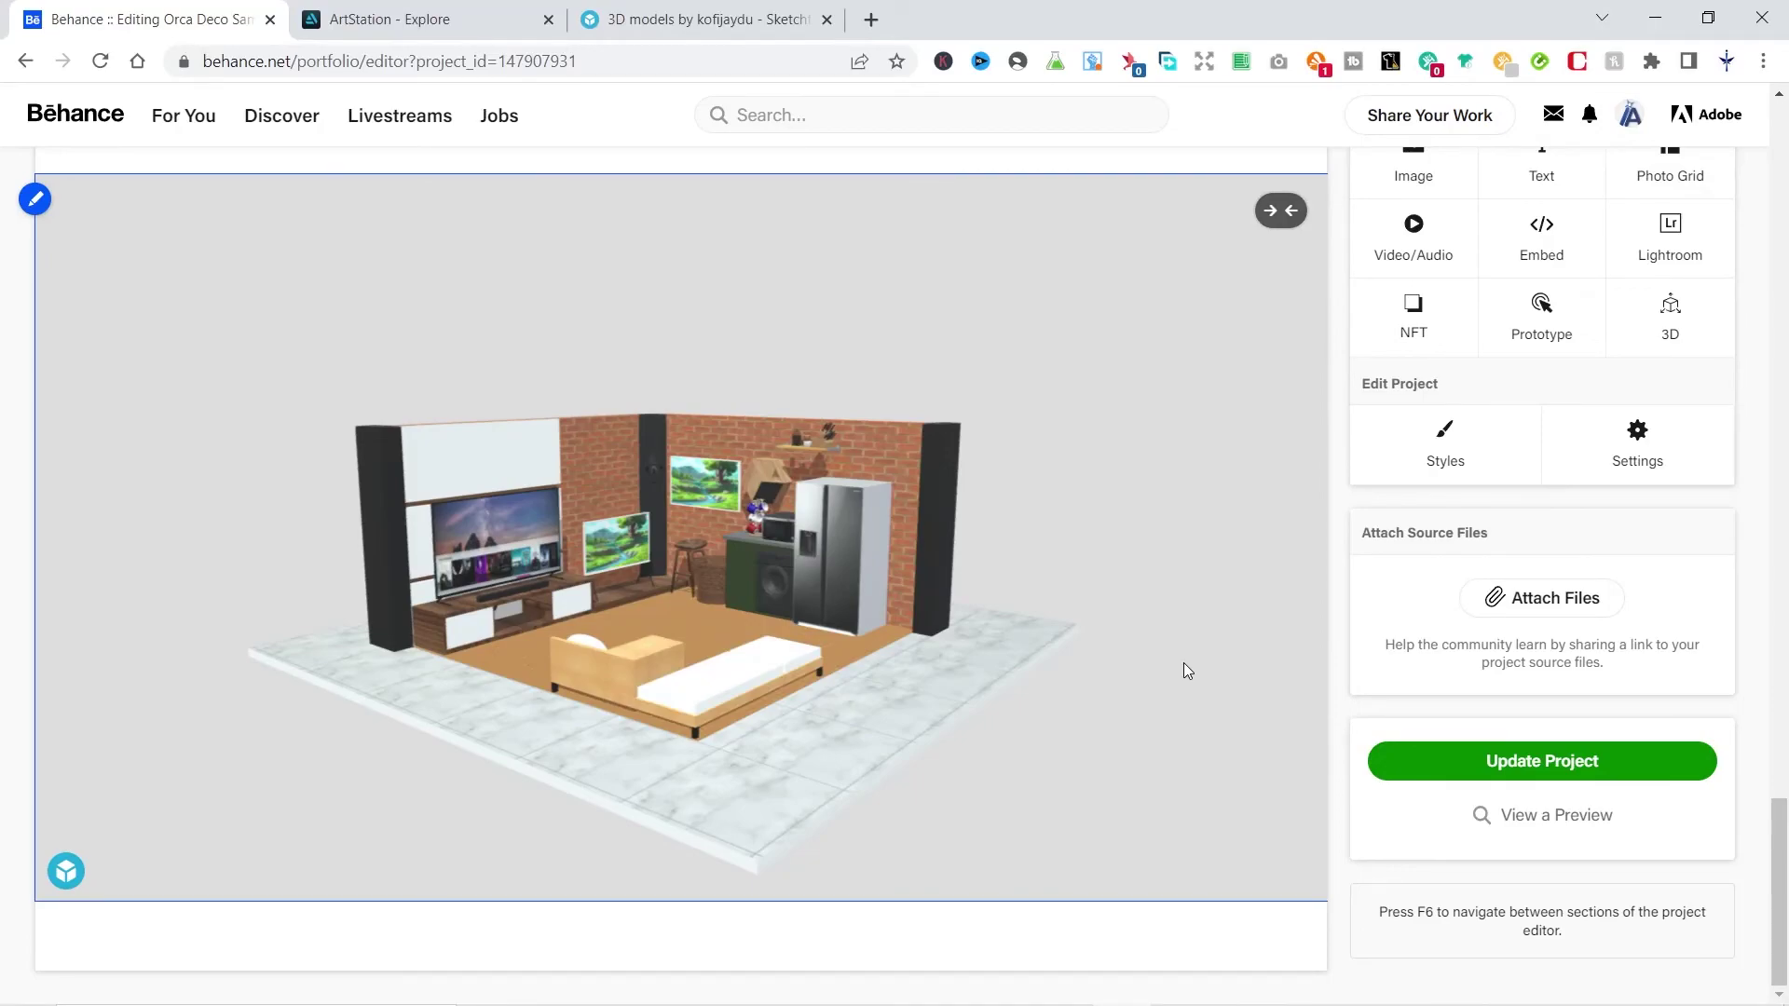
# Preview the project and load the embedded Experiential Trial model below the project images.
pyautogui.click(1511, 816)
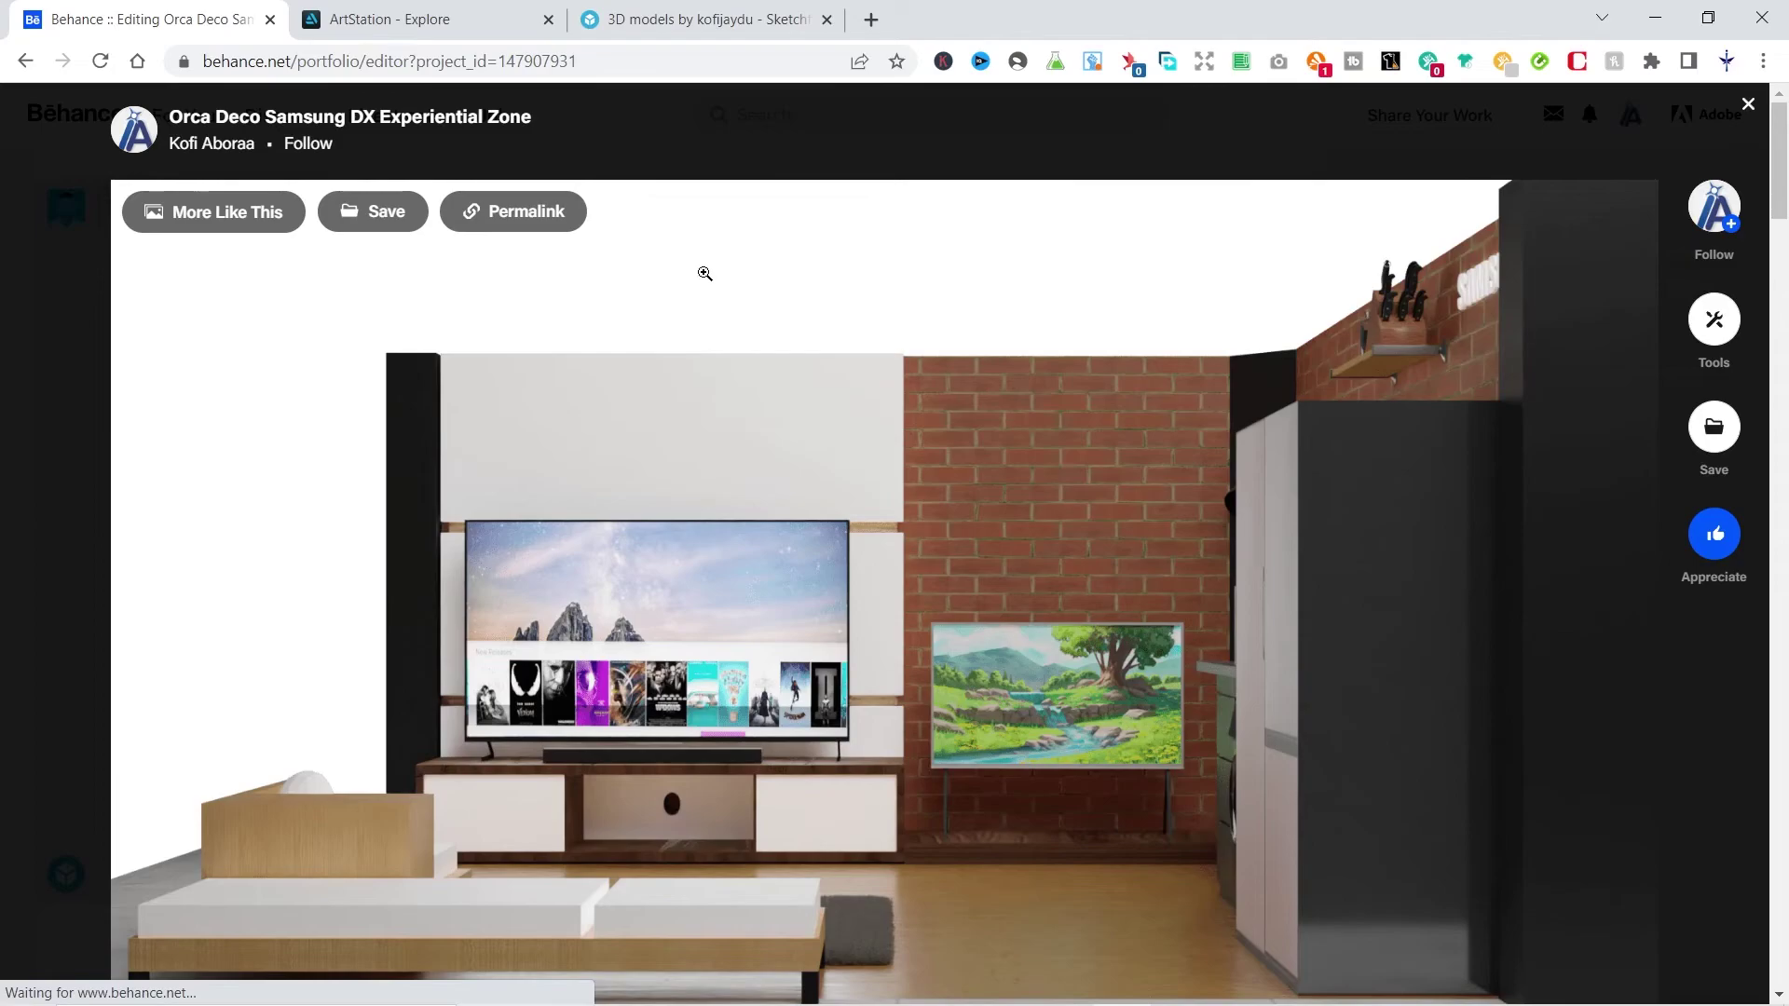
pyautogui.scroll(-10, 715, 291)
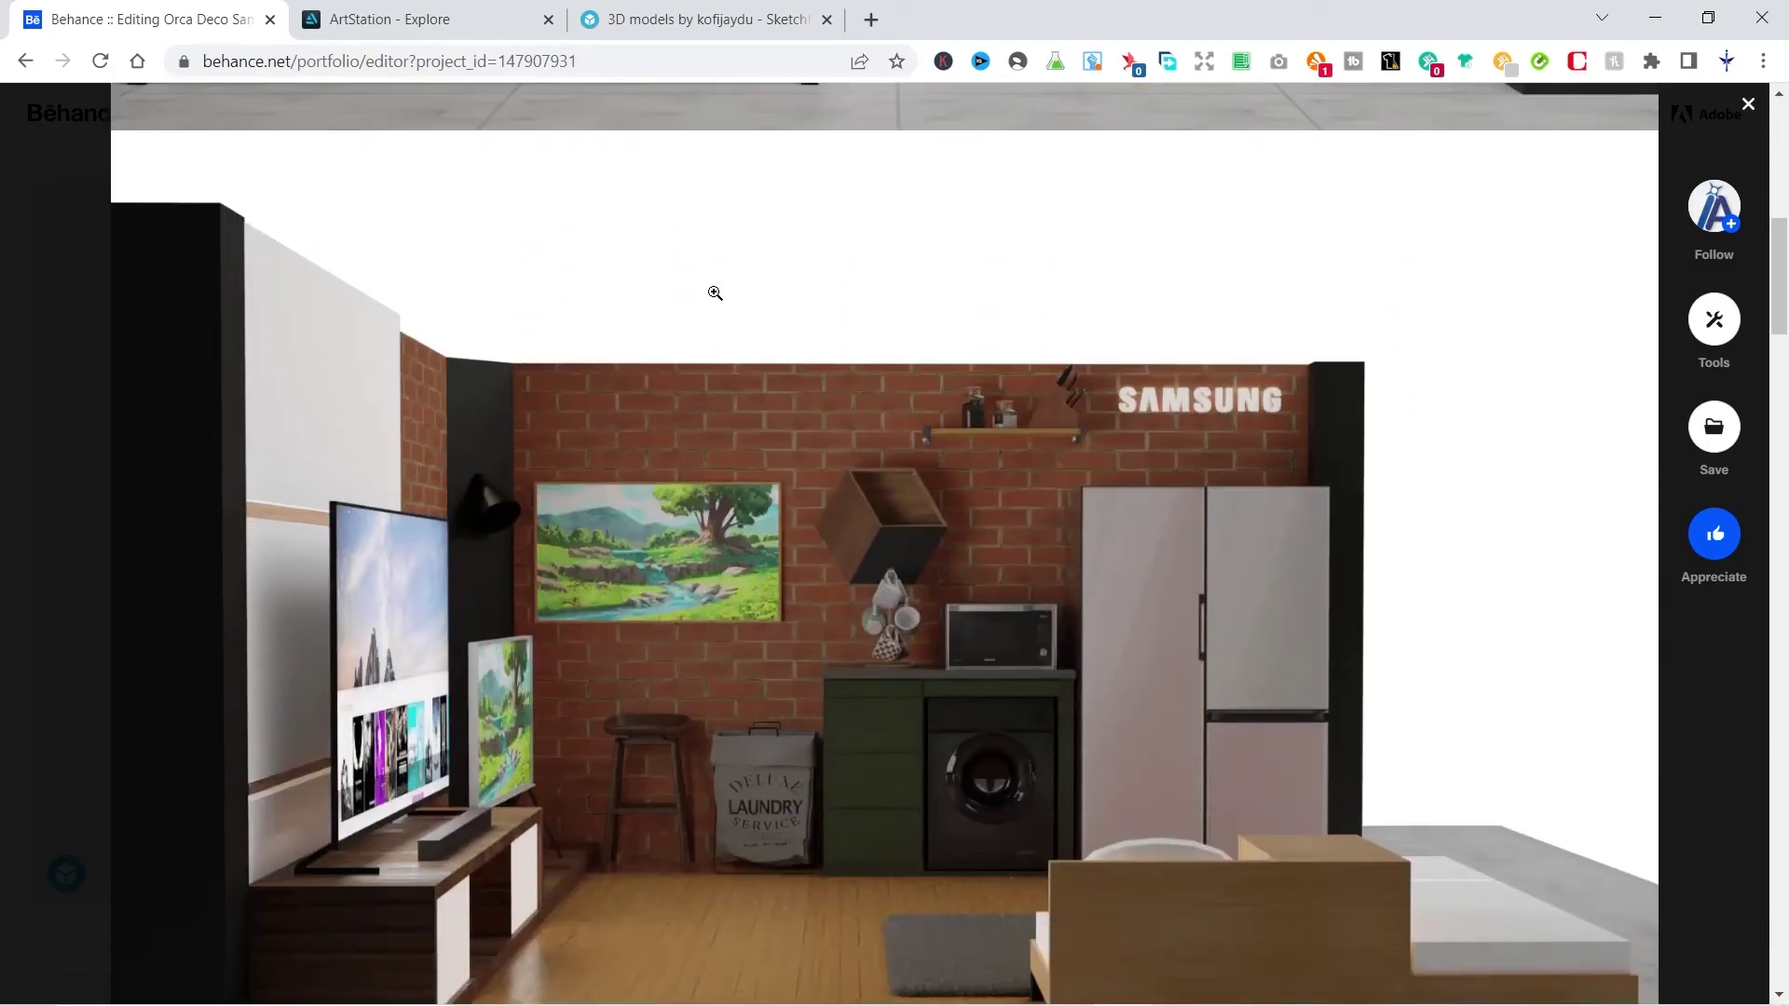
pyautogui.scroll(-20, 715, 291)
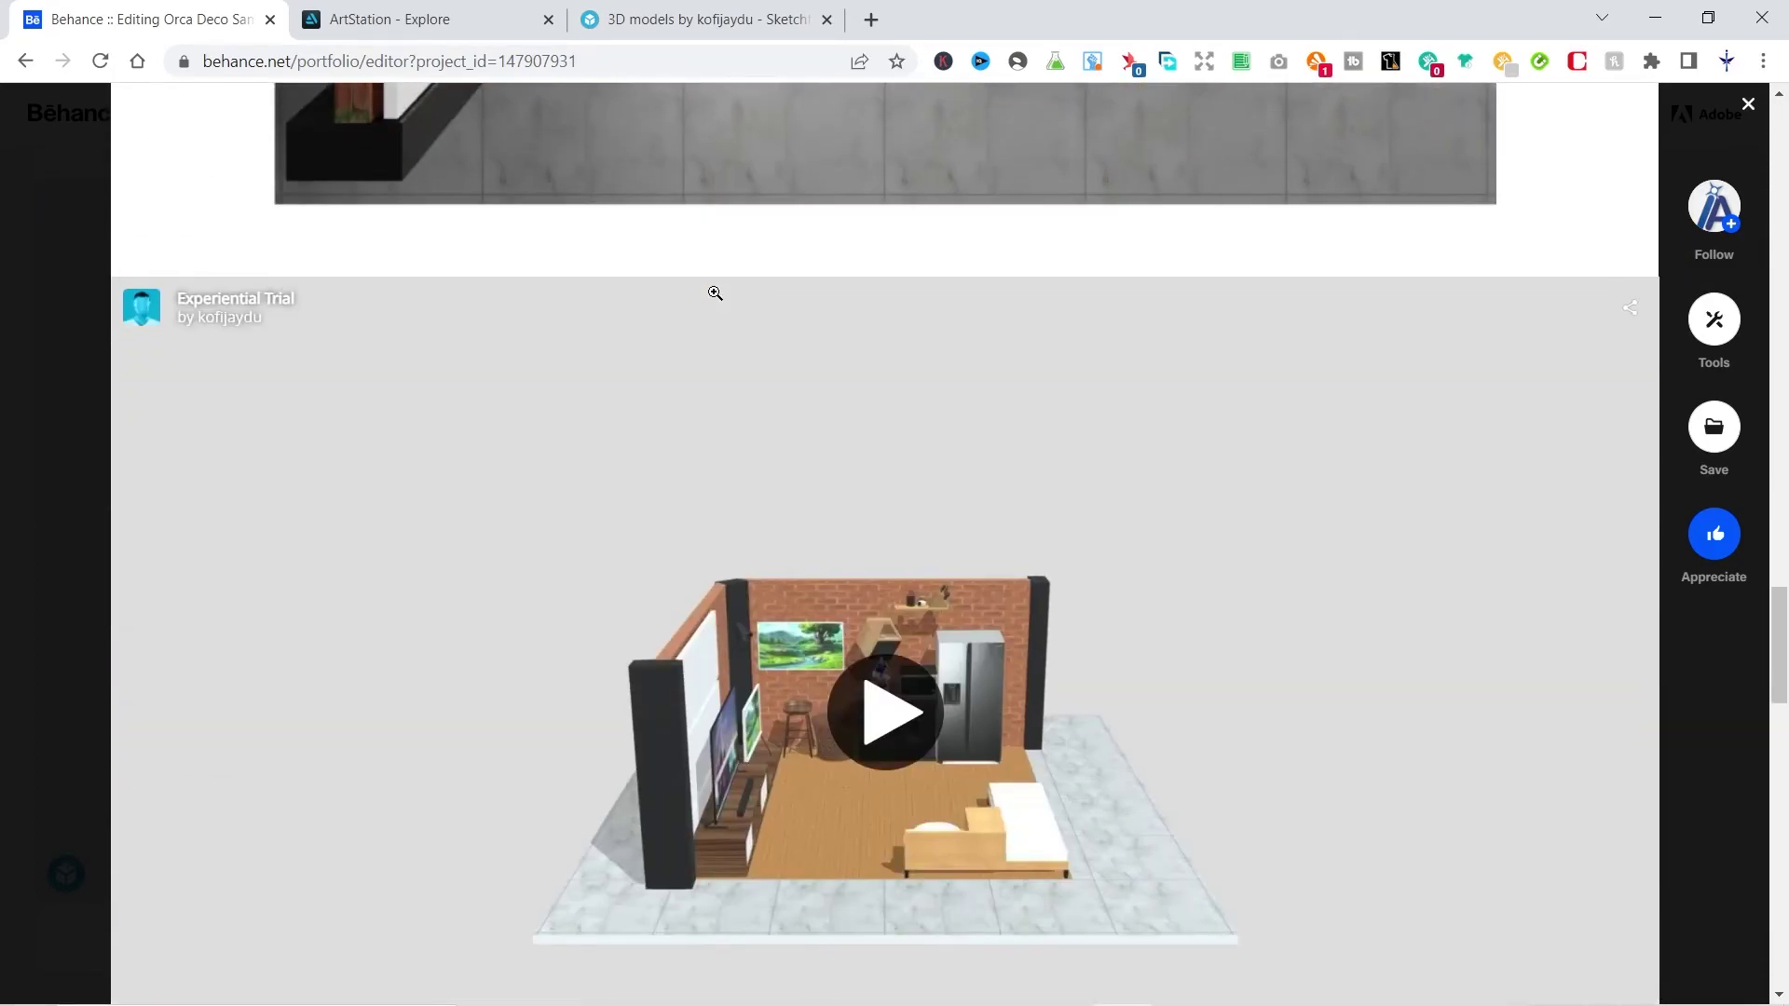
pyautogui.scroll(-3, 715, 293)
pyautogui.click(910, 486)
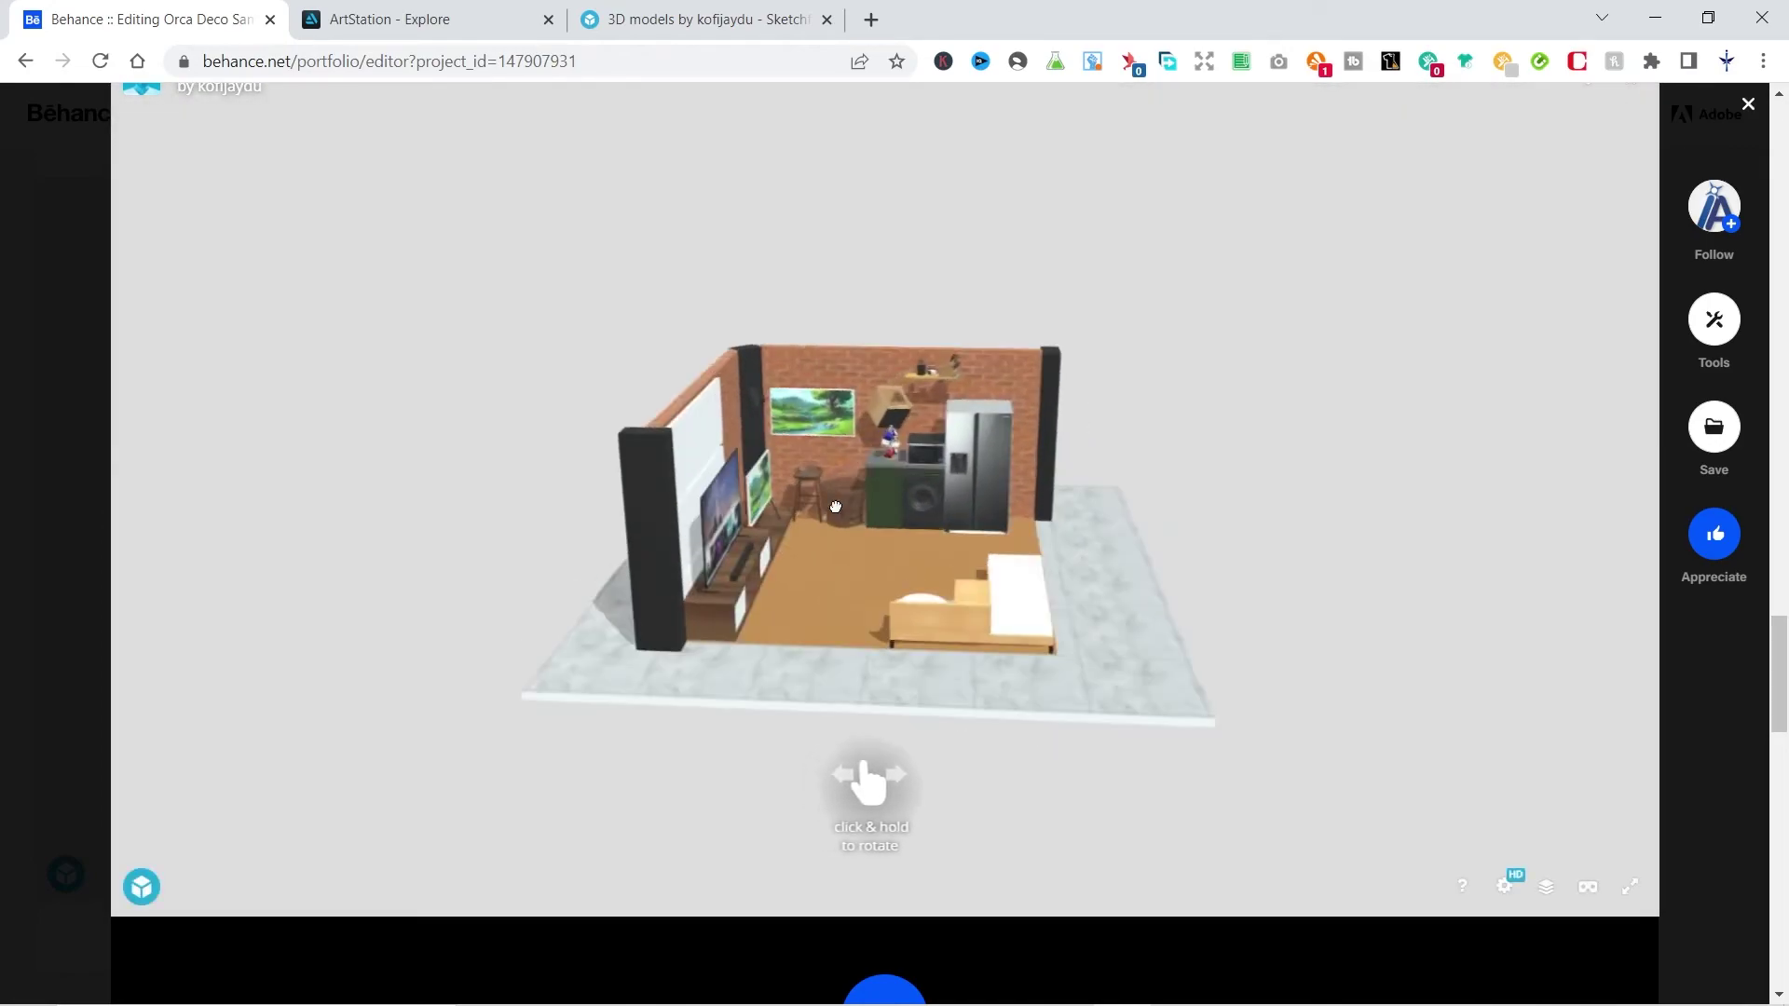
# Inspect the embedded room in the project preview from several angles and distances.
pyautogui.moveTo(836, 507); pyautogui.dragTo(731, 497)
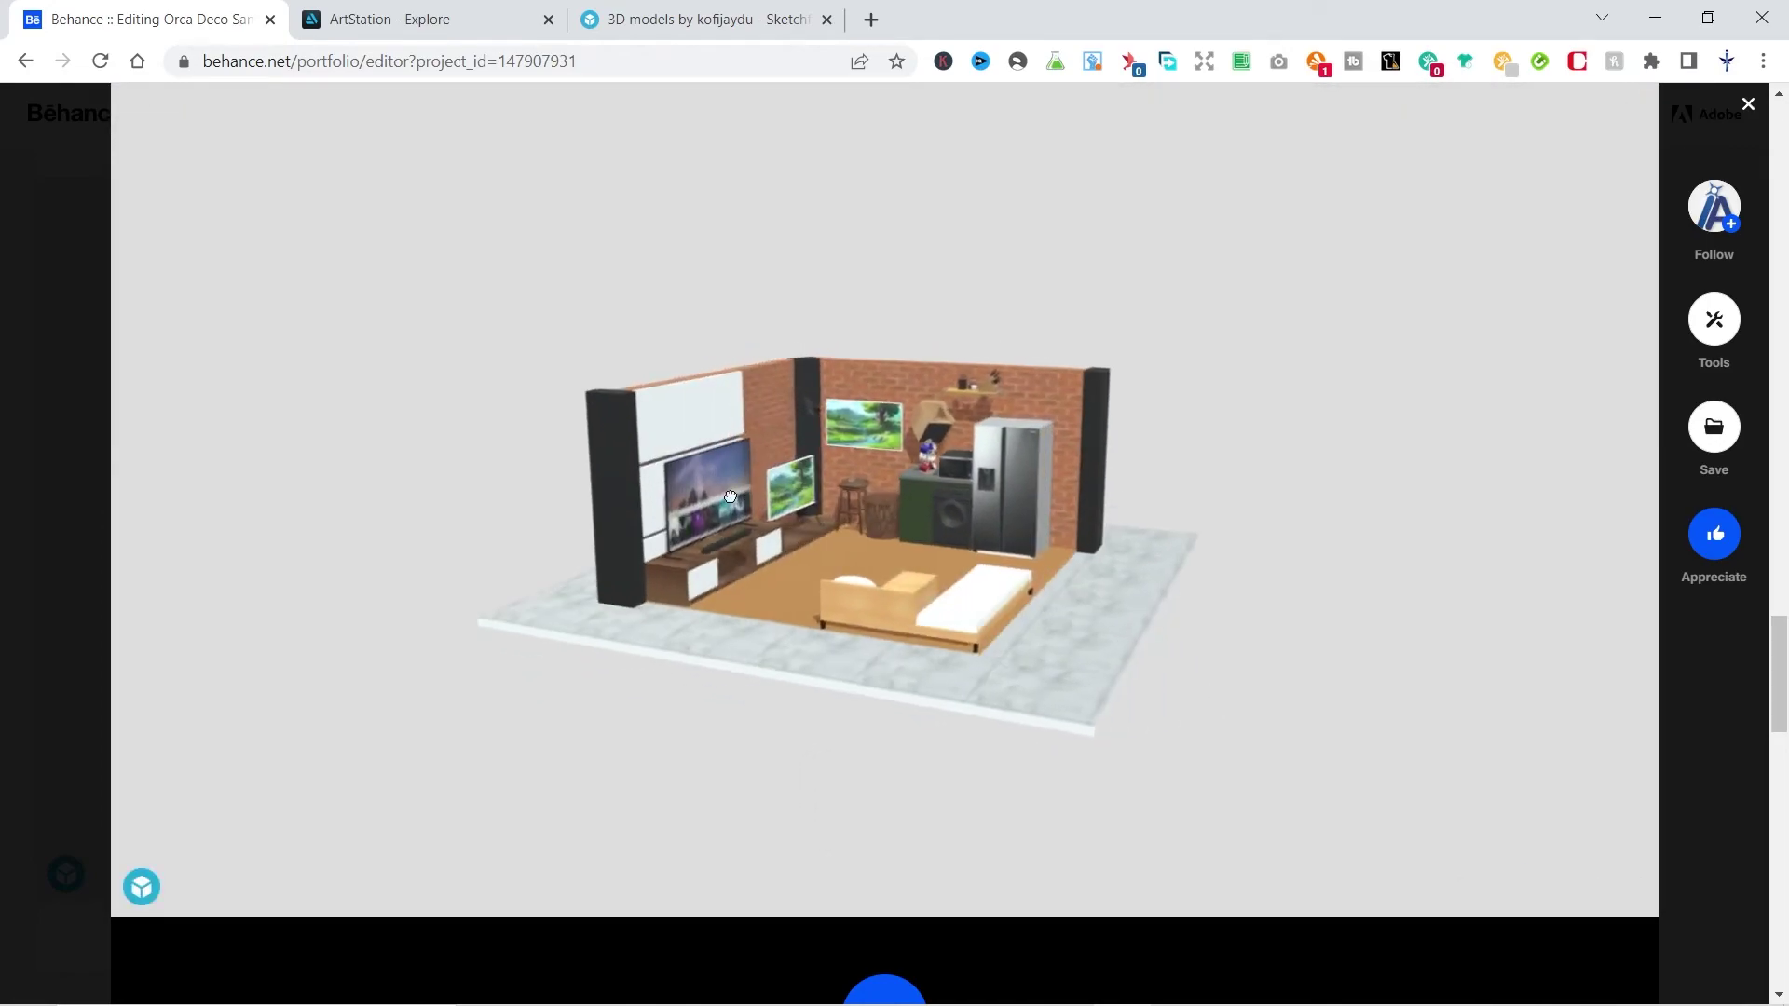
pyautogui.moveTo(643, 598)
pyautogui.mouseDown()
pyautogui.moveTo(624, 578)
pyautogui.moveTo(770, 534)
pyautogui.mouseUp()
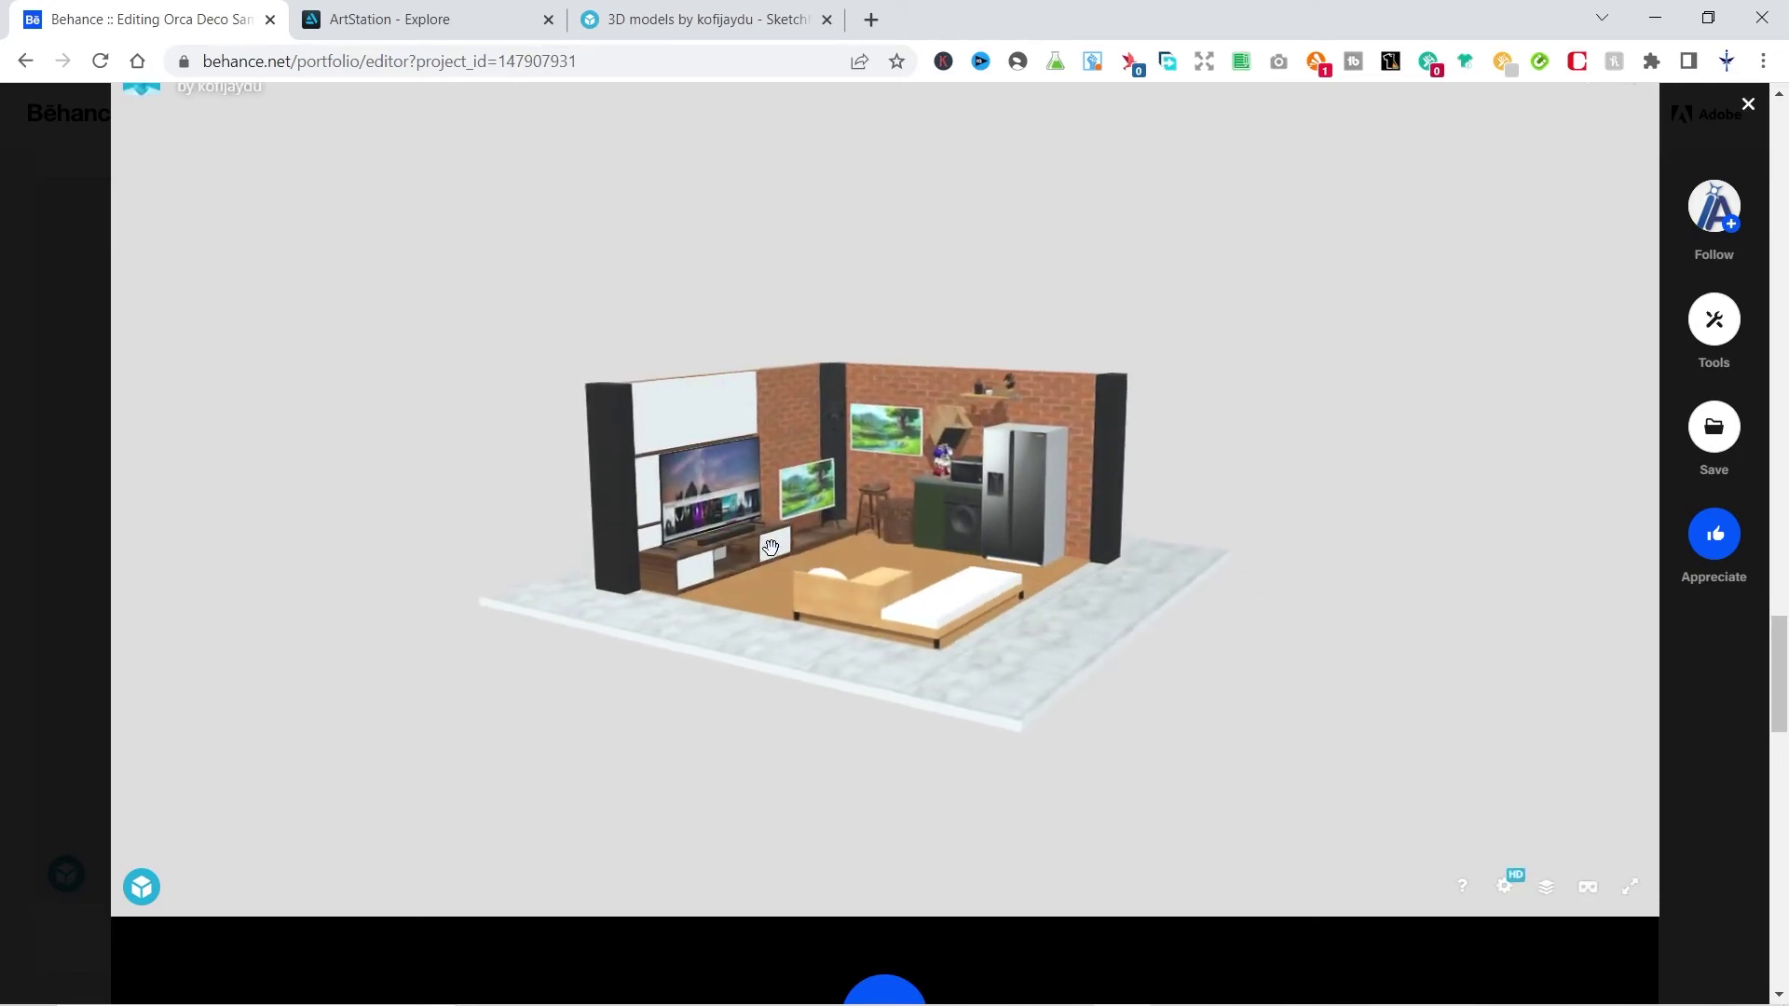
pyautogui.scroll(5, 771, 546)
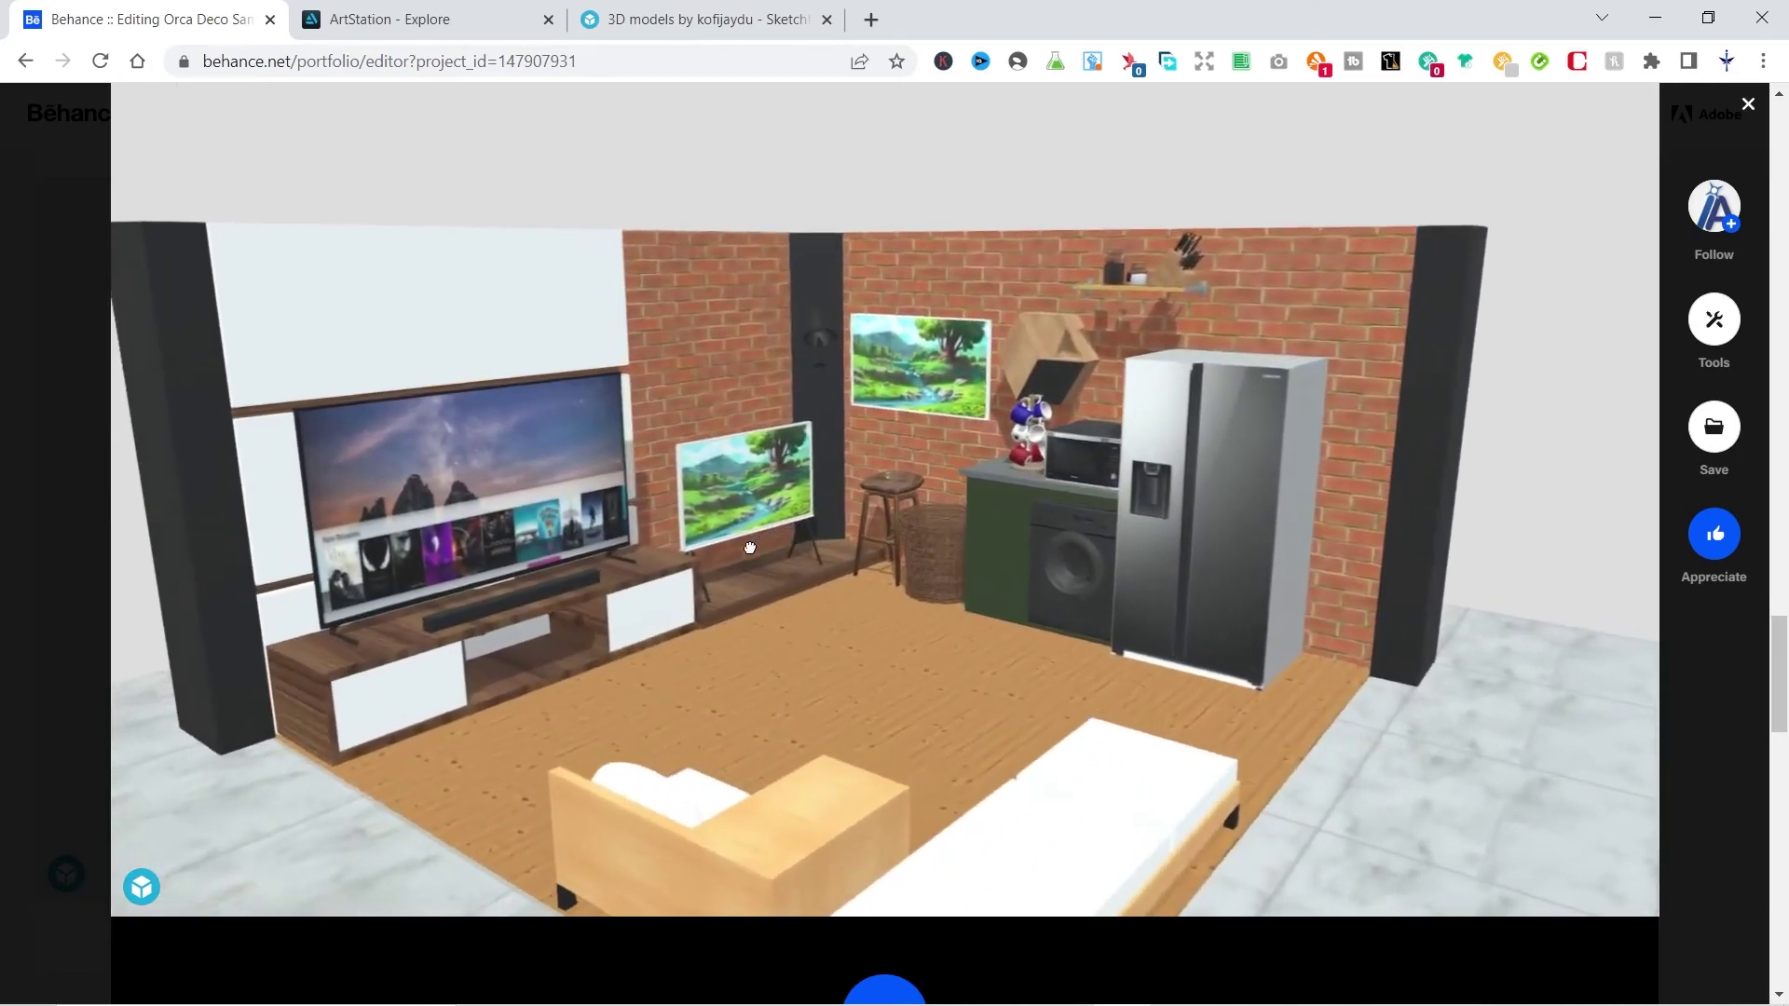
pyautogui.scroll(-3, 750, 548)
pyautogui.moveTo(750, 548)
pyautogui.mouseDown()
pyautogui.moveTo(868, 535)
pyautogui.moveTo(608, 514)
pyautogui.moveTo(812, 512)
pyautogui.moveTo(697, 486)
pyautogui.mouseUp()
pyautogui.scroll(-2, 608, 513)
pyautogui.scroll(-5, 762, 498)
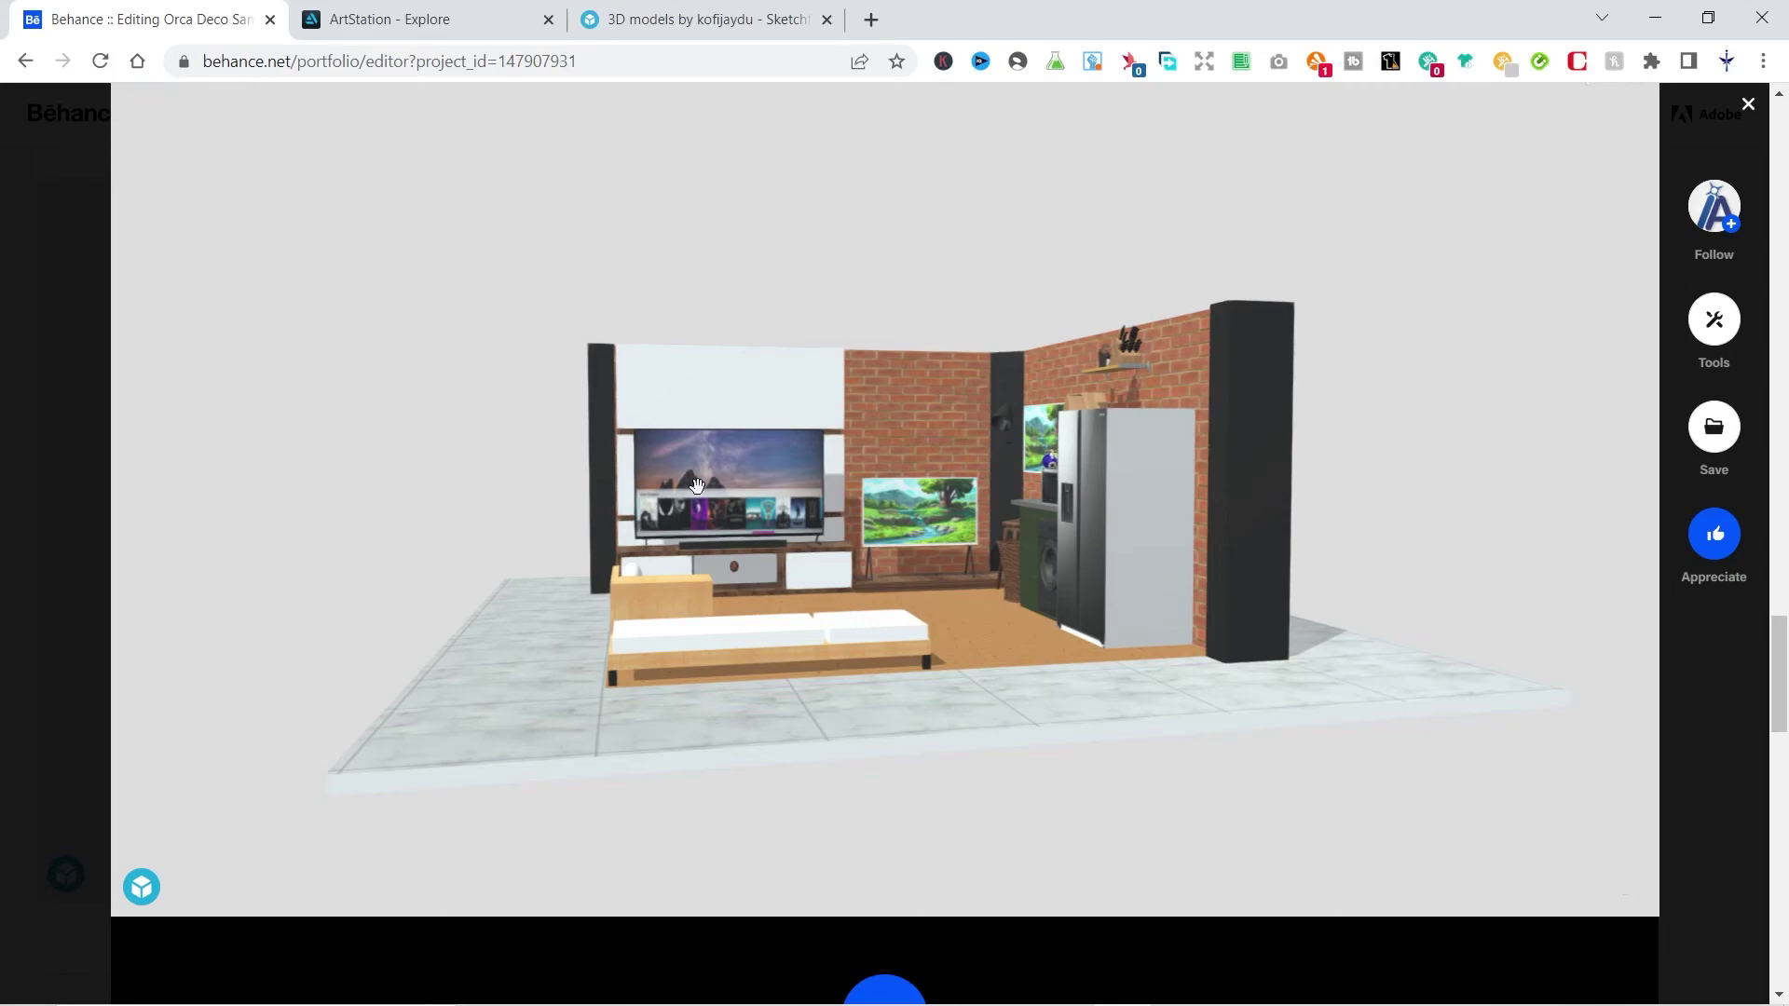
pyautogui.moveTo(697, 485); pyautogui.dragTo(807, 460)
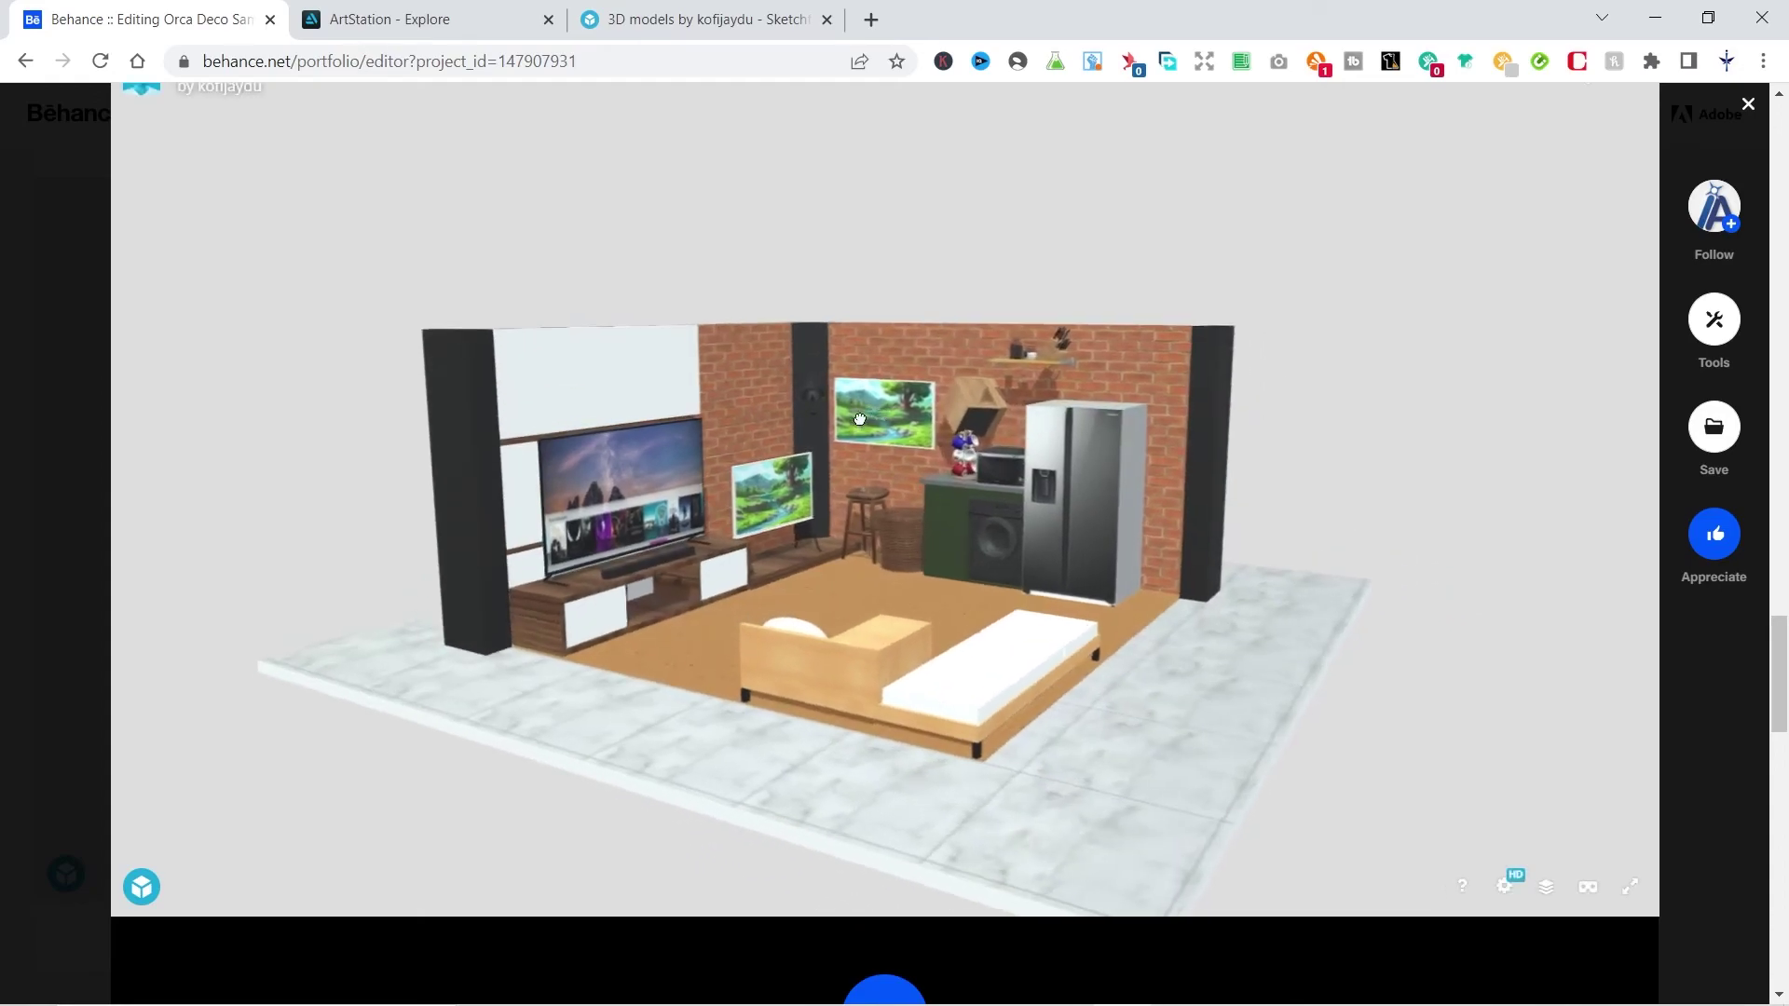
pyautogui.scroll(3, 842, 402)
pyautogui.scroll(-3, 842, 402)
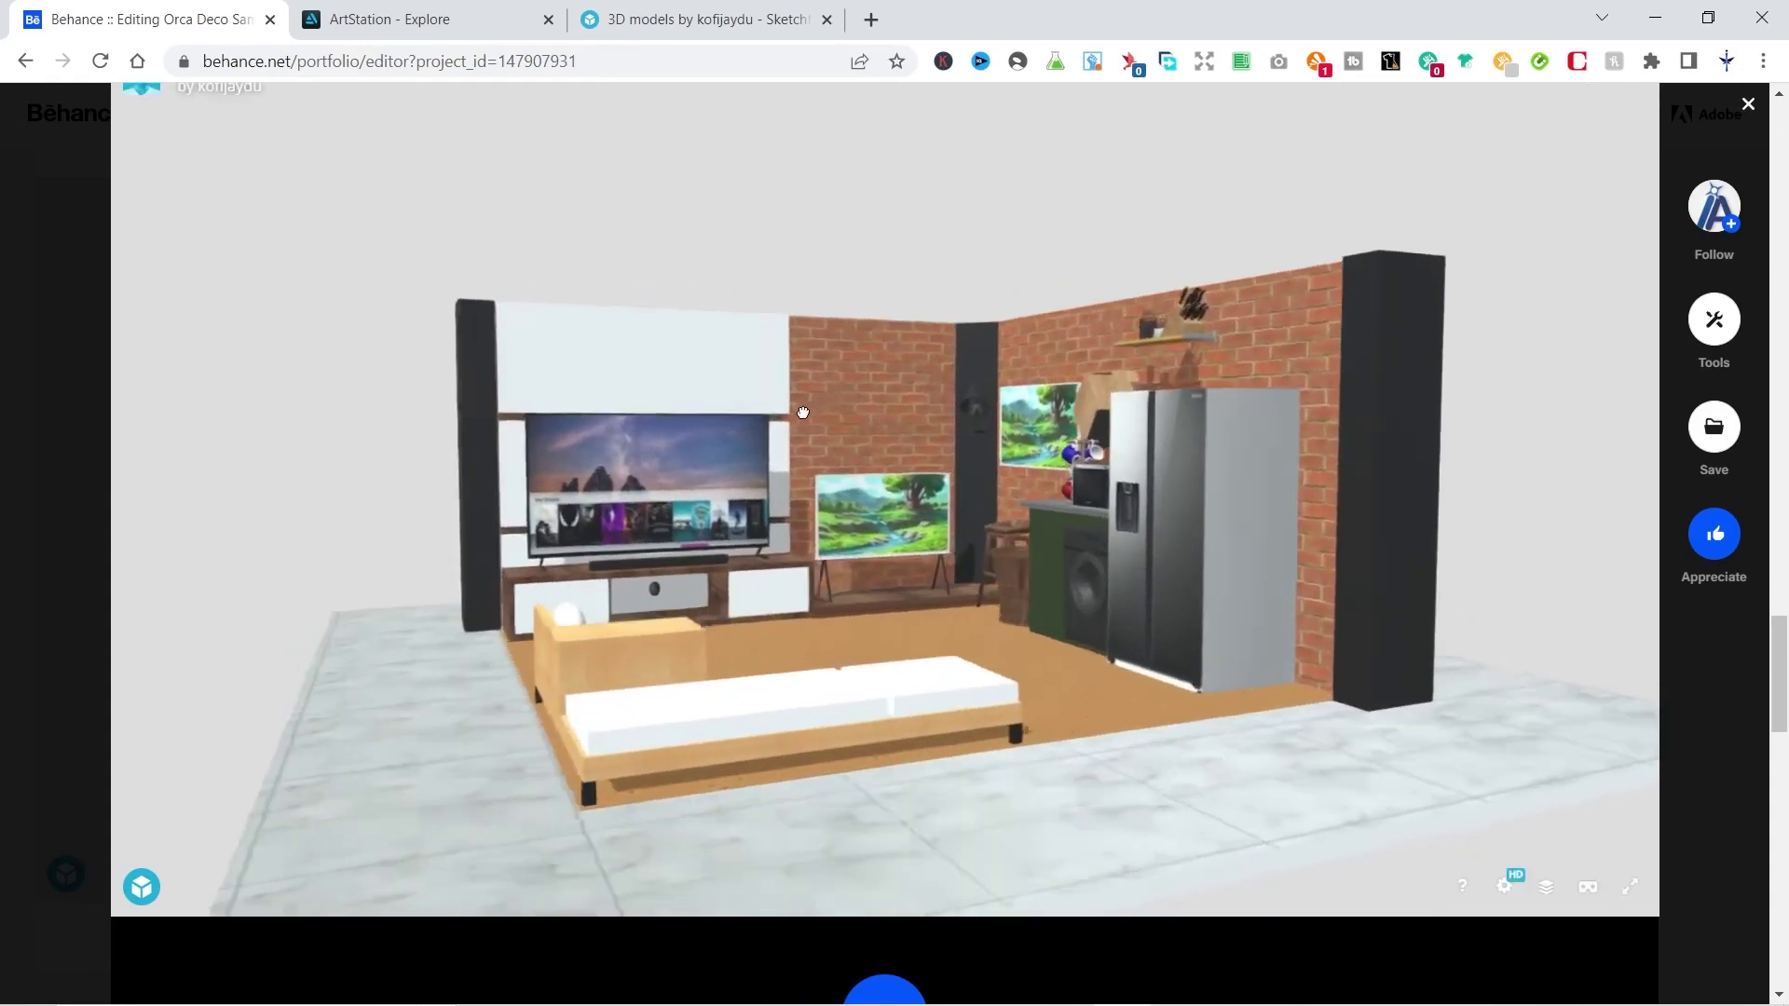
pyautogui.scroll(3, 839, 410)
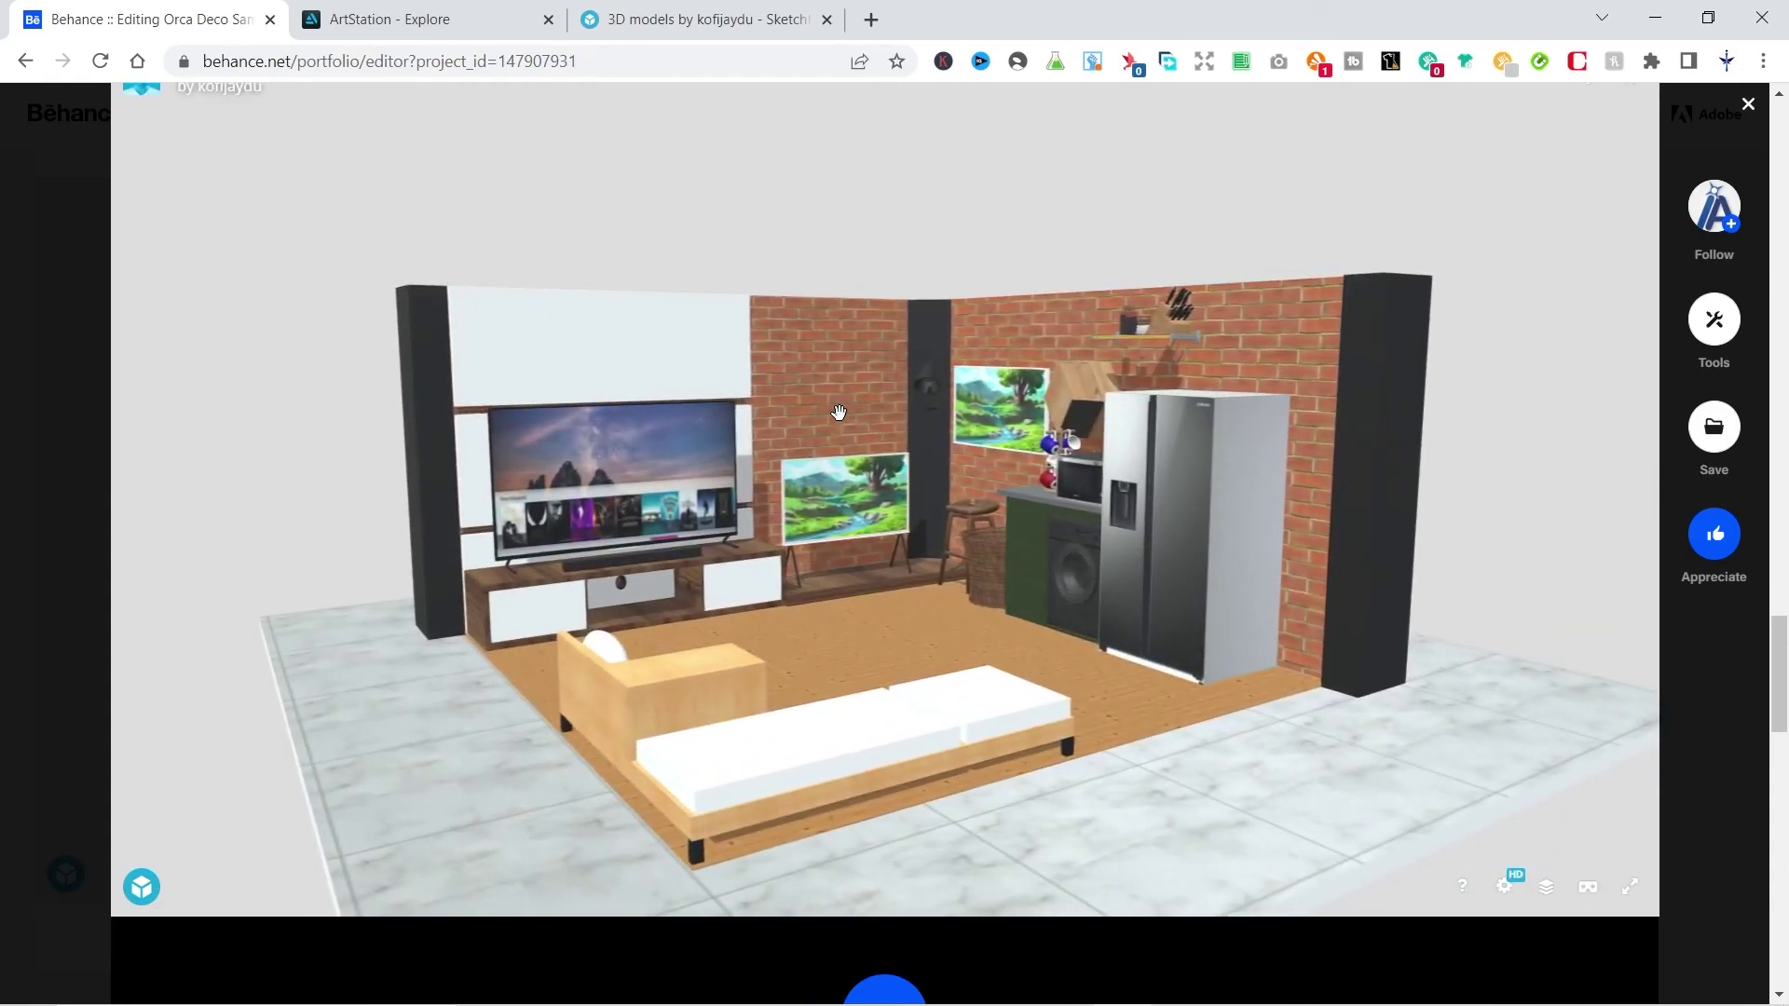
pyautogui.scroll(-5, 842, 411)
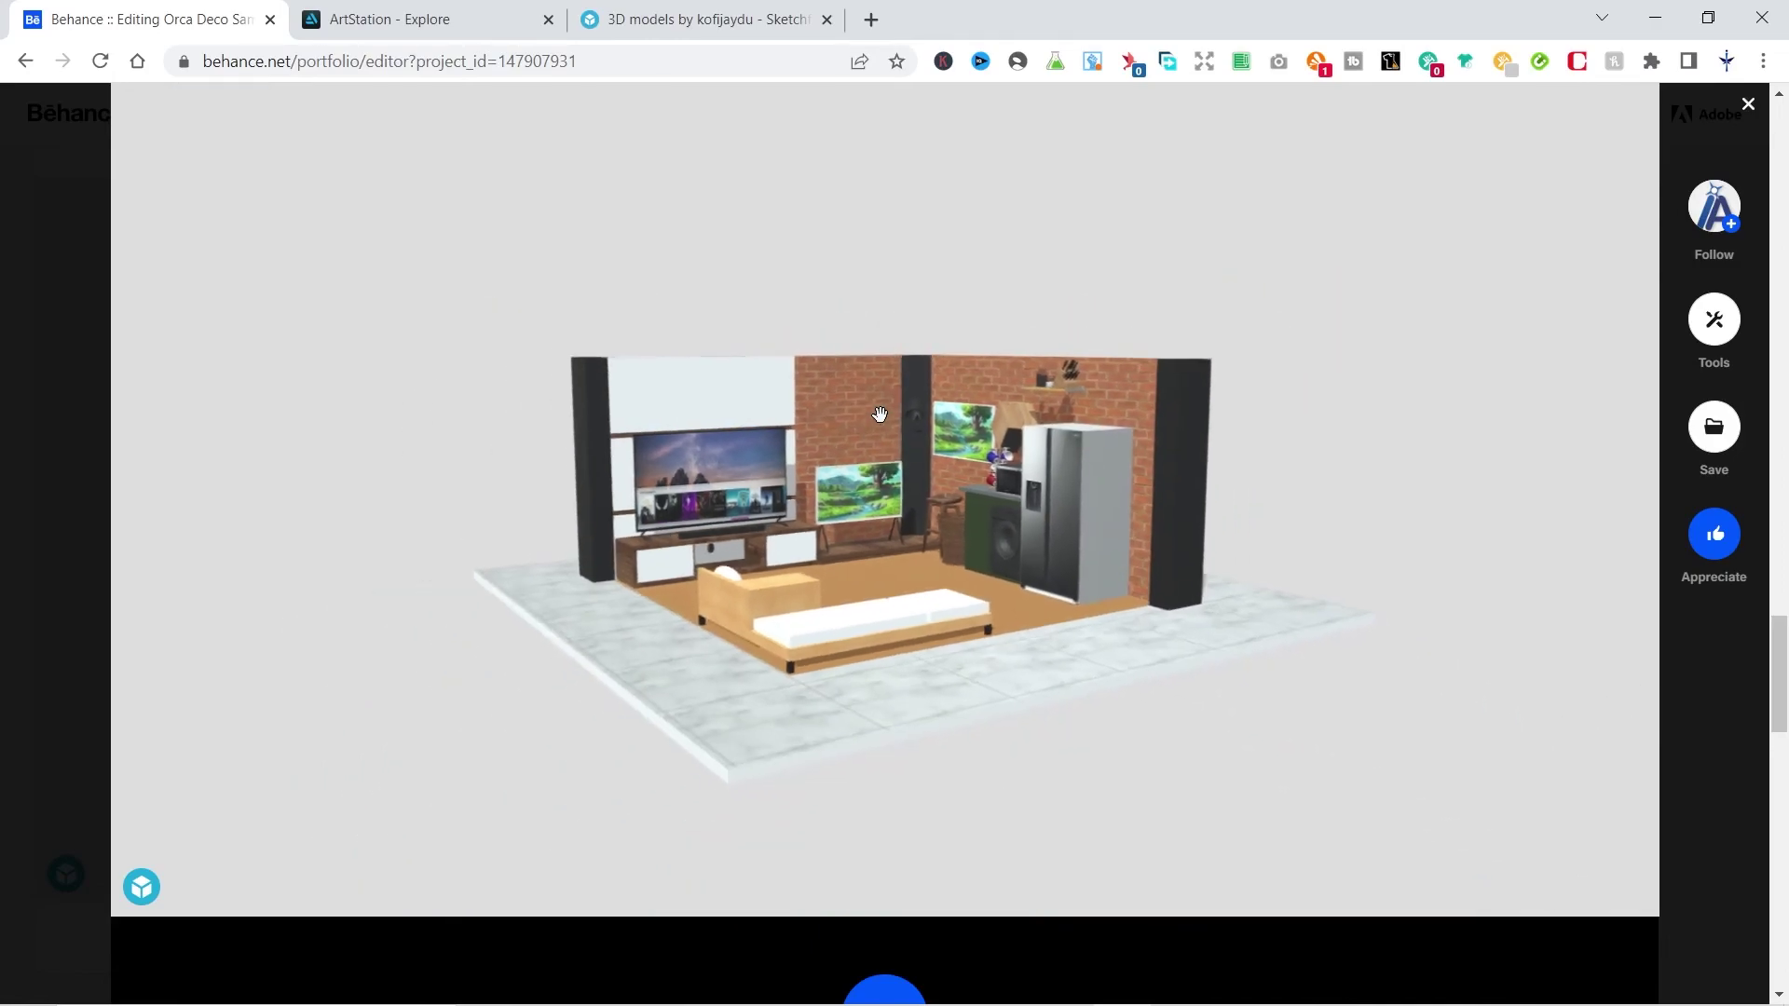
pyautogui.moveTo(911, 456); pyautogui.dragTo(919, 459)
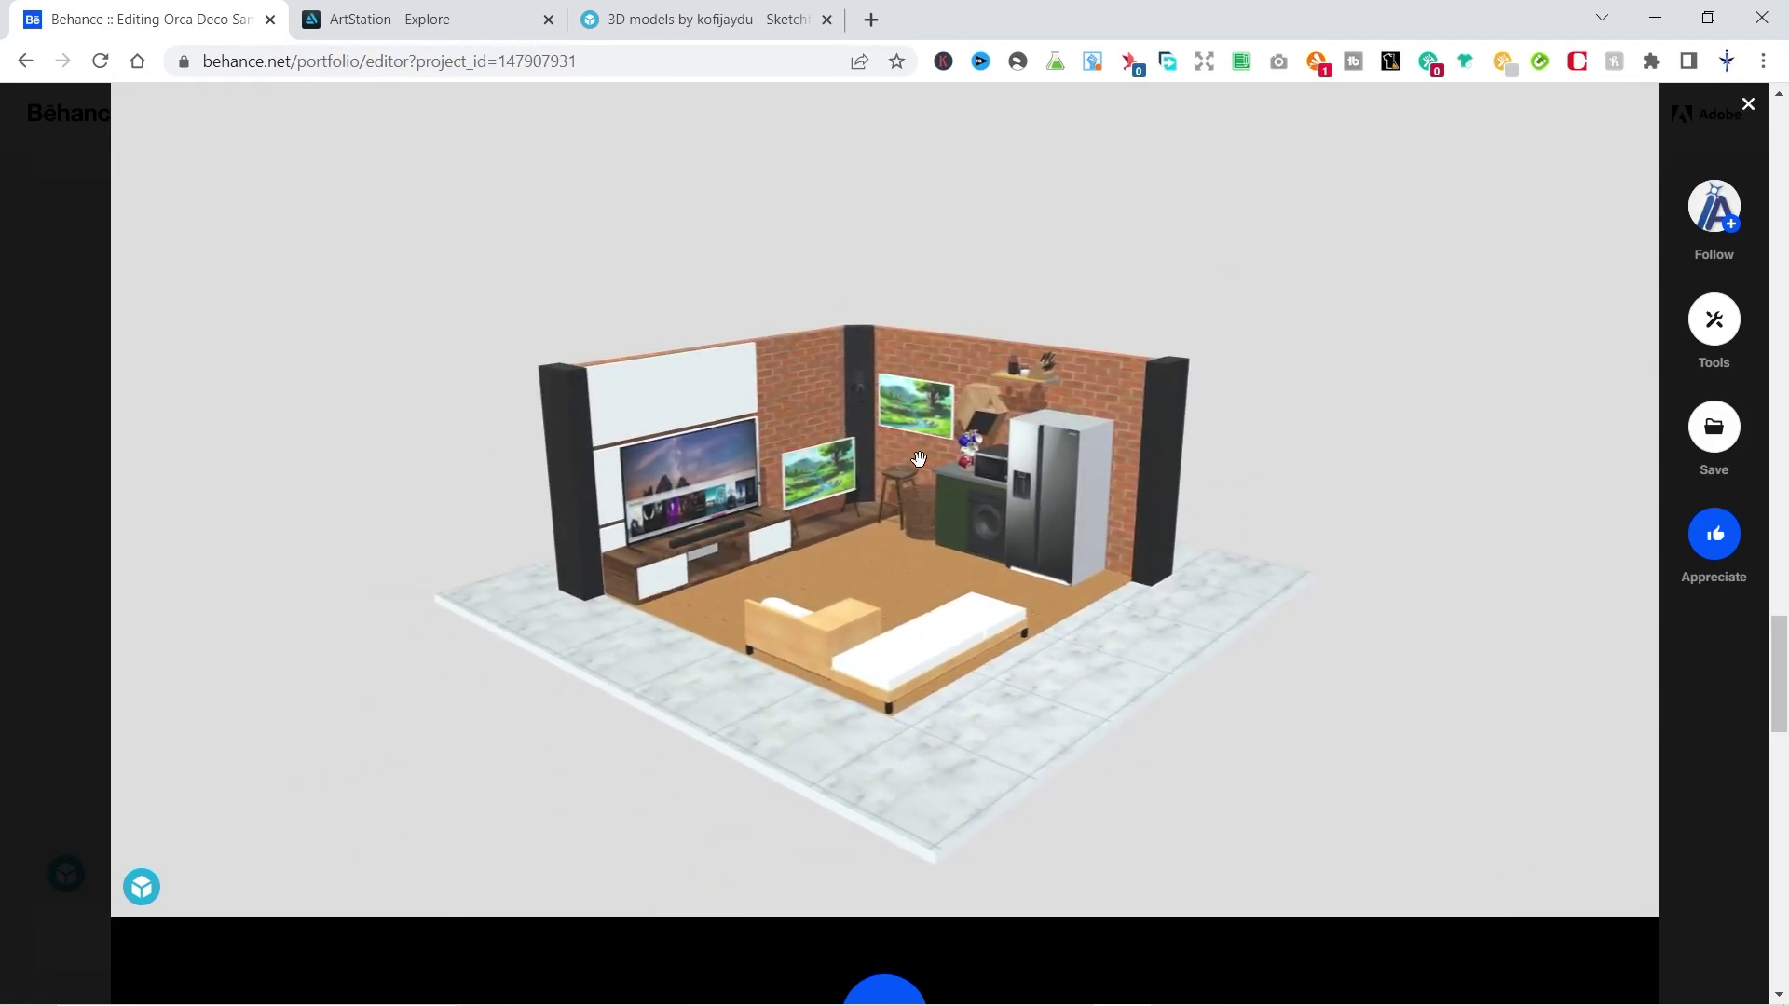